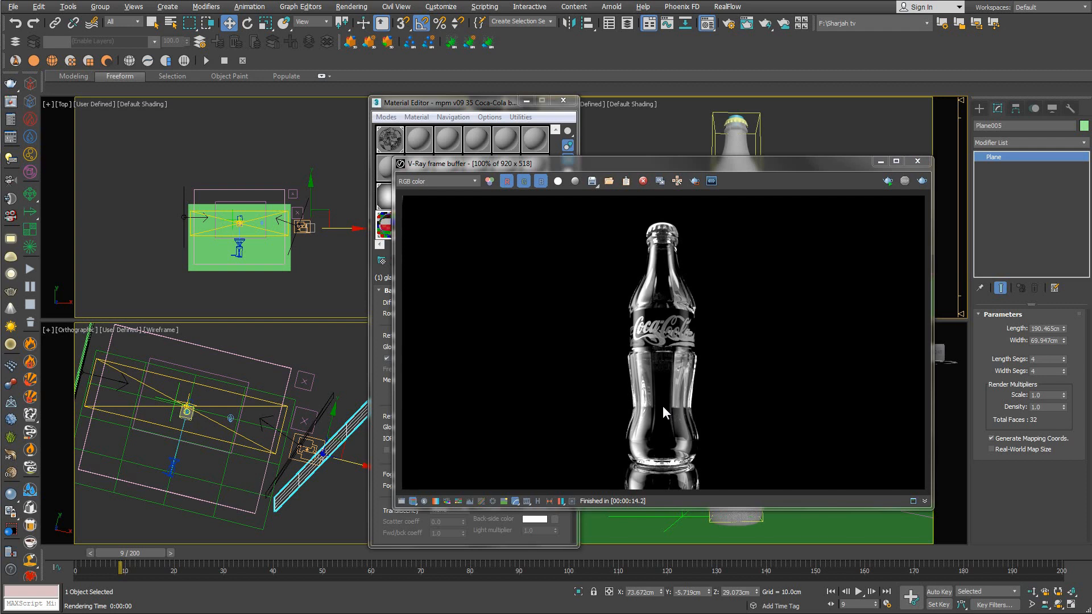
Close the rendered image and go back up to the bottle's parent Multi/Sub-Object material.
left_click(917, 162)
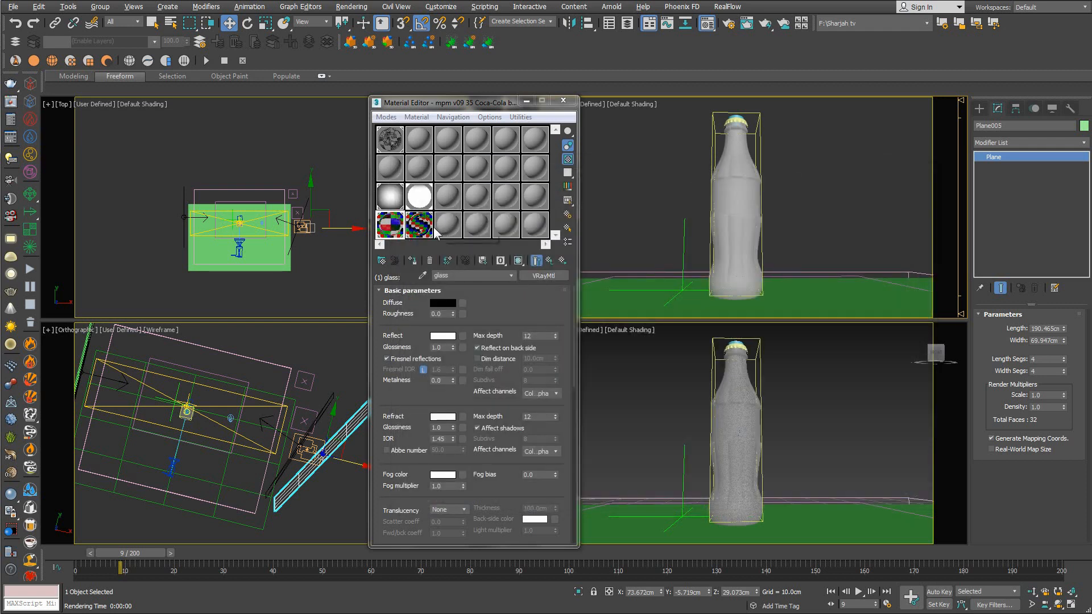
key("Up")
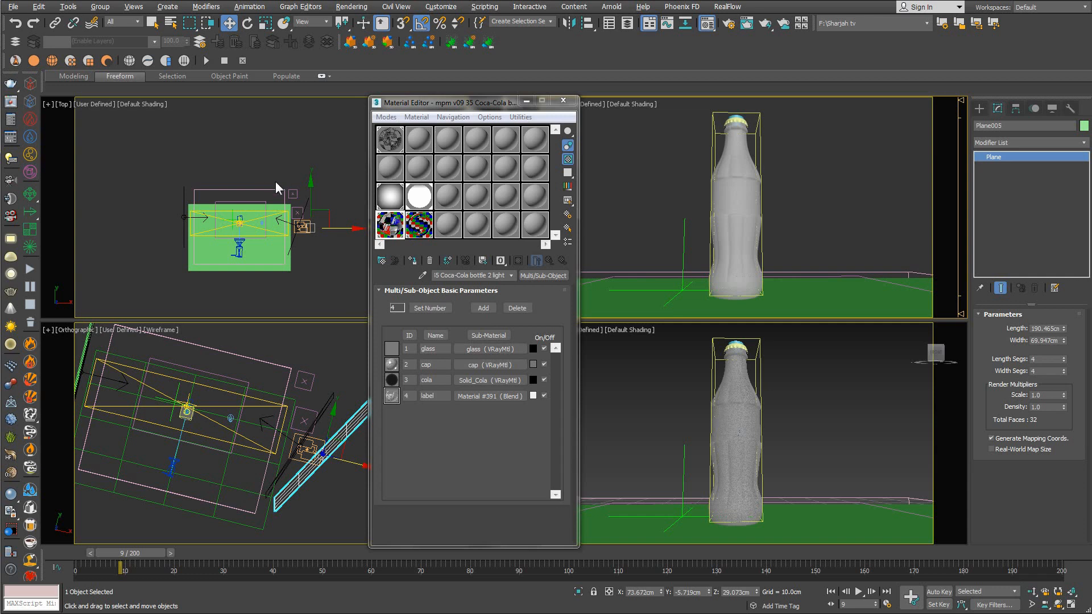
Unhide PhoenixFDLiquid002 under Bottle_Middle in the Scene Explorer, select Bottle_Middle_Collision and close the explorer.
left_click(73, 8)
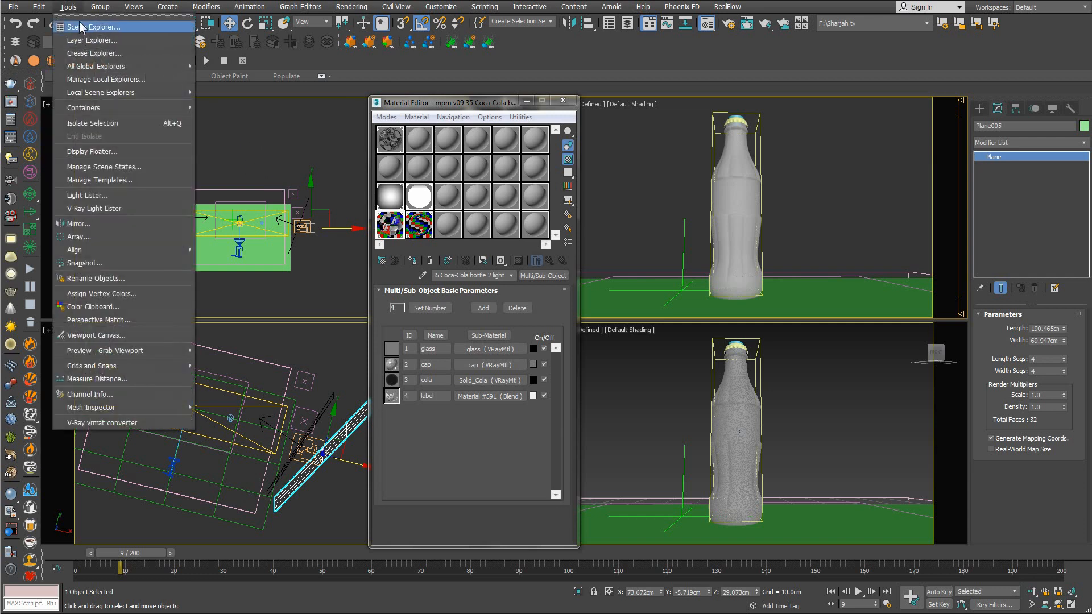
left_click(83, 28)
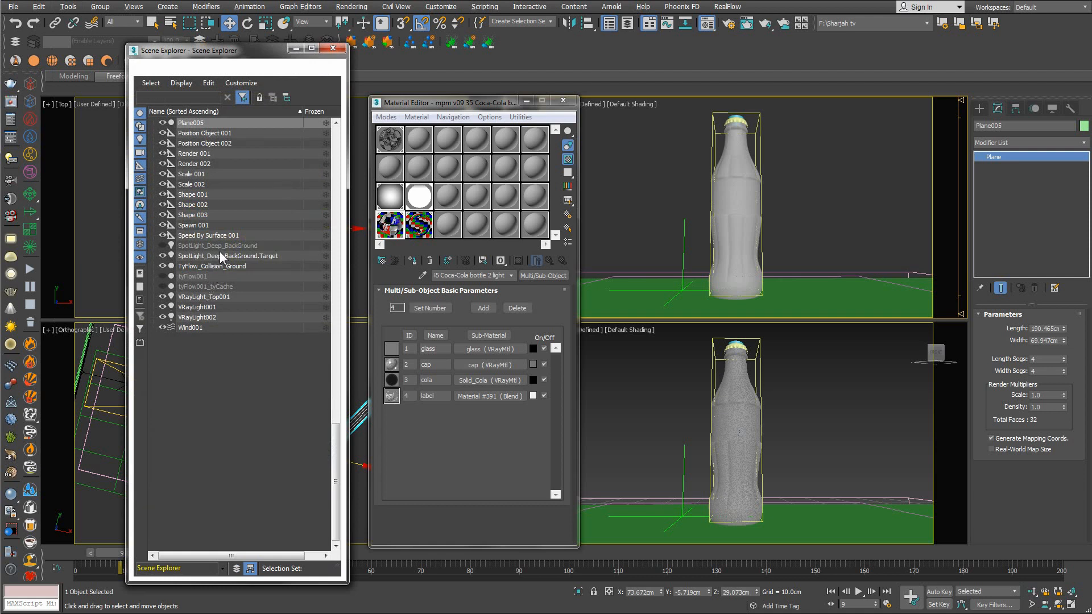
left_click(746, 172)
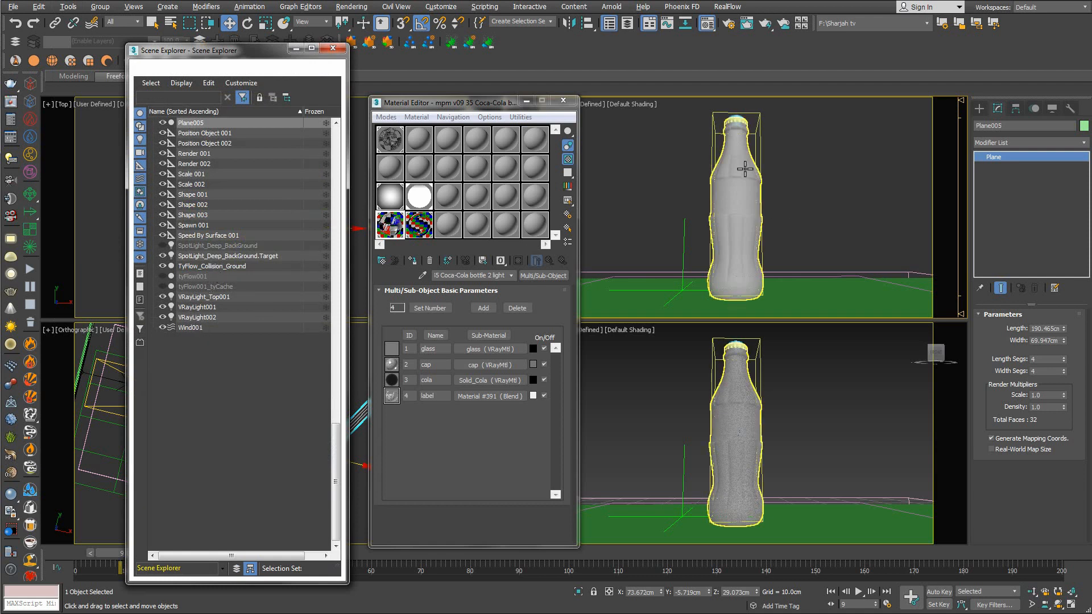
left_click(164, 338)
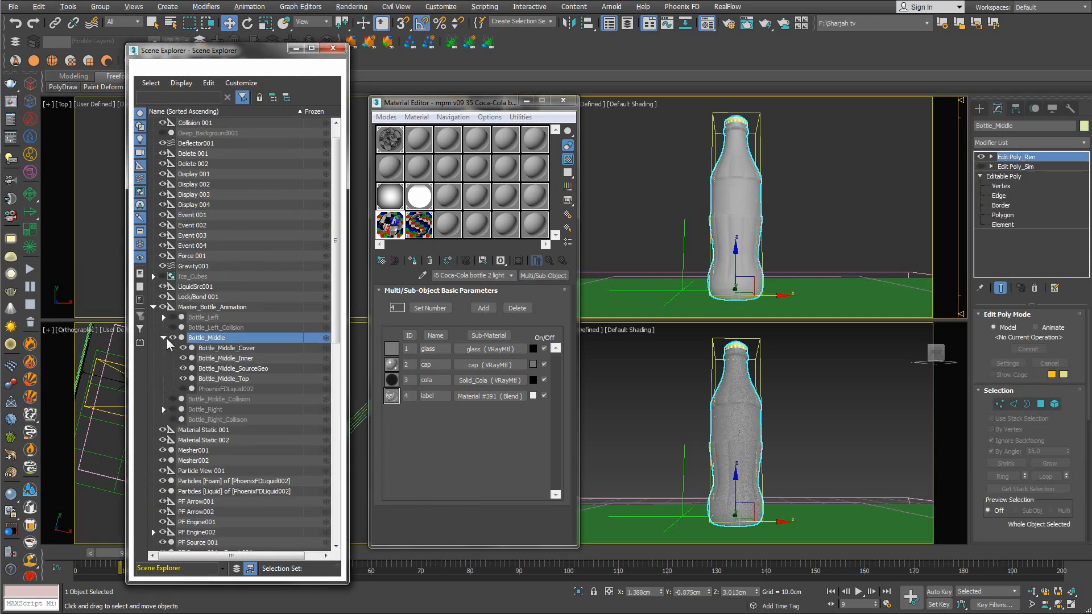
left_click(245, 390)
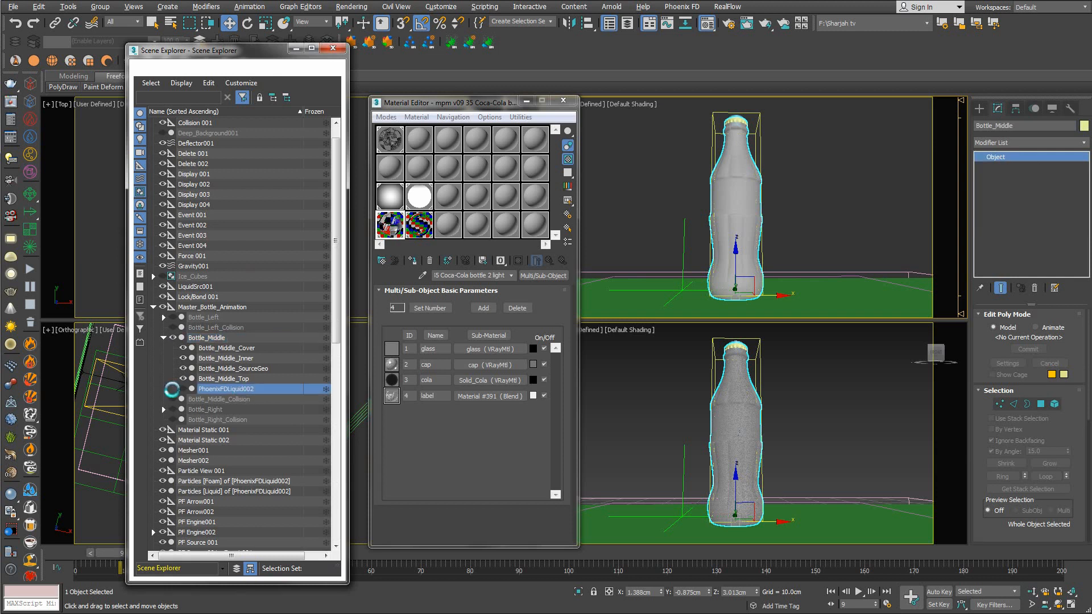
left_click(183, 389)
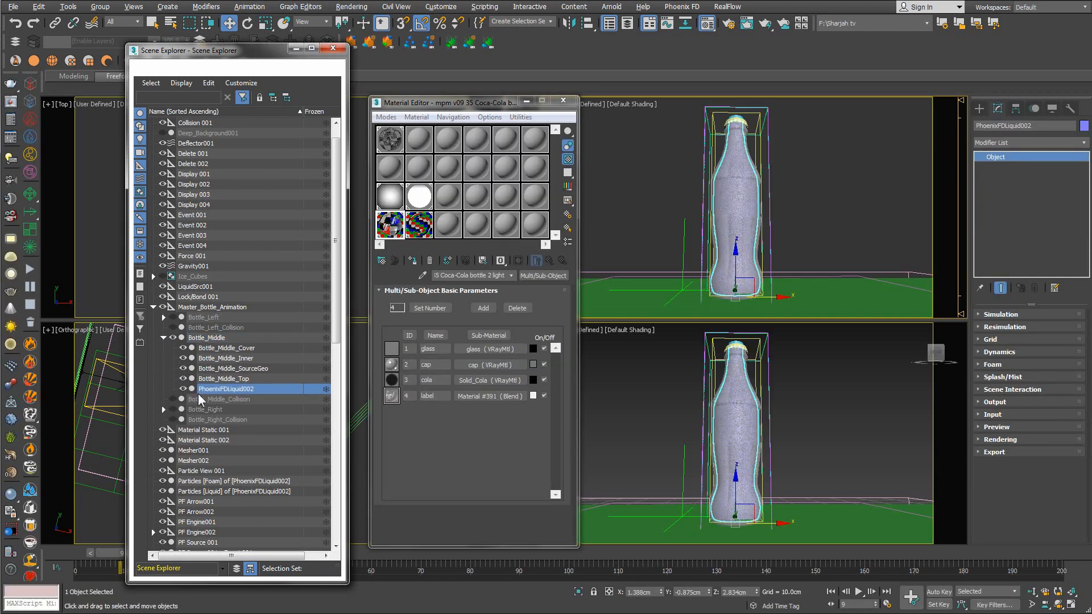
left_click(240, 390)
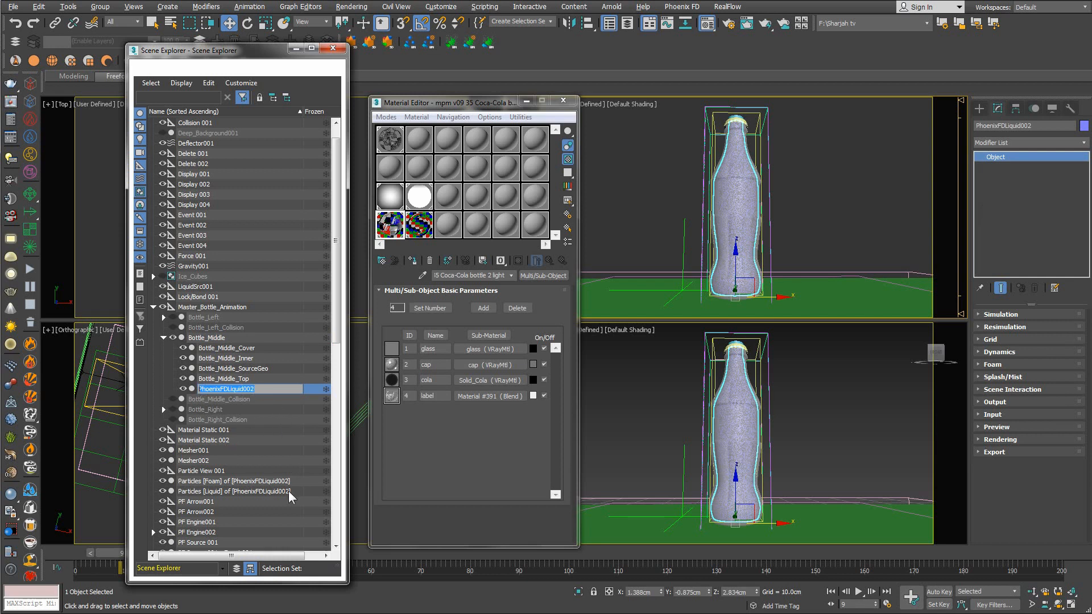
left_click(226, 398)
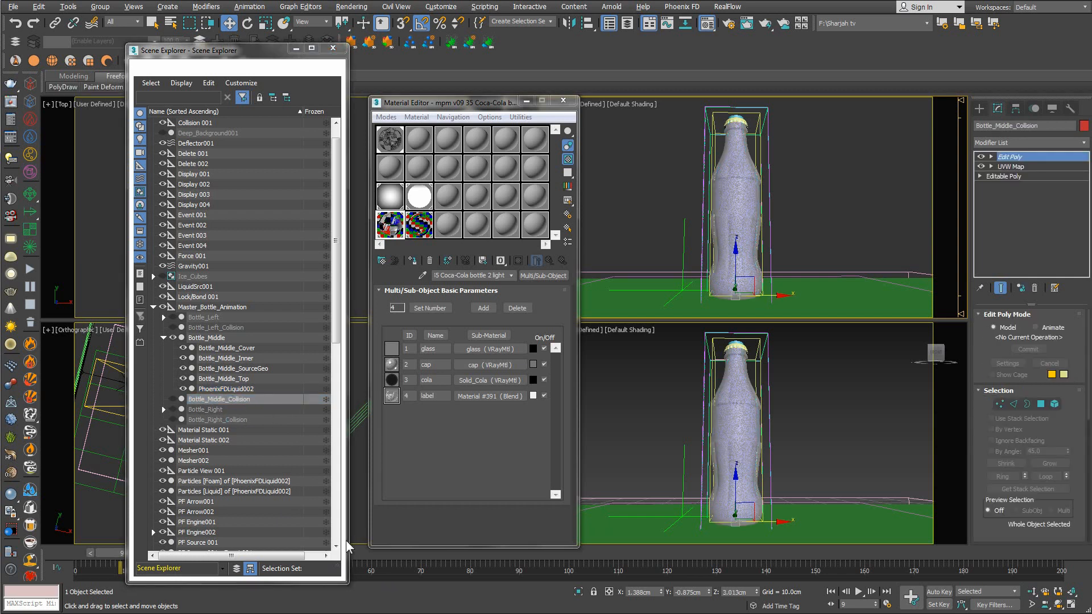
left_click(335, 50)
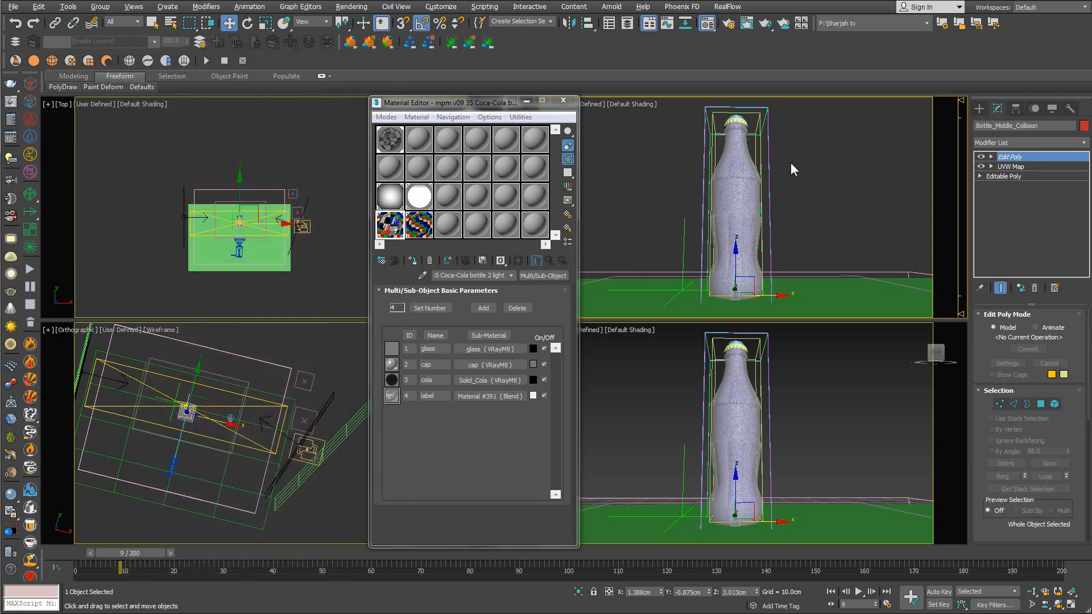
Move the timeline to frame 43 and open Particle View from the PF Source 002 emitter.
right_click(329, 250)
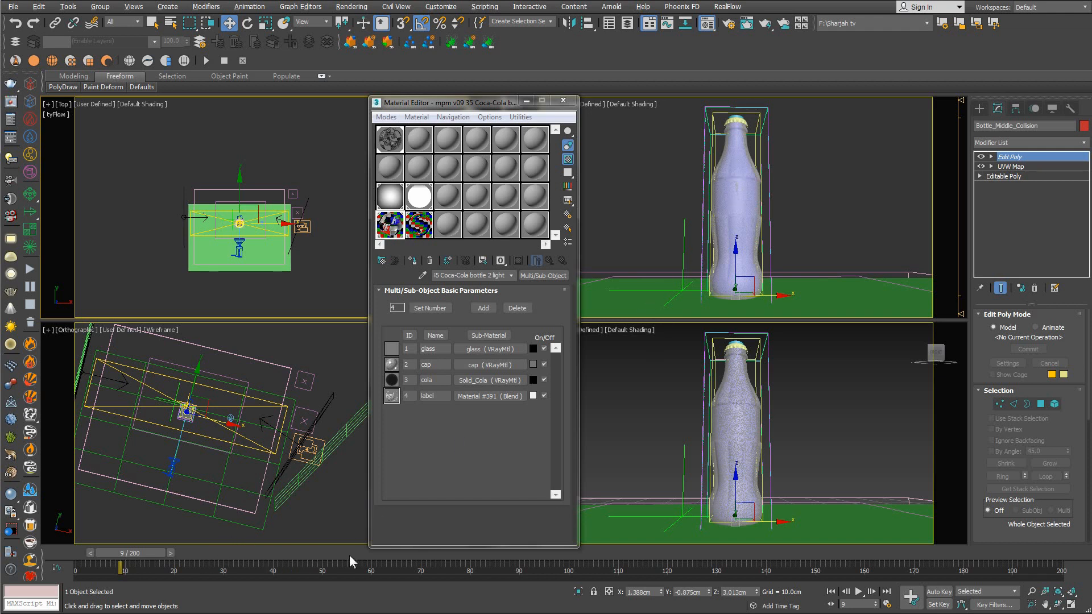
left_click(297, 554)
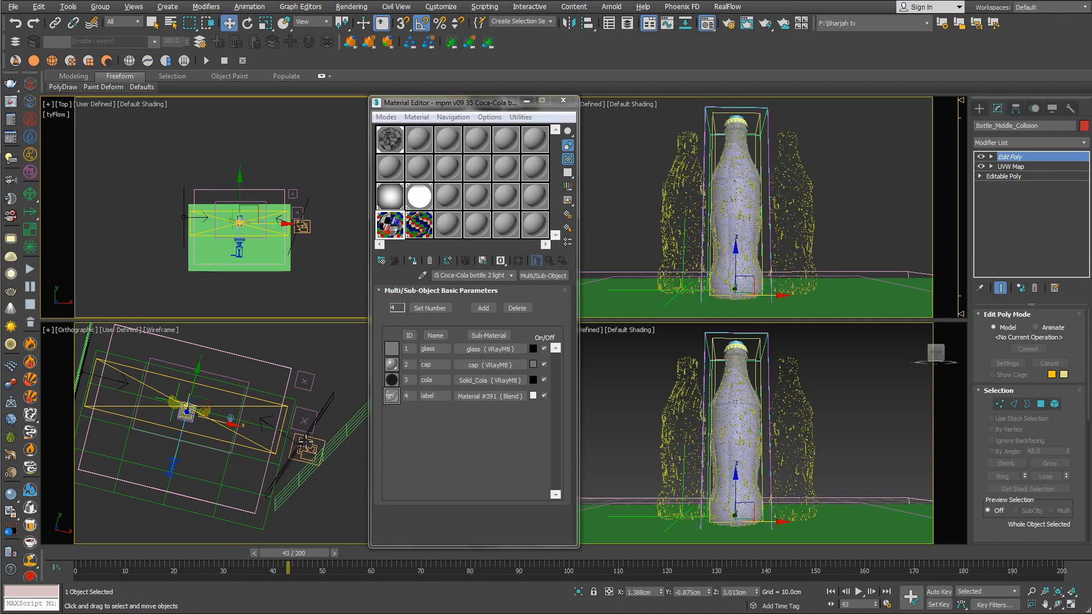
left_click(317, 437)
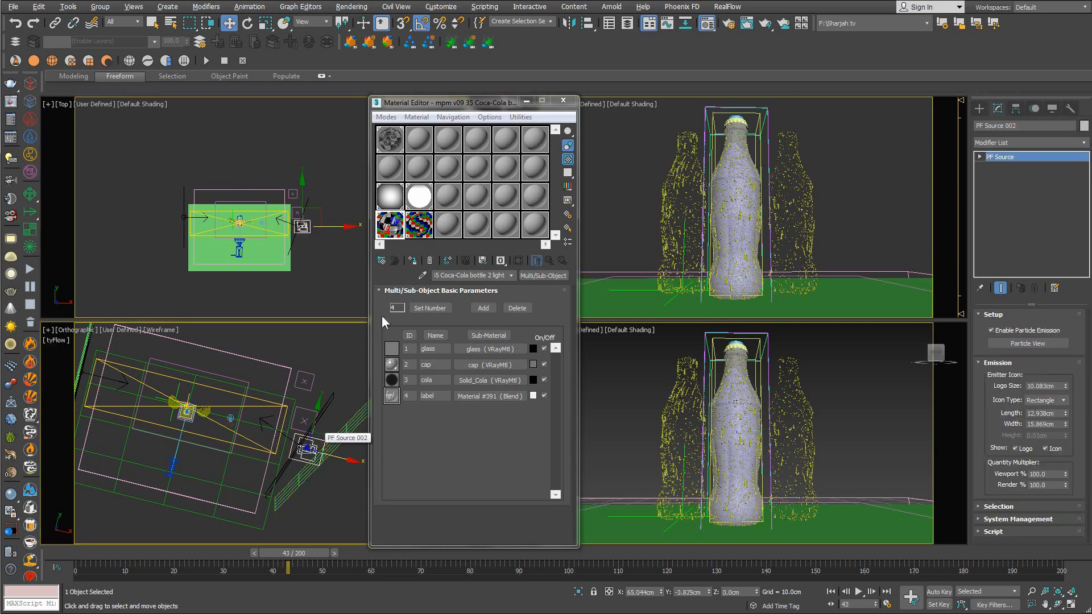
left_click(1016, 344)
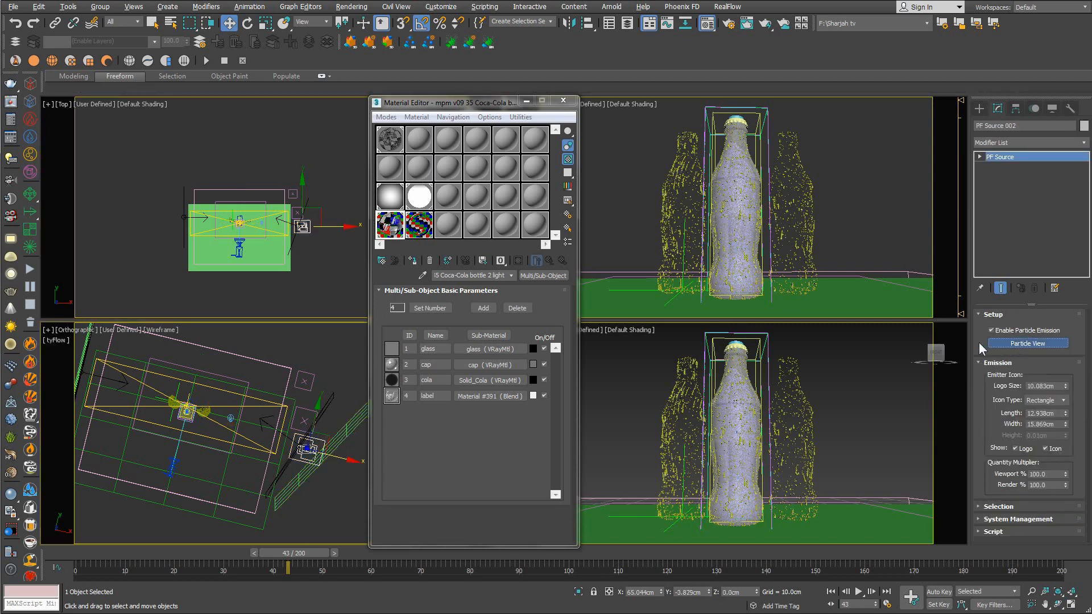
Turn off the PF Source 001 and PF Source 002 particle systems in Particle View.
left_click(179, 176)
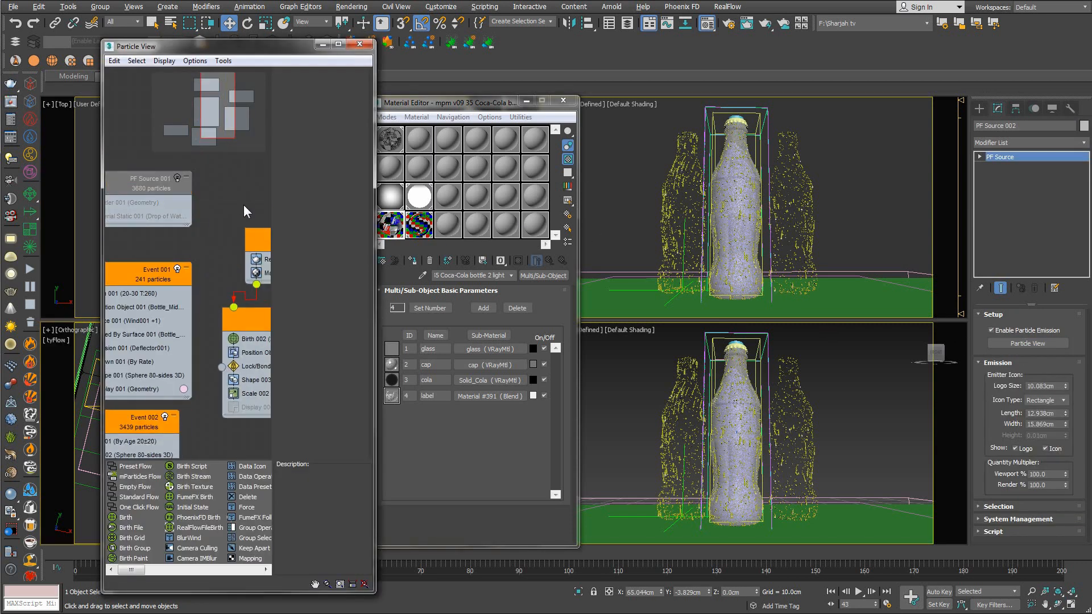
middle_click_drag(244, 205, 338, 183)
left_click(223, 216)
left_click(224, 215)
middle_click_drag(231, 230, 216, 218)
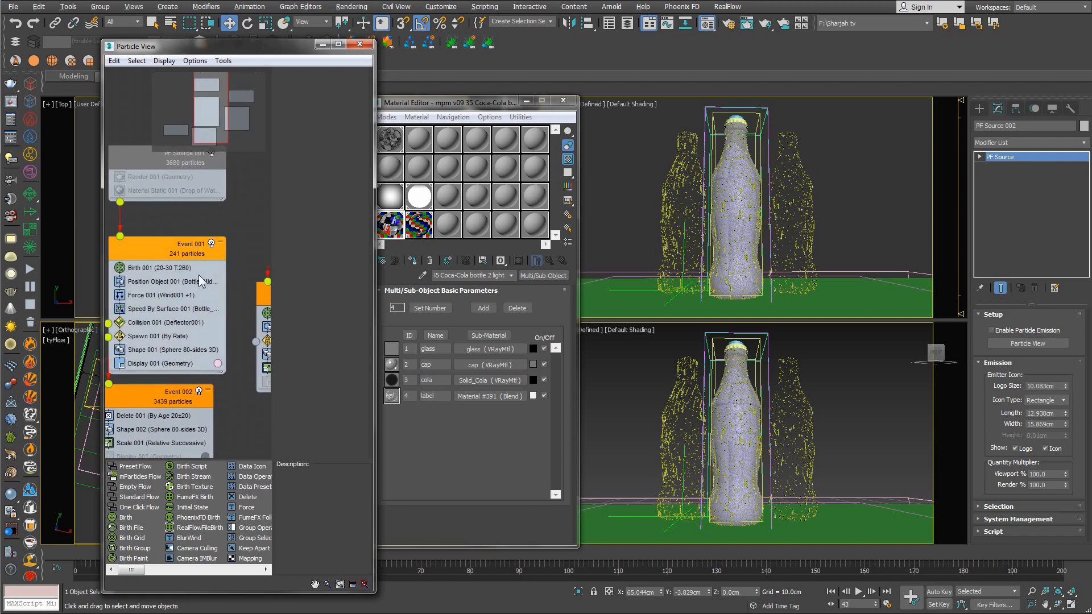
Remove Bottle_Left_Collision and Bottle_Right_Collision from the emitter objects of Position Object 001 in Event 001.
left_click(183, 281)
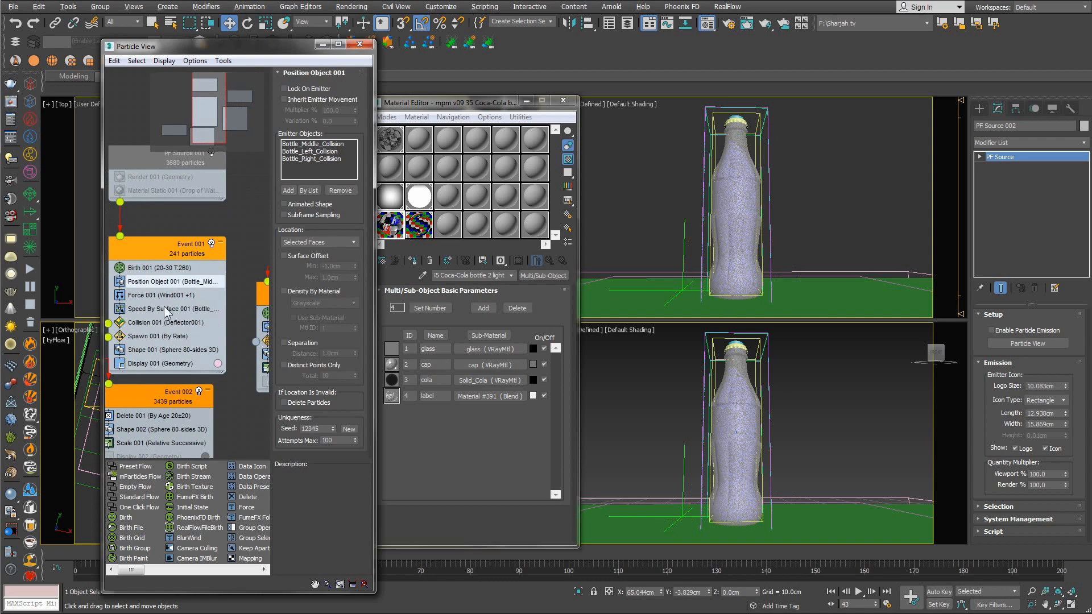
left_click(330, 152)
left_click(333, 190)
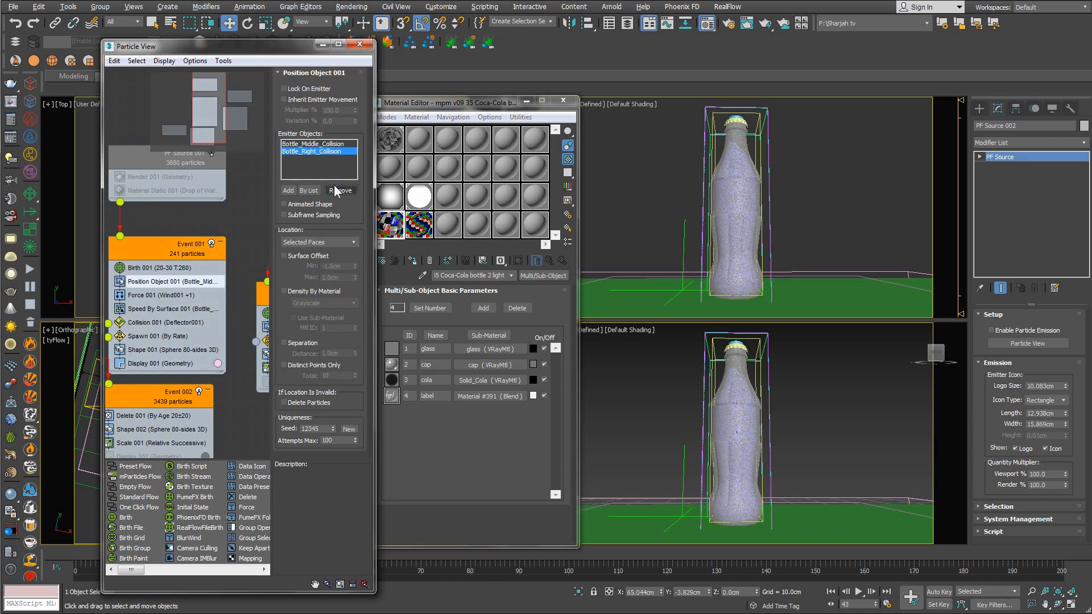
left_click(334, 191)
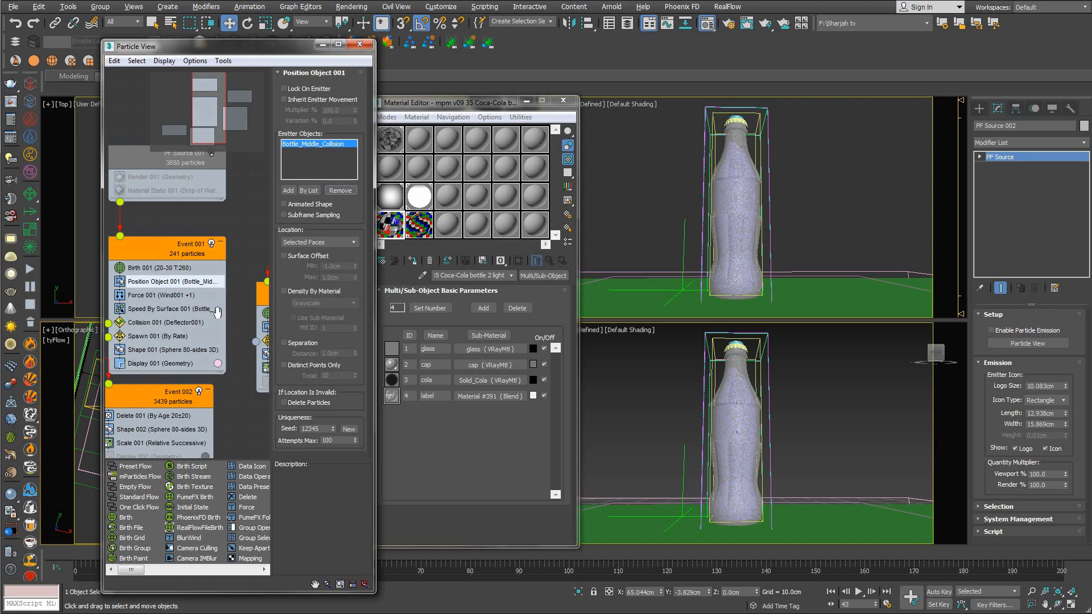
Check the surface geometry of Speed By Surface 001 and remove the side bottles' collision objects from Position Object 002 in Event 004.
middle_click_drag(217, 310, 204, 300)
left_click(167, 300)
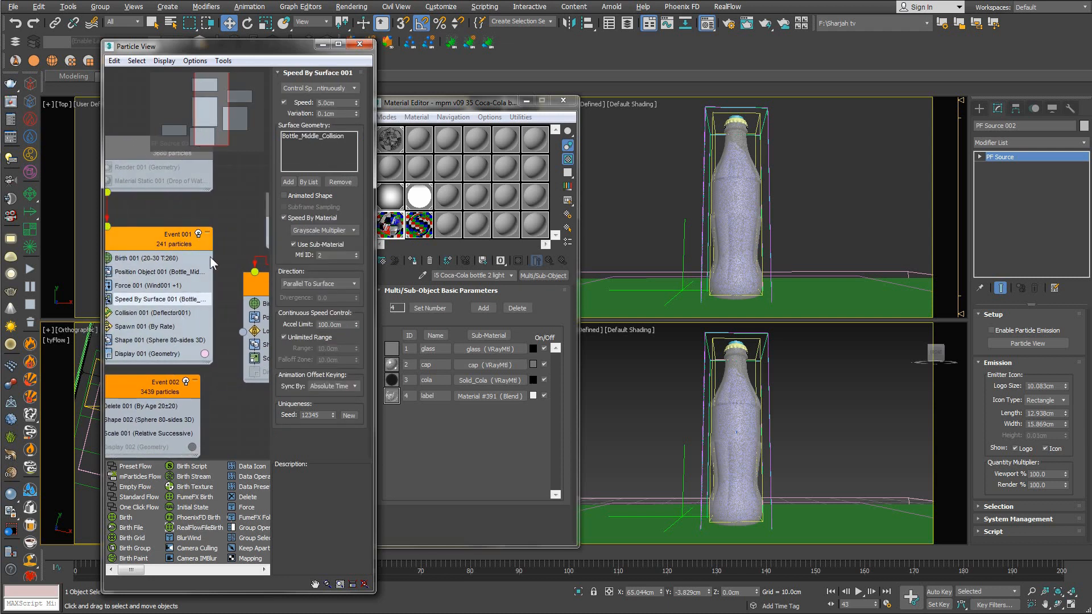
middle_click_drag(241, 212, 149, 199)
left_click(195, 306)
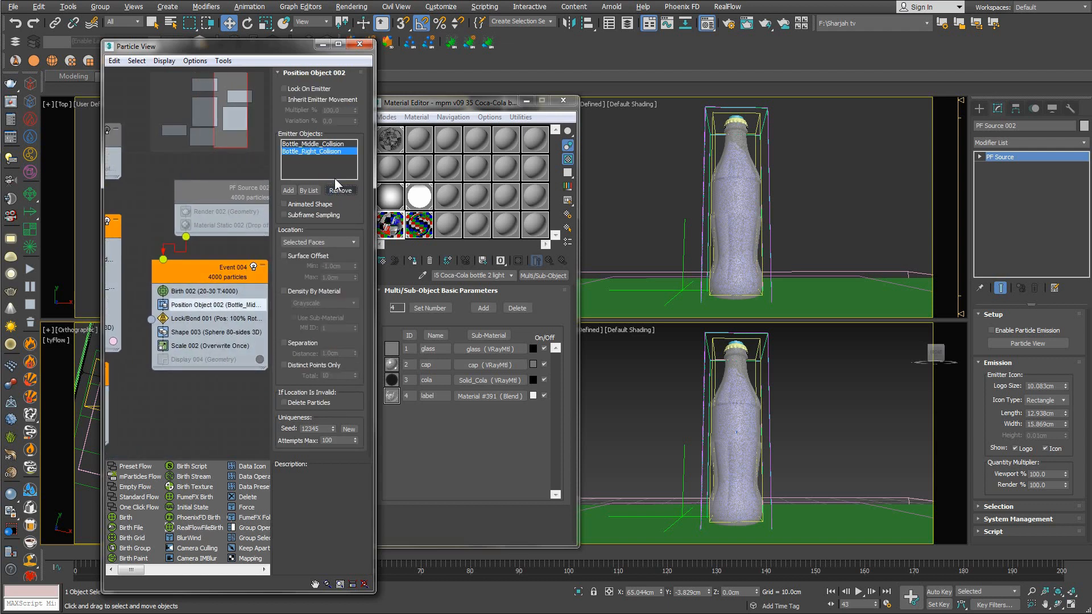
Remove Bottle_Left_Collision and Bottle_Right_Collision from the lock-on objects of Lock/Bond 001, keeping Bottle_Middle_Collision.
left_click(206, 322)
left_click(324, 95)
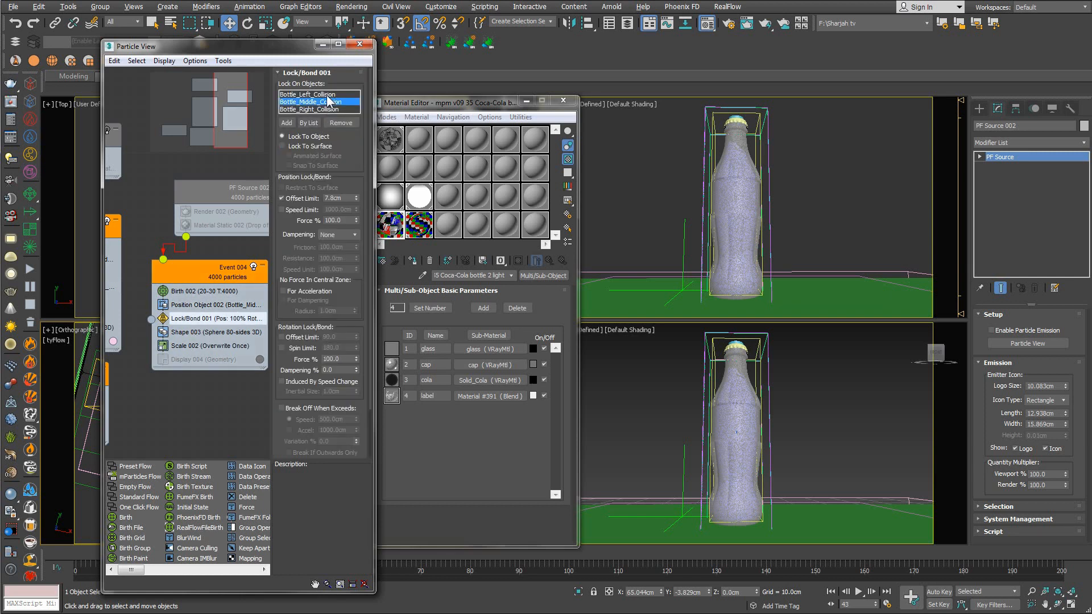
left_click(332, 102)
left_click(338, 123)
Review the Spawn 001 settings and the remaining particle events, and close Particle View.
middle_click_drag(148, 394, 326, 394)
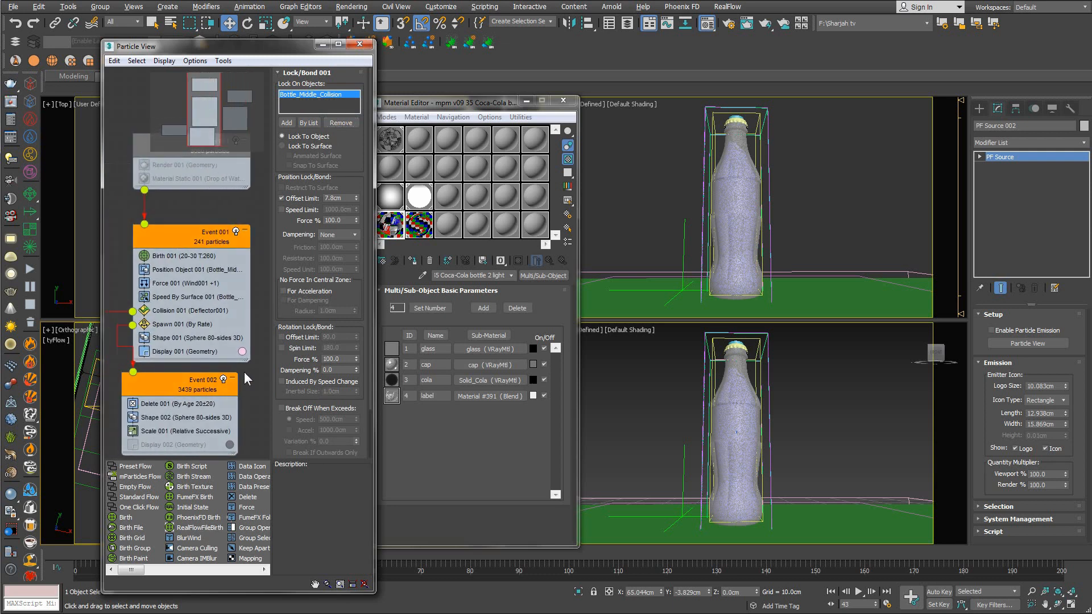
middle_click_drag(256, 372, 263, 347)
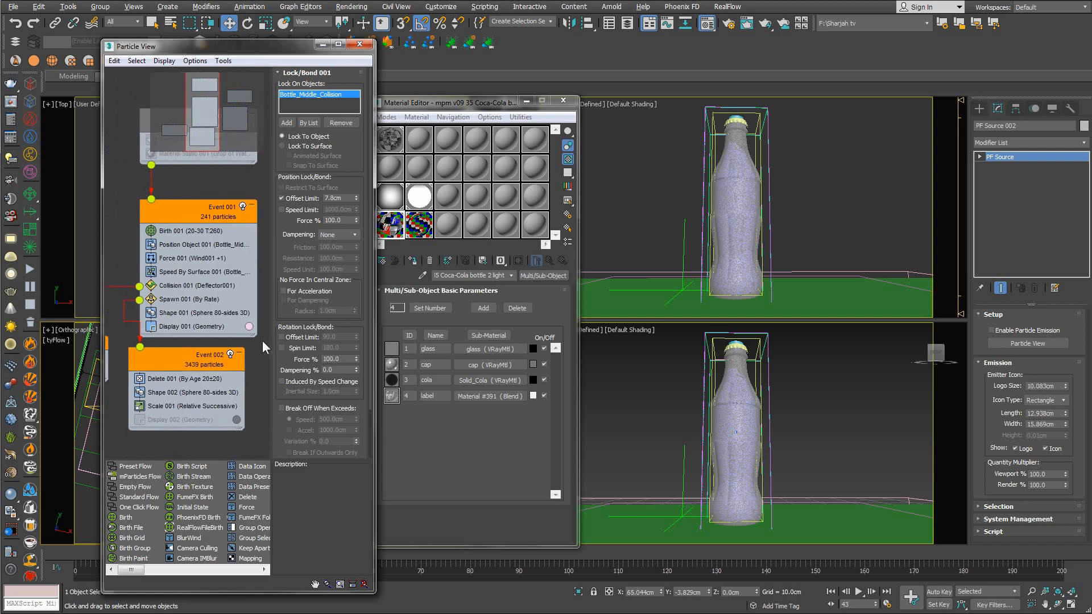
left_click(186, 299)
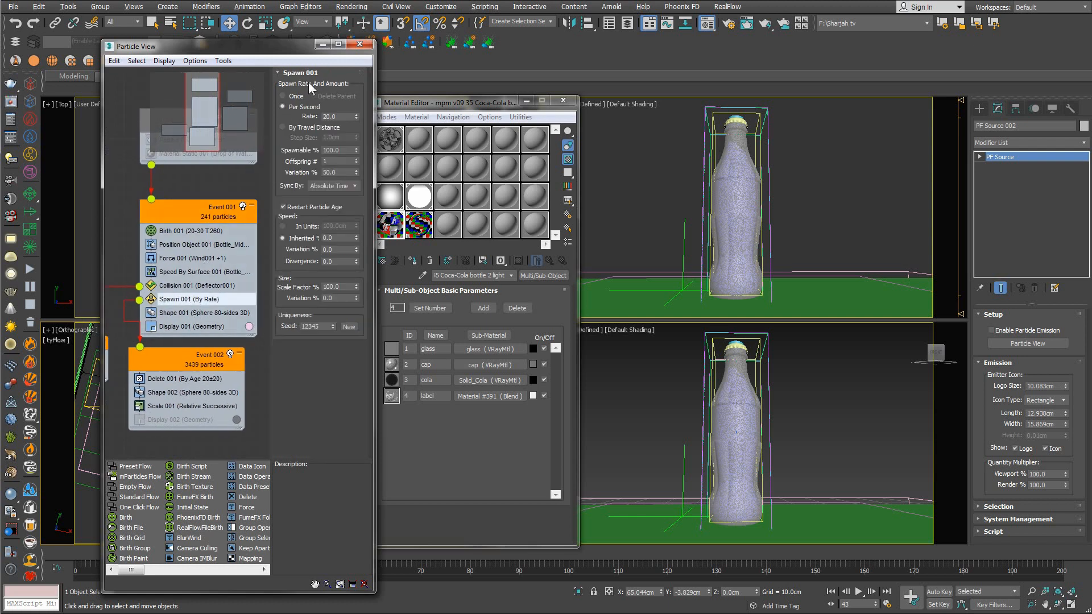
middle_click_drag(189, 190, 138, 259)
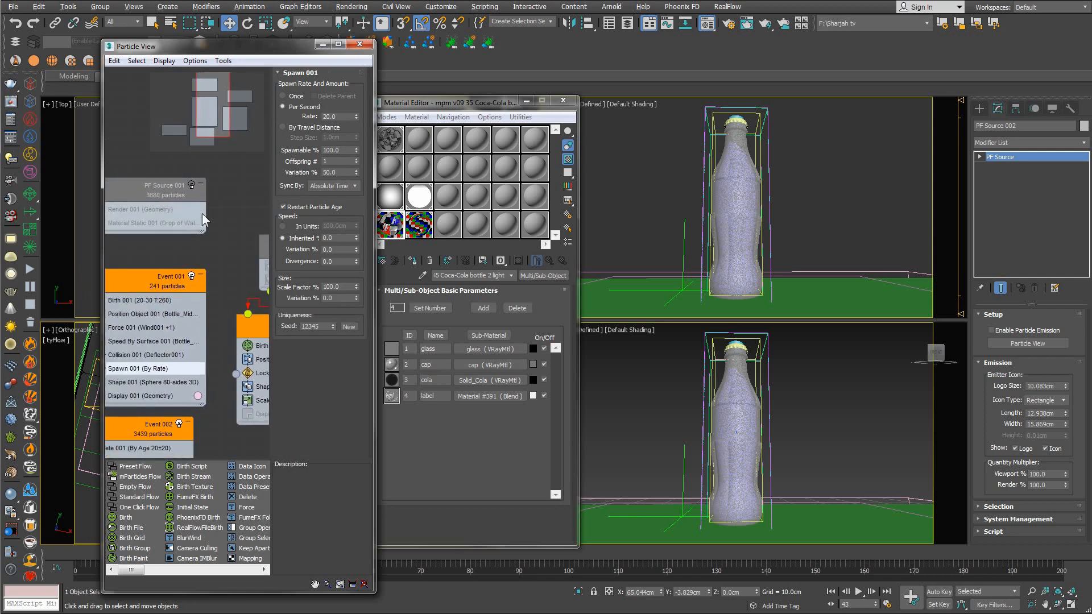
middle_click_drag(226, 234, 189, 236)
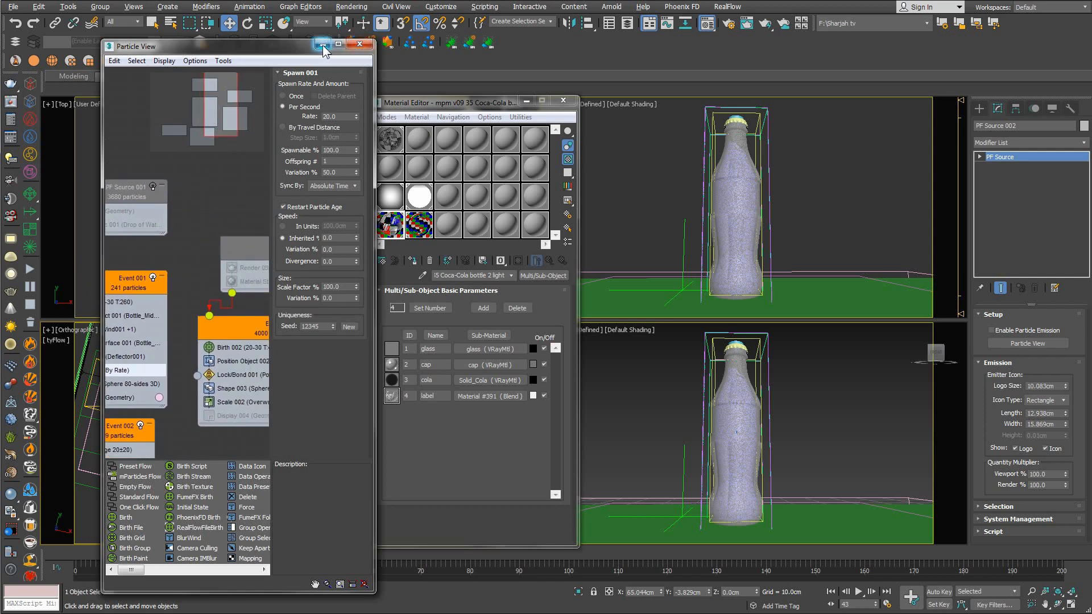
left_click(359, 44)
Render the perspective view of the bottle at frame 43 and close the rendered image.
right_click(616, 160)
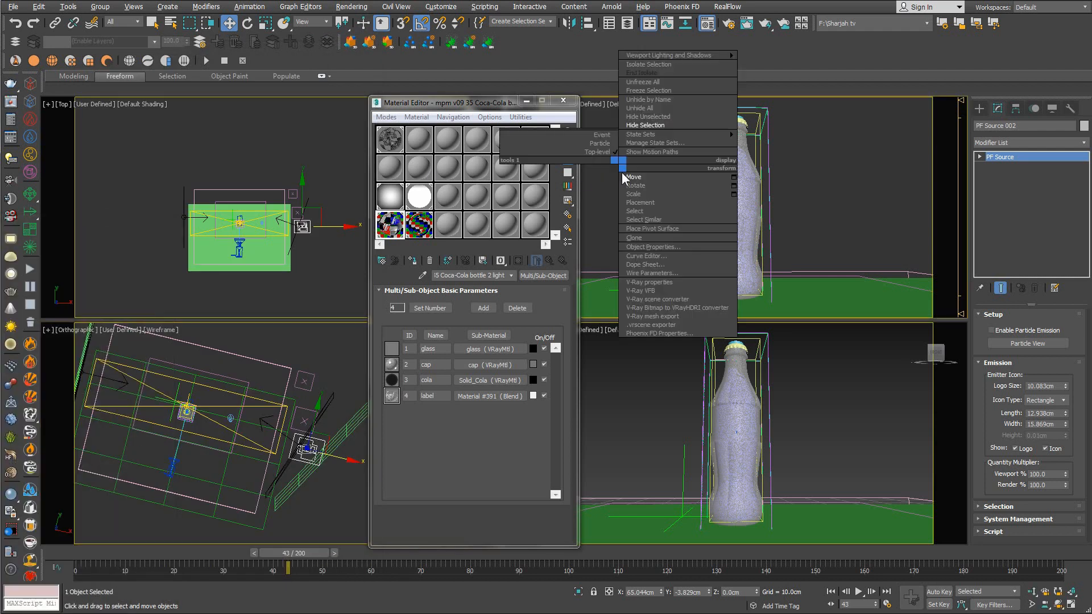
left_click(624, 177)
key("shift+q")
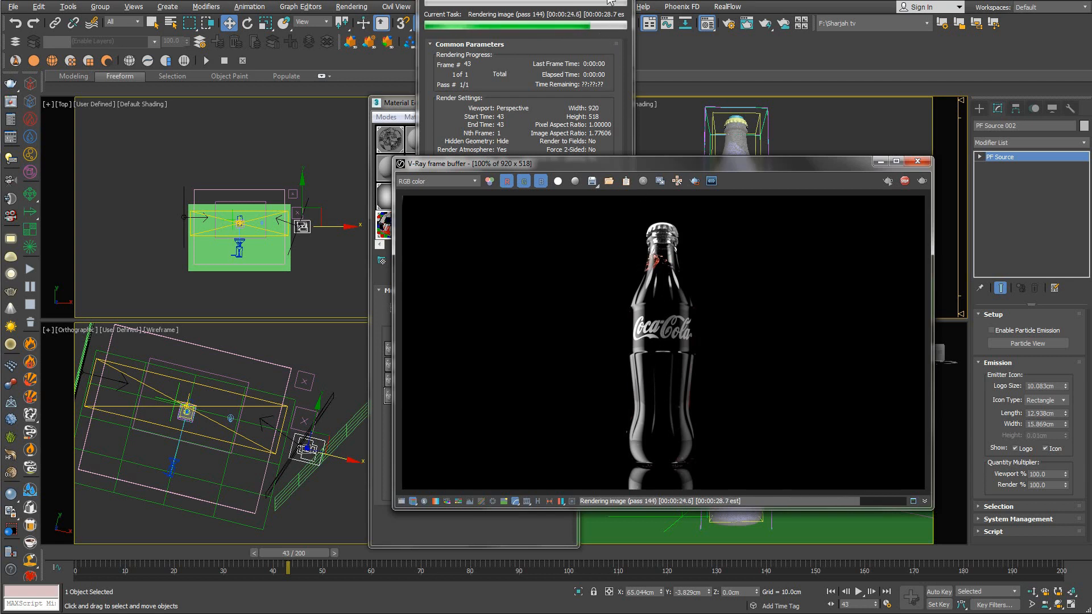
left_click(917, 162)
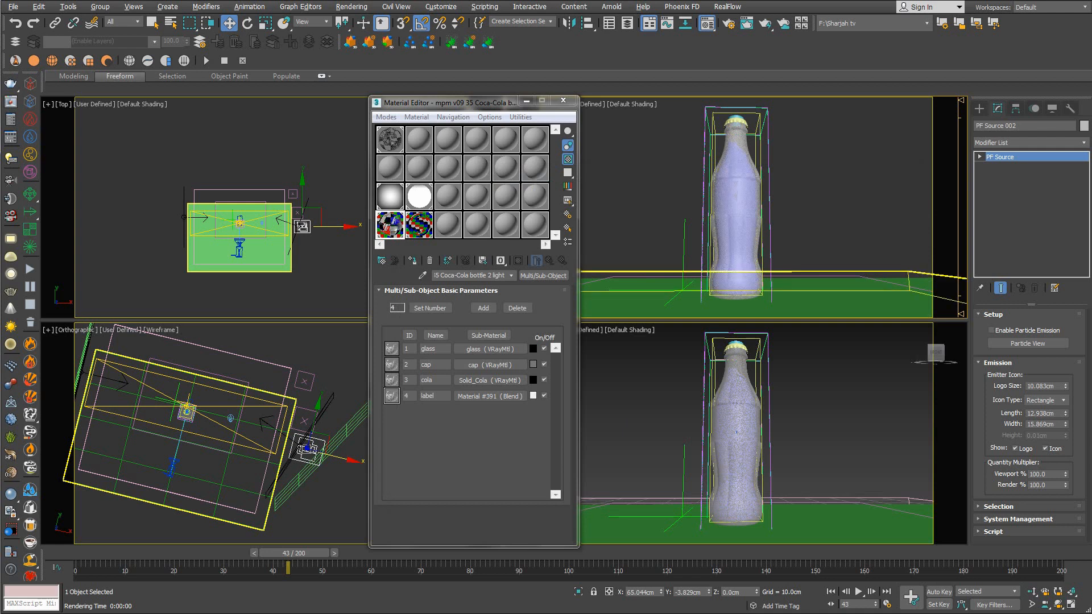
Open the Solid_Cola sub-material of the bottle material and set its Fog multiplier to 0.1.
left_click(488, 380)
scroll(481, 467, "down", 2)
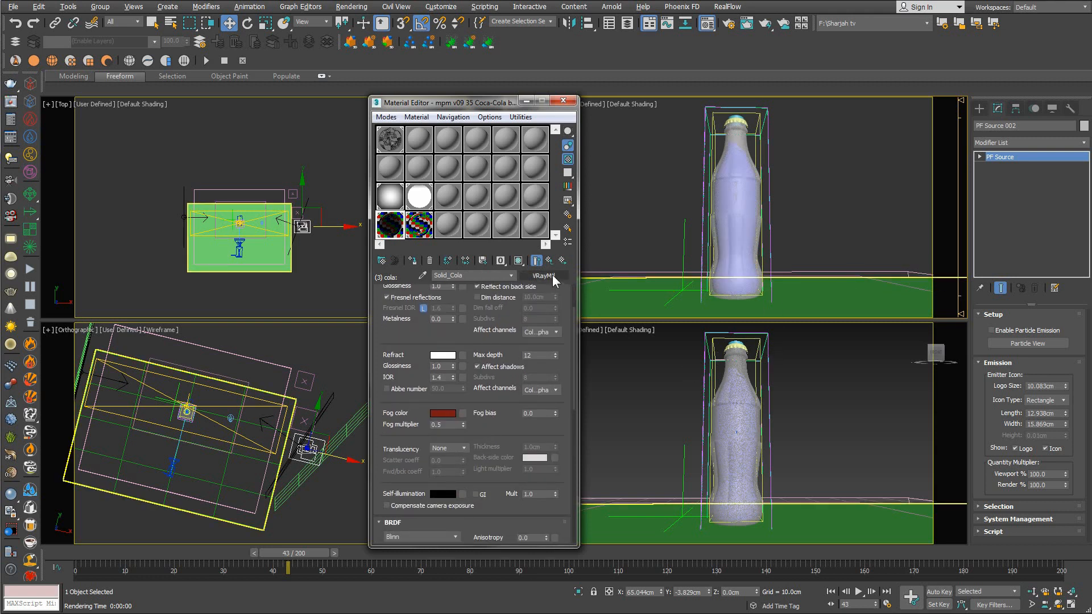
left_click(549, 262)
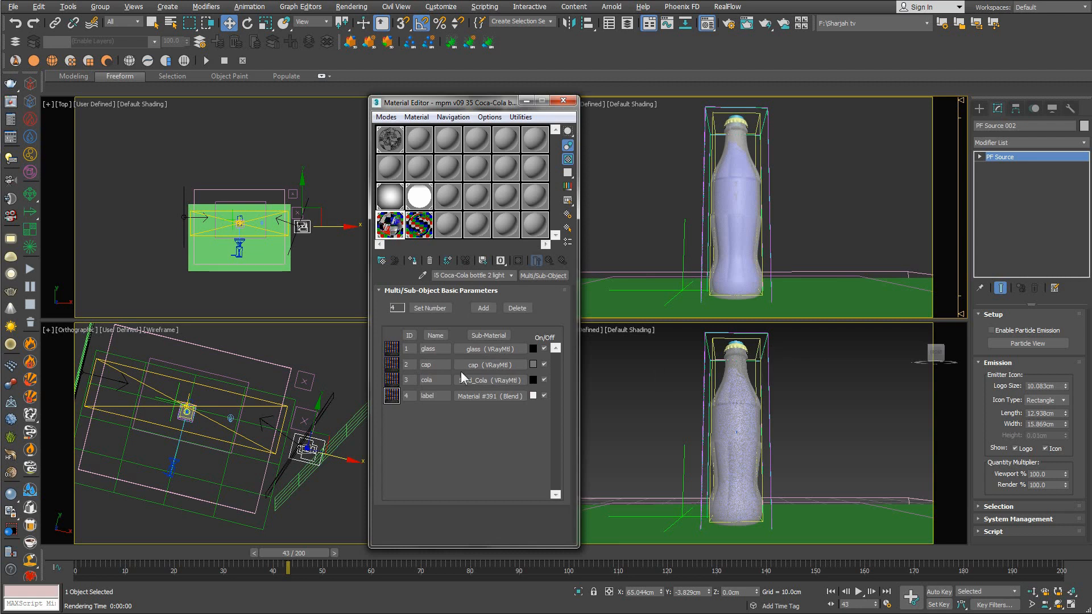
left_click(478, 380)
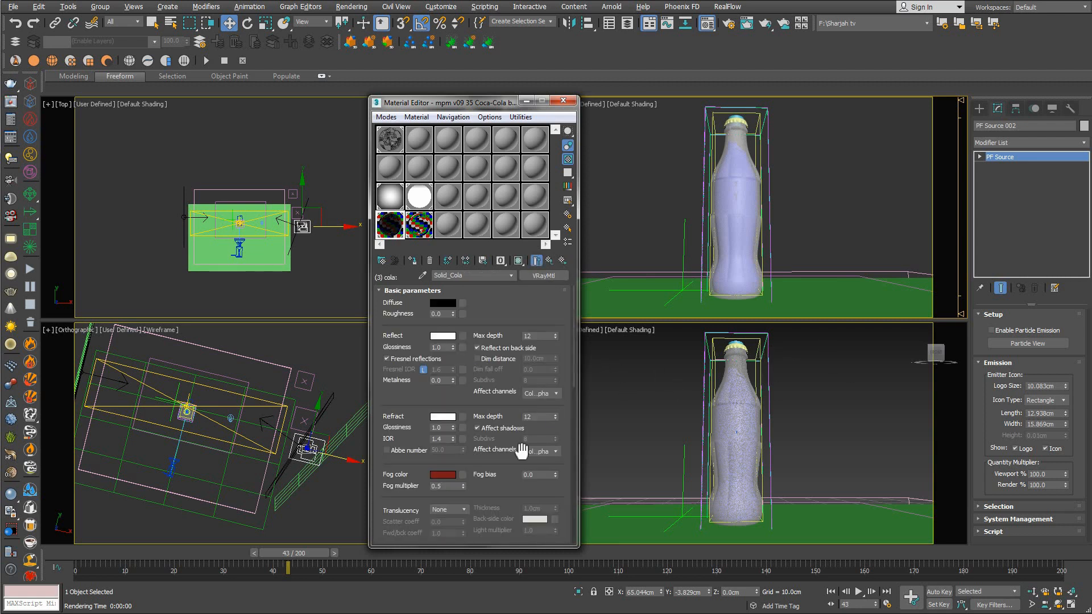
left_click_drag(468, 466, 407, 409)
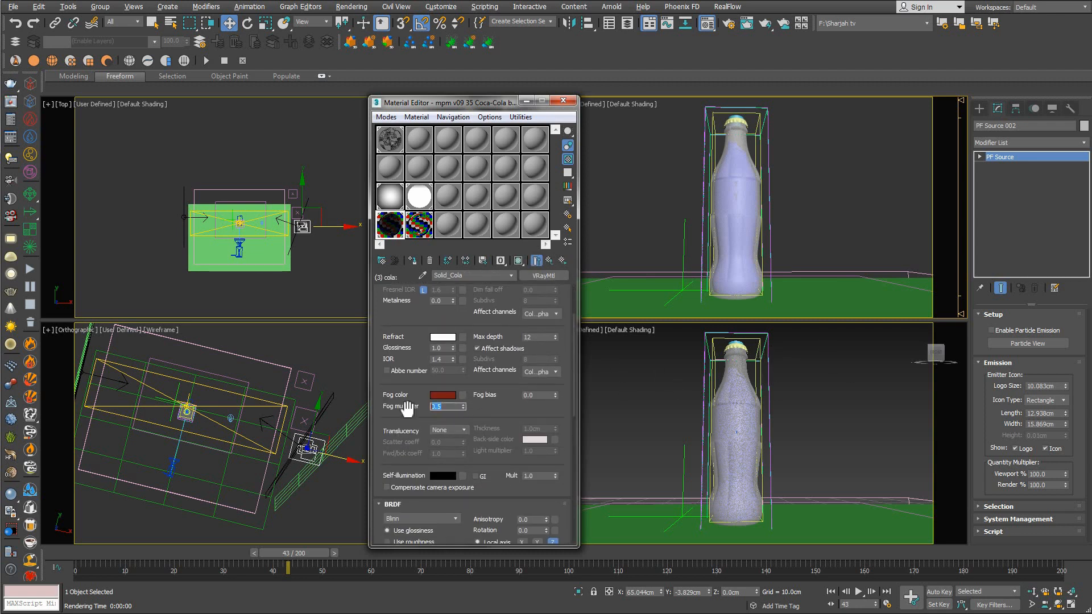
type("0.1")
key("Return")
Test-render the perspective view at frame 43 with the lighter cola fog, stop it early and close the frame buffer.
right_click(637, 371)
right_click(643, 381)
left_click(651, 389)
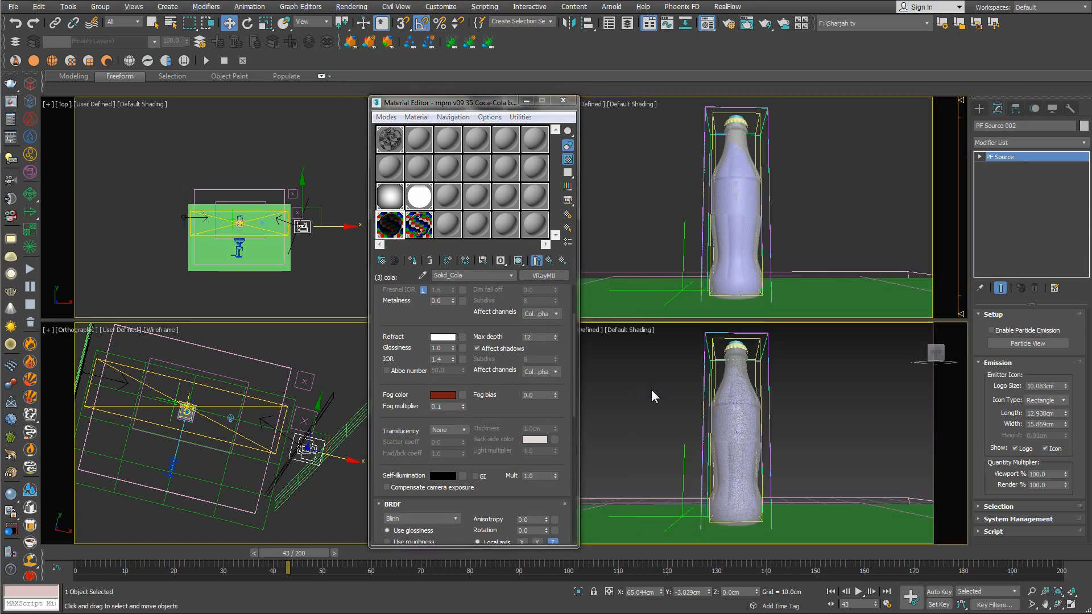
key("shift+q")
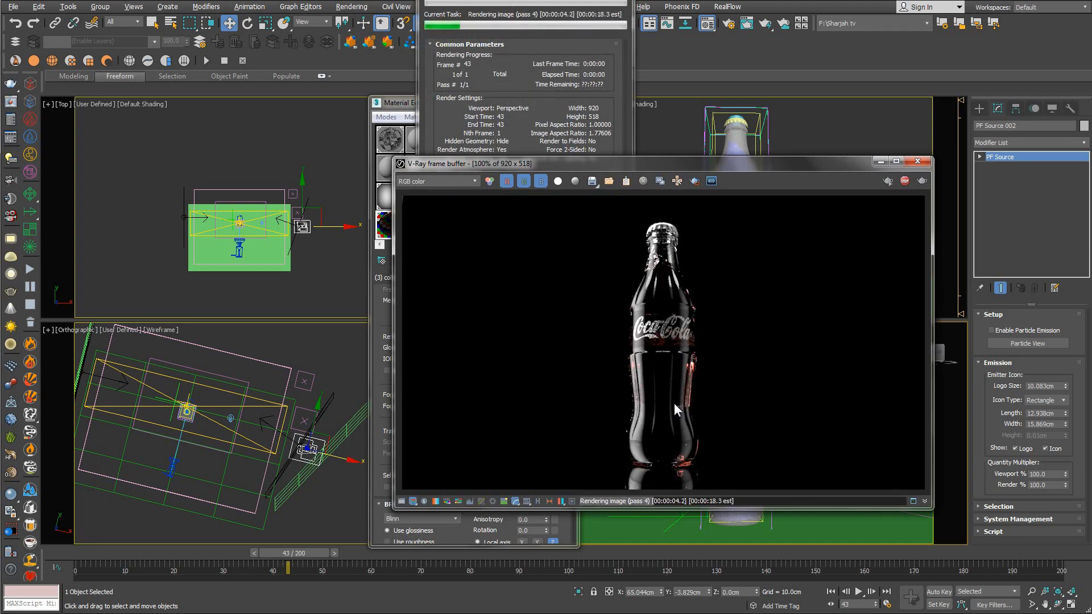
left_click(616, 3)
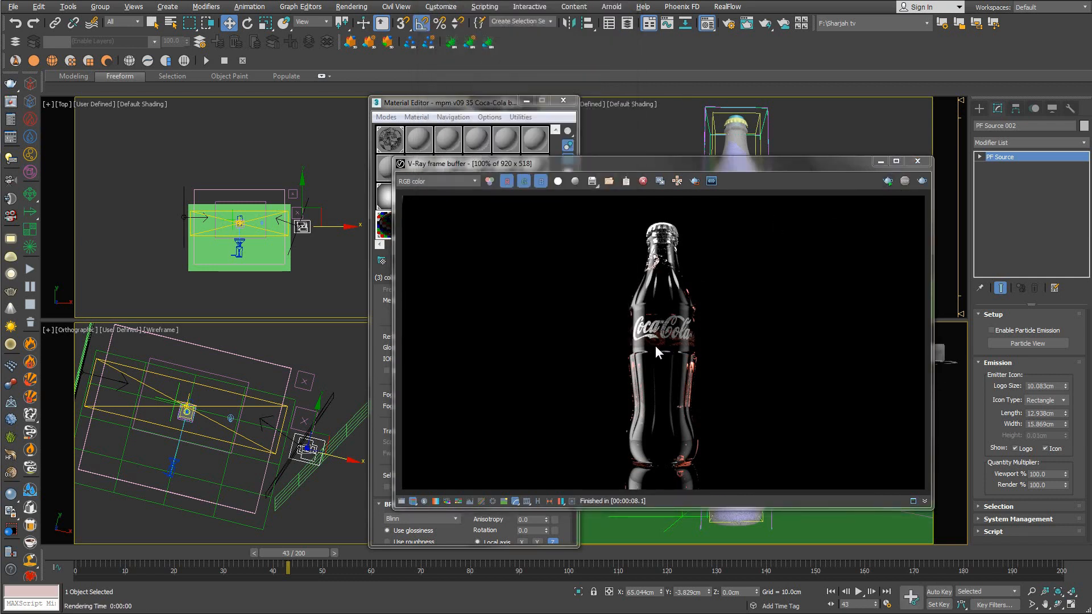
left_click(918, 162)
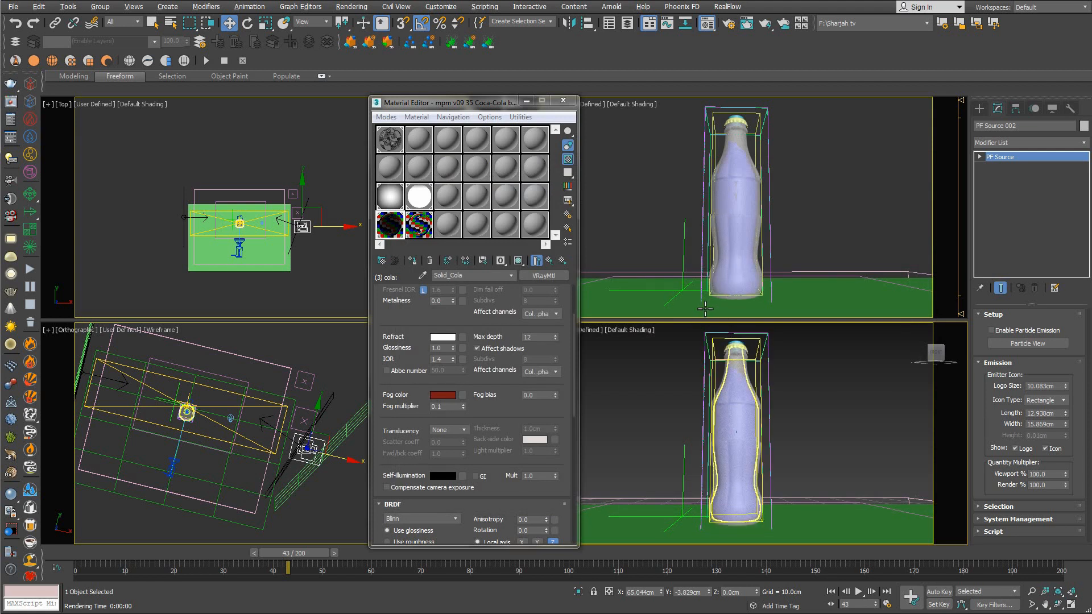
Set the Fog multiplier of the Solid_Cola material to 0.5.
left_click(448, 406)
type("0.5")
key("Return")
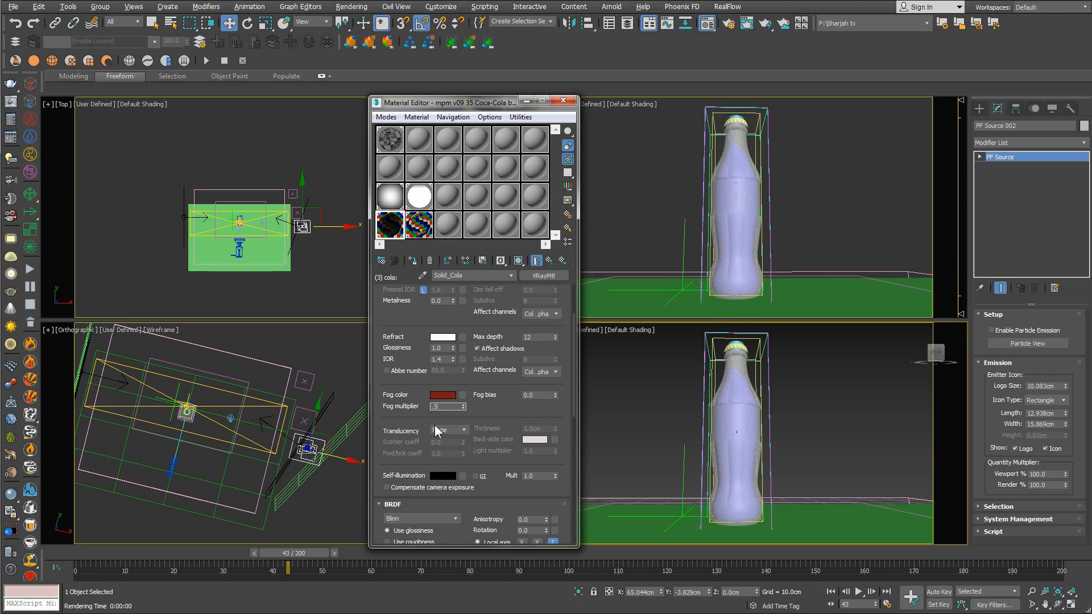
right_click(654, 224)
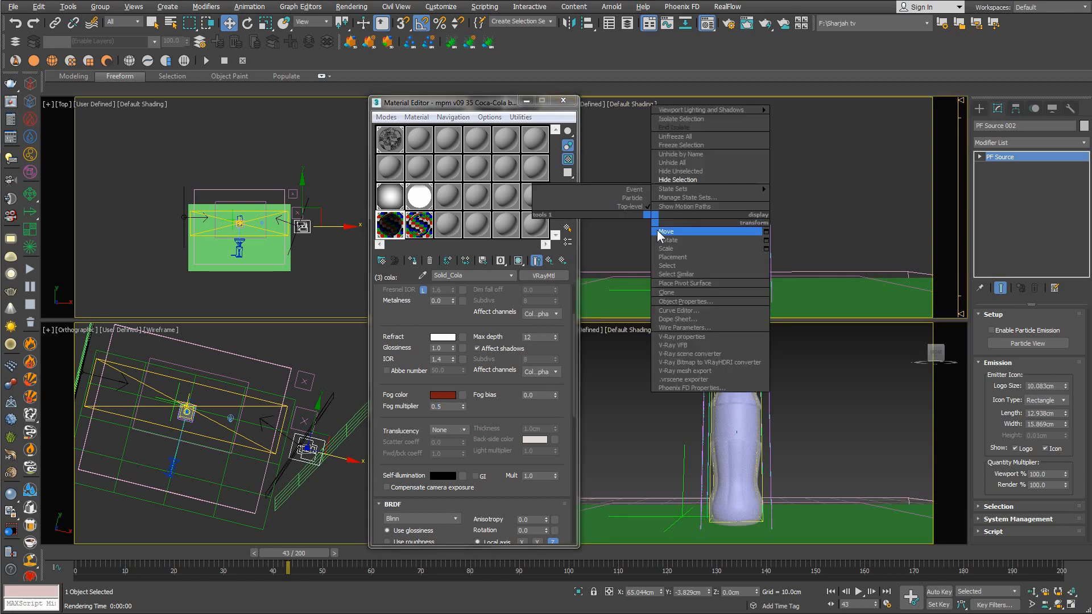
left_click(658, 231)
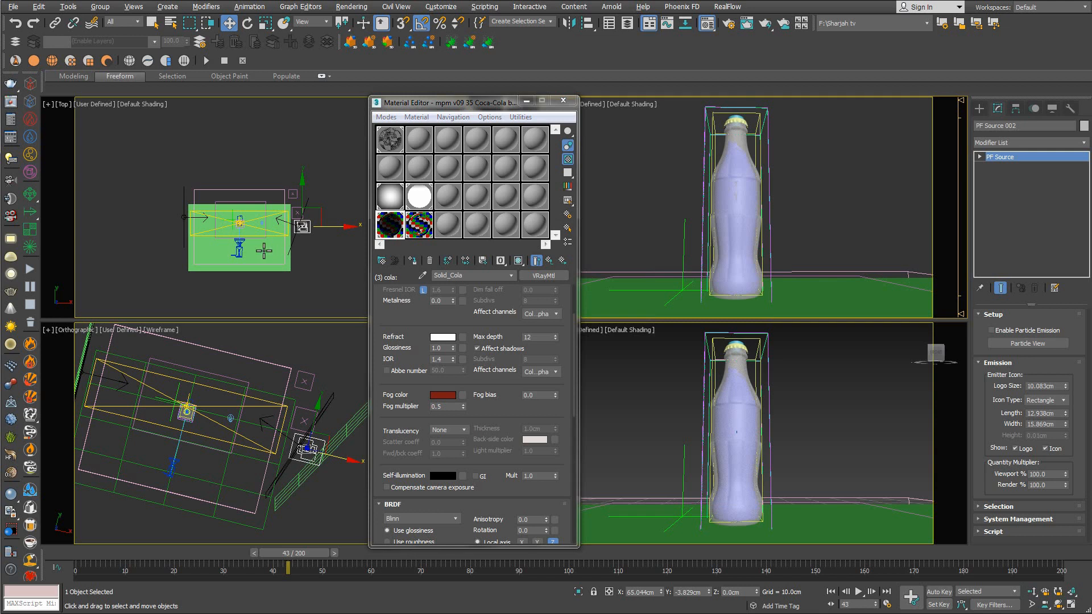
Select the tilted plane beside the camera, Plane005, and rename it Plane_Left_Temp.
middle_click_drag(277, 414, 282, 392)
scroll(282, 393, "down", 3)
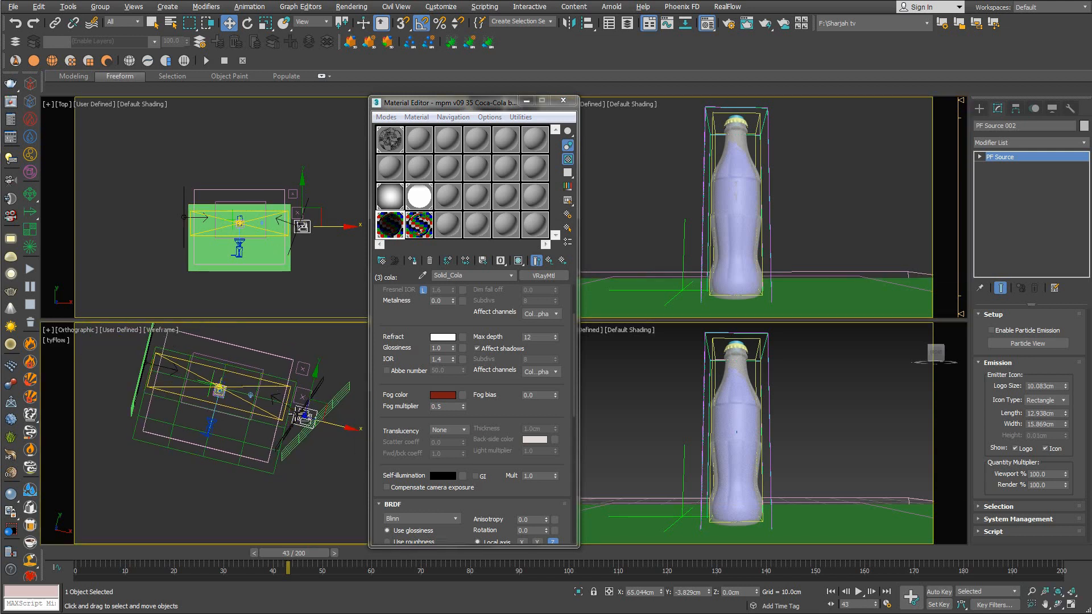
left_click(341, 385)
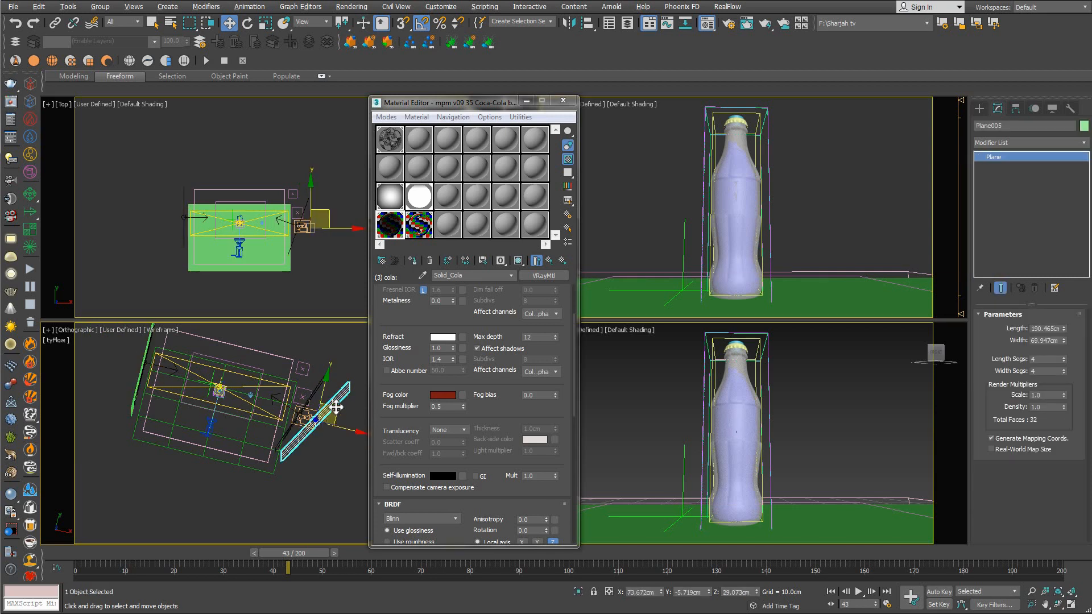
right_click(335, 402)
left_click(316, 431)
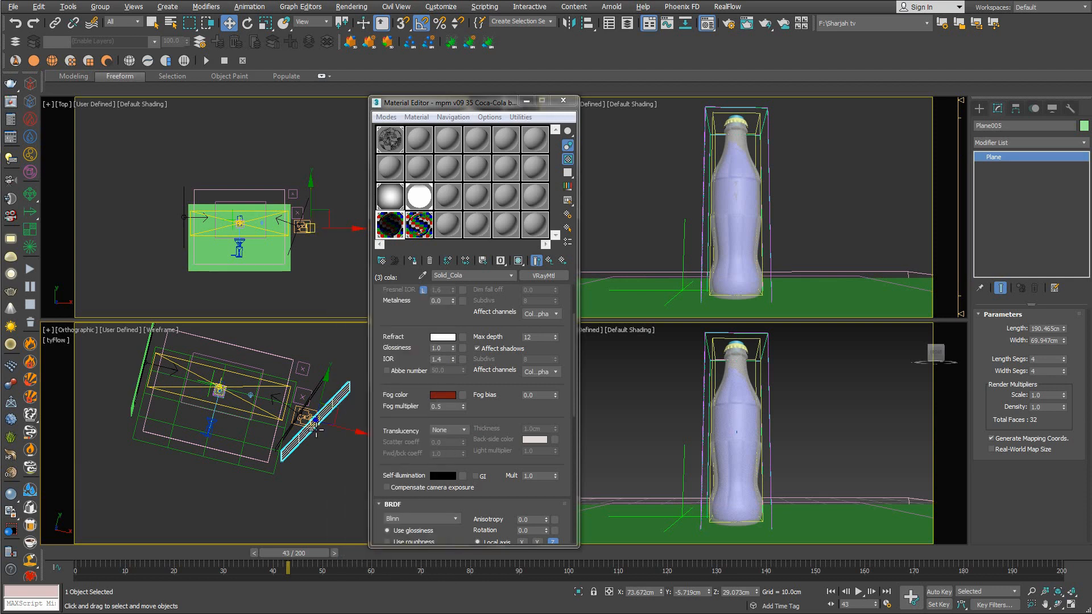
left_click_drag(1004, 126, 997, 126)
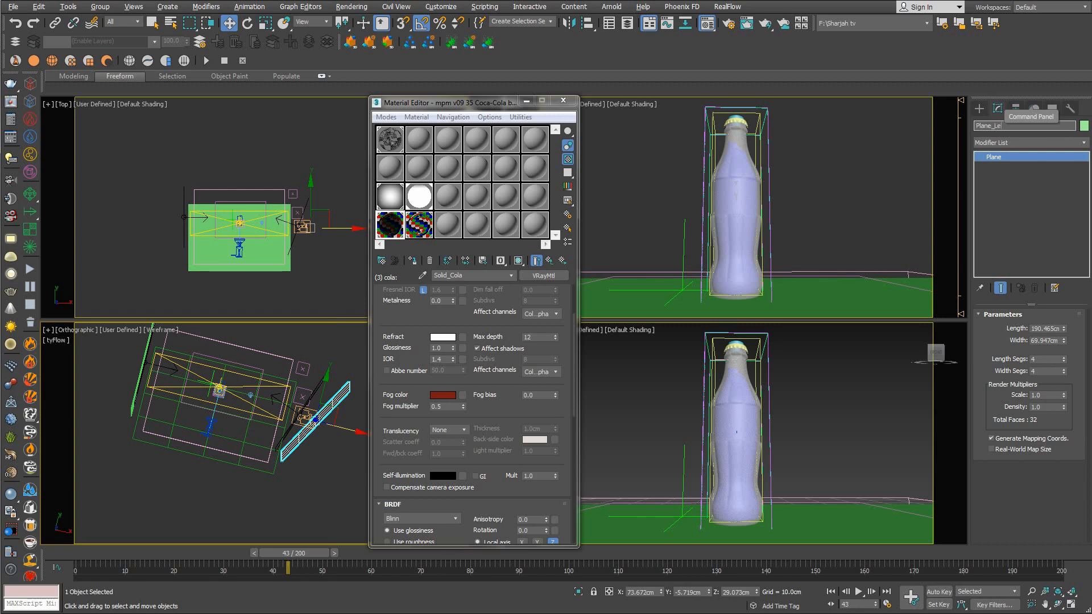
type("_Left_Temp")
key("Return")
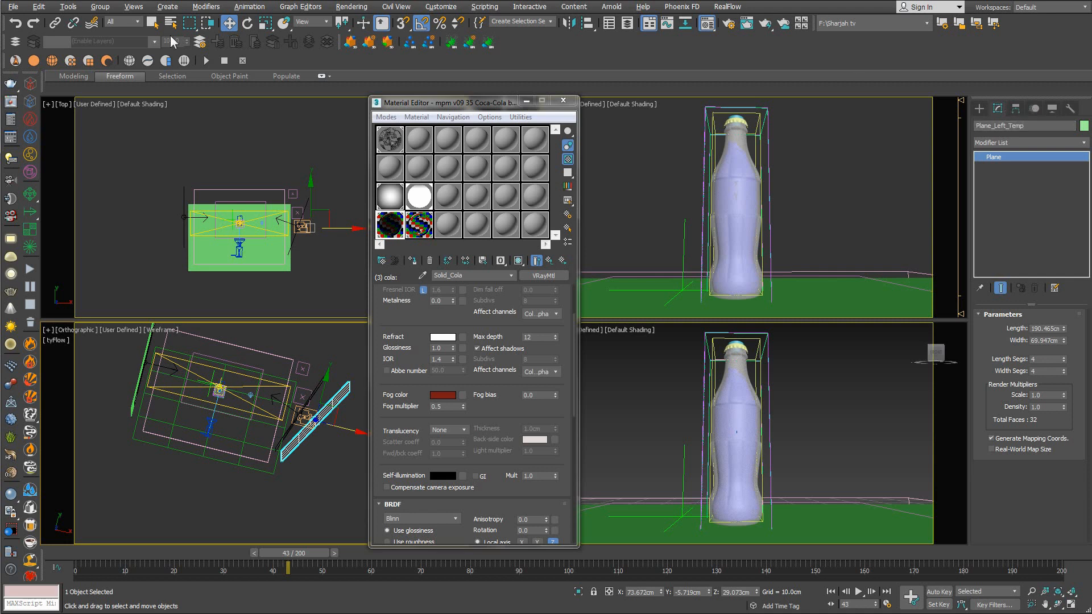
Rename Plane004 on the opposite side and hide it together with Plane_Left_Temp.
left_click(142, 356)
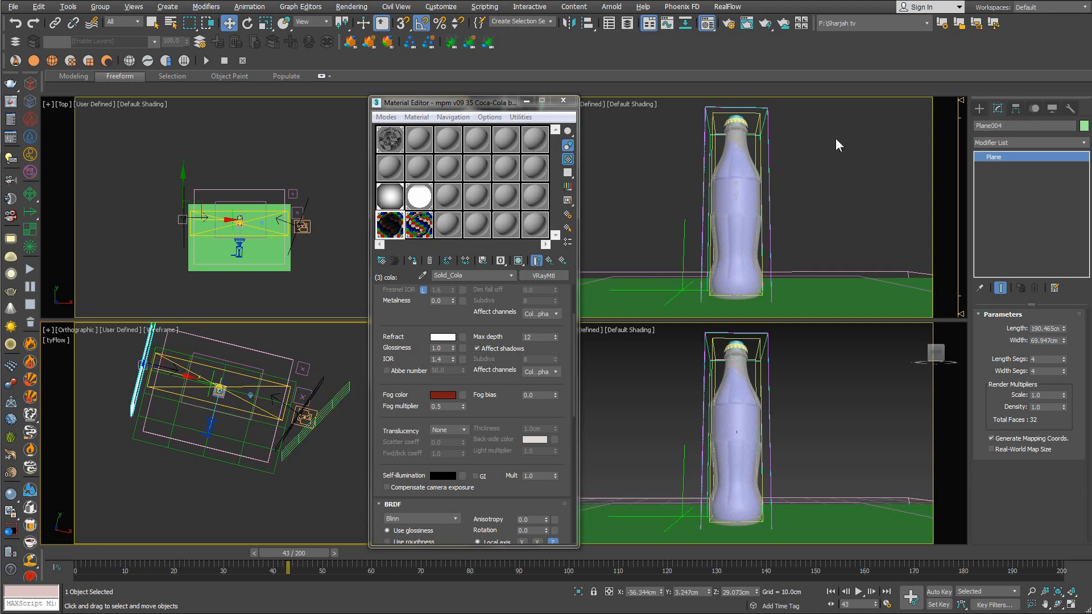
left_click_drag(1014, 127, 988, 127)
left_click(340, 395, "ctrl")
right_click(340, 395)
left_click(367, 357)
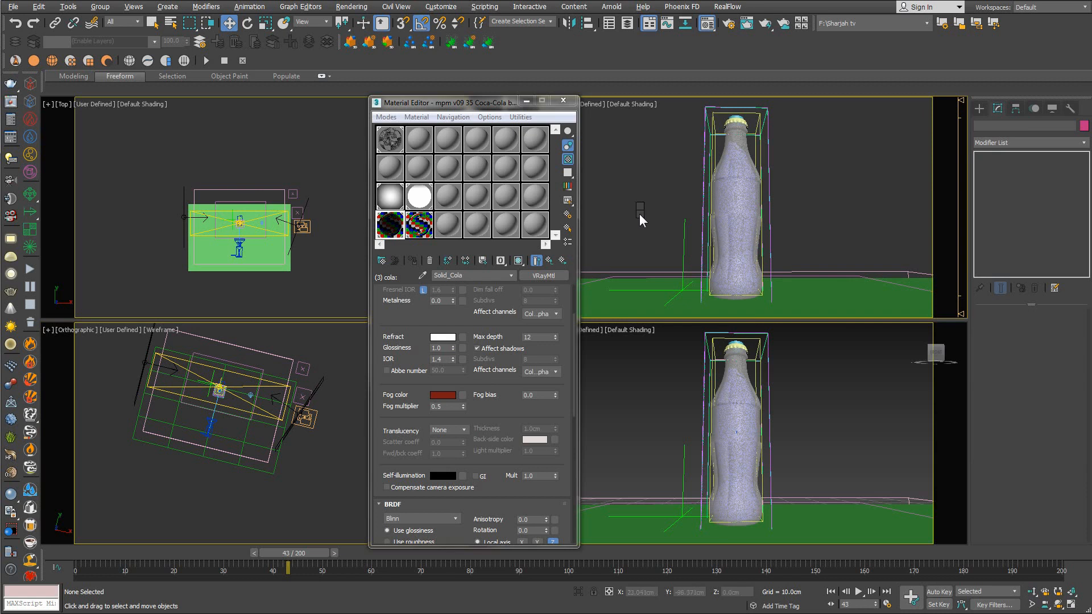
Test-render the perspective view at frame 43 without the side planes, stop it early and close the frame buffer.
key("shift+q")
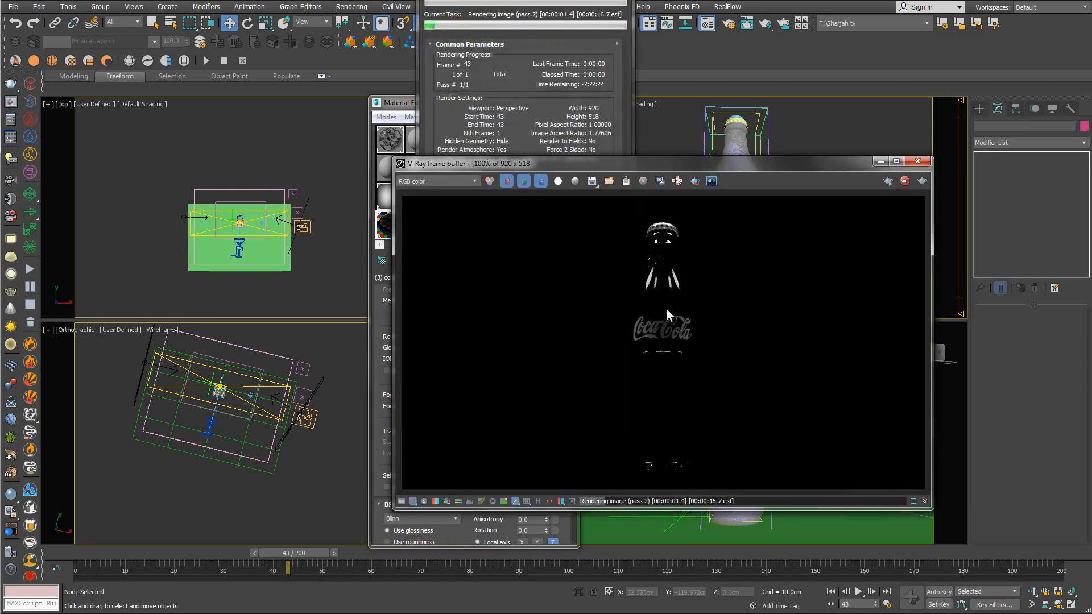
left_click(608, 2)
left_click(611, 0)
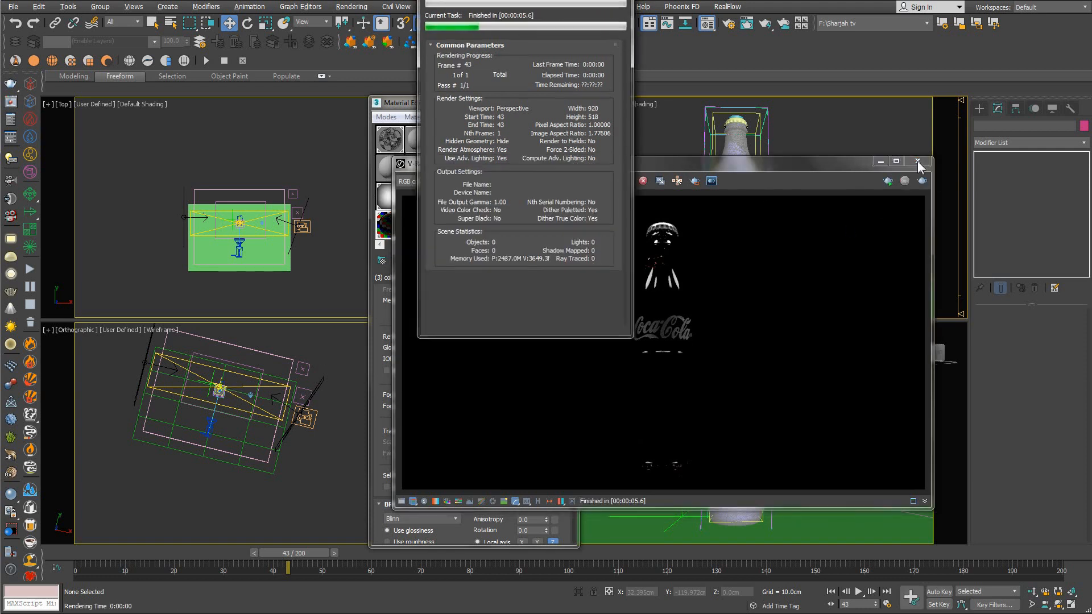
left_click(917, 163)
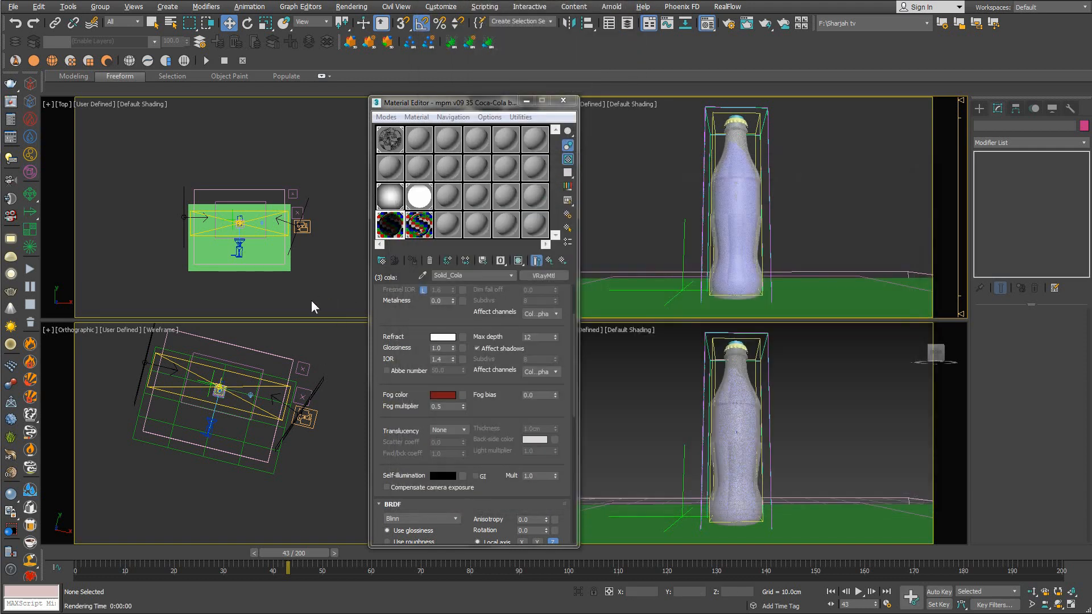
Search the Scene Explorer for "ph", select and unhide PhoenixFDLiquid002_FoamShader, and close the explorer.
left_click(69, 7)
left_click(85, 27)
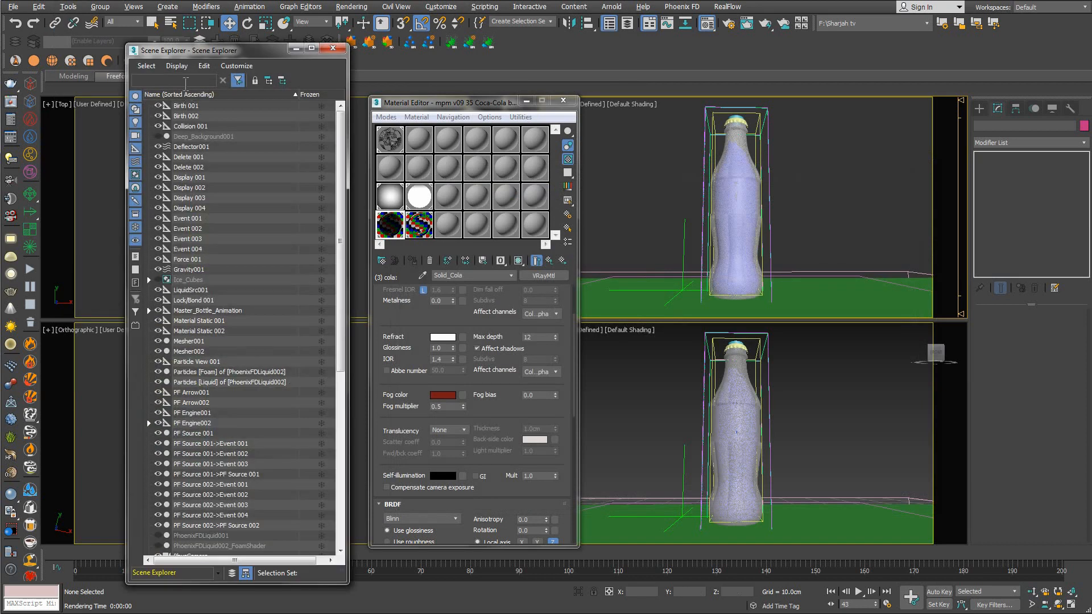
left_click(186, 80)
type("ph")
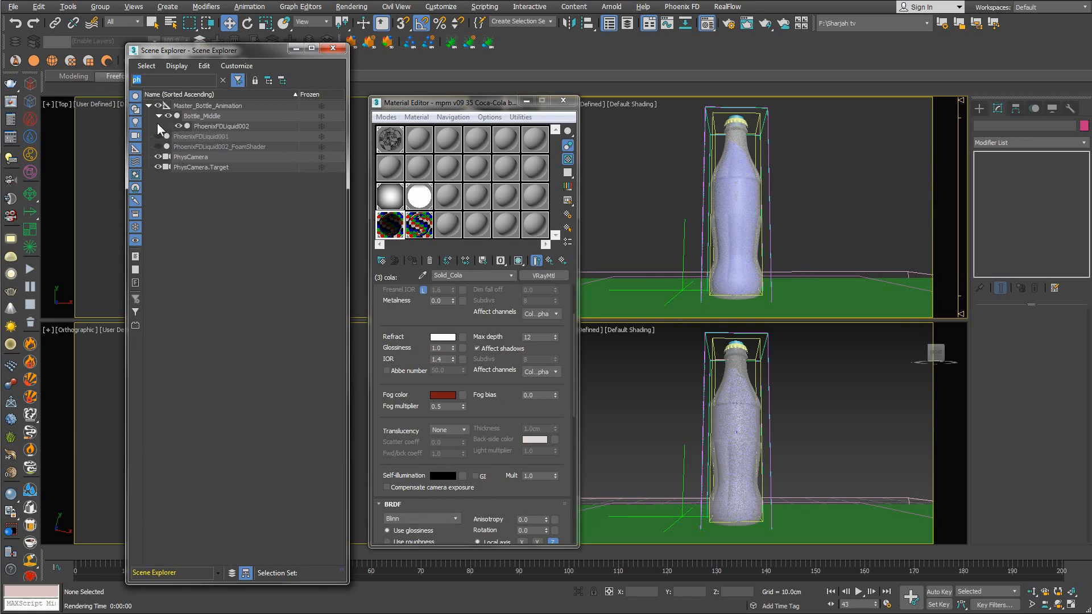
left_click(228, 147)
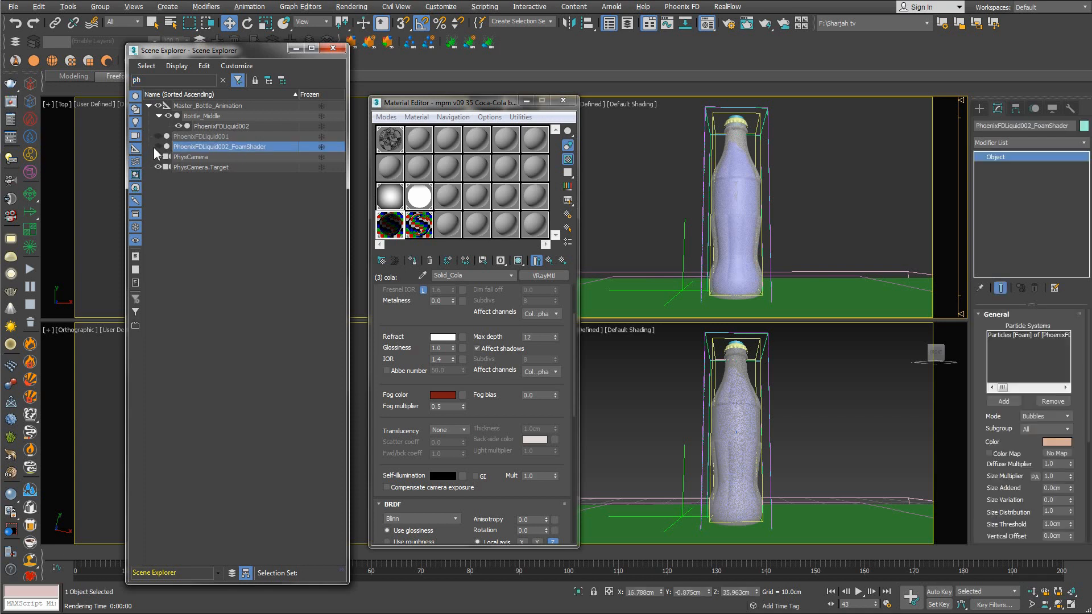
left_click(333, 48)
right_click(790, 198)
left_click(790, 208)
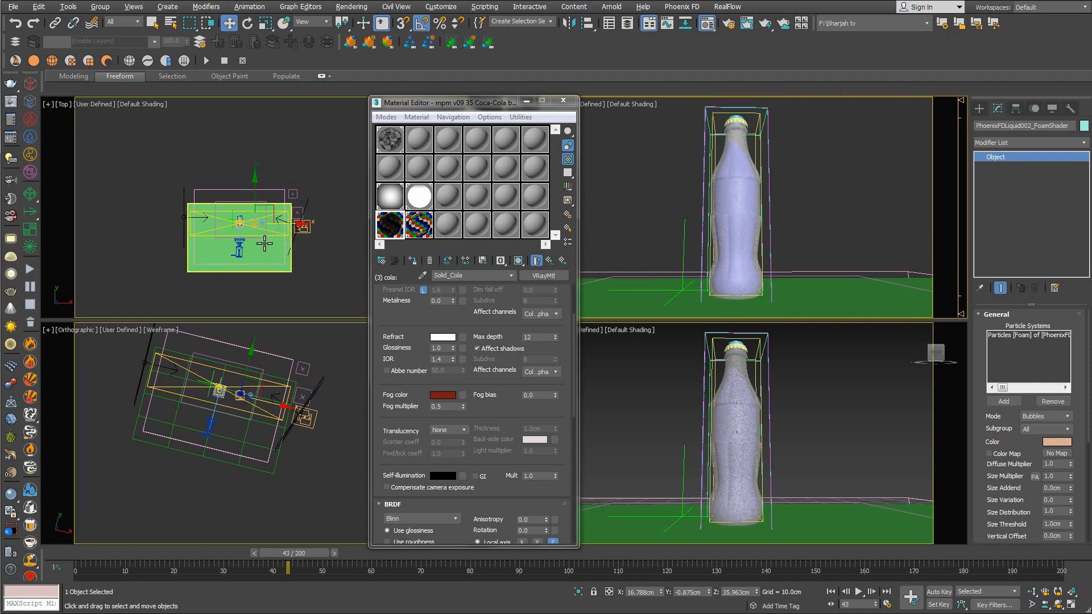
Show the foam shader in a Front view in place of the orthographic view, and set its Size Distribution to 0.
key("f")
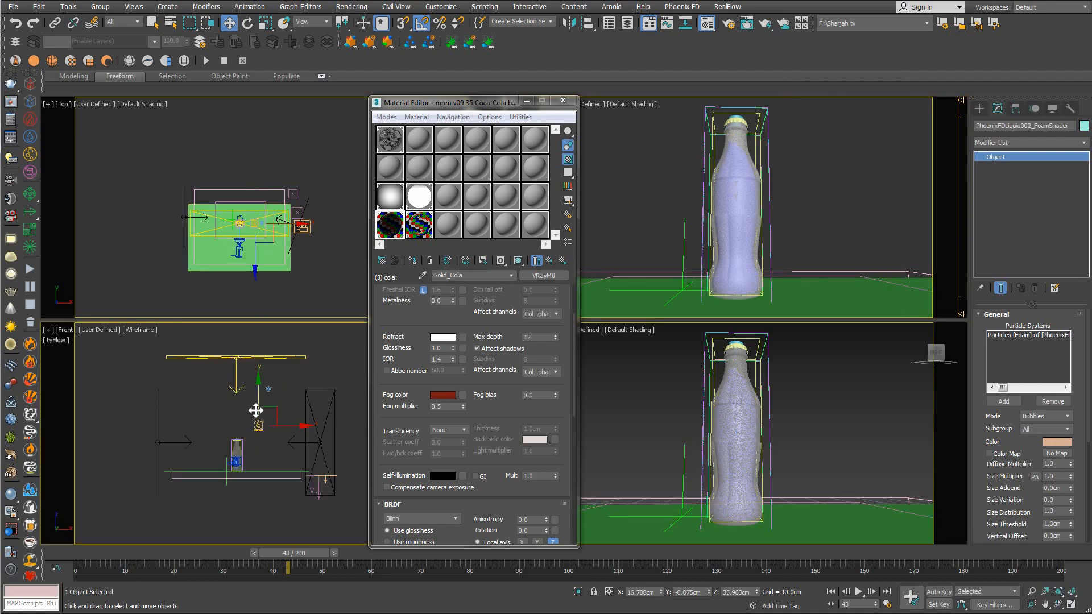
middle_click_drag(258, 426, 232, 409)
scroll(227, 407, "up", 4)
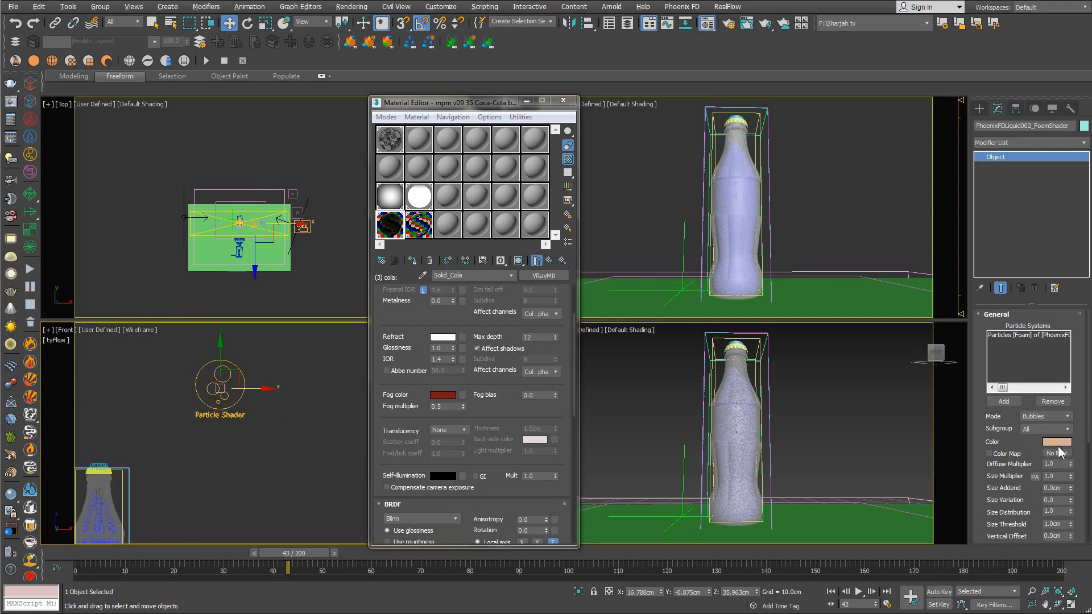
scroll(987, 449, "down", 2)
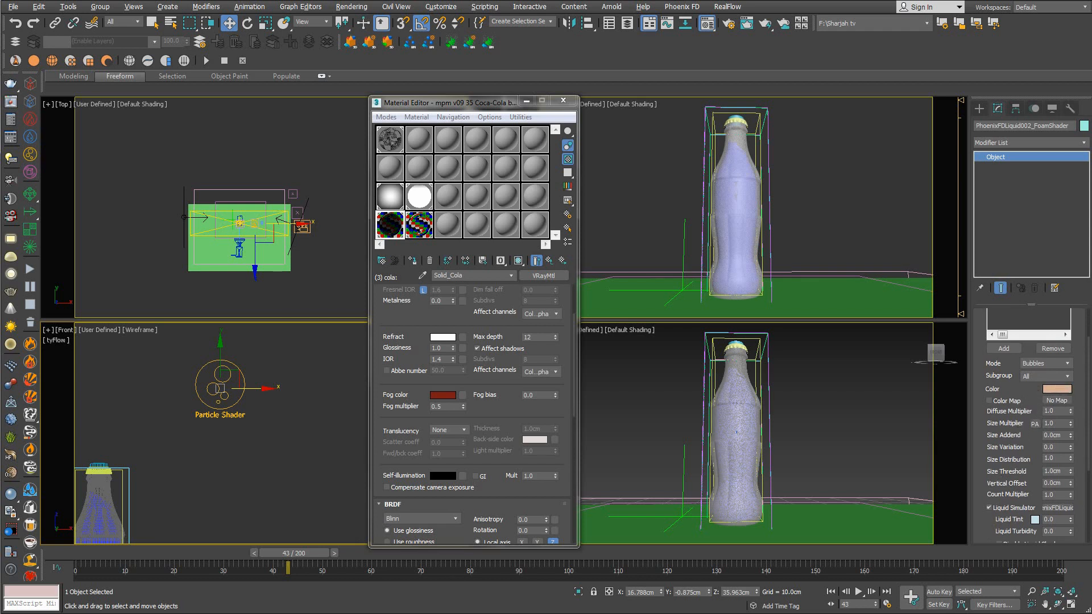
scroll(1018, 441, "up", 1)
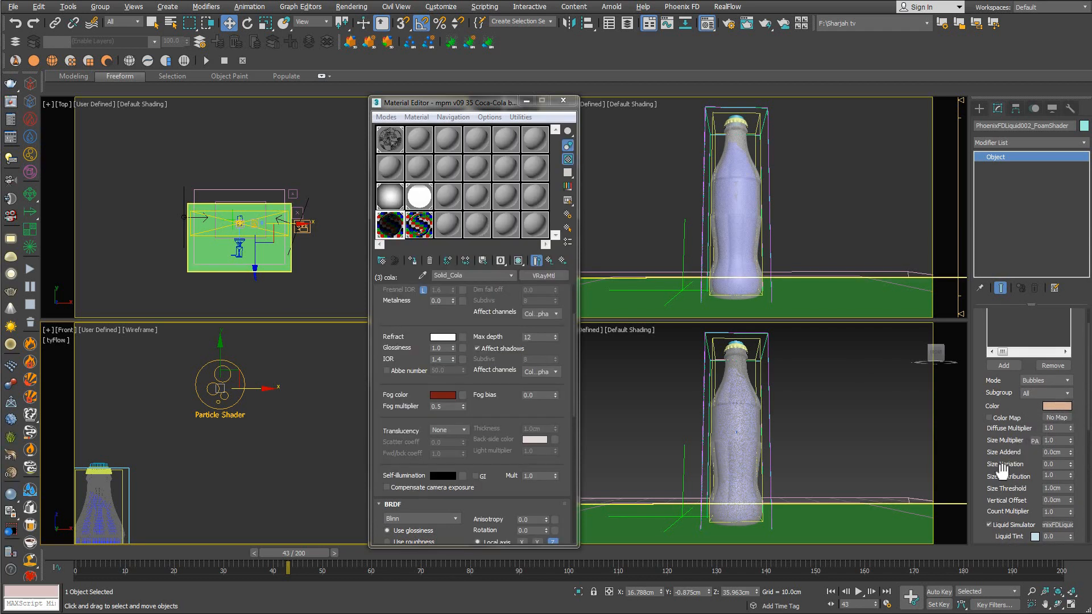
left_click_drag(993, 487, 1001, 424)
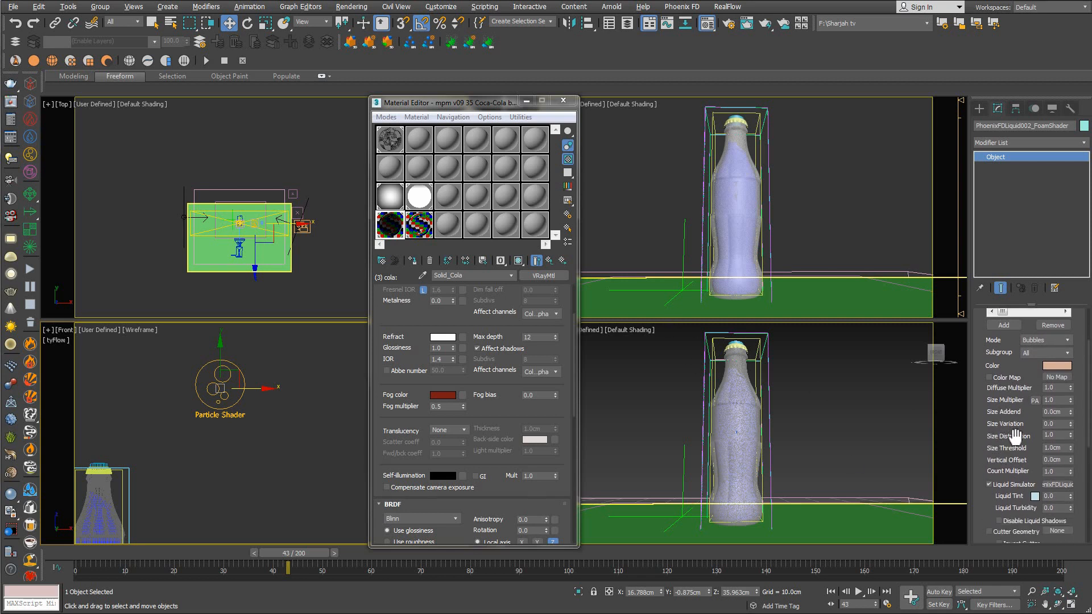
left_click_drag(1057, 435, 1014, 440)
type("0")
key("Return")
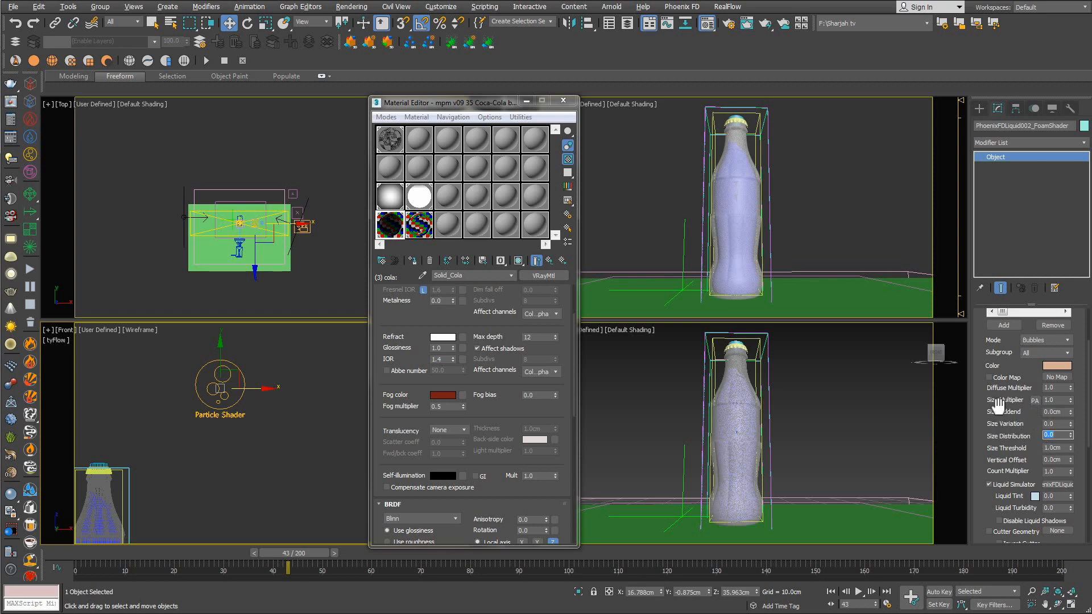
Review the foam shader's Size Multiplier, Liquid Simulator, Liquid Tint and Cutter Geometry settings.
double_click(1053, 400)
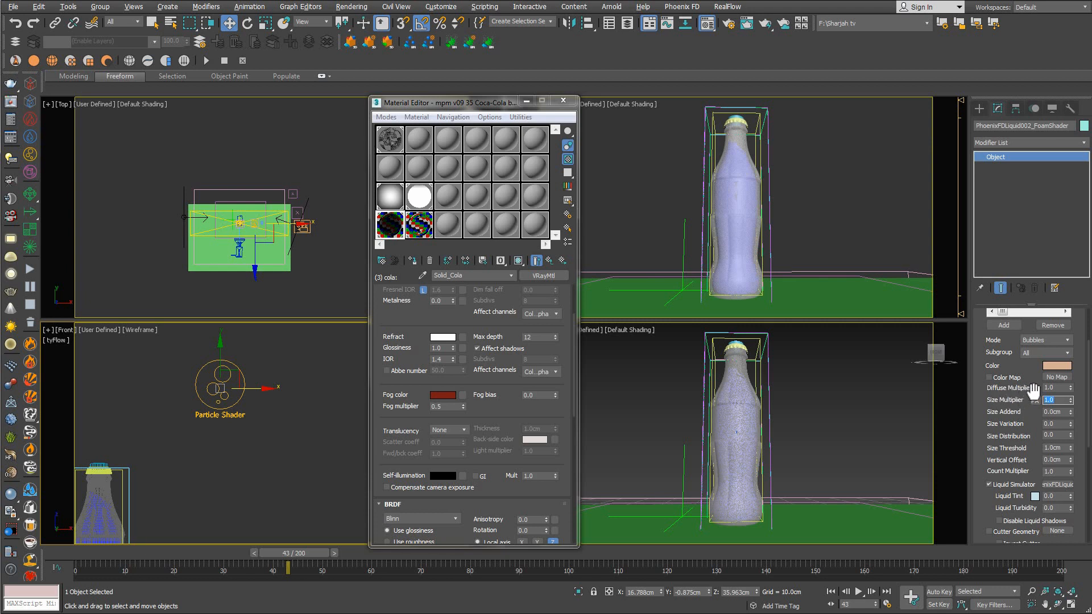
left_click_drag(997, 458, 1003, 235)
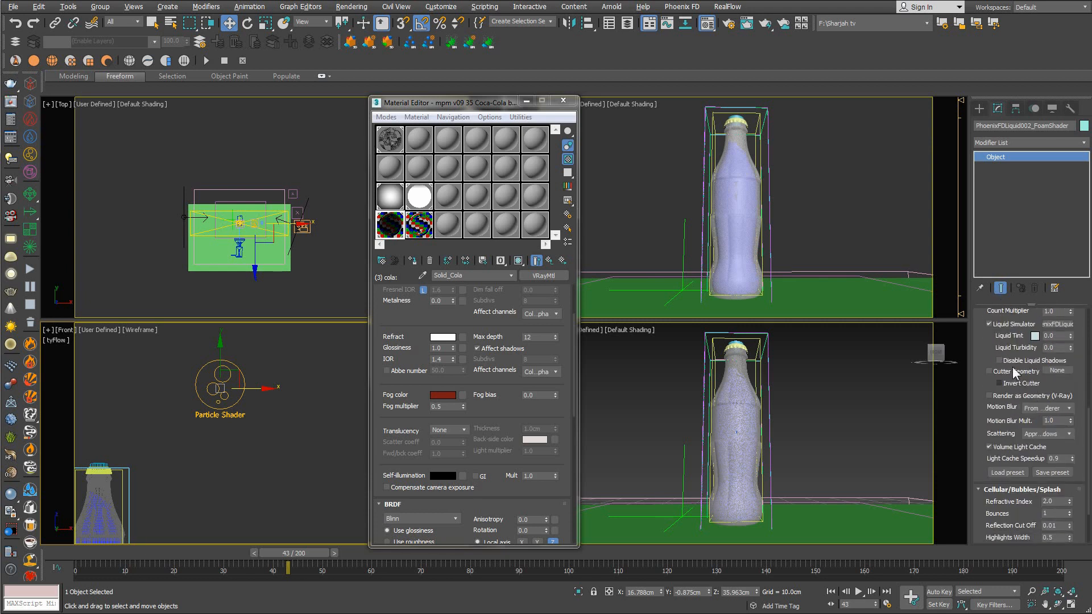
left_click_drag(993, 345, 1002, 402)
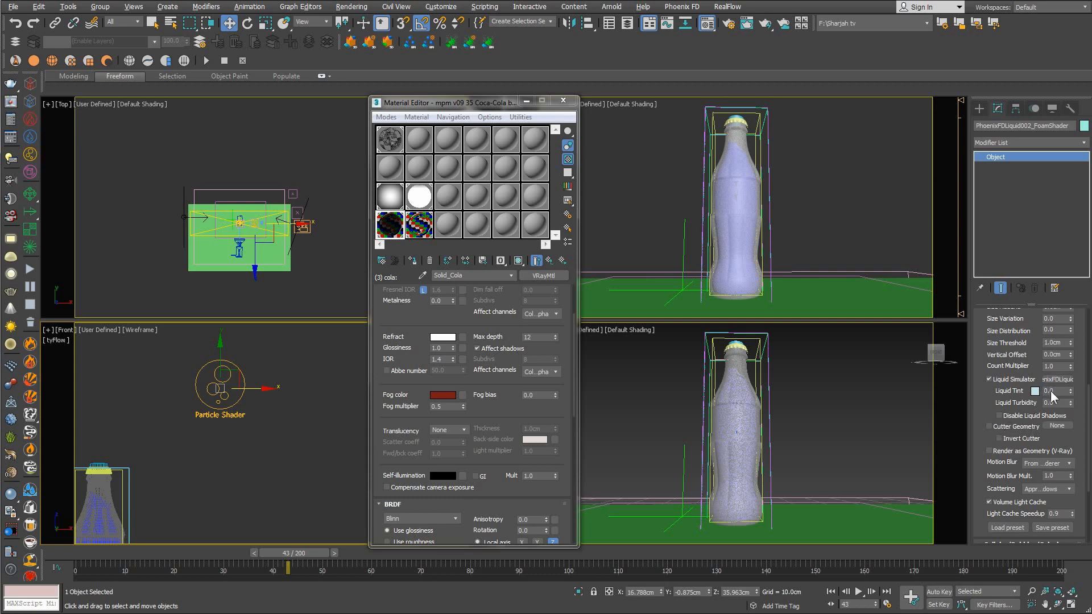
left_click_drag(990, 444, 983, 395)
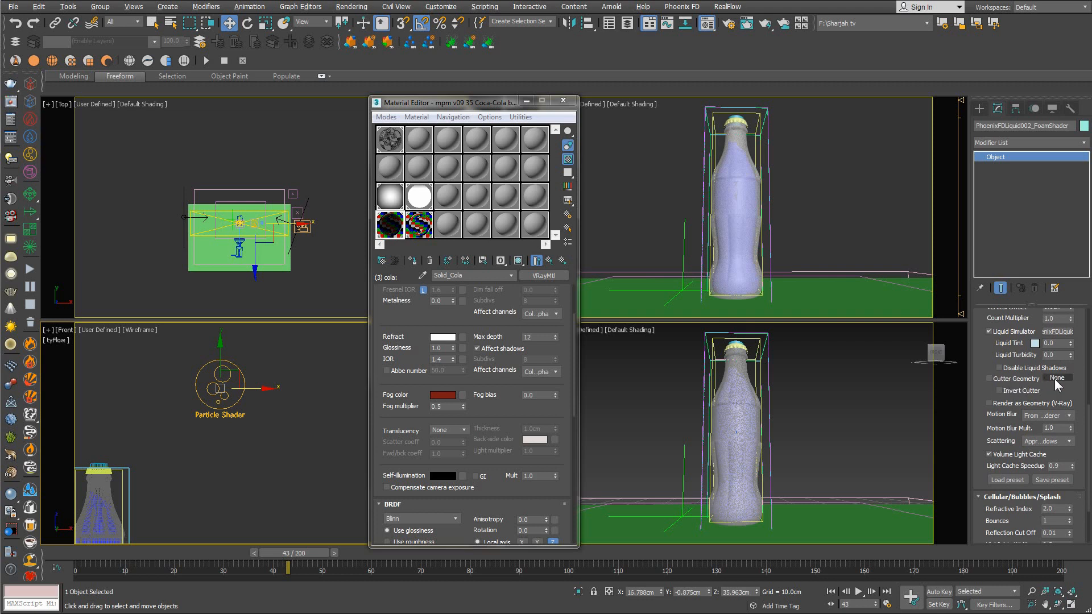
Close the Material Editor and maximize the PhysCamera viewport.
key("m")
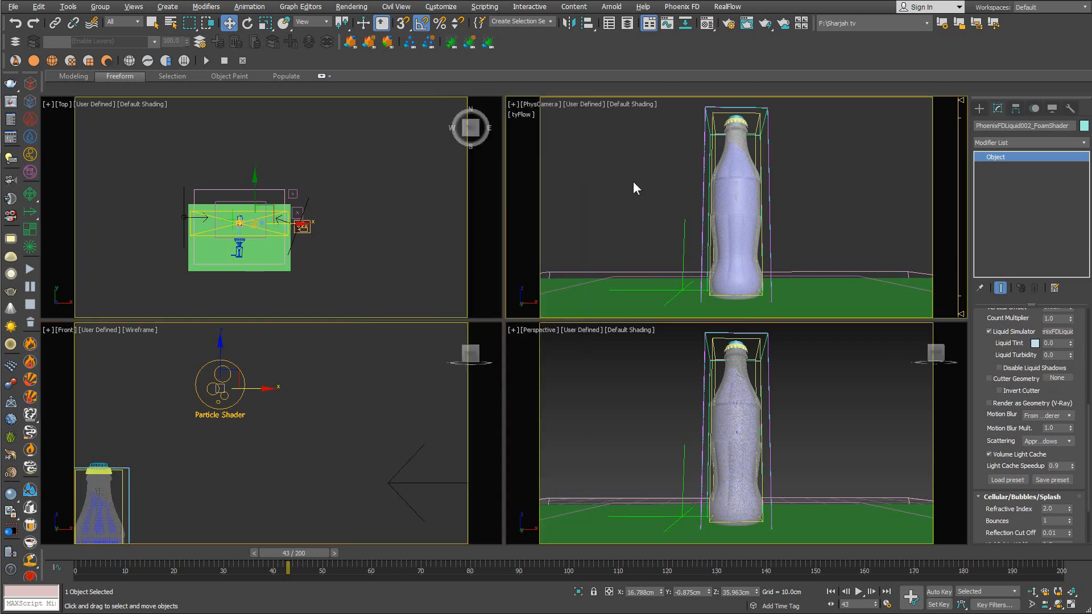
right_click(633, 182)
key("alt+w")
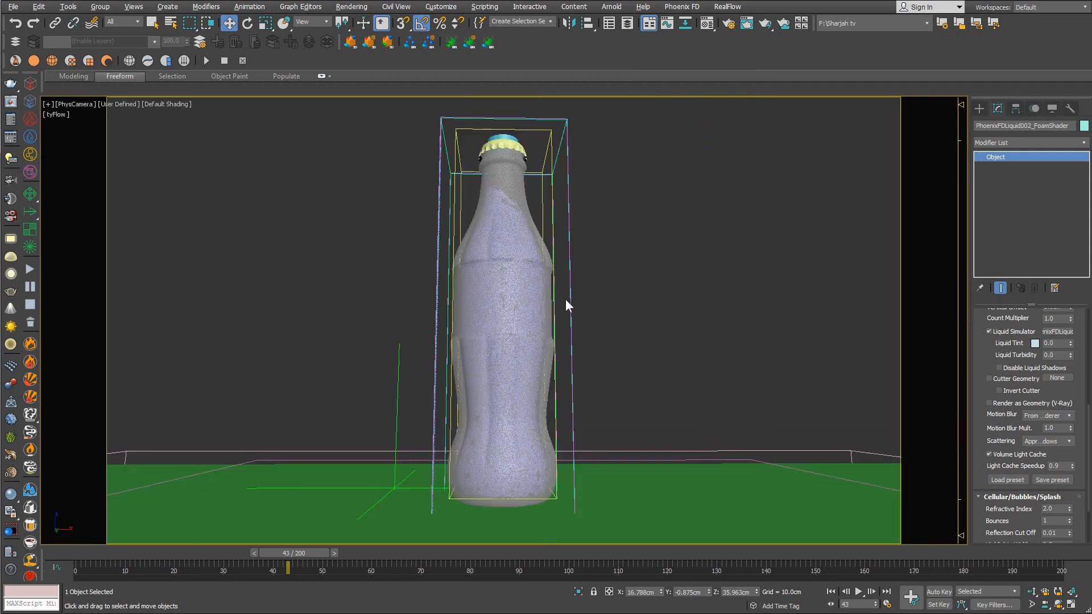
Move the animation to frame 38 and assign the bottle mesh as the foam shader's Cutter Geometry.
left_click(247, 552)
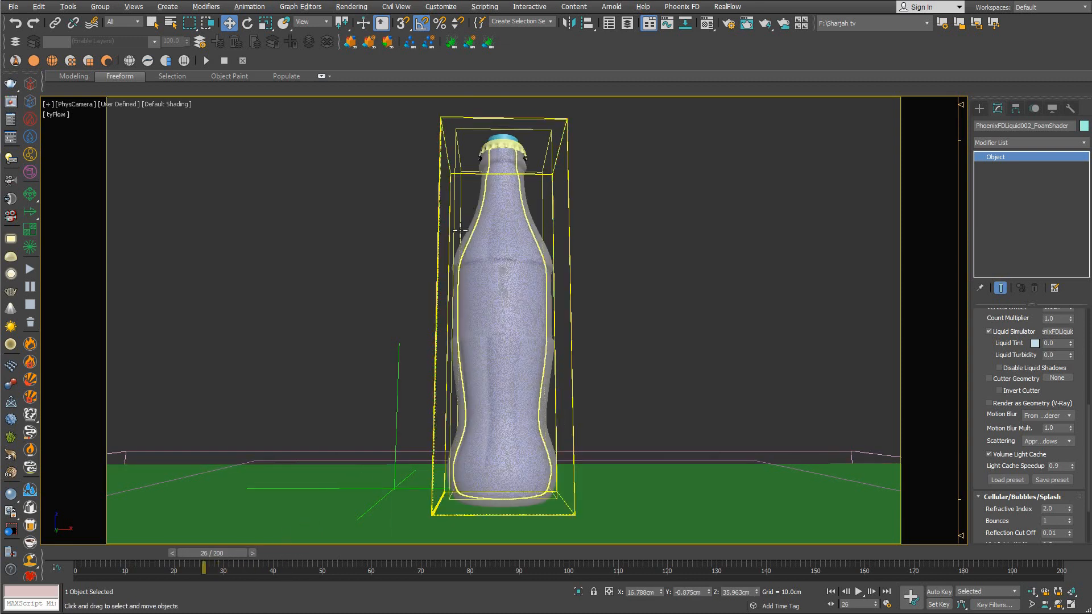
left_click(272, 554)
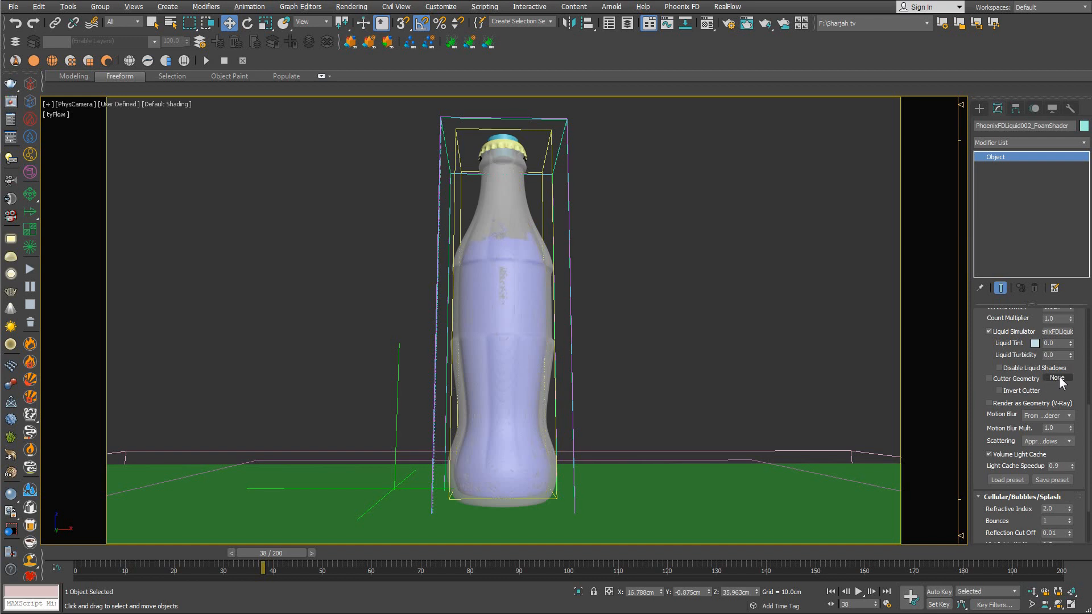
left_click(1058, 378)
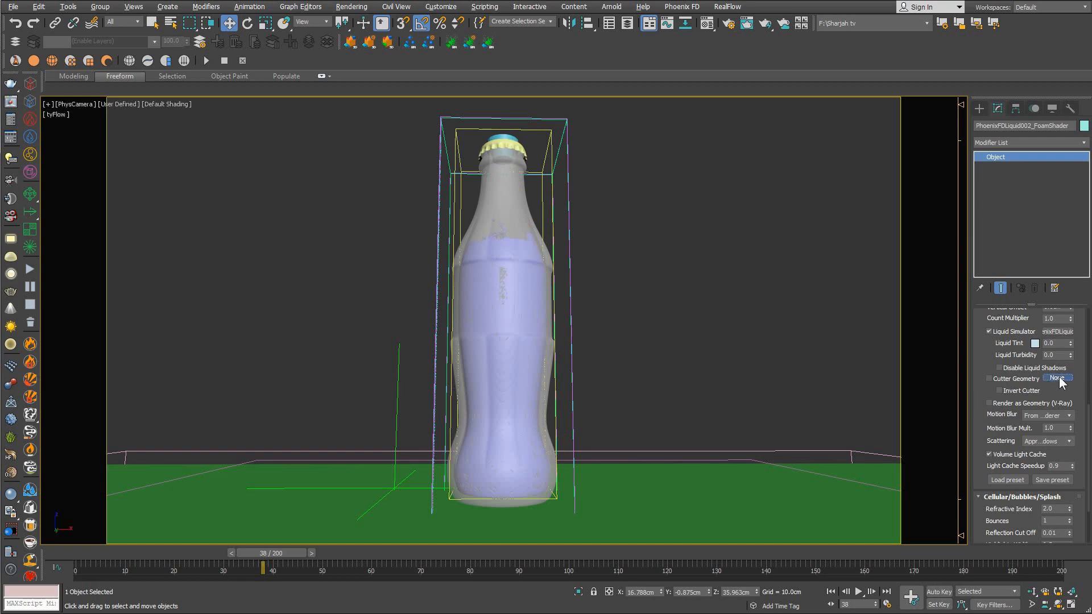
left_click(527, 212)
Try Force on for the foam shader's Motion Blur and switch it back to From Renderer.
scroll(987, 393, "down", 2)
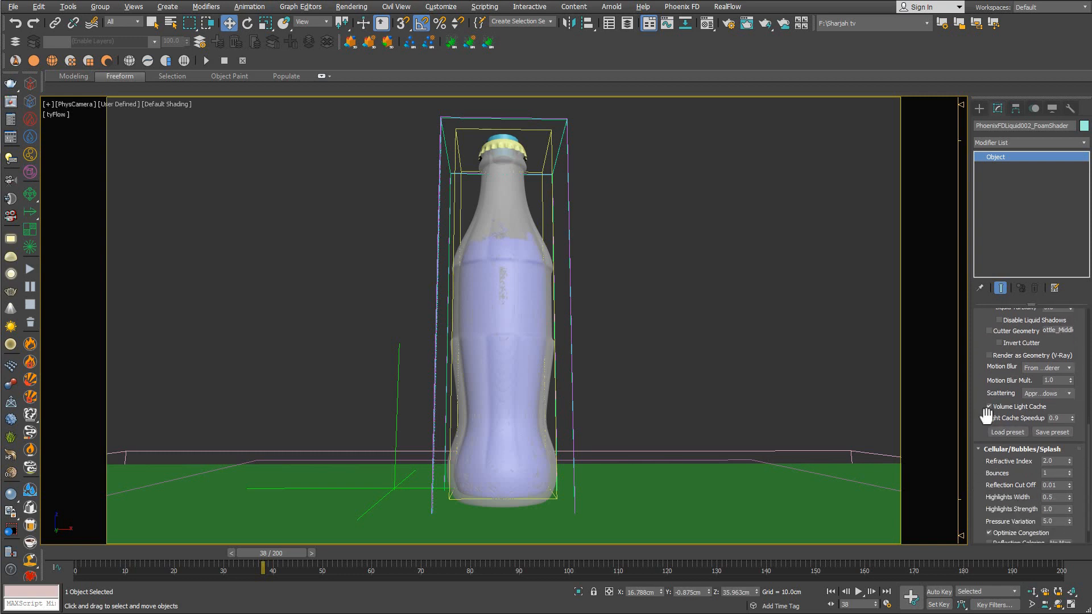
scroll(990, 373, "down", 1)
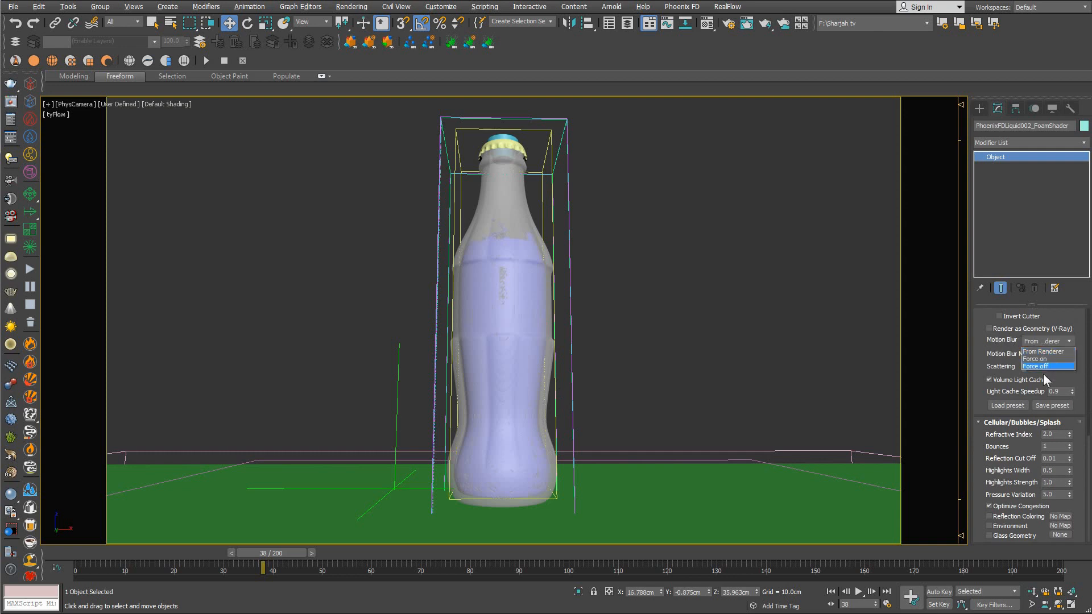
left_click(1046, 359)
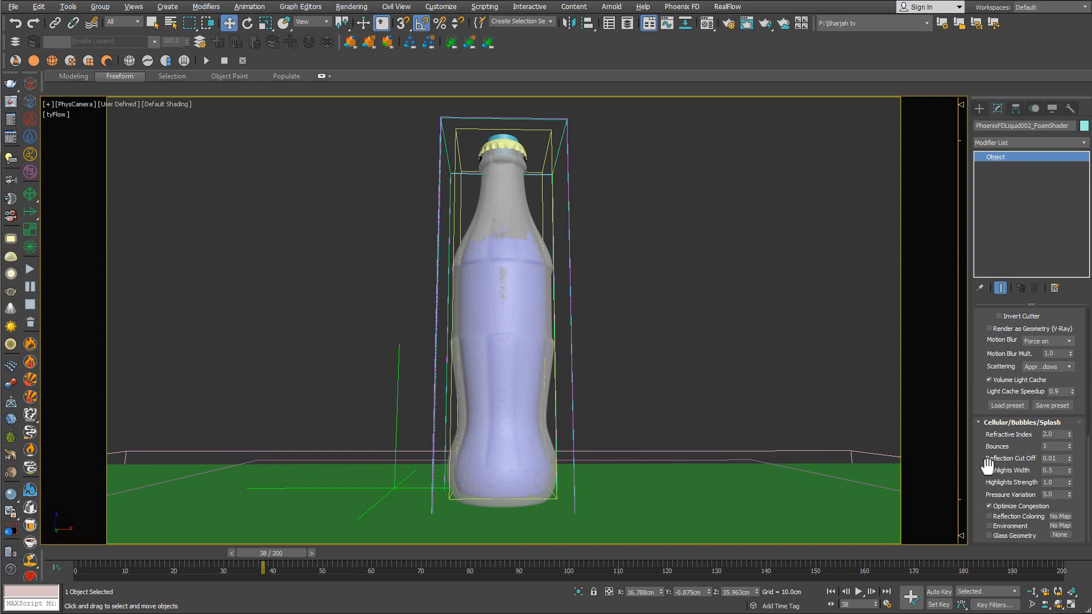
left_click(1044, 342)
left_click(1044, 352)
Set the foam shader's Refractive Index to 1.33, Highlights Width to 0.7 and Pressure Variation to 4.
double_click(1057, 436)
type("1.3")
key("Return")
double_click(1053, 473)
type("0.7")
key("Return")
left_click_drag(1062, 495, 995, 495)
type("4")
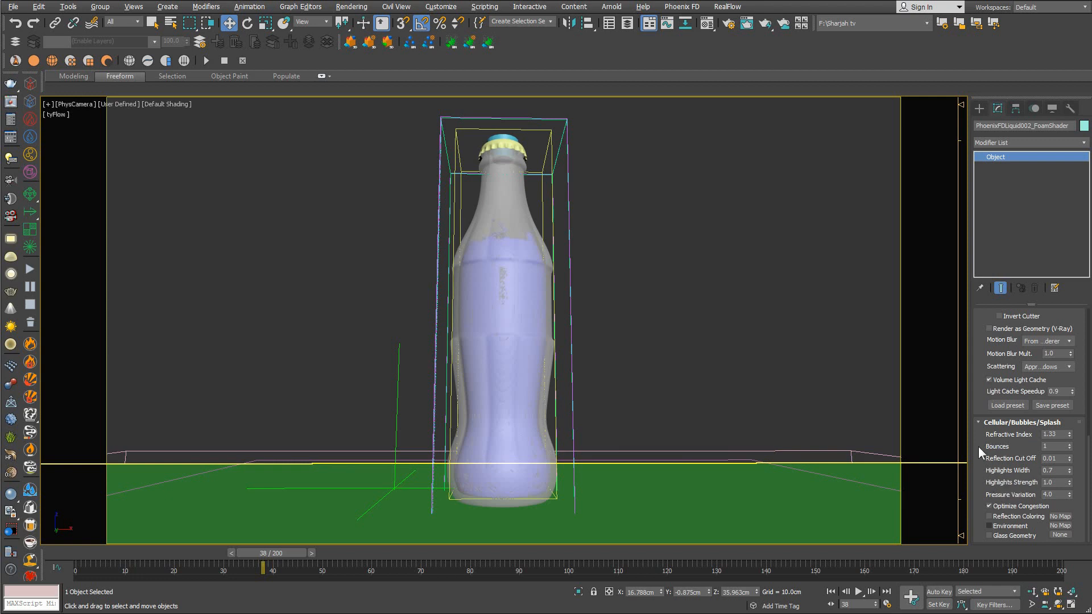
Test-render frame 38 with the new bubble settings and examine the foam inside the bottle up close.
scroll(978, 446, "up", 1)
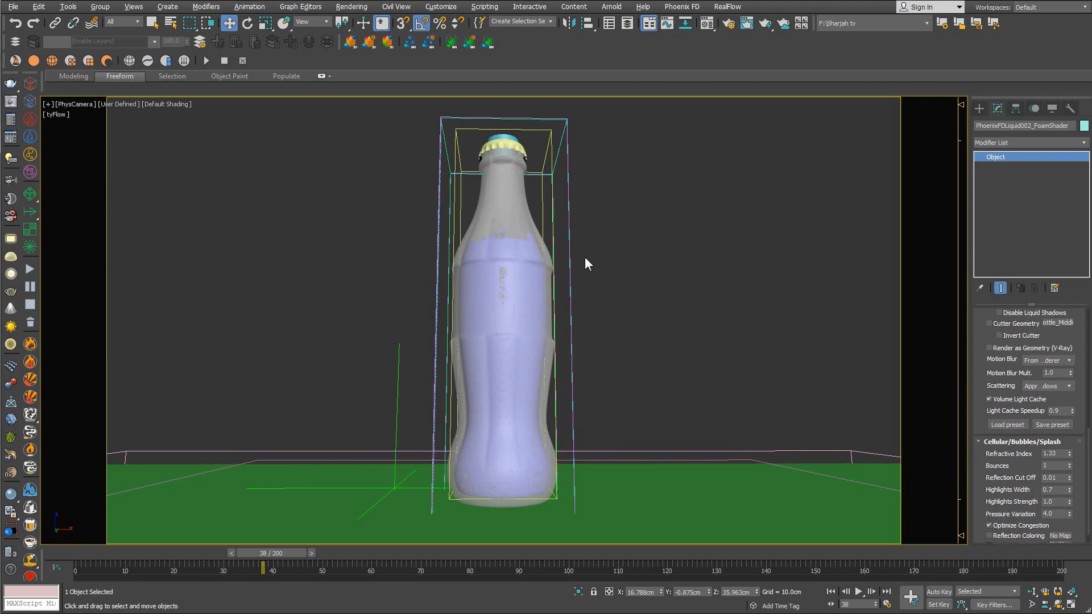
scroll(996, 490, "up", 1)
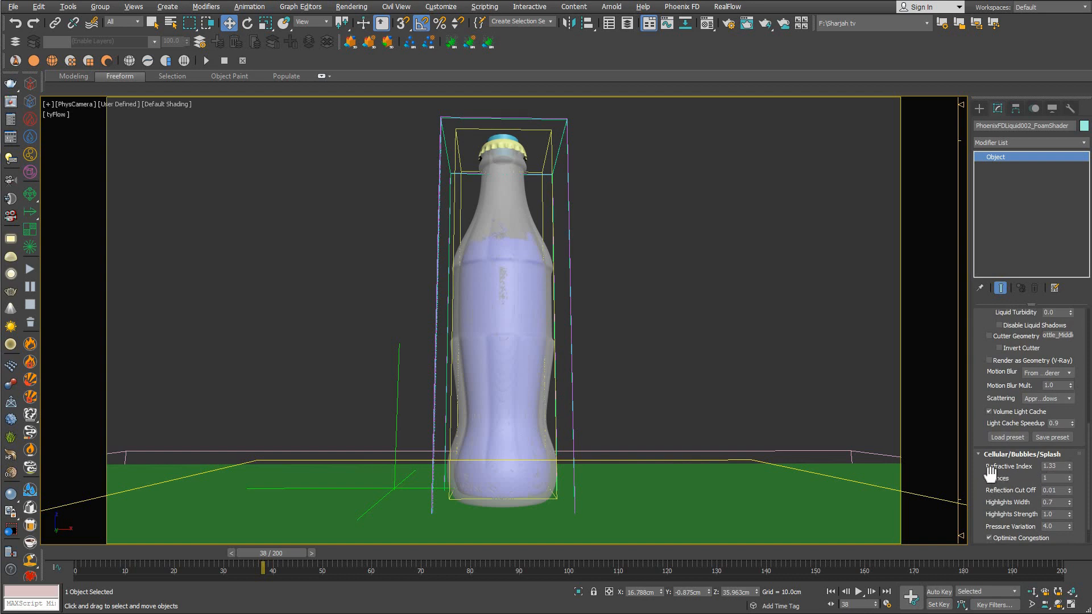
scroll(990, 472, "up", 8)
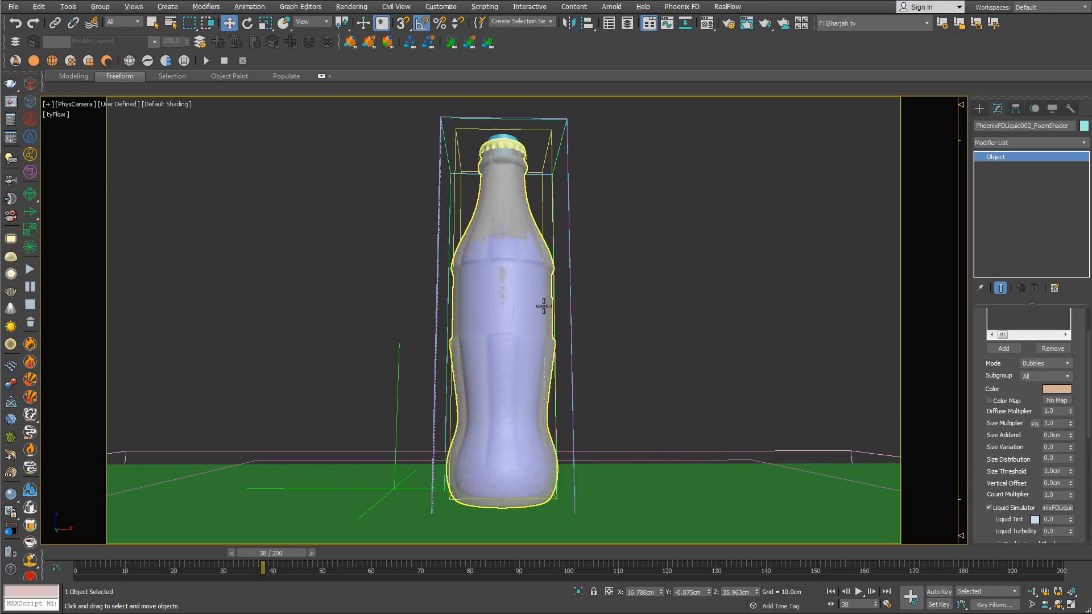
left_click_drag(978, 447, 979, 454)
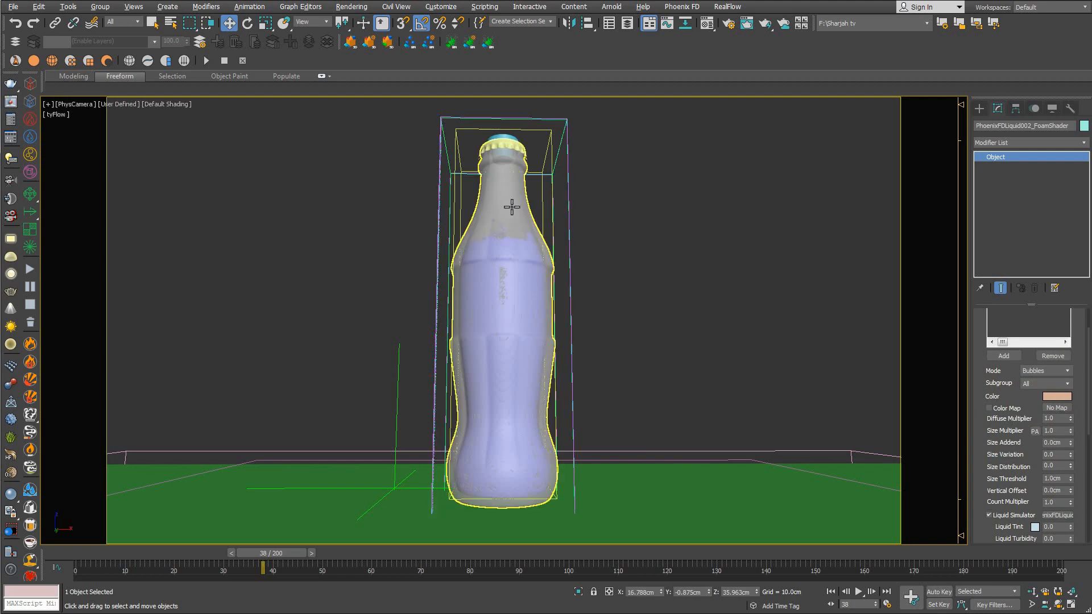
right_click(591, 217)
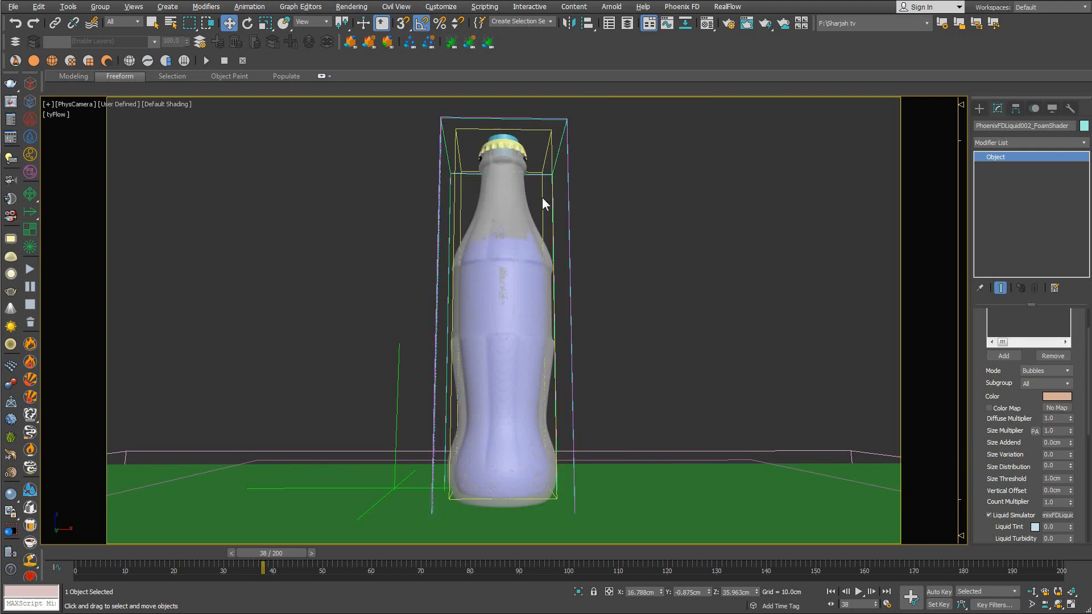
key("shift+q")
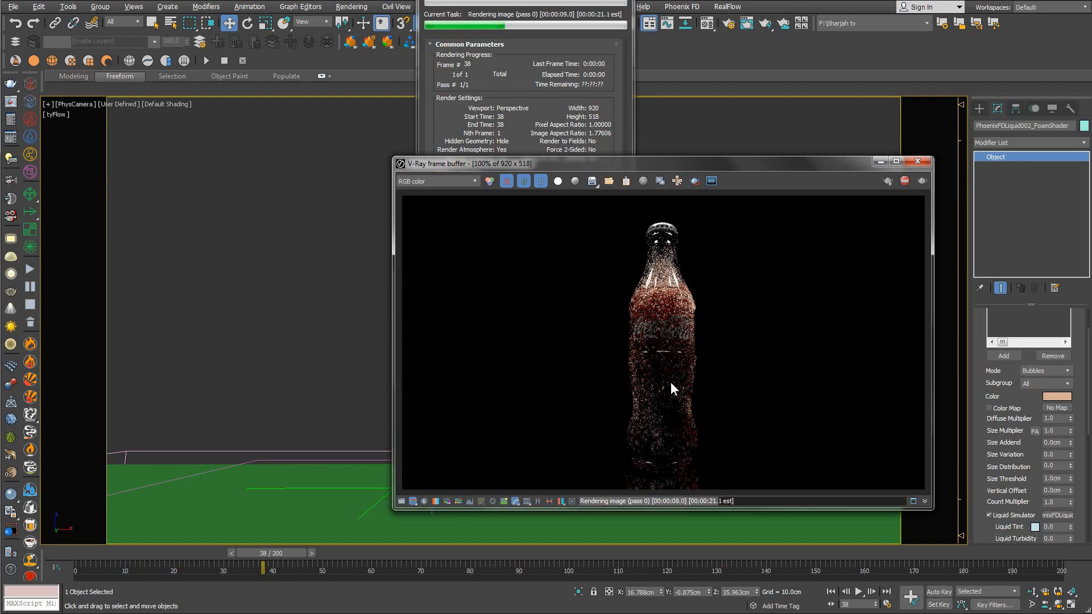
left_click_drag(731, 165, 521, 161)
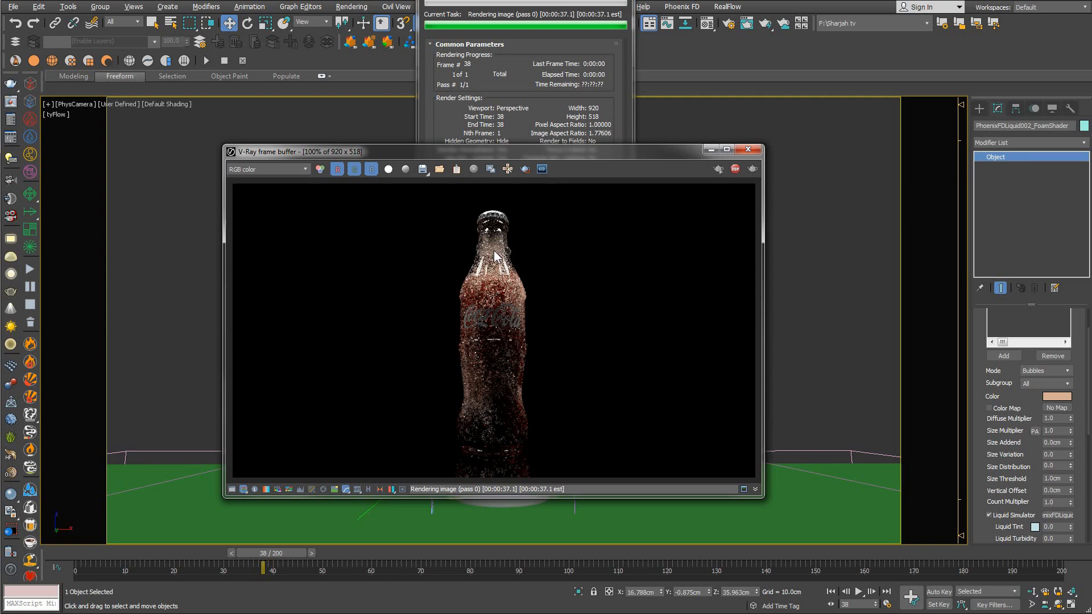
scroll(508, 263, "up", 1)
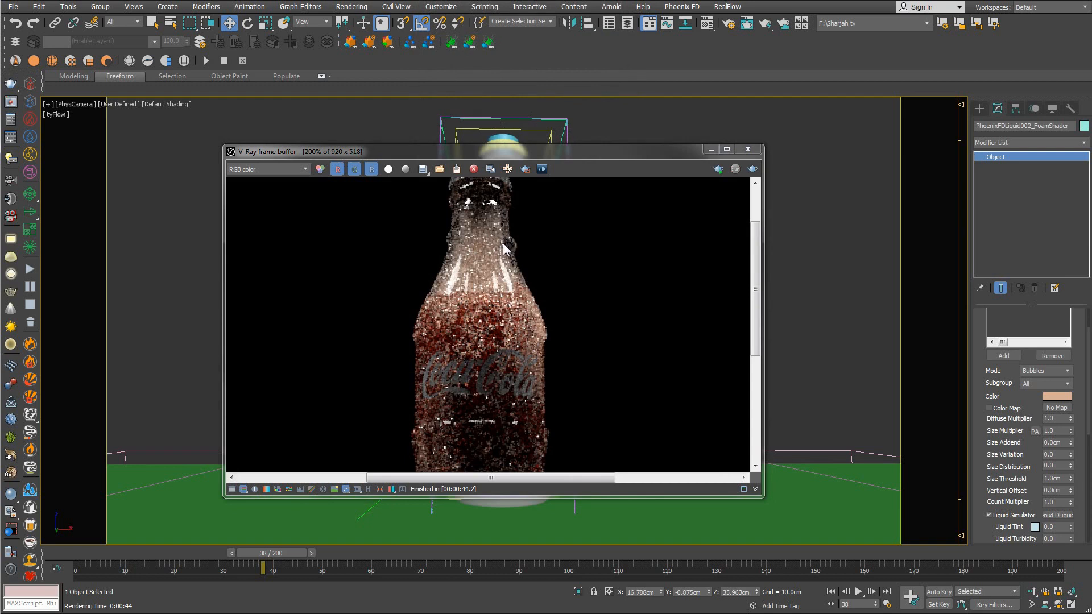
scroll(505, 250, "down", 3)
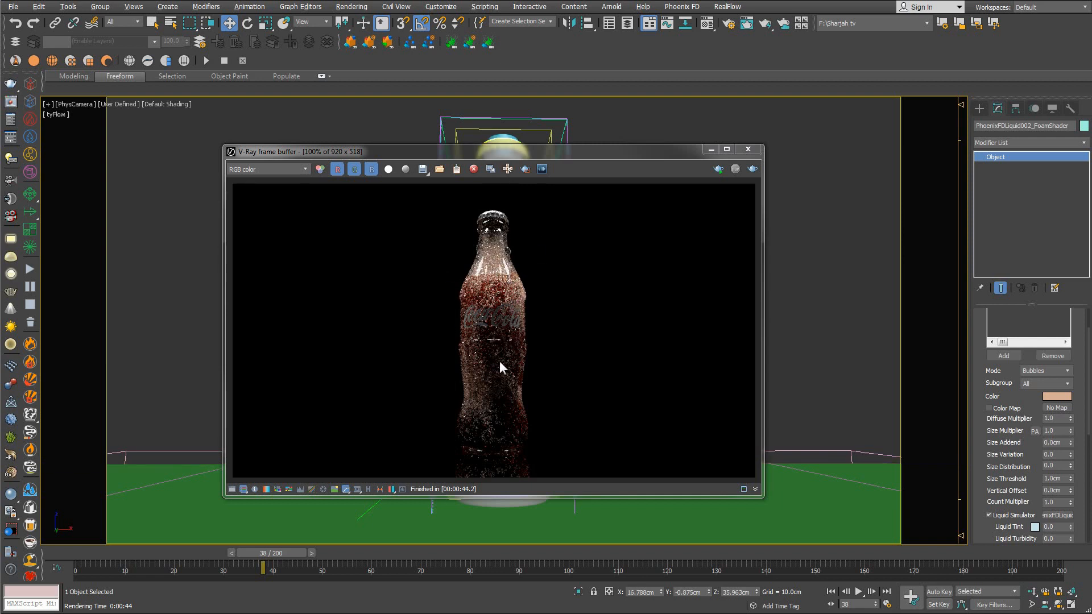
Set the foam shader's Size Multiplier to 0.7.
left_click(1058, 431)
type("0.7")
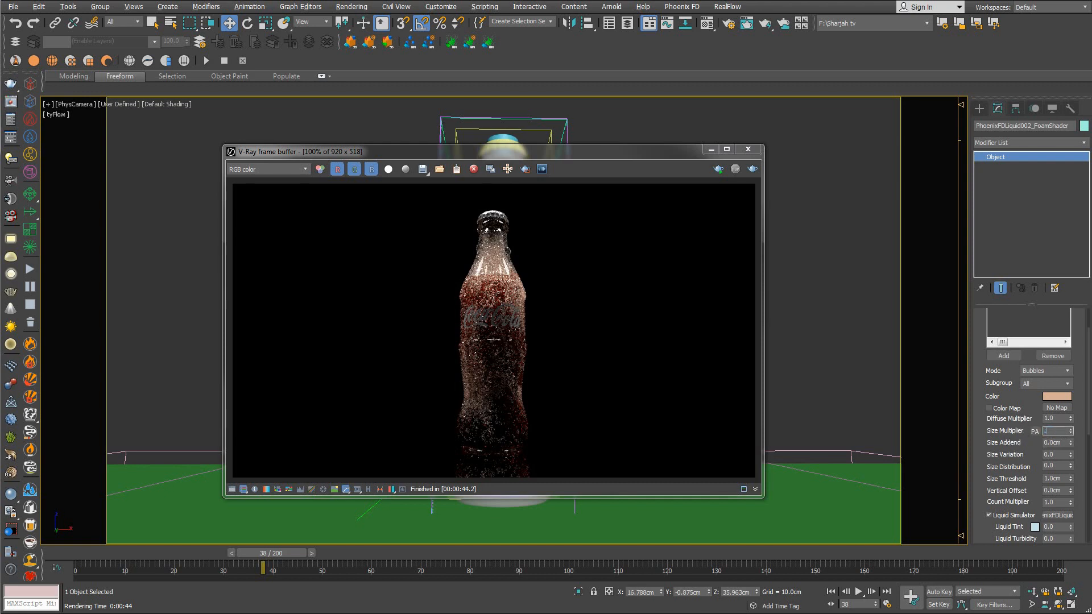
left_click(814, 240)
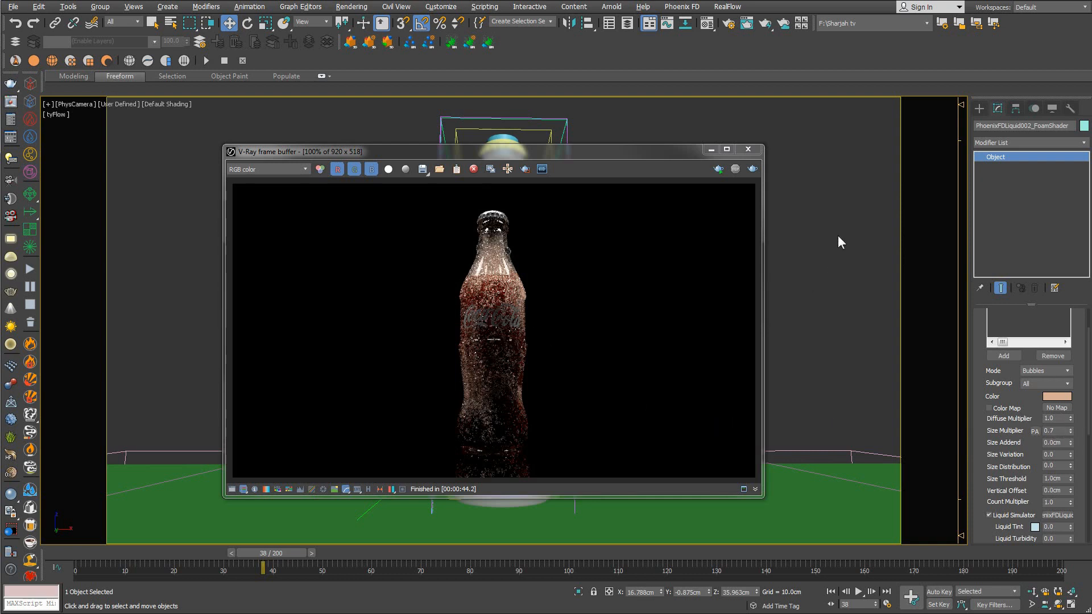
Test-render frame 38 with the smaller bubbles, inspect the lower bottle, stop the render early and close the frame buffer.
right_click(800, 219)
left_click(810, 231)
key("shift+q")
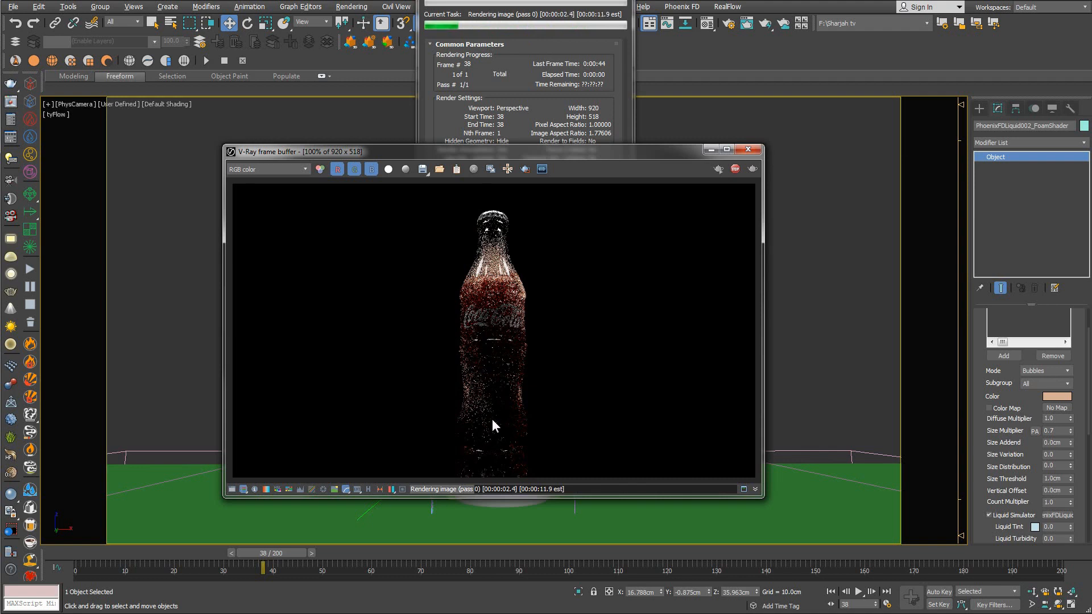
scroll(487, 395, "up", 2)
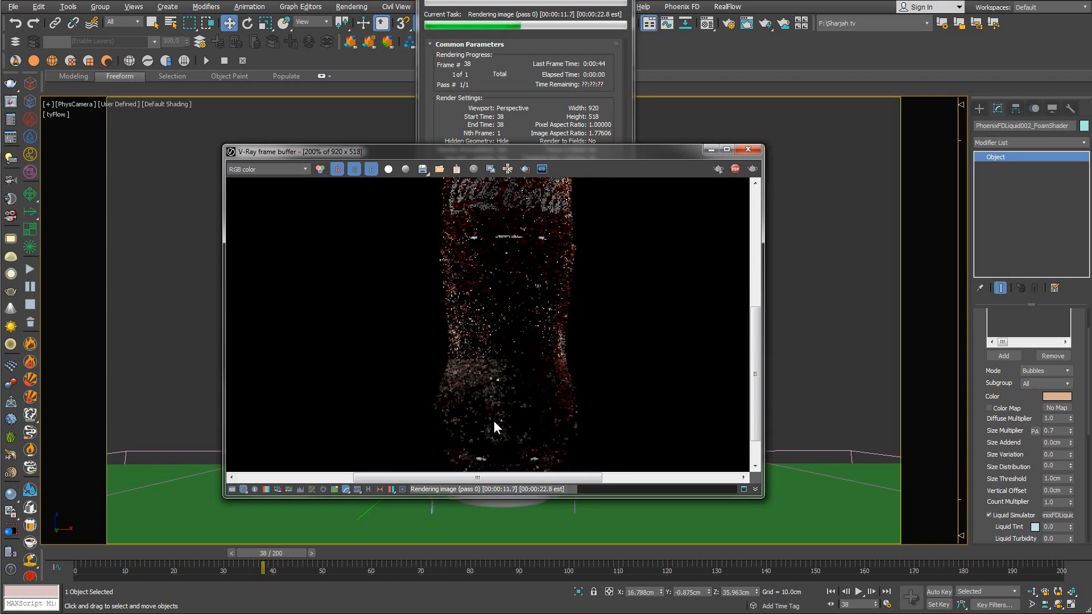
left_click(619, 4)
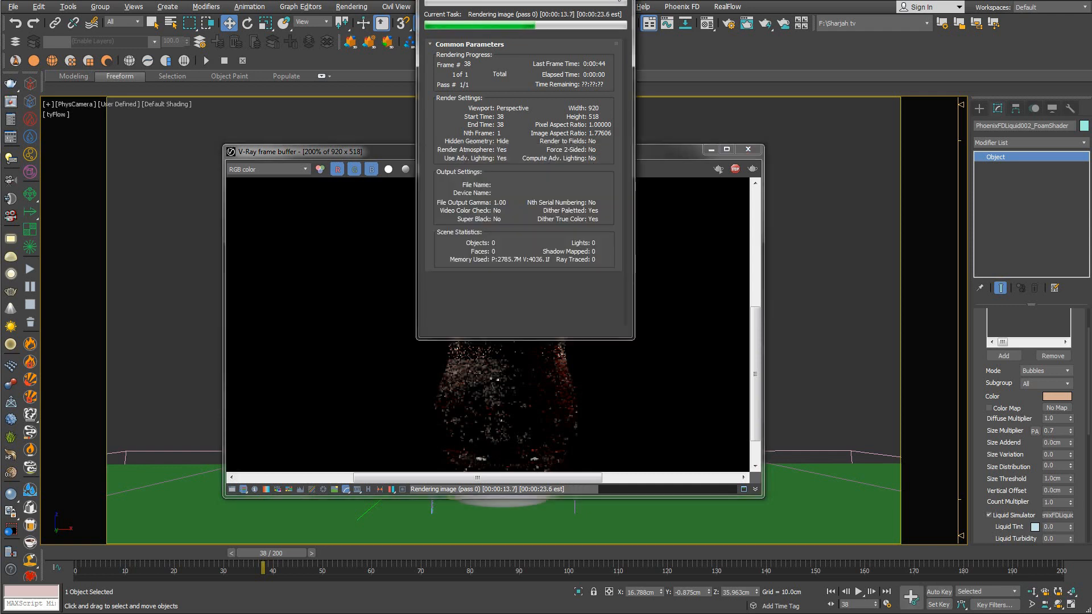
left_click(749, 149)
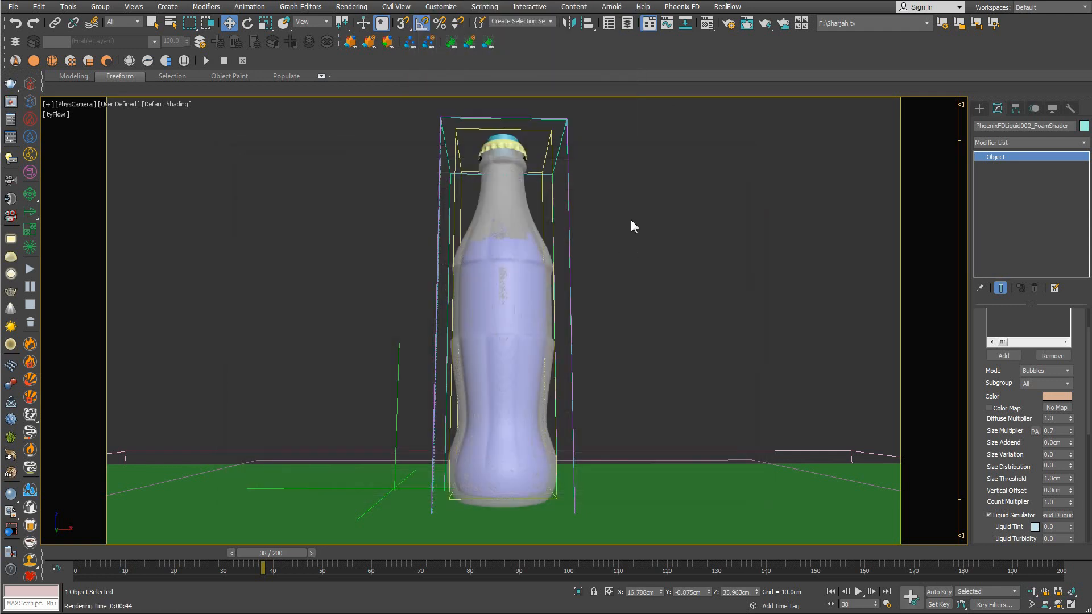
Set the progressive image sampler's render time to 2 minutes and render frame 38.
key("F10")
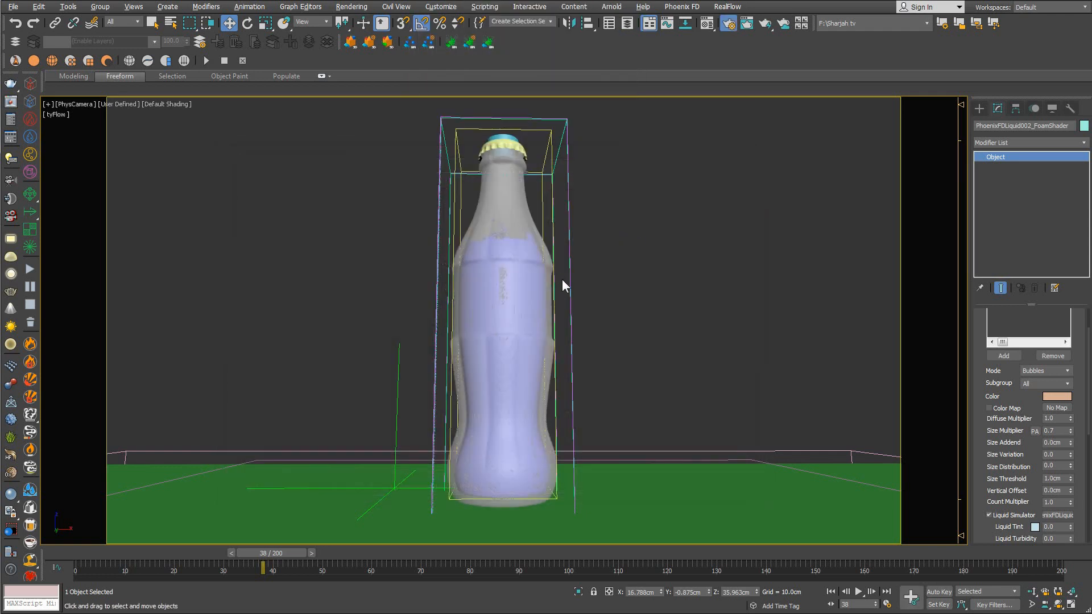
left_click(187, 189)
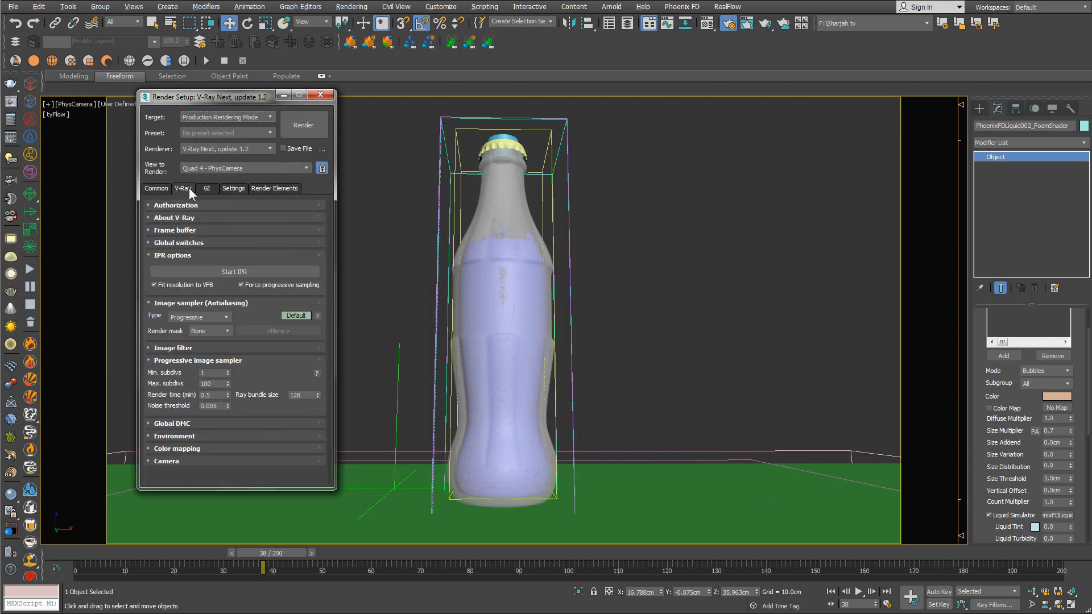
double_click(214, 396)
type("2")
key("Return")
left_click(309, 127)
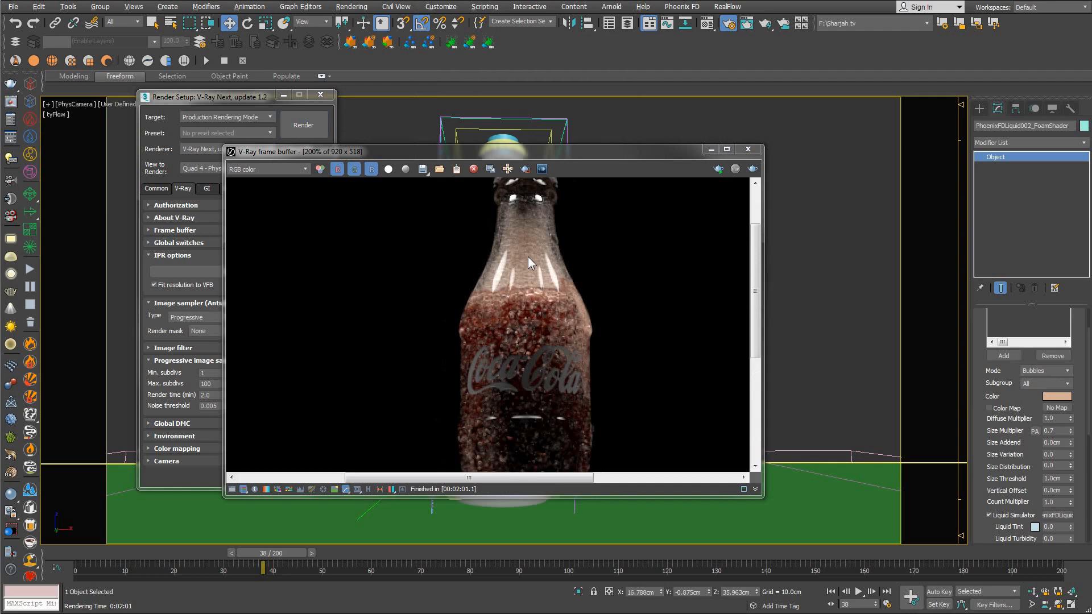
Examine the bubbles at the bottle's base, label area and neck in the finished two-minute render.
mouse_move(528, 261)
middle_mouse_down()
mouse_move(524, 287)
mouse_move(523, 199)
middle_mouse_up()
mouse_move(542, 326)
middle_mouse_down()
mouse_move(534, 202)
mouse_move(531, 293)
middle_mouse_up()
scroll(520, 387, "up", 2)
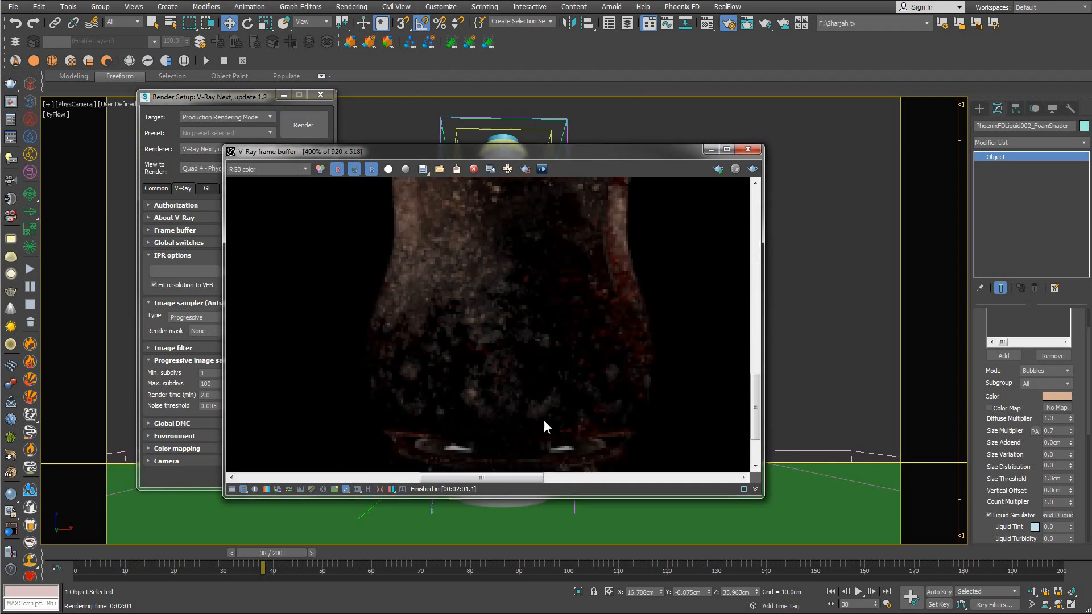
scroll(529, 305, "down", 4)
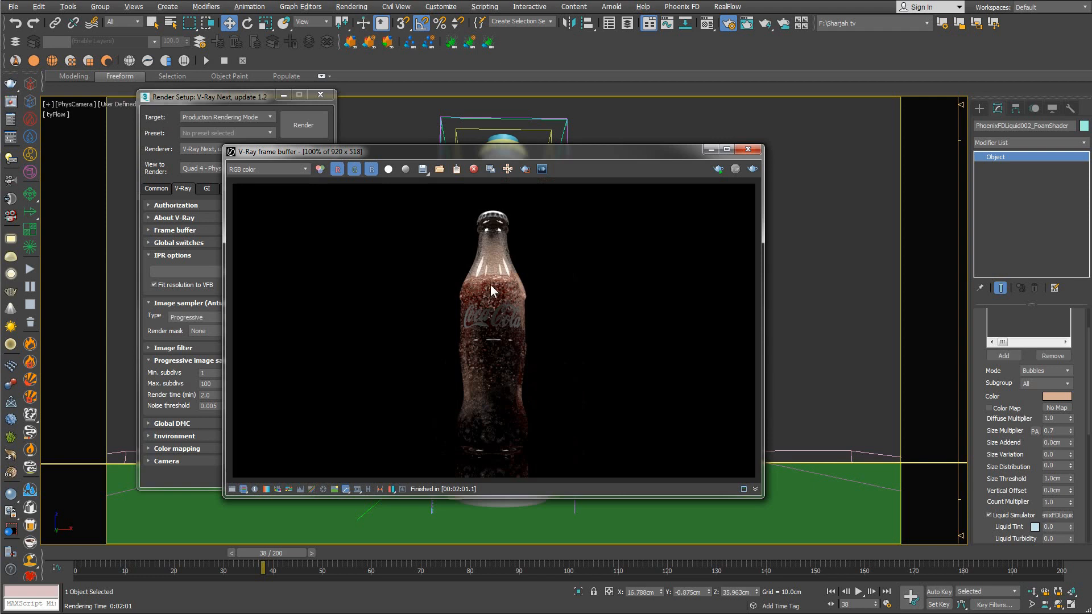
scroll(493, 291, "up", 1)
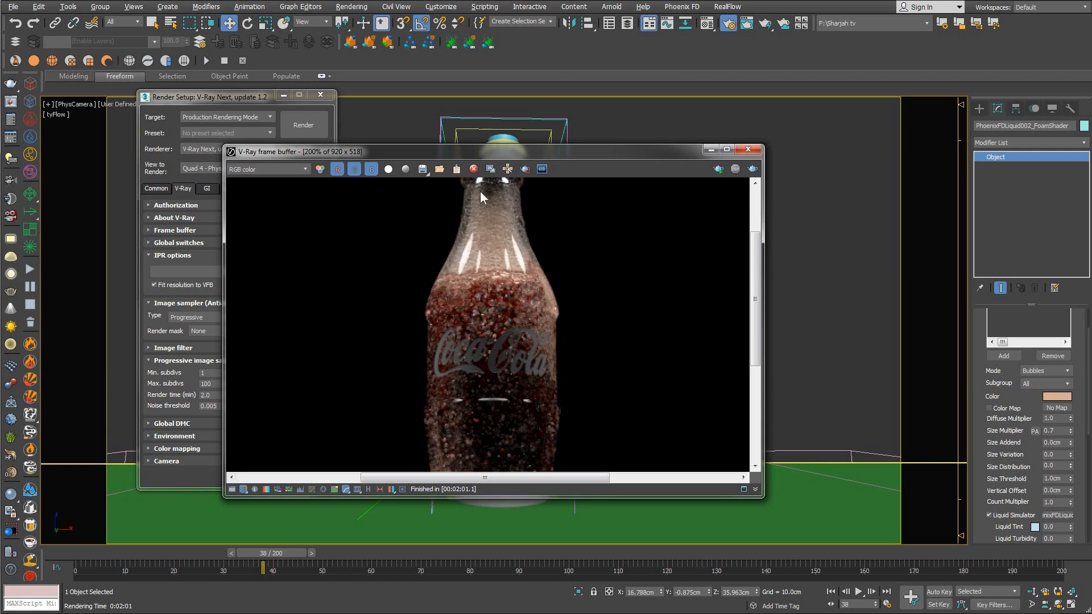
middle_click_drag(521, 339, 520, 362)
scroll(515, 279, "down", 1)
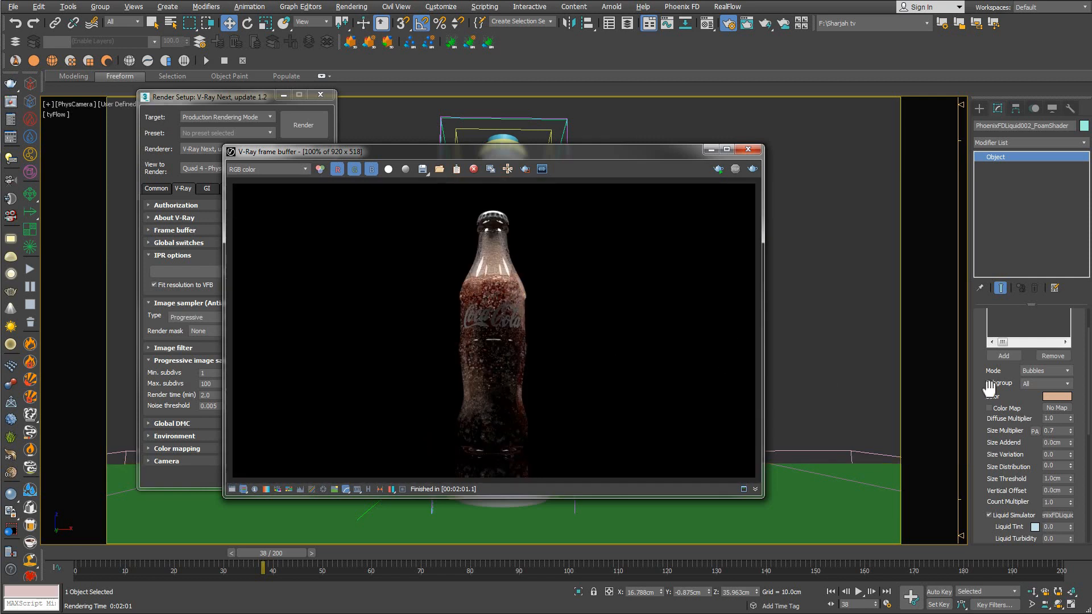
Enable Glass Geometry in the foam shader's bubble settings and assign the bottle mesh to it.
left_click_drag(967, 446, 1017, 237)
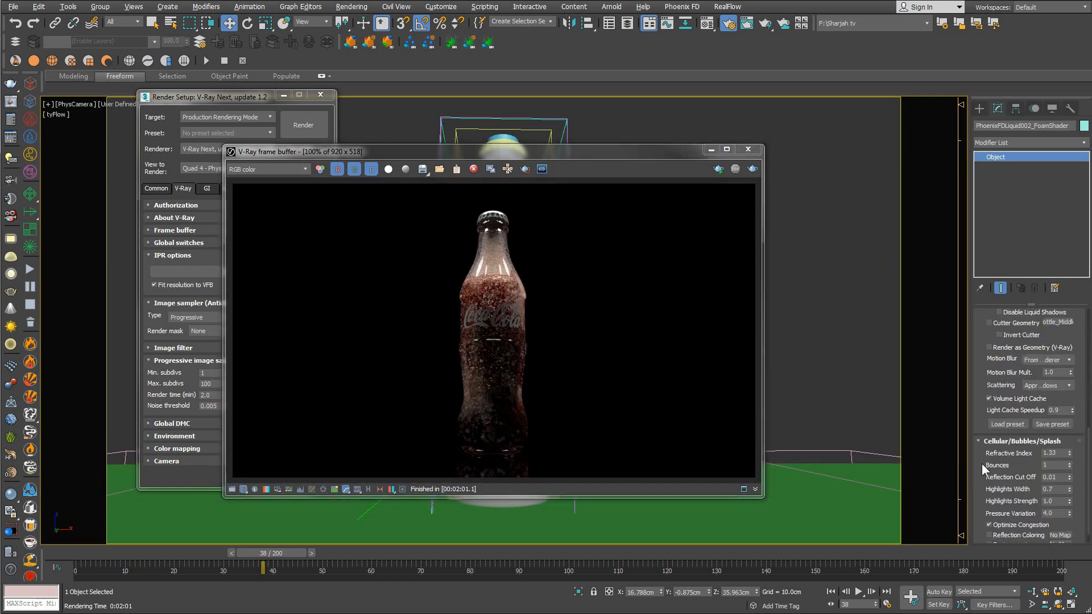
scroll(987, 370, "down", 1)
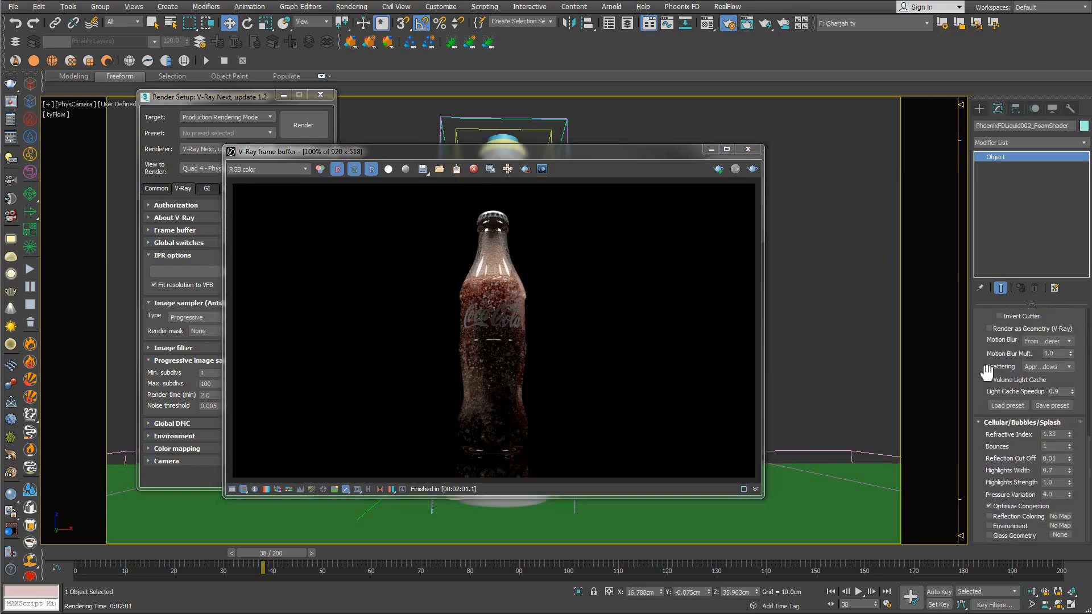
left_click(989, 536)
left_click(1060, 536)
left_click_drag(563, 151, 531, 241)
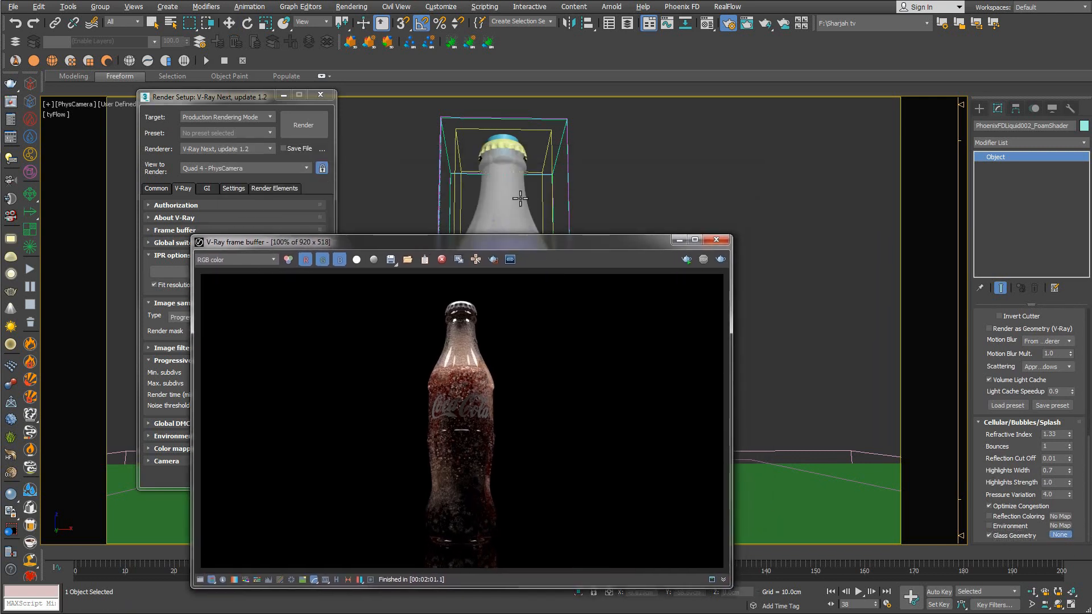
left_click(524, 217)
right_click(553, 207)
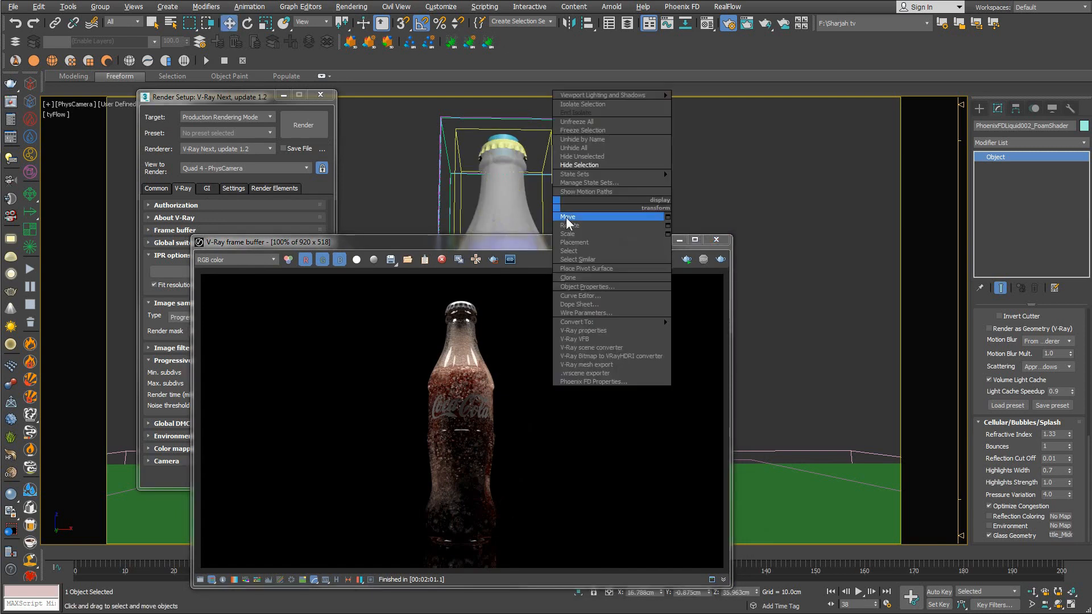
Select the bottle mesh, close the frame buffer and toggle its Edit Poly_Ren modifier off and on to compare the glass shape.
left_click(568, 218)
left_click(524, 197)
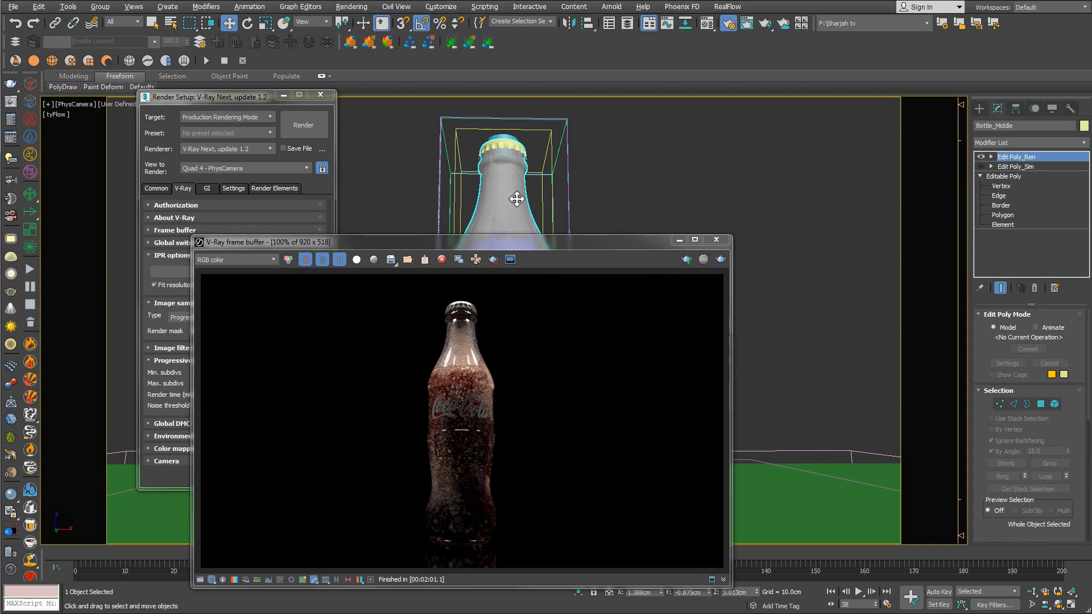
left_click(716, 239)
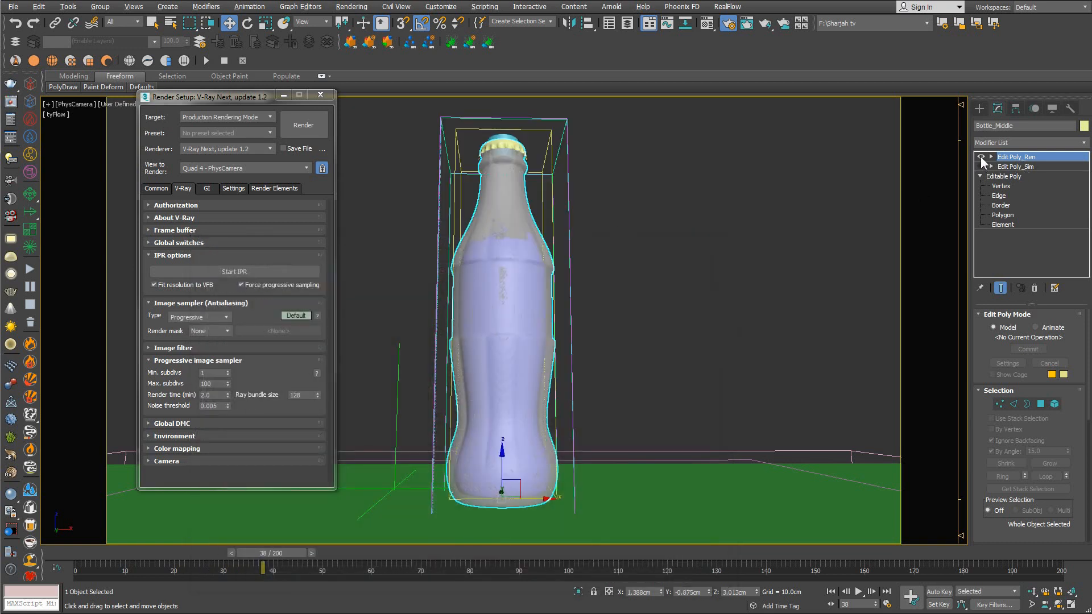
left_click(981, 158)
left_click(981, 157)
Select the Phoenix FD liquid simulator and turn off Cutter Geom in its Rendering settings.
left_click(570, 245)
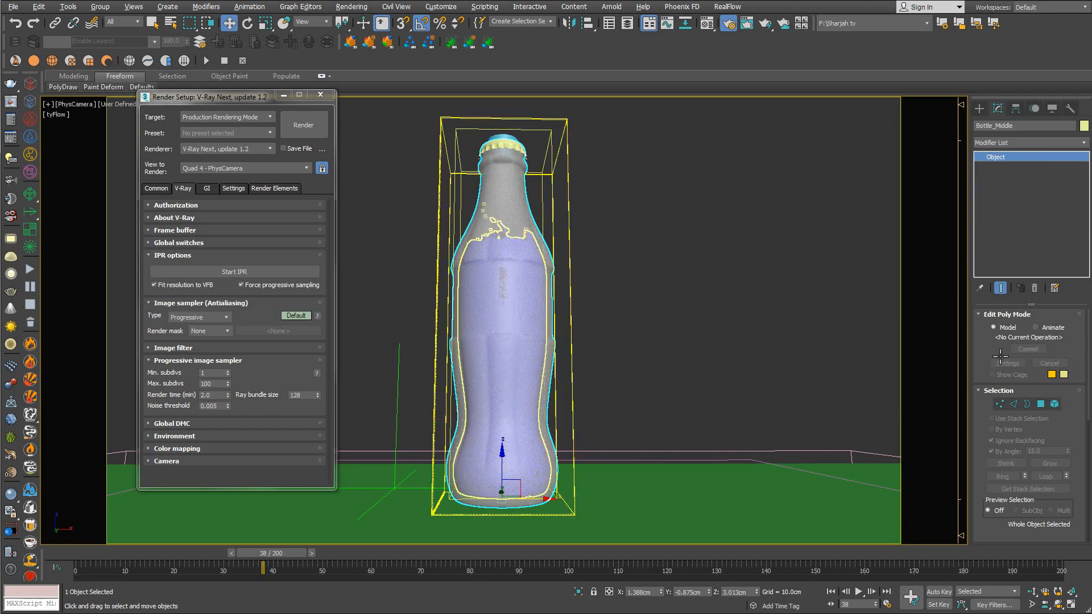
left_click(1002, 440)
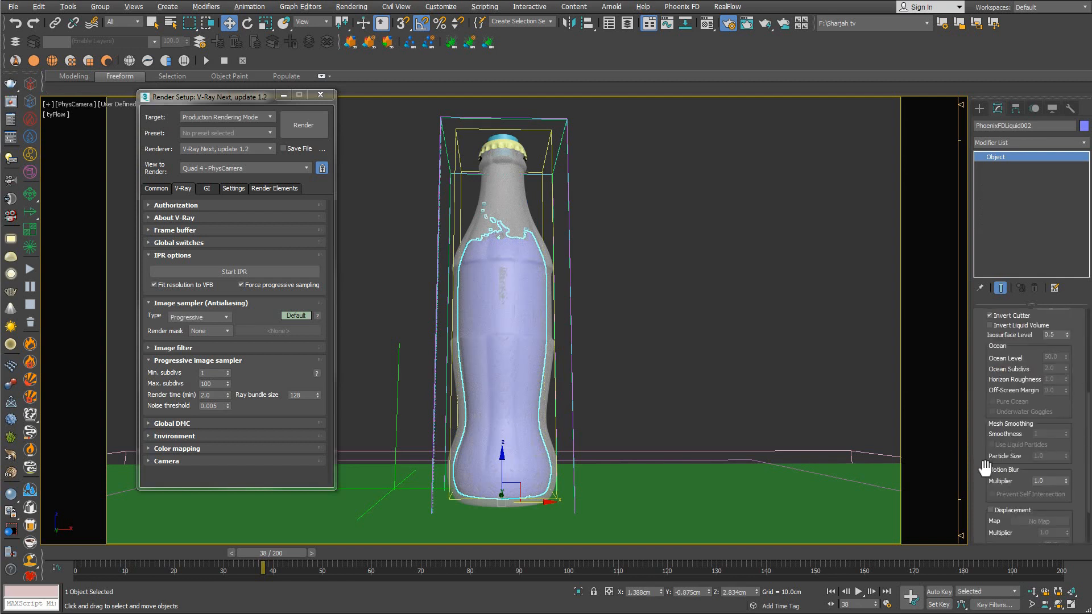
scroll(1033, 480, "down", 4)
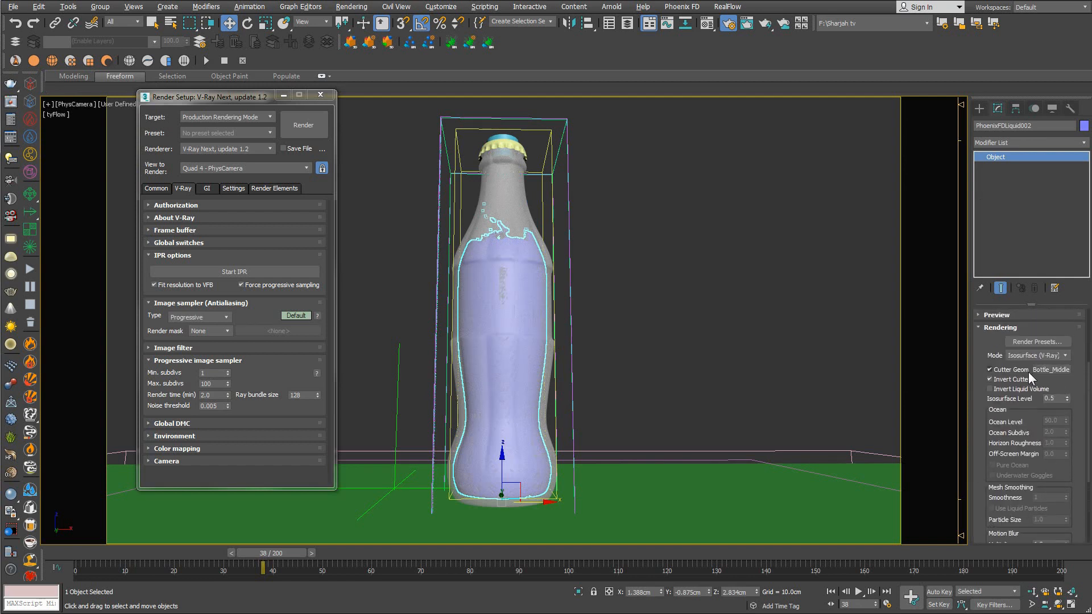
left_click(990, 379)
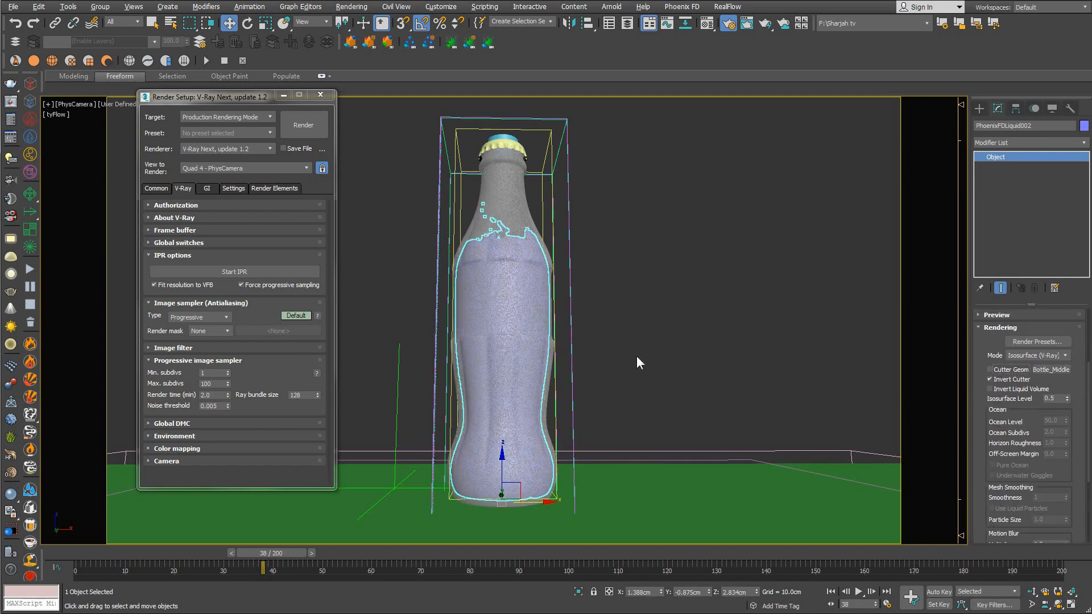
Close Render Setup and select the Particle Shader icon in the Front view, returning to the full-size camera view.
right_click(579, 249)
left_click(586, 261)
left_click(320, 94)
key("alt+w")
left_click(223, 369)
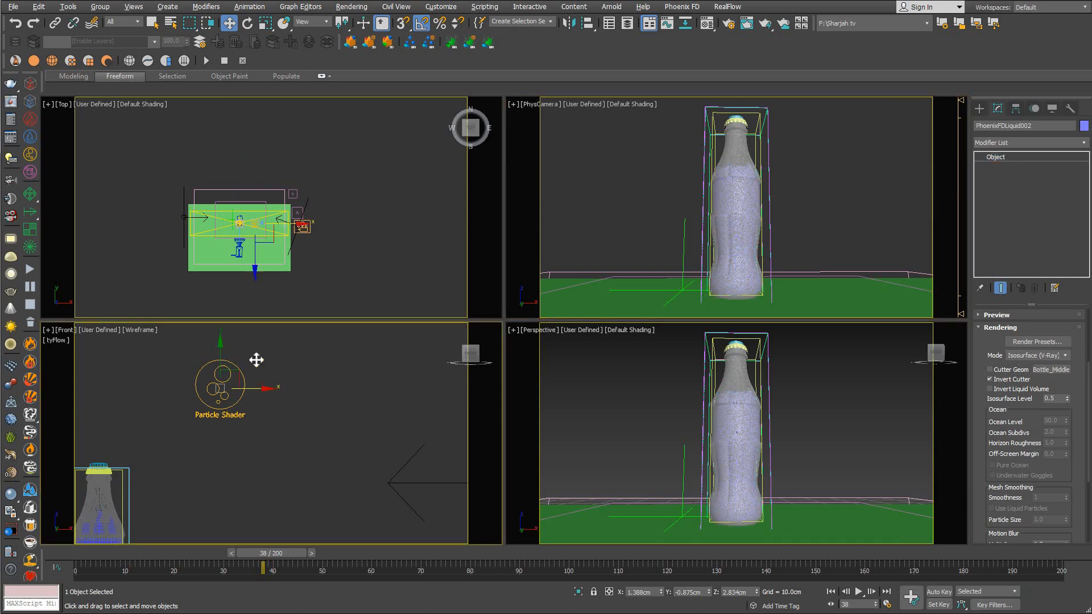
key("alt+w")
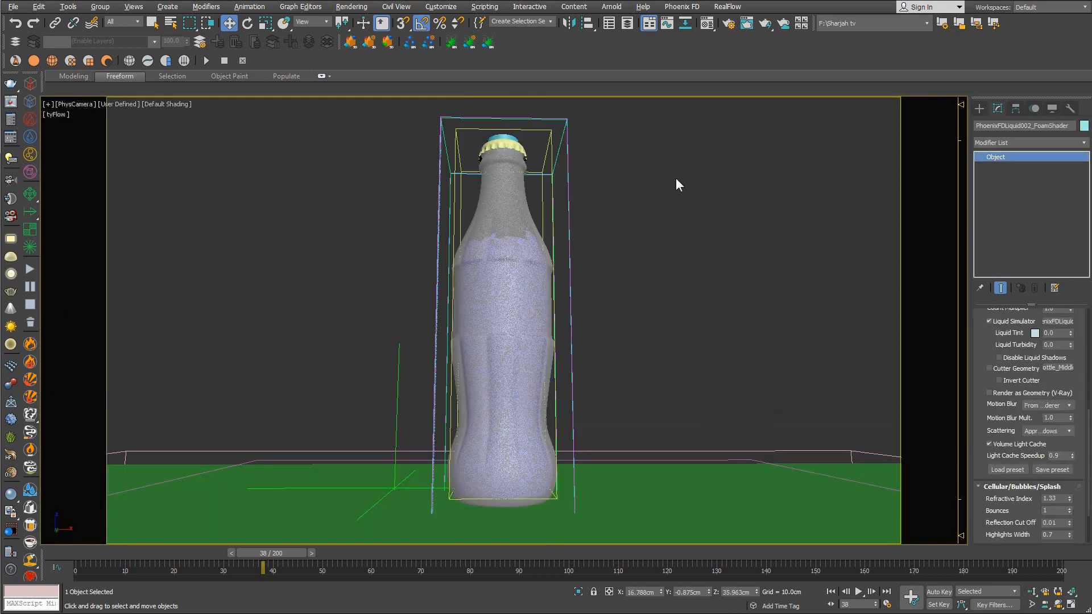
Review the foam shader's general settings and turn off Glass Geometry in its Cellular/Bubbles/Splash settings.
scroll(985, 352, "up", 4)
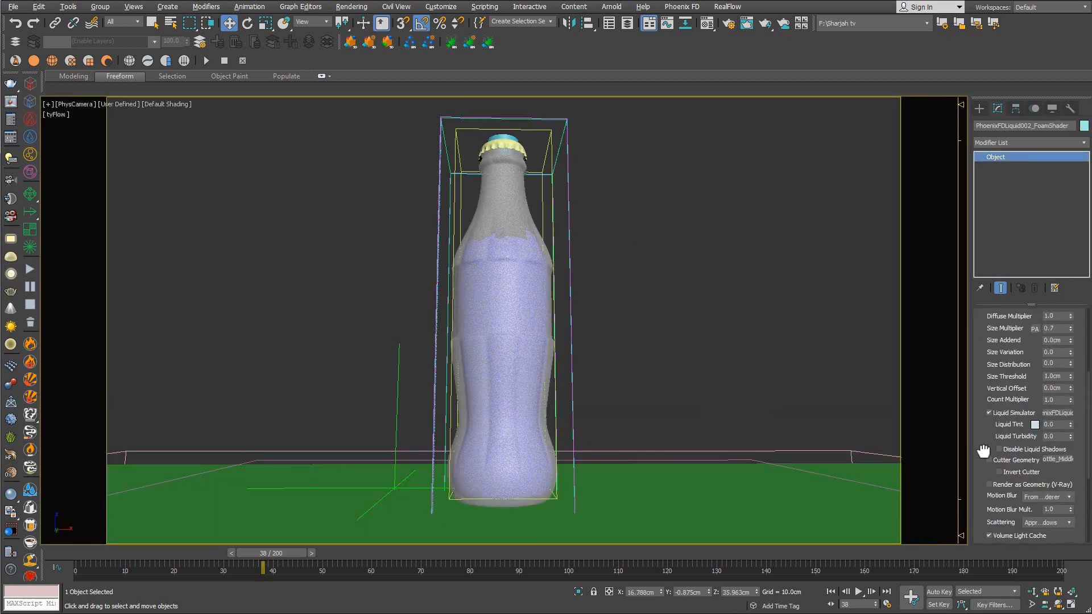
scroll(985, 352, "up", 3)
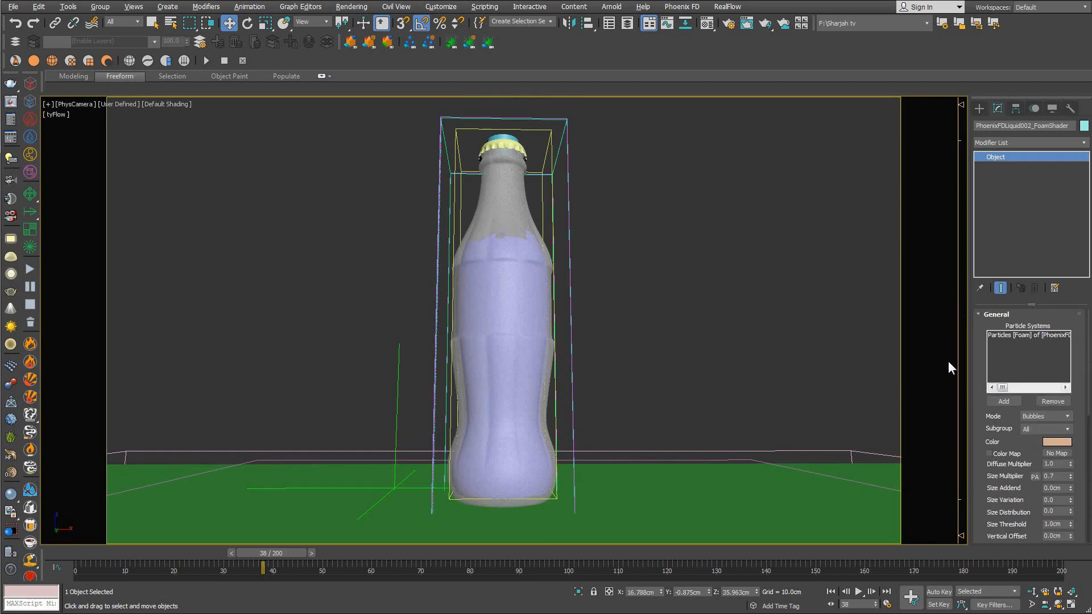
scroll(978, 448, "down", 5)
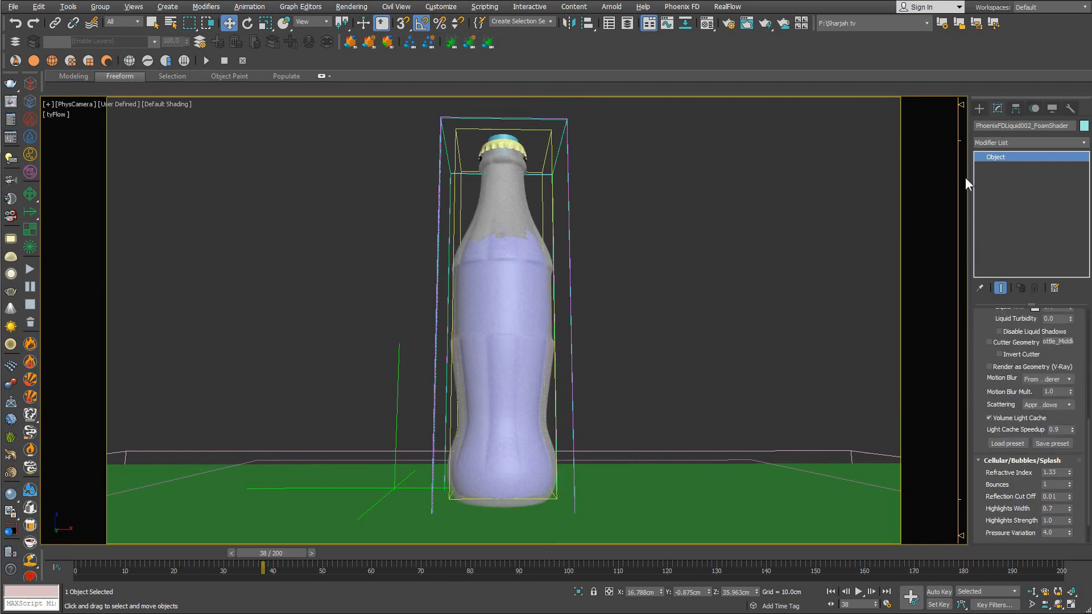
scroll(978, 531, "down", 2)
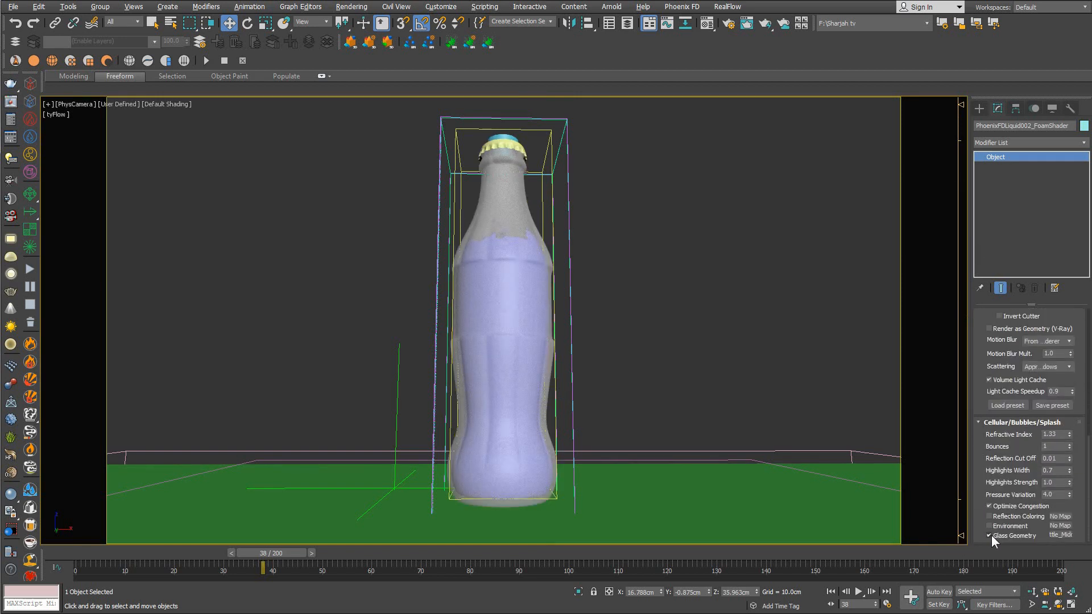
left_click(989, 535)
Render the camera view at frame 38 and examine the lower bottle's bubbles in the RGB and Alpha channels.
right_click(695, 302)
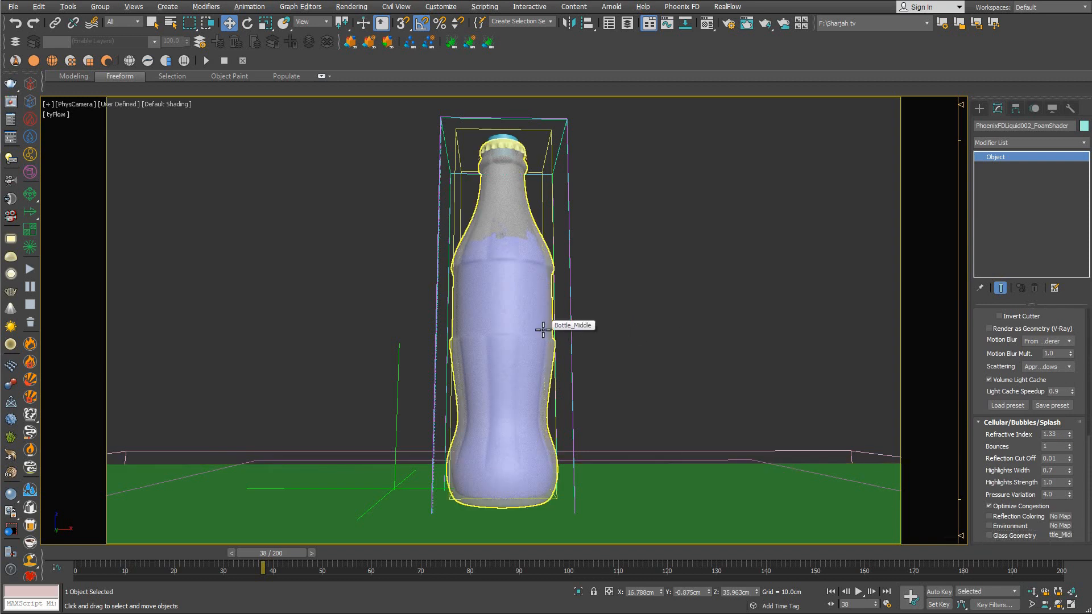
key("shift+q")
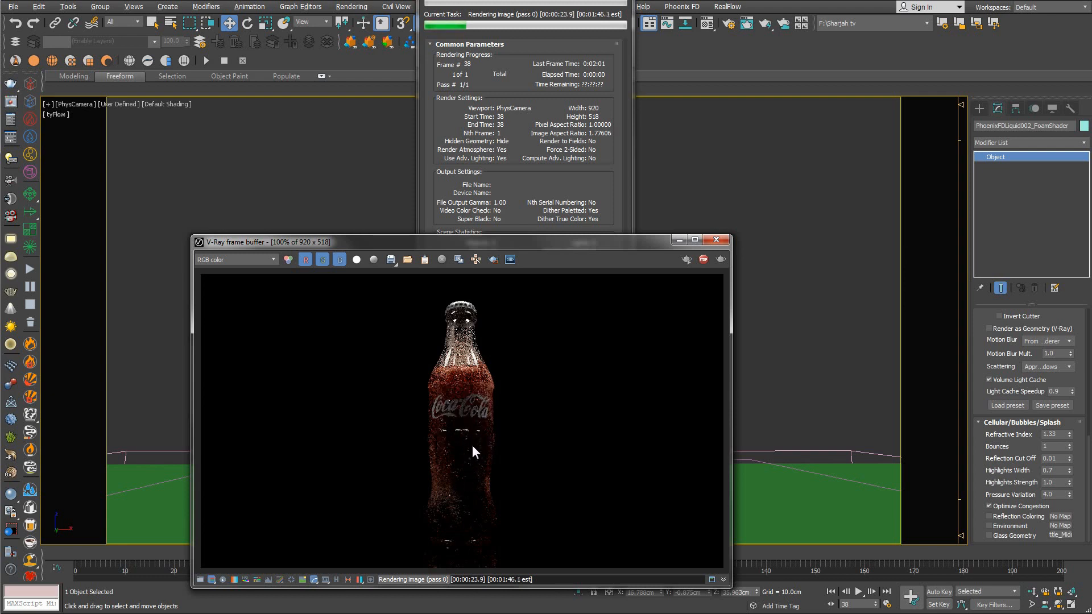
scroll(482, 470, "up", 1)
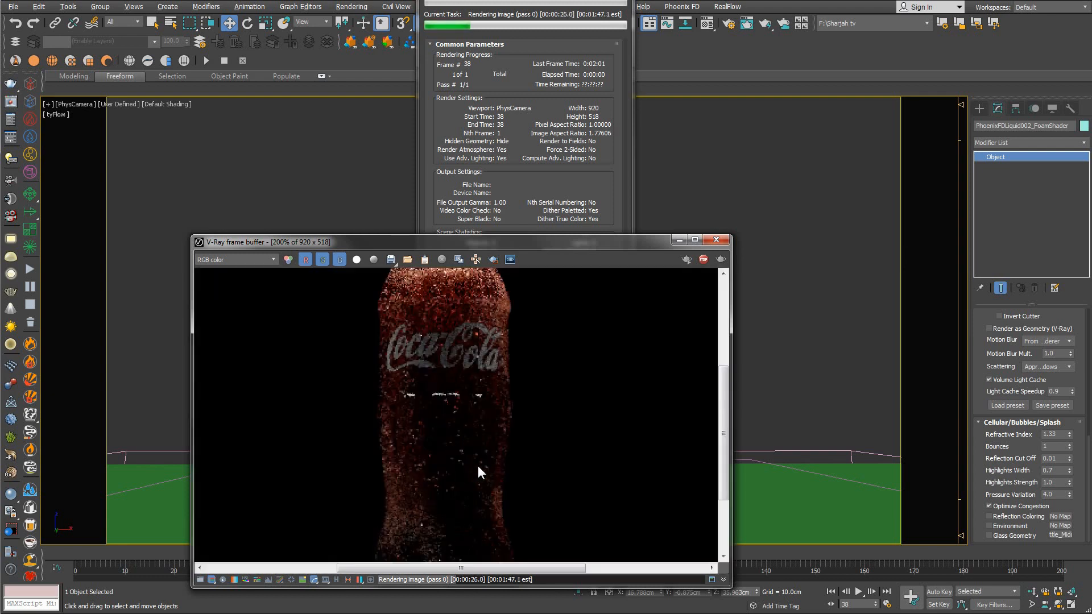
middle_click_drag(476, 452, 489, 387)
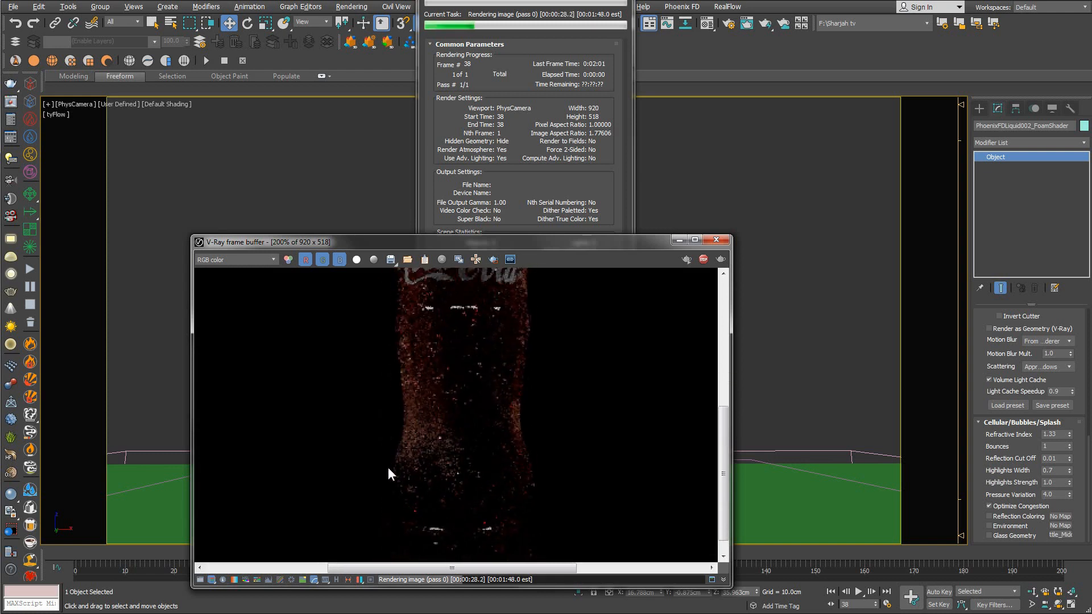
left_click(358, 261)
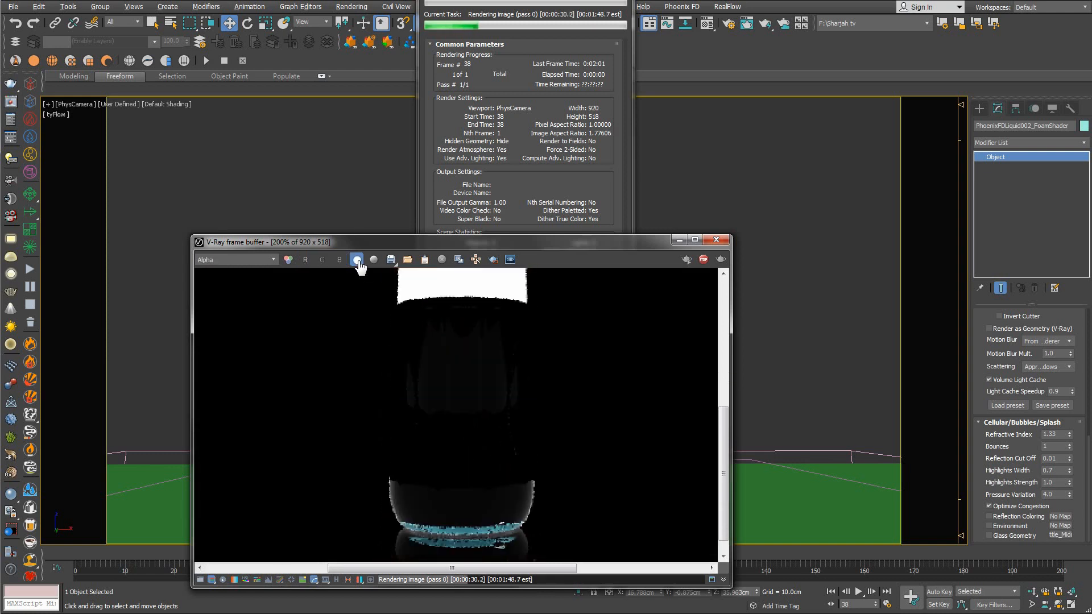
left_click(358, 262)
left_click(357, 260)
left_click(357, 260)
Examine the bubbles around the label, shoulder and neck in the running render, comparing the colour and alpha channels.
middle_click_drag(456, 322, 456, 446)
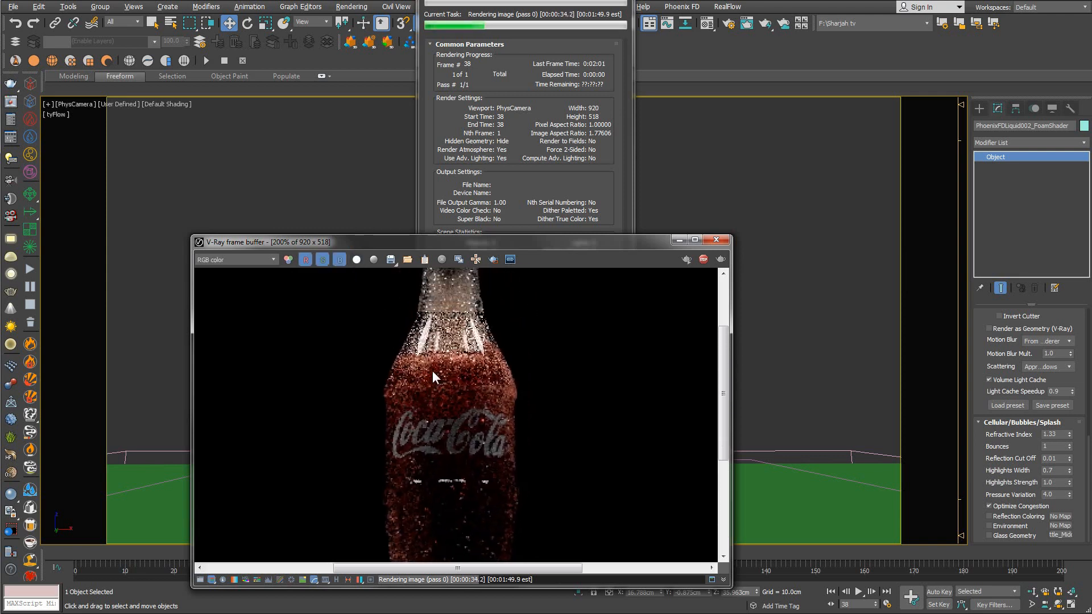
left_click(358, 260)
left_click(358, 260)
middle_click_drag(462, 334, 452, 369)
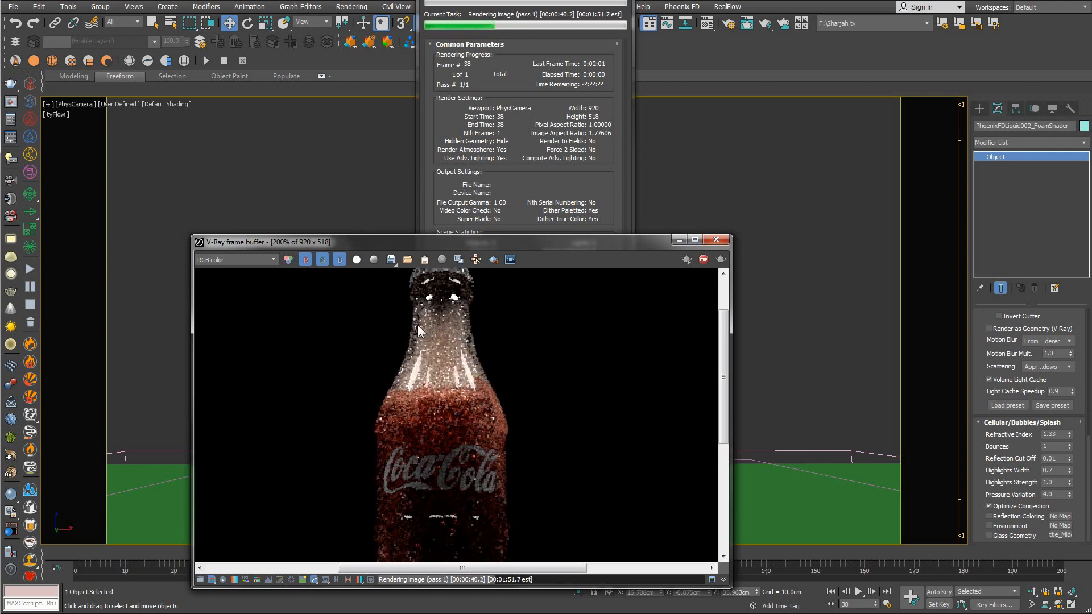
middle_click_drag(427, 403, 429, 368)
scroll(429, 369, "down", 1)
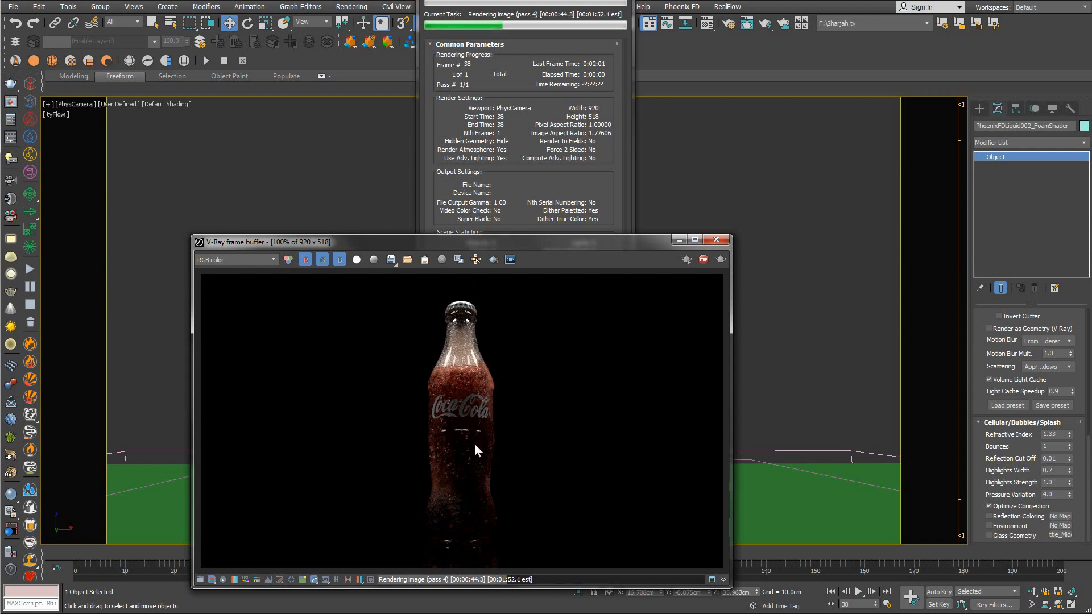
Inspect the lower bottle close up, stop the render early and move the frame buffer aside.
scroll(443, 485, "up", 3)
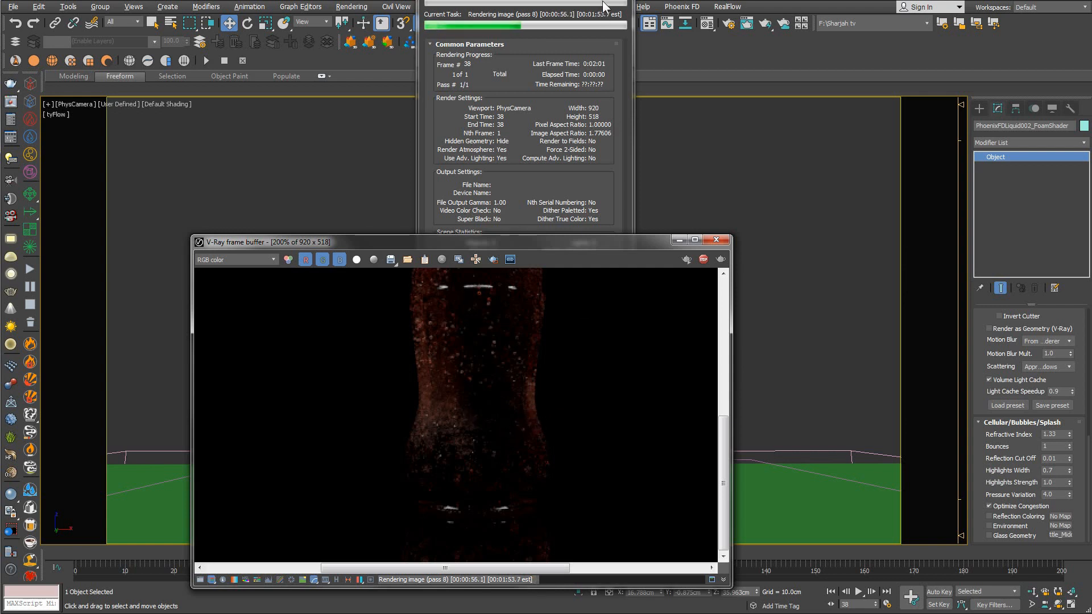
left_click(580, 167)
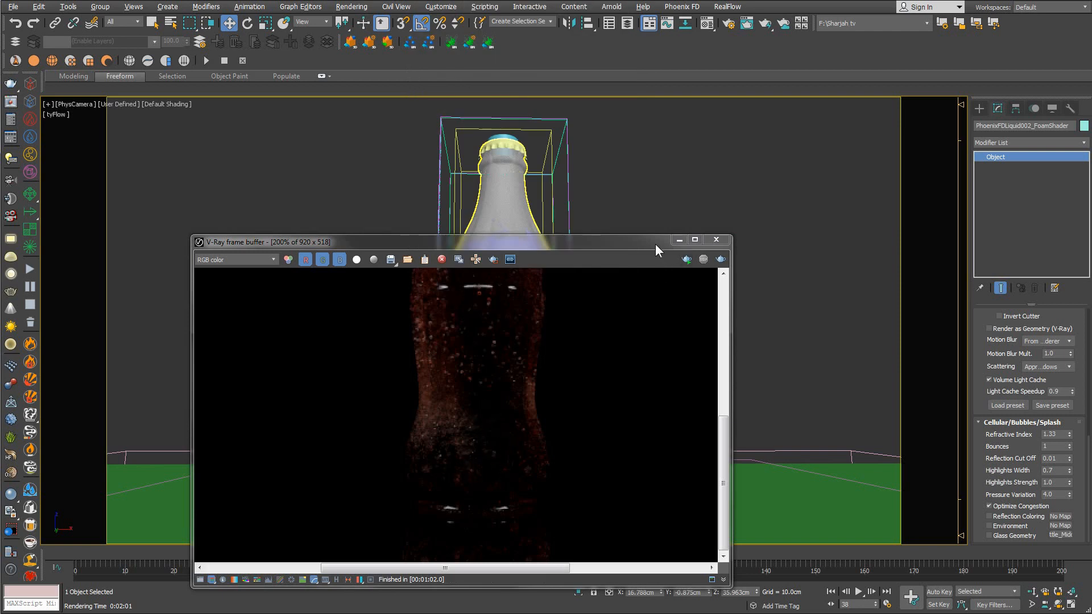
left_click_drag(656, 244, 626, 183)
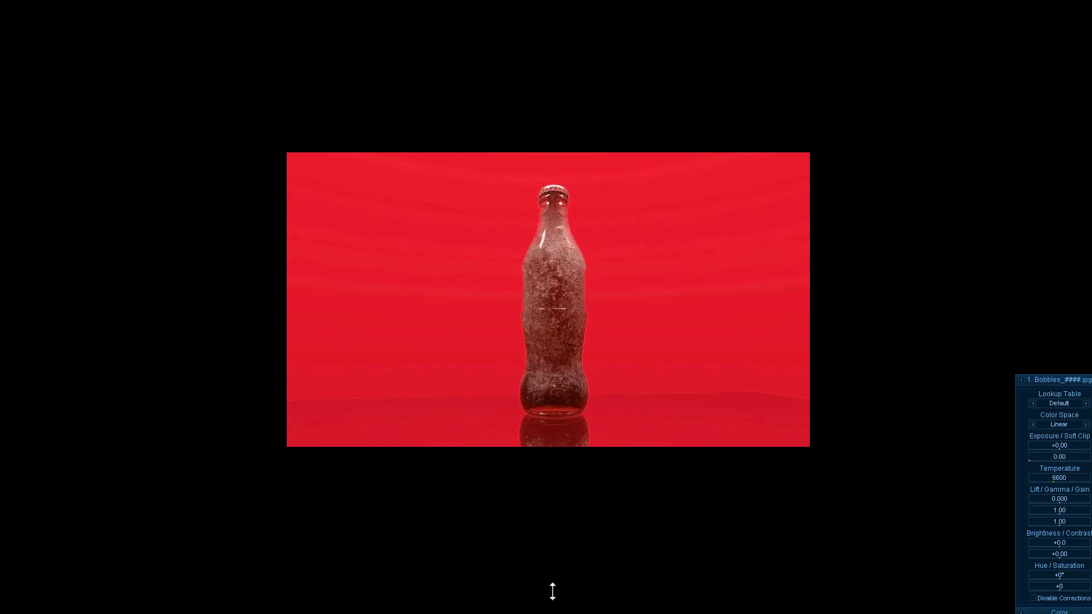
Examine the bubbles on the bottle in the previously rendered Bobbles_####.jpg sequence in the image player.
scroll(588, 399, "up", 2)
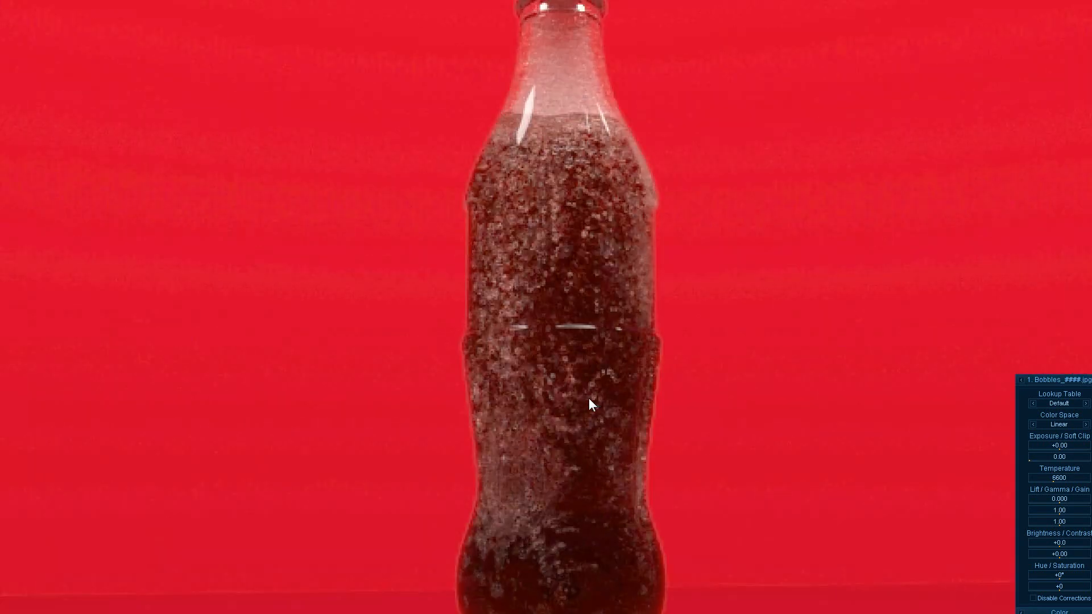
scroll(579, 465, "down", 1)
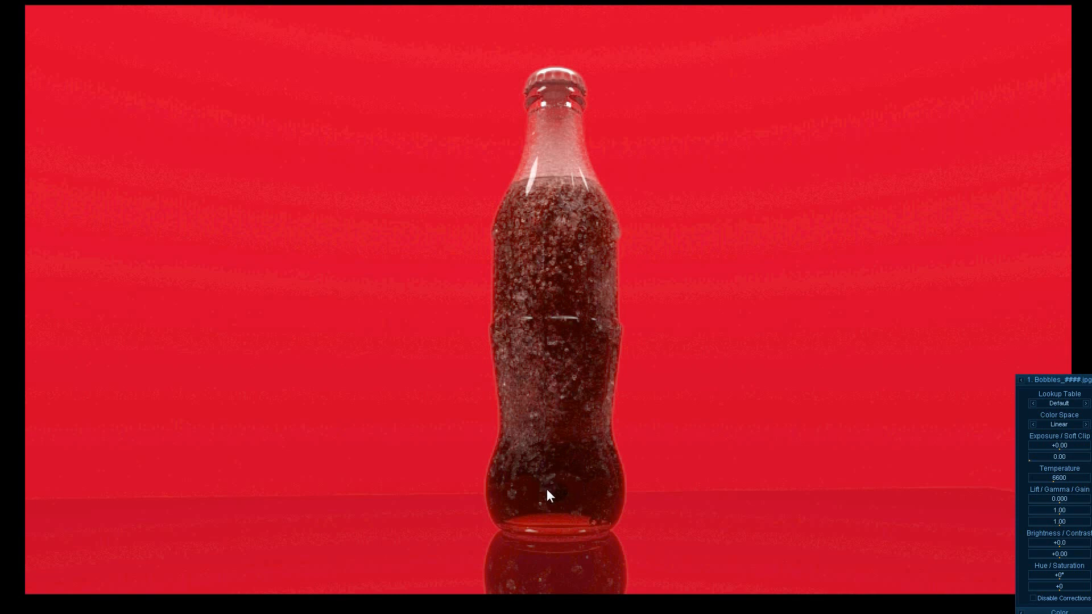
mouse_move(546, 489)
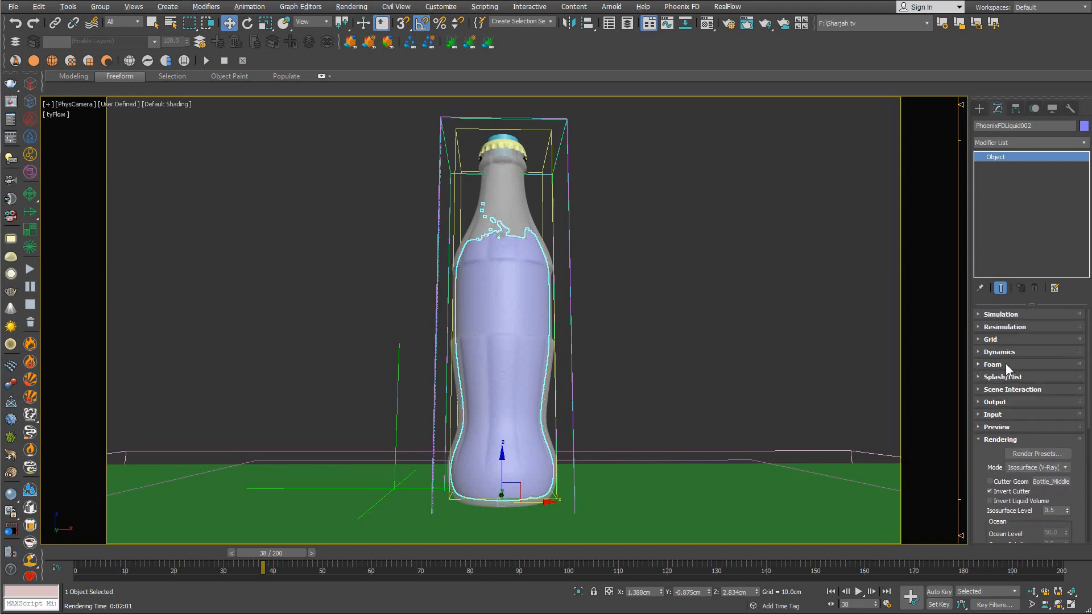
Review the liquid simulator's Foam birth, lifespan, size and dynamics settings, then deselect the simulator.
left_click(1005, 364)
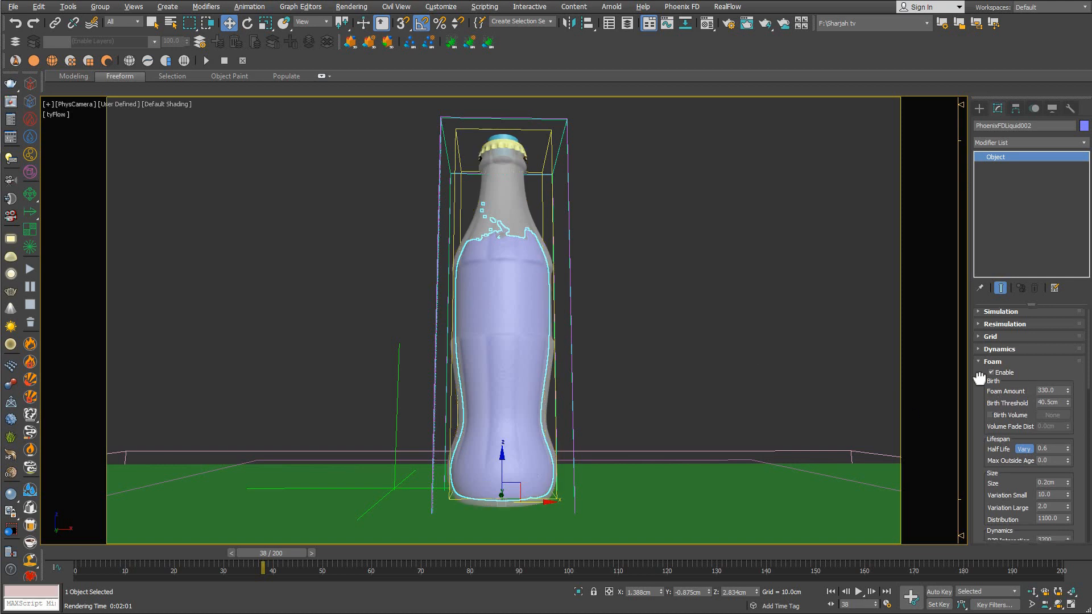
scroll(1004, 405, "down", 4)
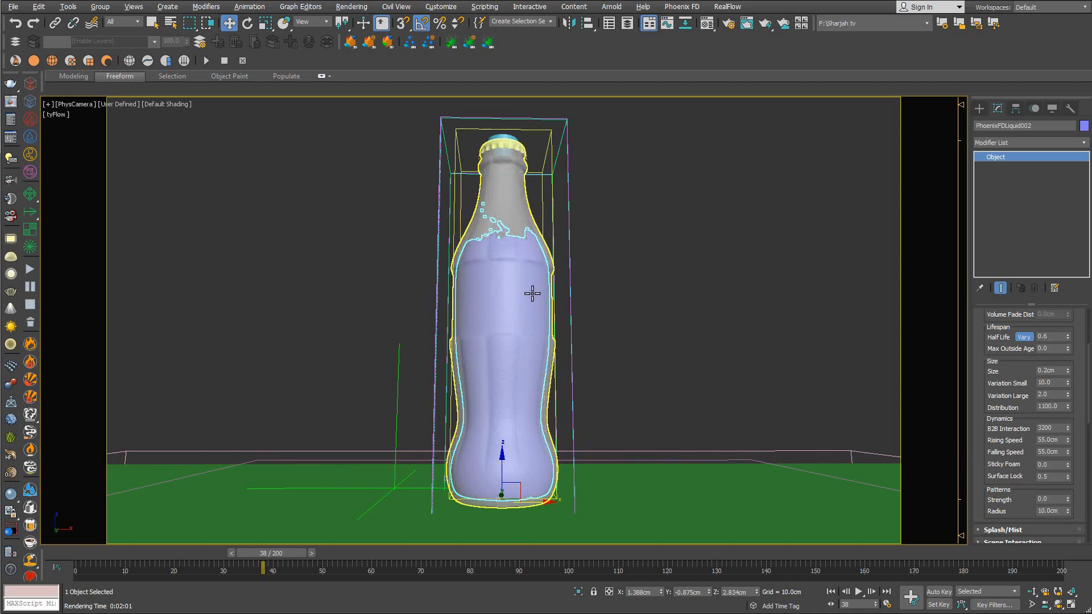
left_click(591, 332)
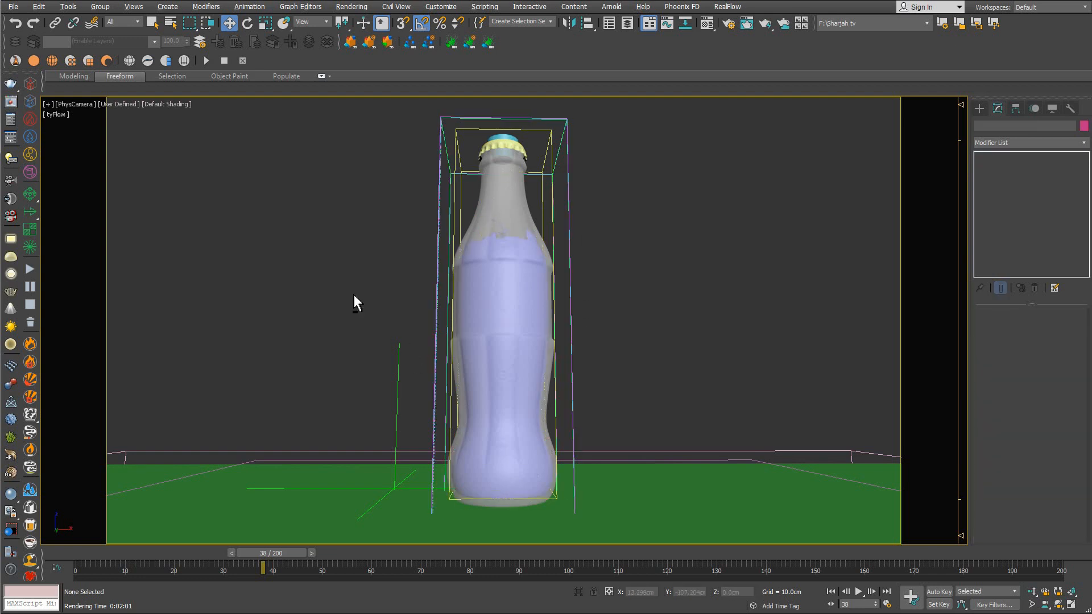
Select the foam particle shader in the Front view again and restore the full-size camera view.
key("alt+w")
left_click(227, 386)
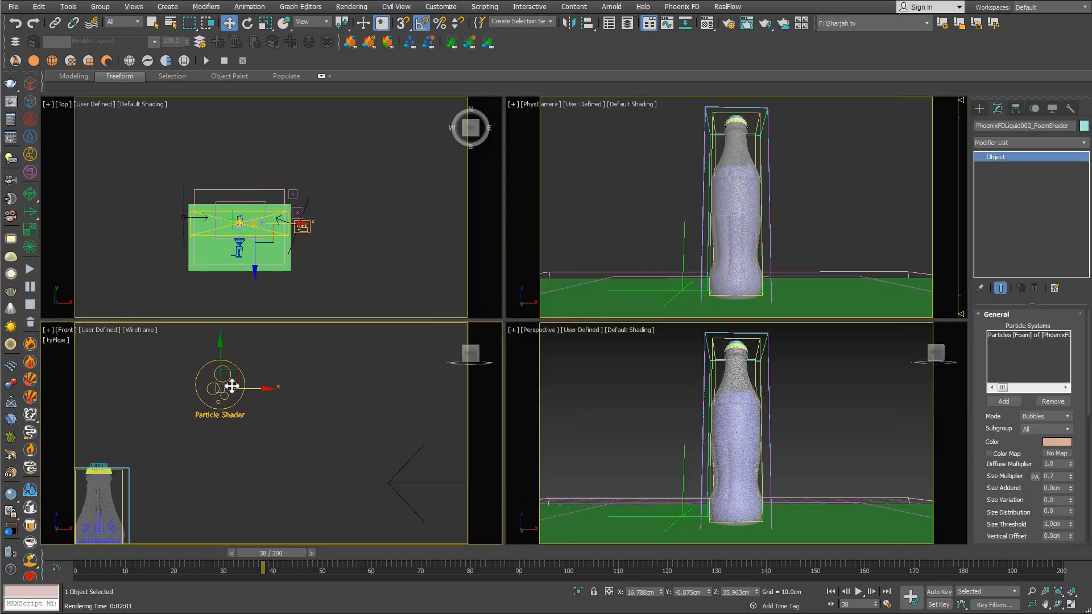
right_click(640, 215)
key("alt+w")
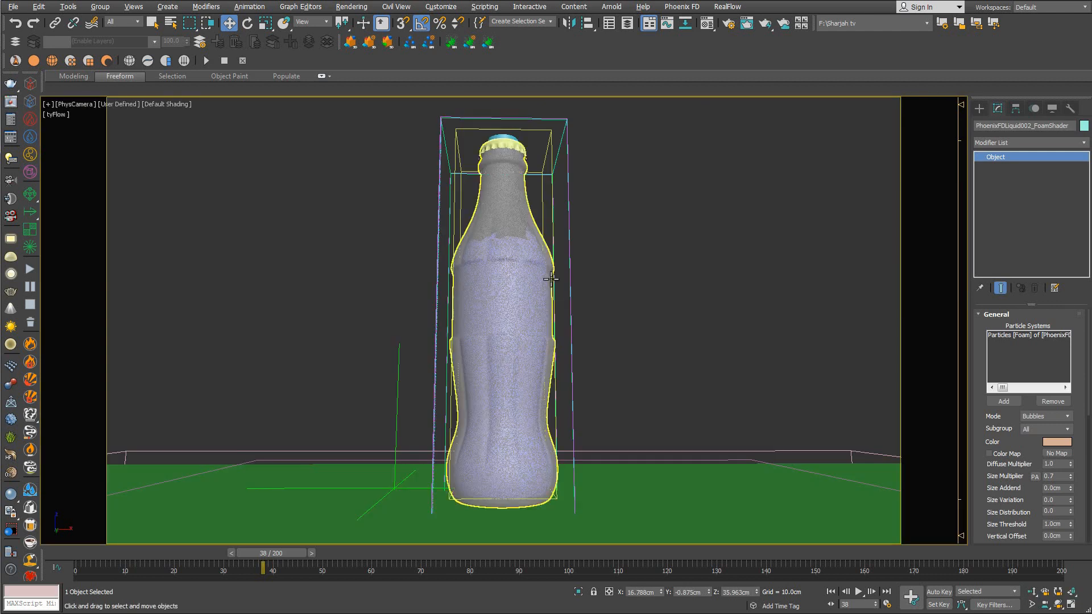
Reopen the last render of frame 38 and examine the bubbles at the bottle's neck and label.
left_click(347, 7)
left_click(386, 81)
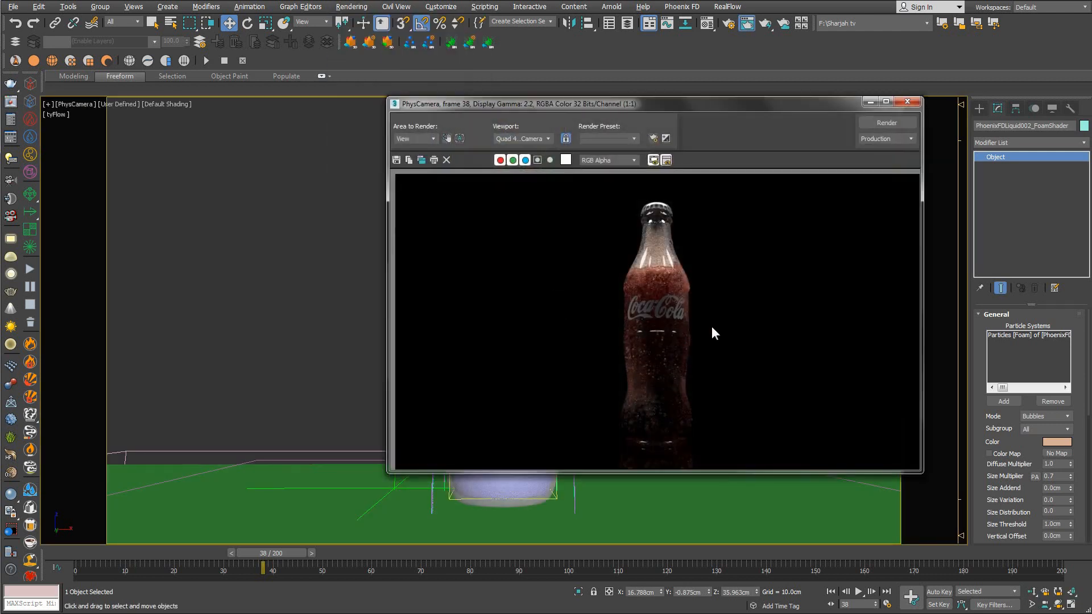
left_click_drag(788, 112, 601, 105)
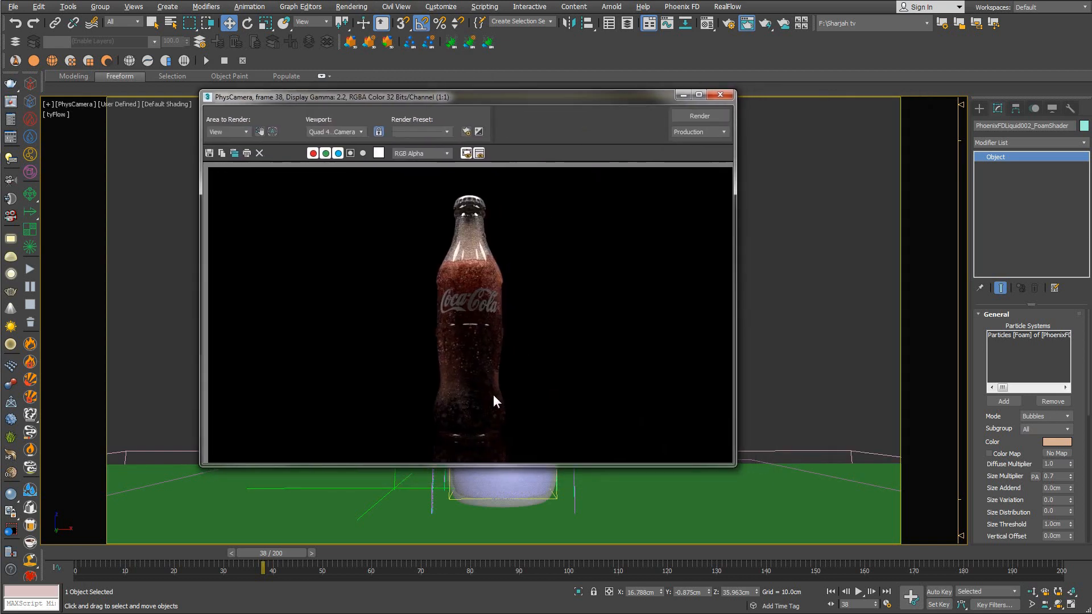
scroll(461, 262, "up", 1)
middle_click_drag(460, 257, 338, 205)
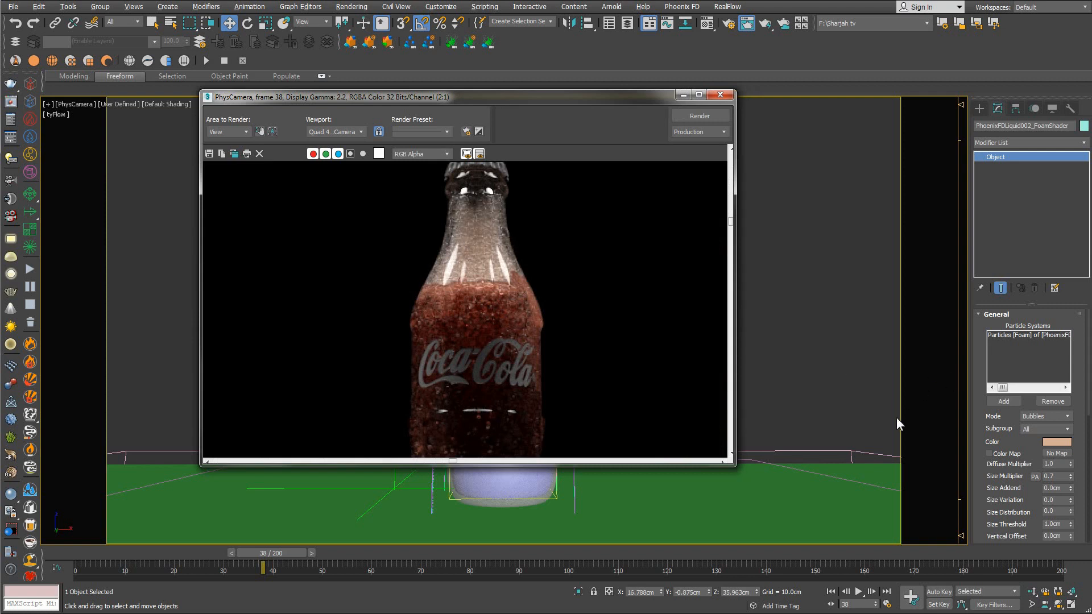
Enable Cutter Geometry and Invert Cutter for the bottle mesh in the foam shader's settings.
scroll(978, 465, "down", 5)
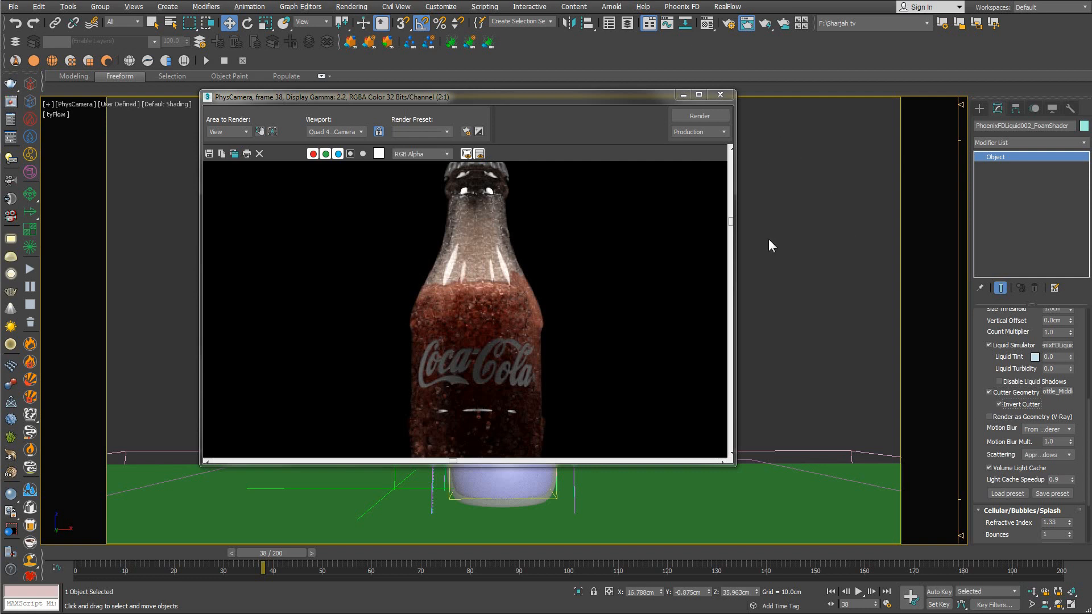
Clone the rendered frame 38 window as a reference for comparison.
right_click(772, 210)
left_click(778, 224)
left_click(232, 153)
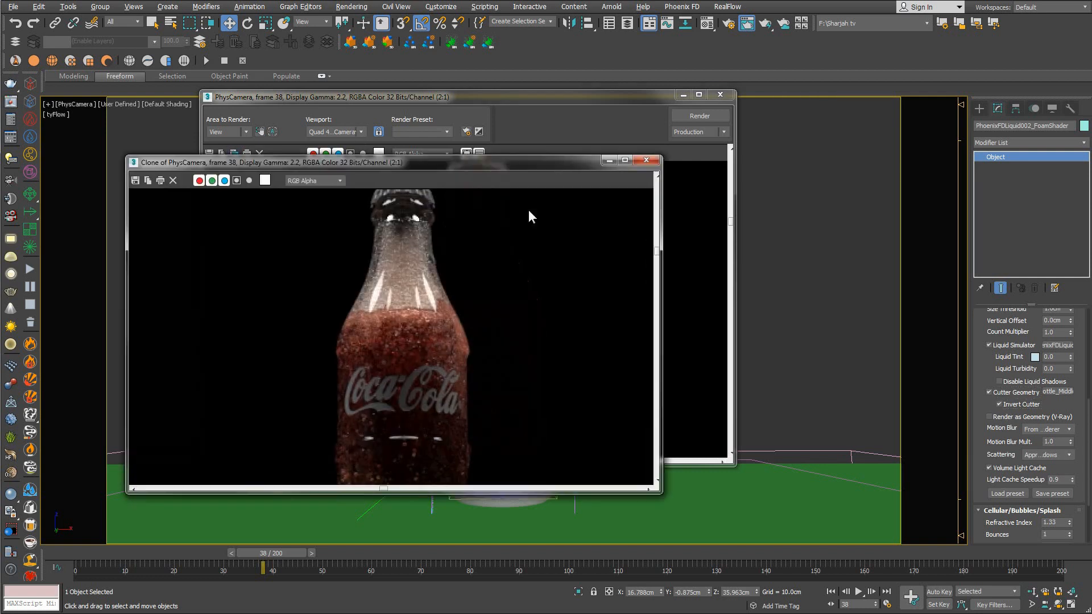
Render frame 38 from the physical camera with the foam cutter enabled and examine the bubbles at the neck, label and lower bottle.
right_click(754, 199)
left_click(762, 207)
key("shift+q")
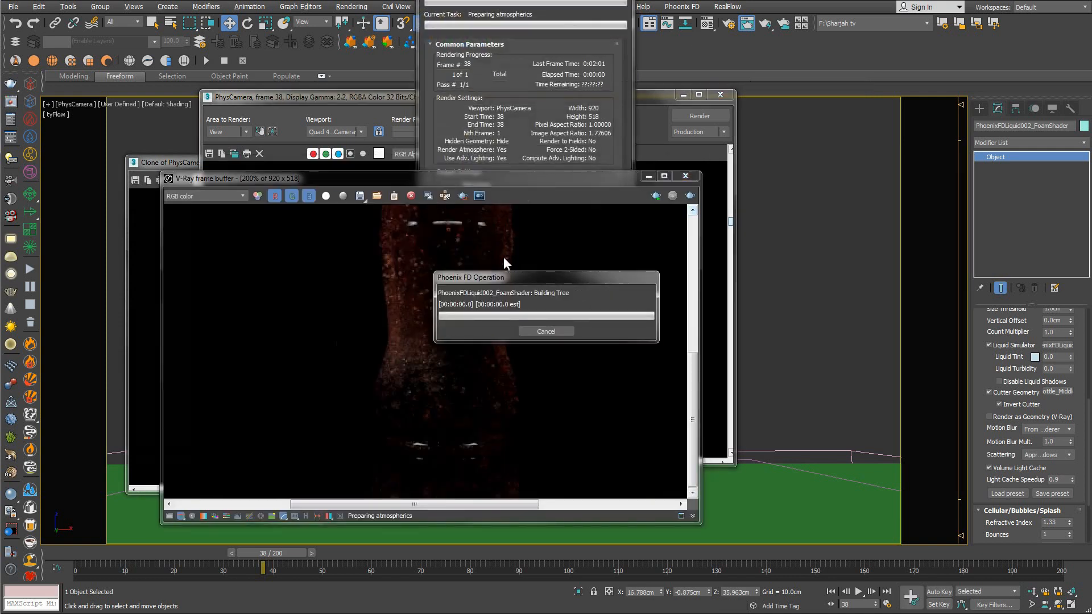
middle_click_drag(487, 292, 477, 433)
scroll(417, 297, "down", 1)
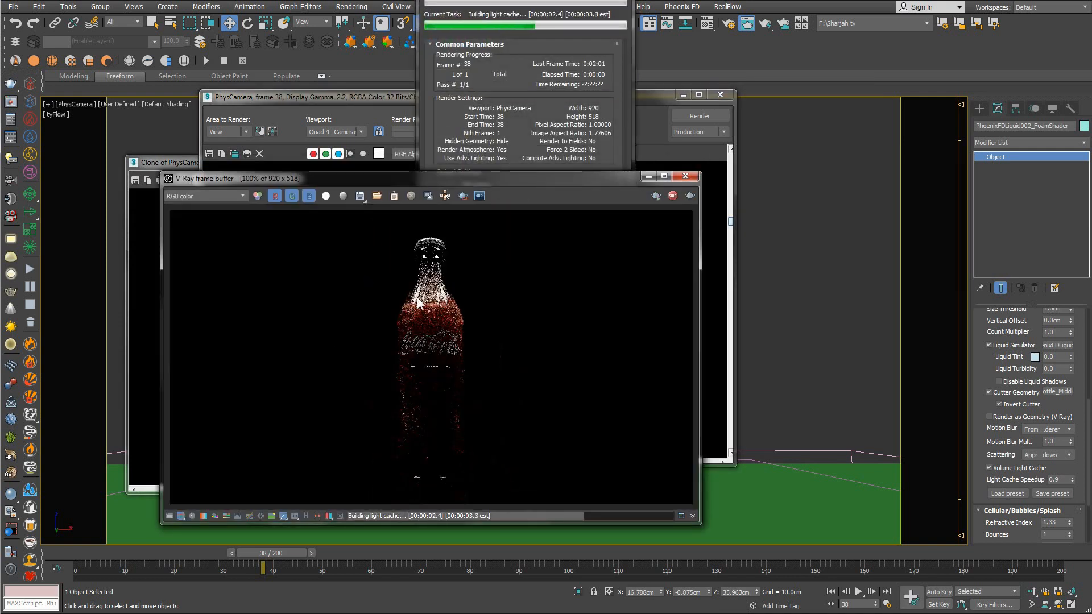
scroll(418, 286, "up", 1)
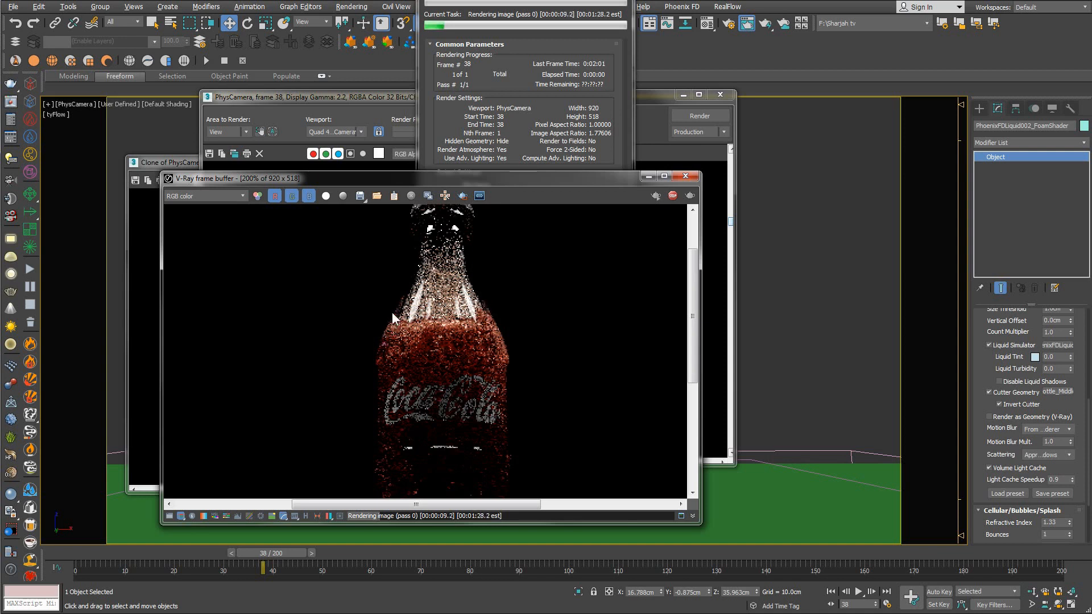
middle_click_drag(489, 374, 499, 219)
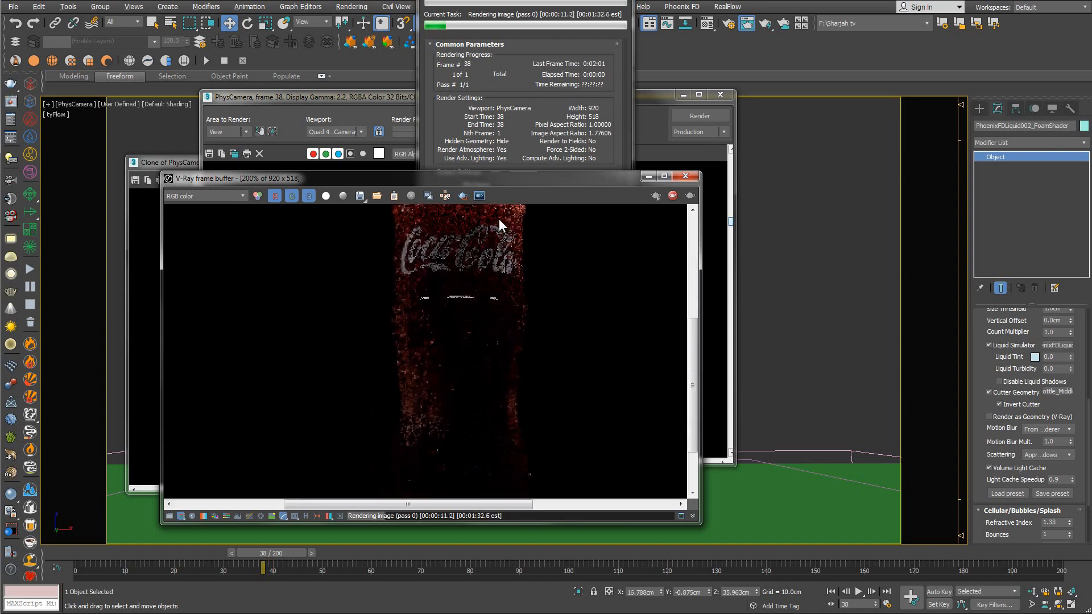
middle_click_drag(475, 371, 463, 506)
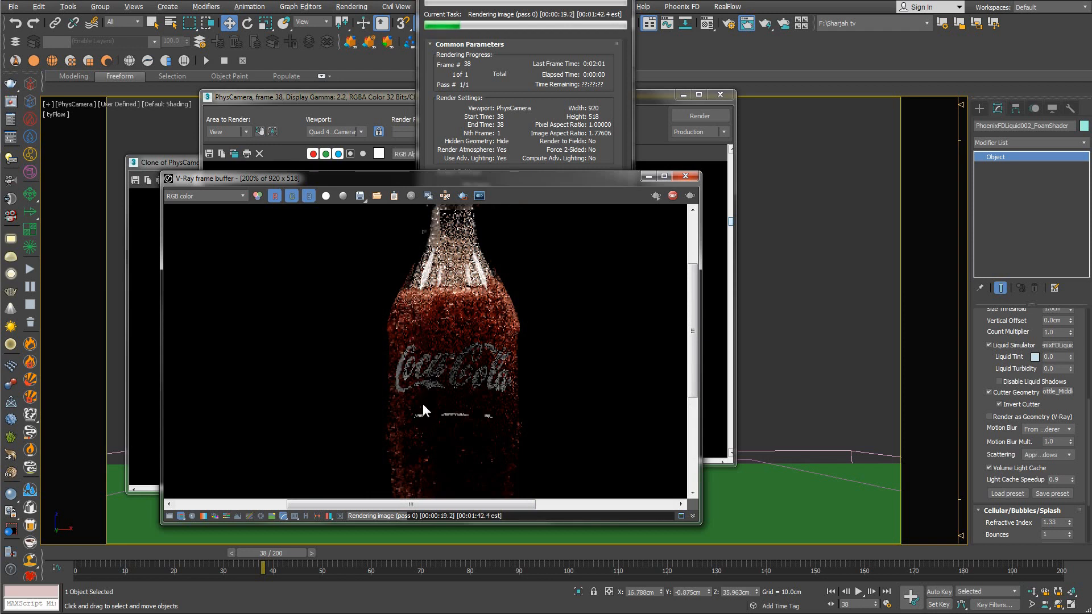
middle_click_drag(422, 404, 432, 254)
scroll(455, 262, "down", 2)
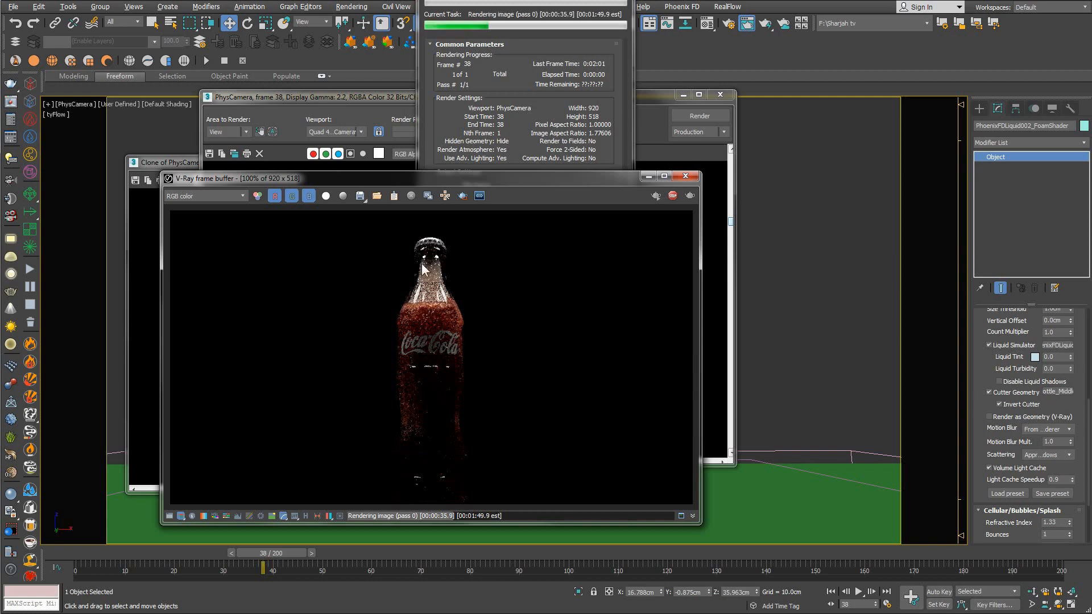
Stop the running render and compare its bottle neck with the cloned reference render.
left_click_drag(457, 180, 582, 155)
left_click(607, 6)
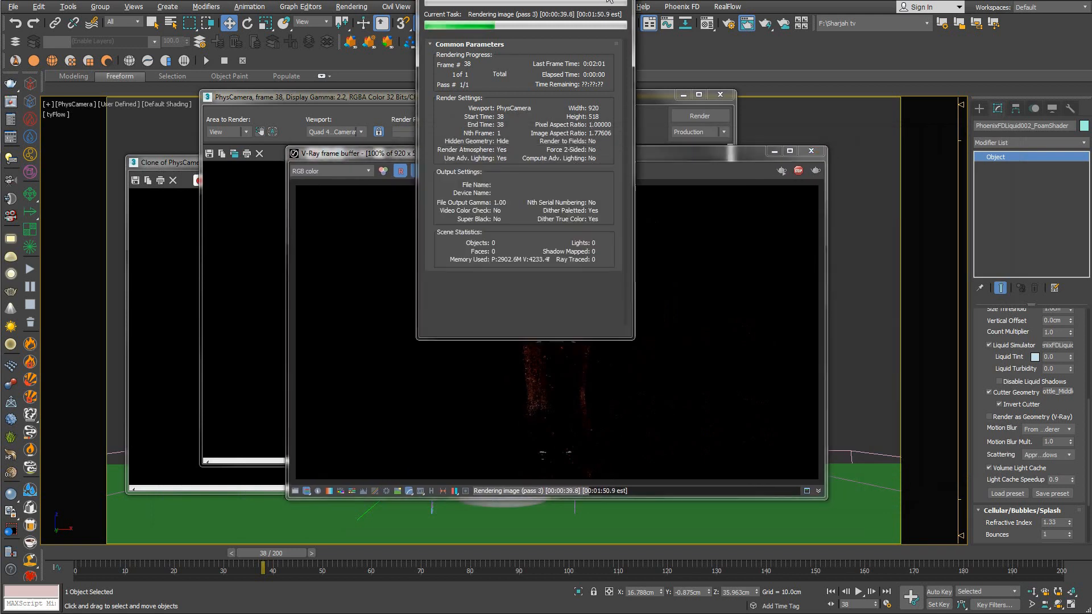
key("Escape")
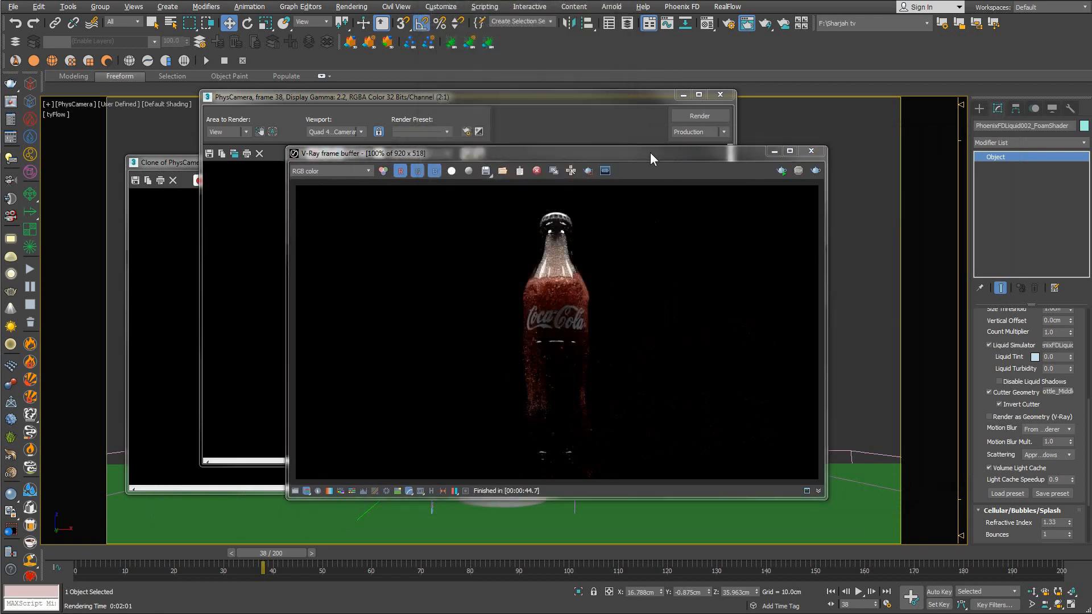
left_click_drag(650, 151, 801, 140)
left_click(204, 285)
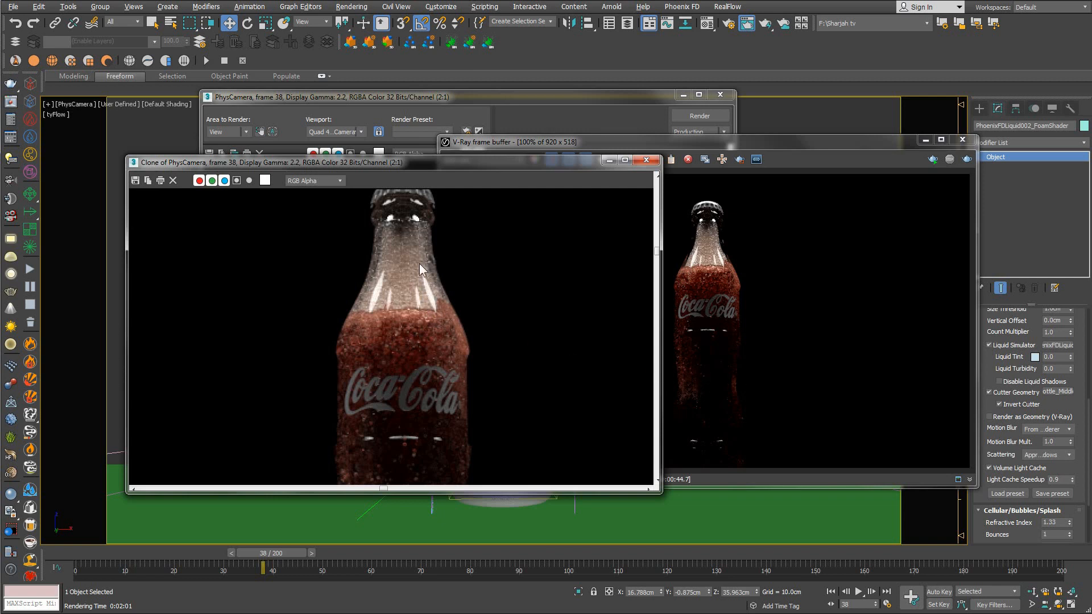
Close all the render windows and disable Cutter Geometry in the foam shader's settings.
left_click(963, 139)
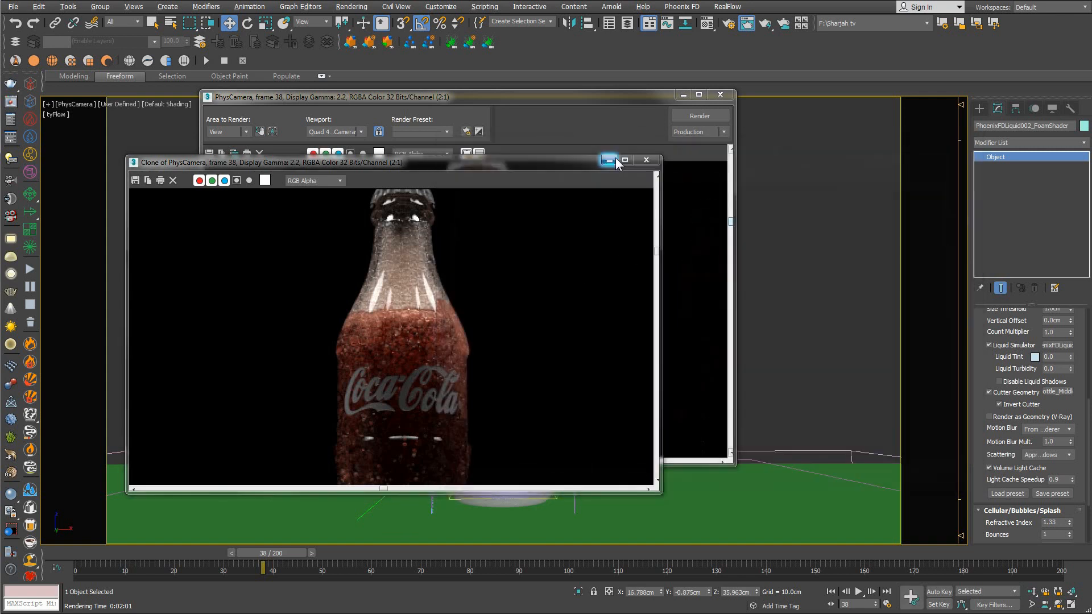
left_click(646, 162)
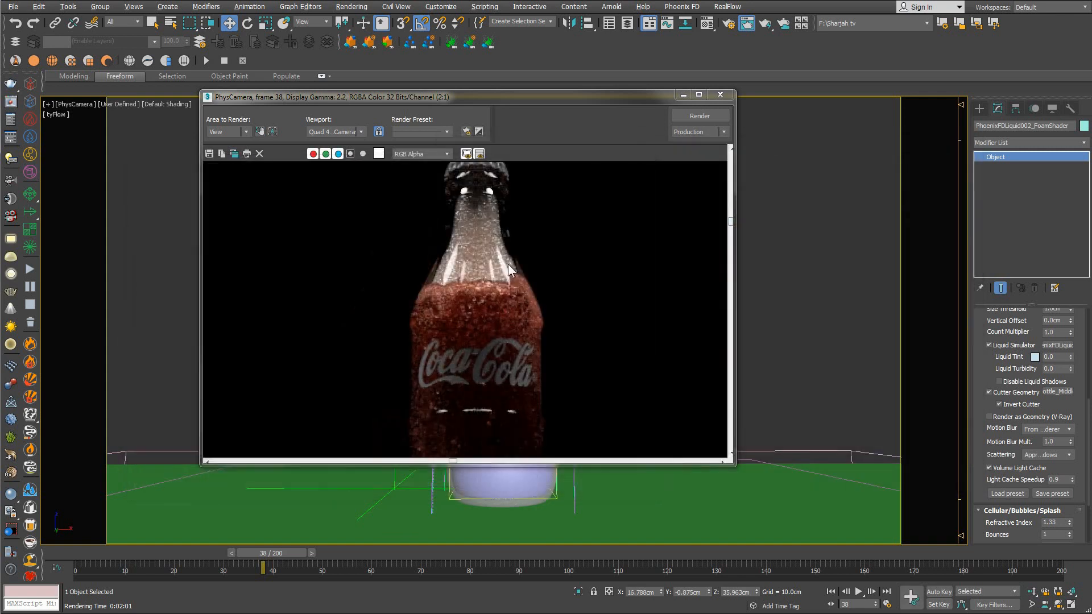
left_click(720, 95)
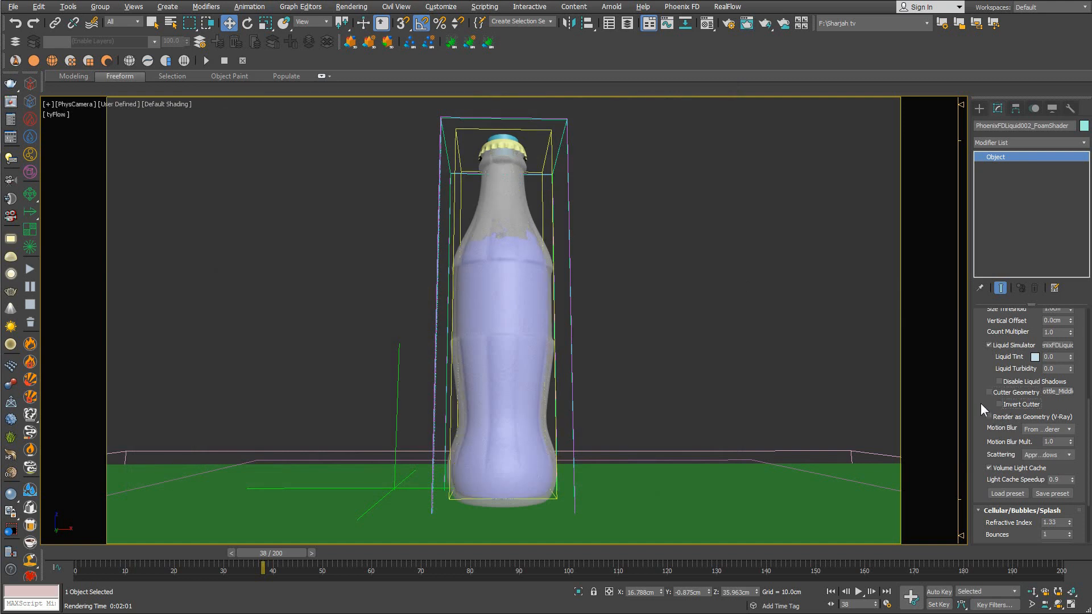
Enable Glass Geometry for the bottle mesh in the foam shader's Cellular/Bubbles/Splash settings.
scroll(982, 403, "down", 5)
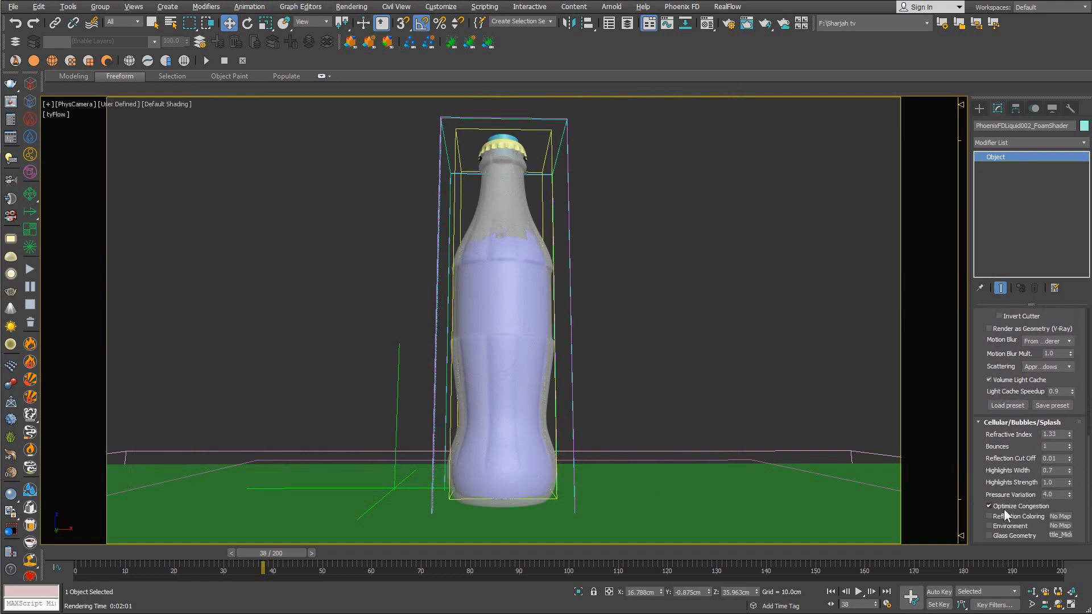
left_click(991, 536)
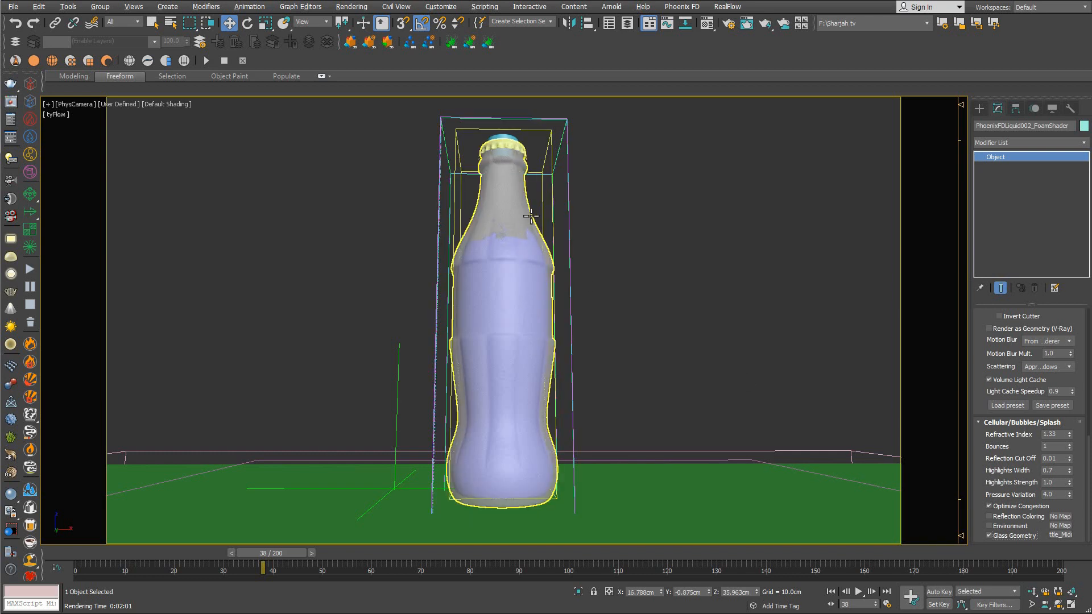
left_click(341, 6)
left_click(602, 236)
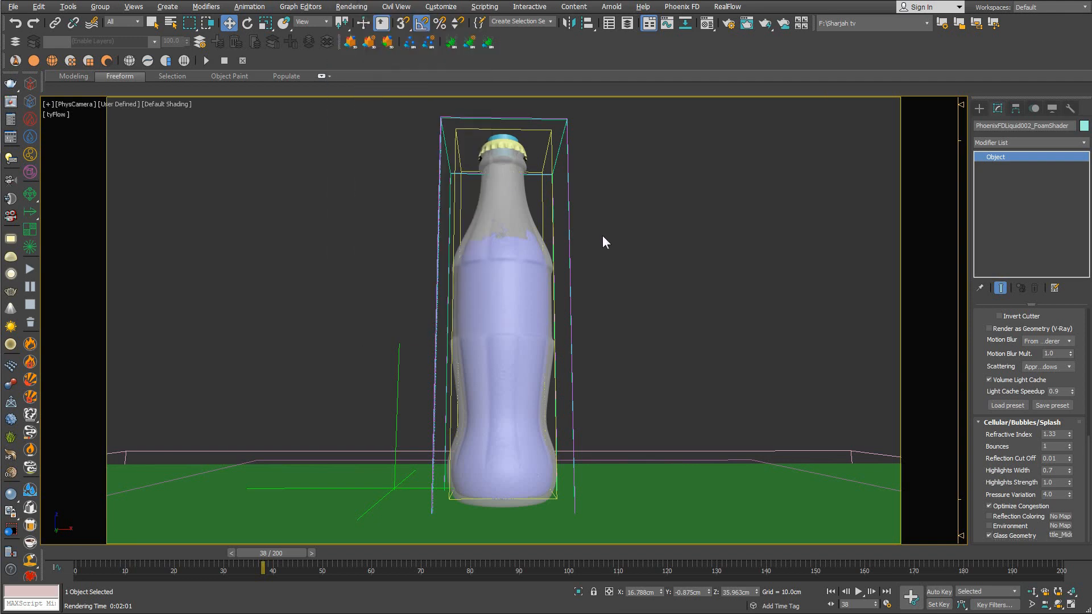
Render frame 38 with Glass Geometry enabled, examine the bubbles around the neck and label, and stop the render.
key("shift+q")
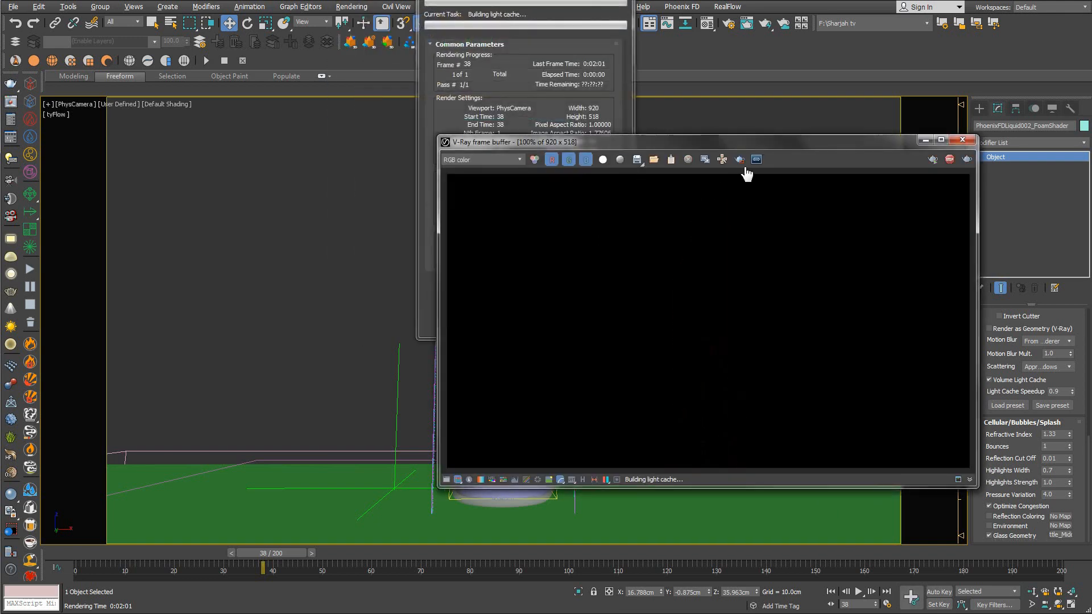
left_click_drag(766, 145, 589, 128)
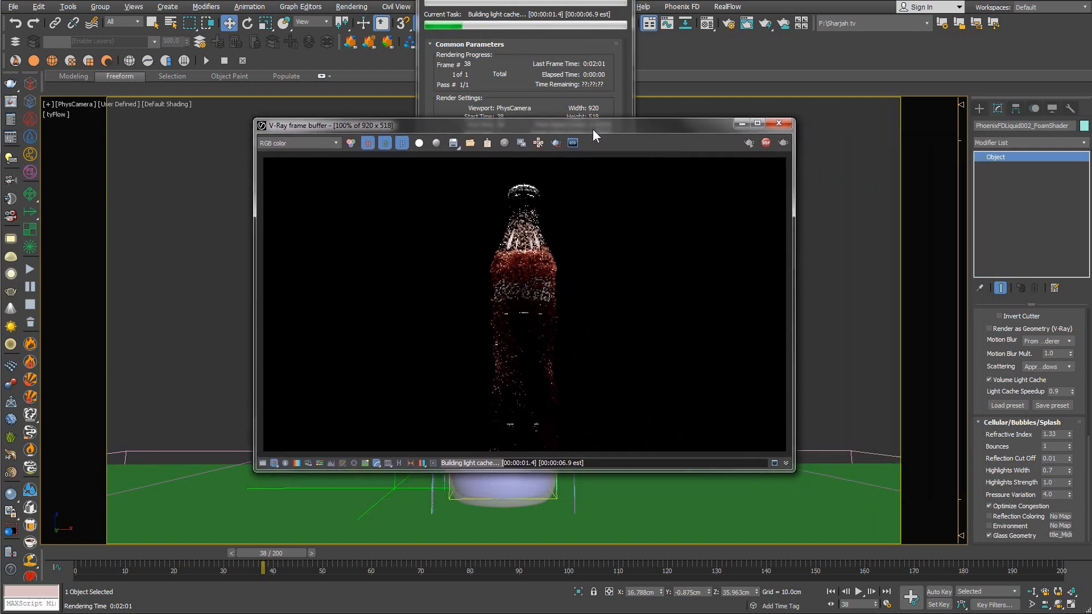
scroll(517, 236, "up", 3)
scroll(526, 251, "down", 1)
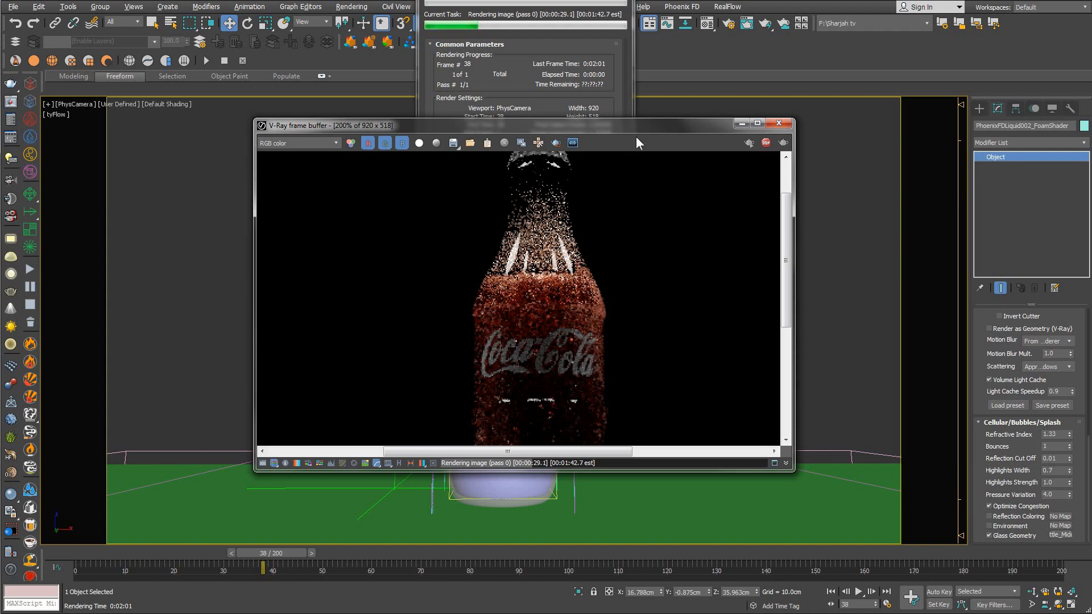
left_click_drag(630, 131, 594, 151)
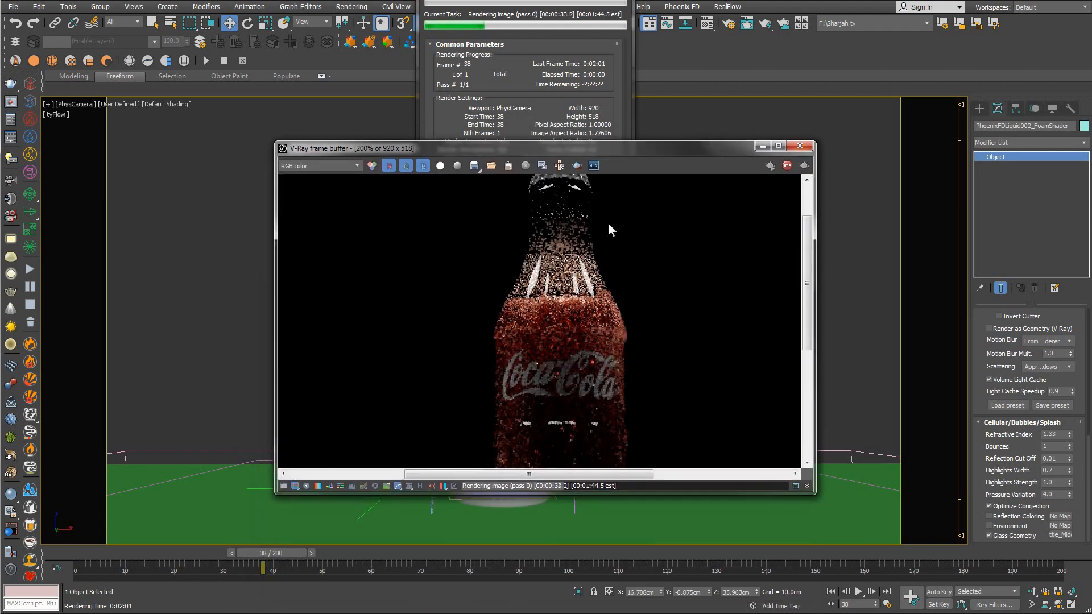
left_click(622, 52)
key("Escape")
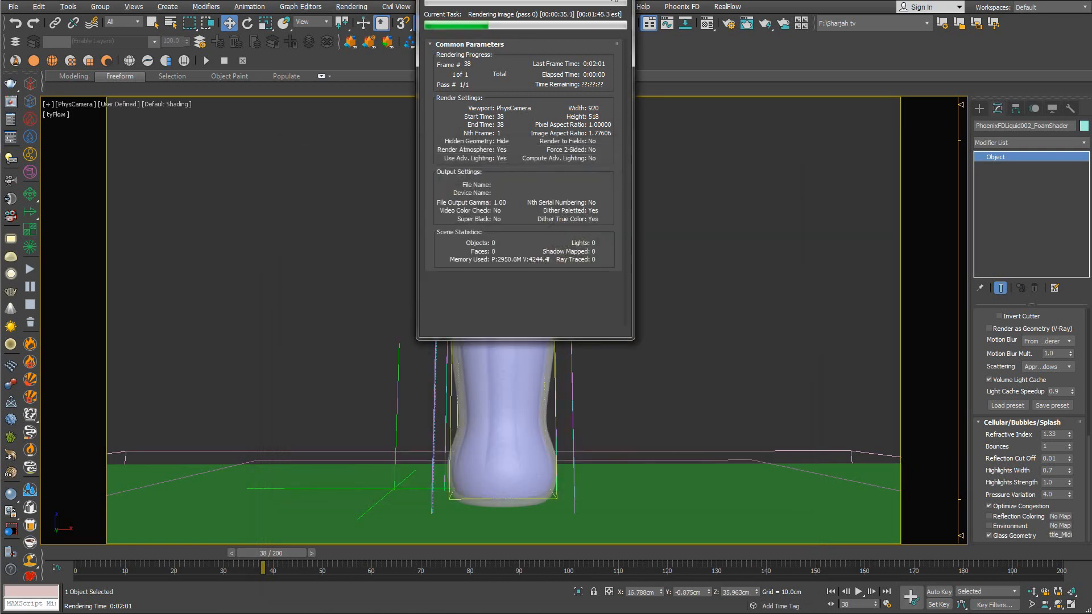
Inspect the outer bottle mesh's wall in the Front view with Edit Poly_Ren off and on, and return to the camera view.
left_click(534, 198)
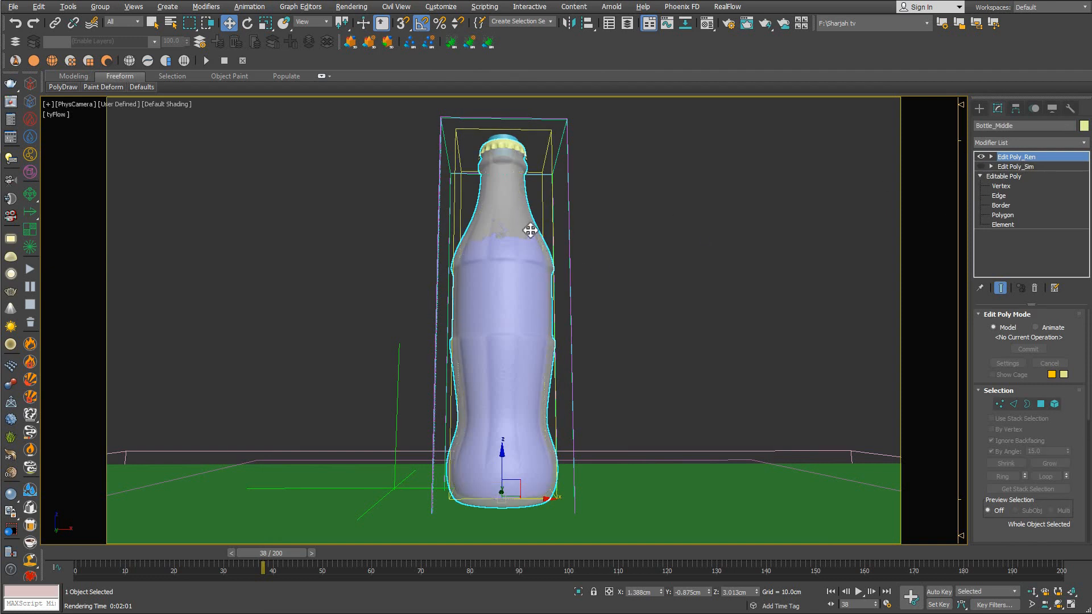
key("f")
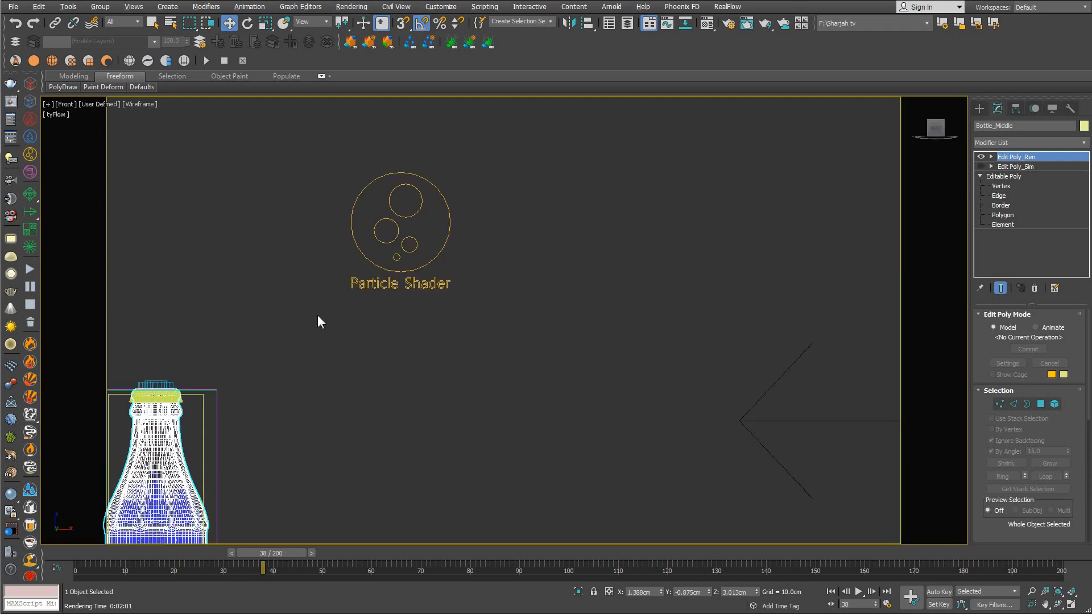
middle_click_drag(202, 388, 553, 244)
scroll(529, 336, "up", 5)
scroll(529, 336, "up", 4)
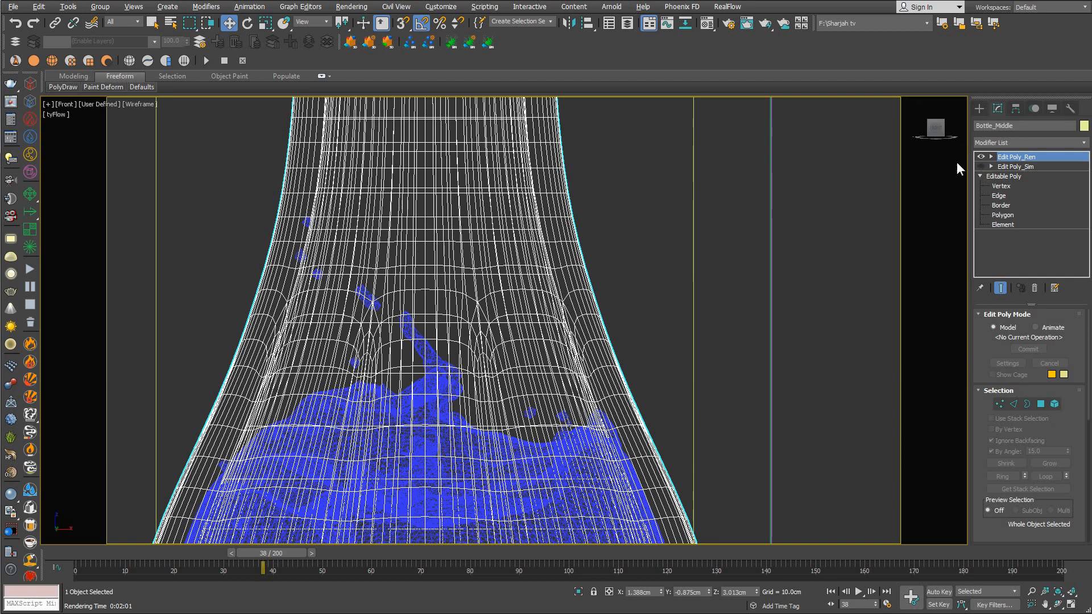
left_click(980, 157)
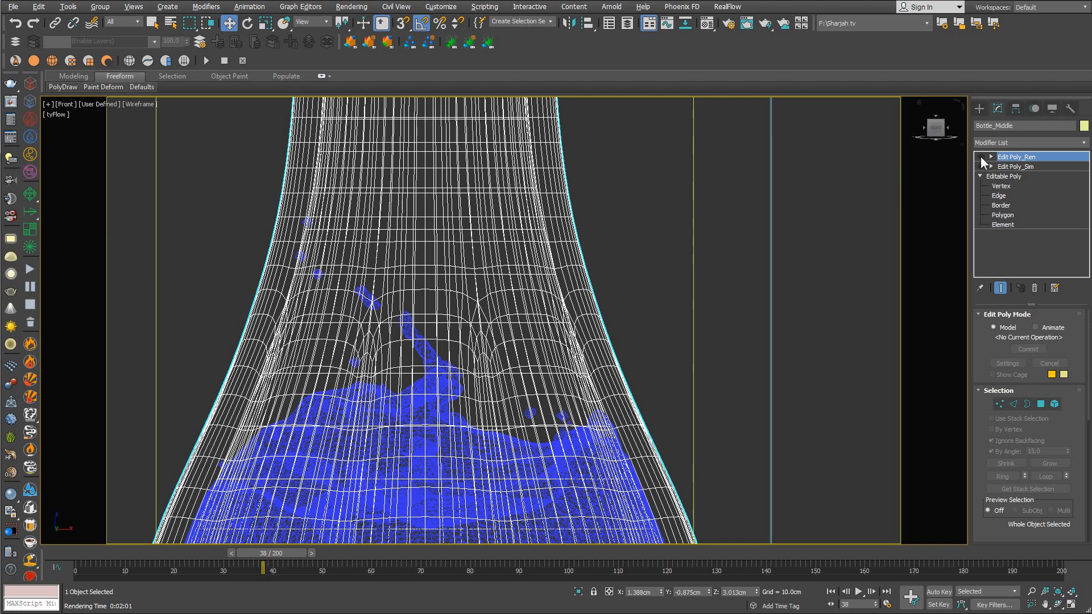
left_click(981, 158)
scroll(505, 309, "down", 6)
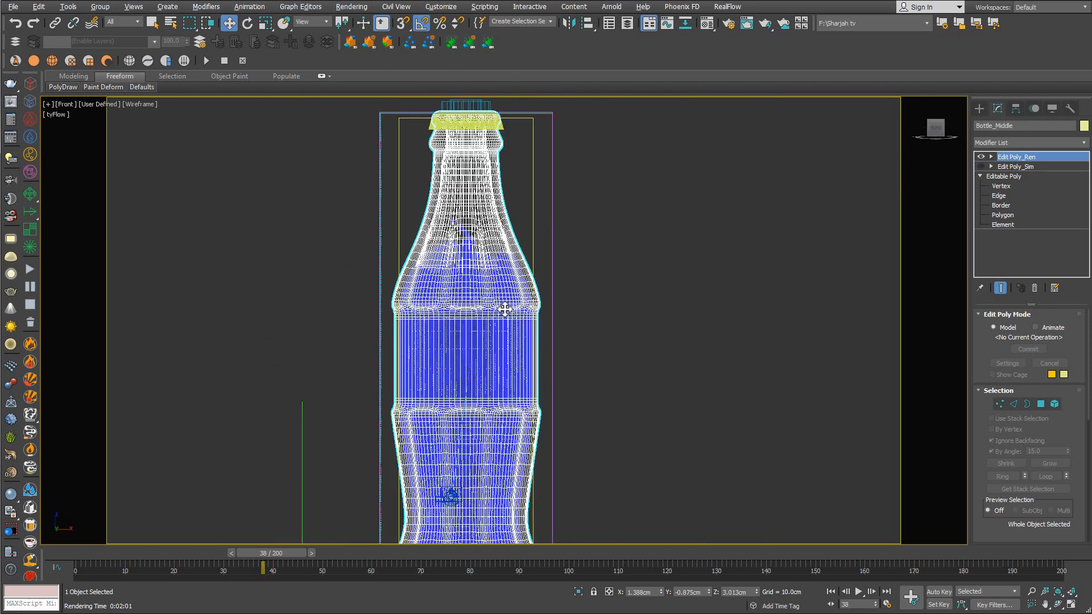
key("c")
right_click(590, 208)
left_click(604, 221)
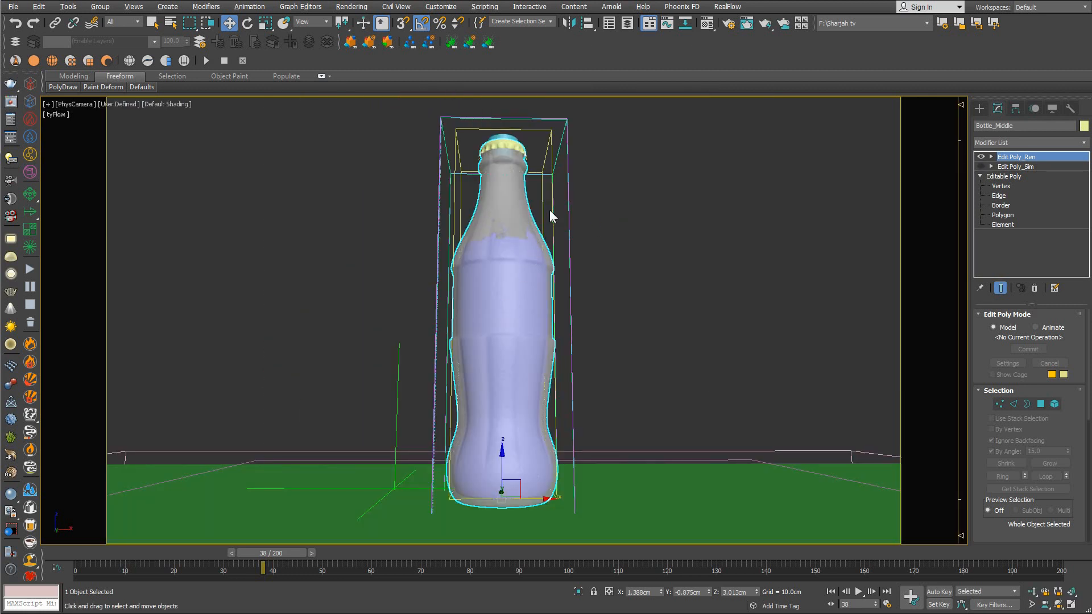
Select the inner bottle mesh and then the liquid simulator, and review the simulator's Rendering settings.
left_click(551, 216)
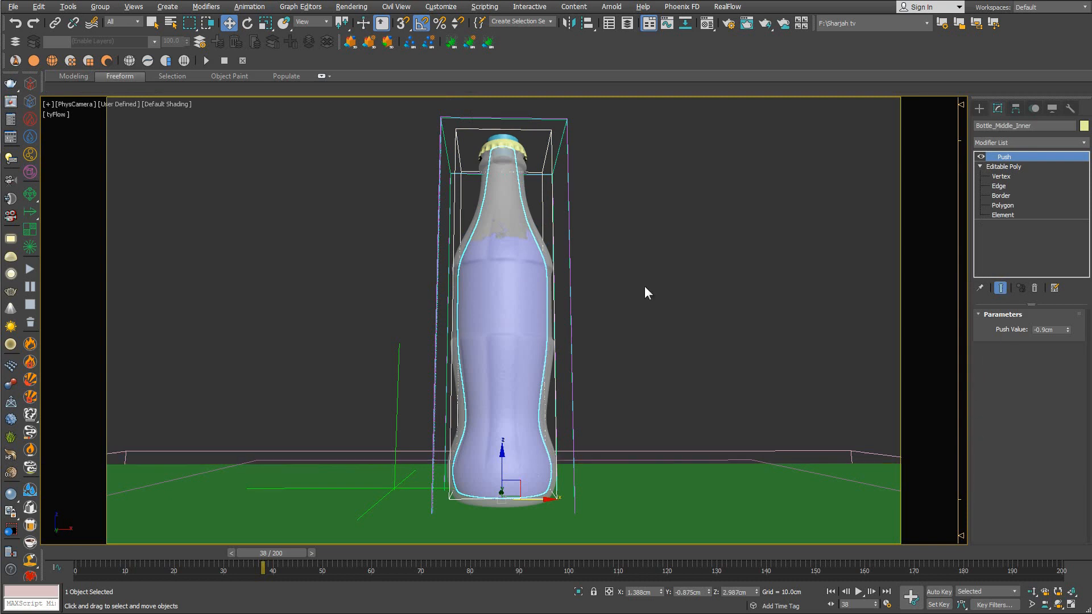
left_click(572, 243)
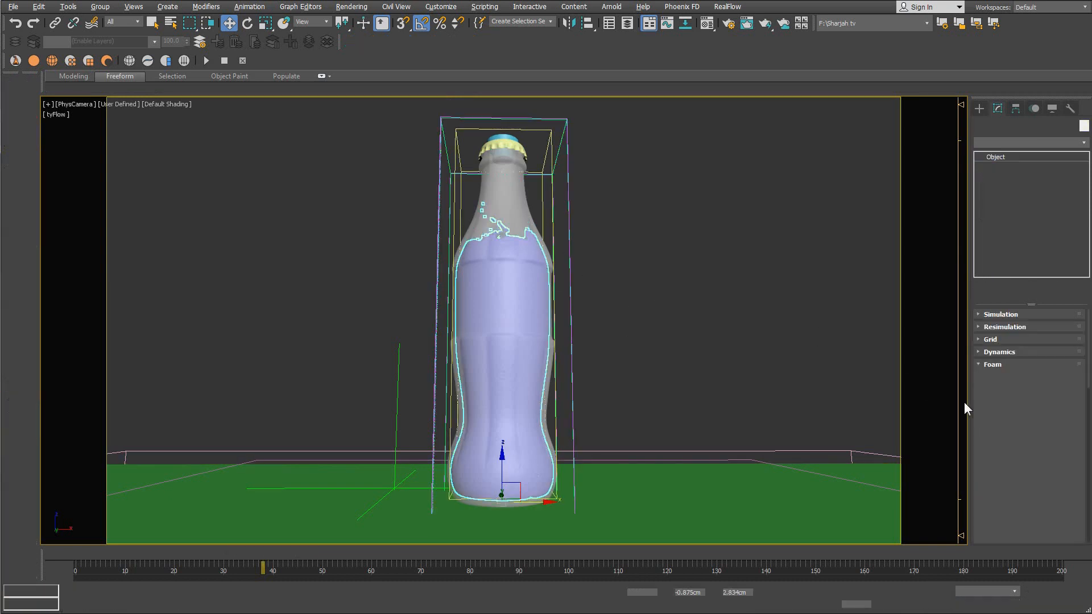
scroll(990, 398, "down", 10)
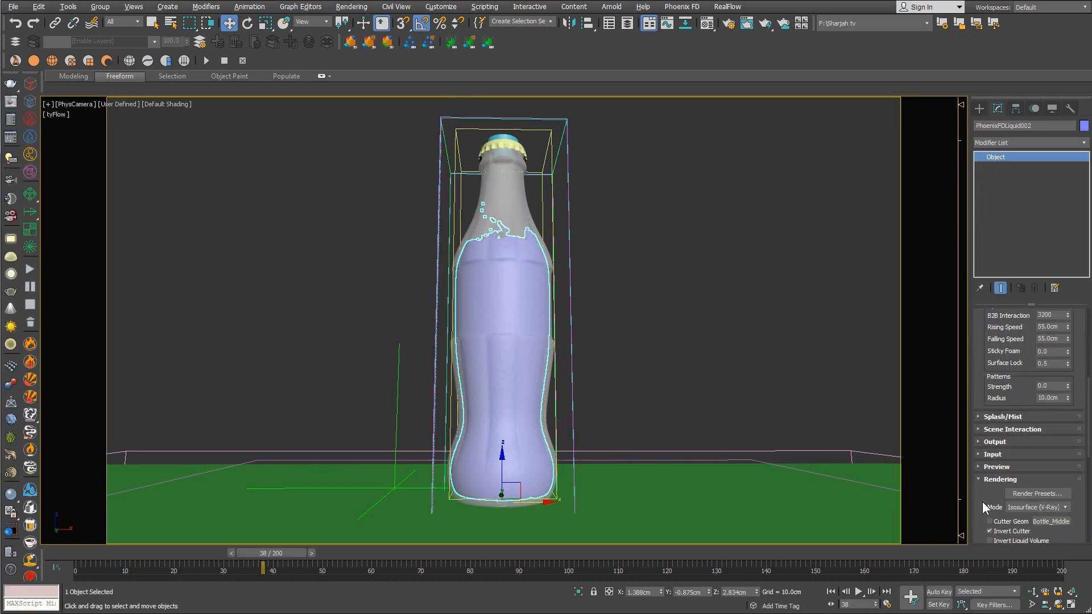
scroll(992, 438, "down", 5)
scroll(977, 496, "down", 5)
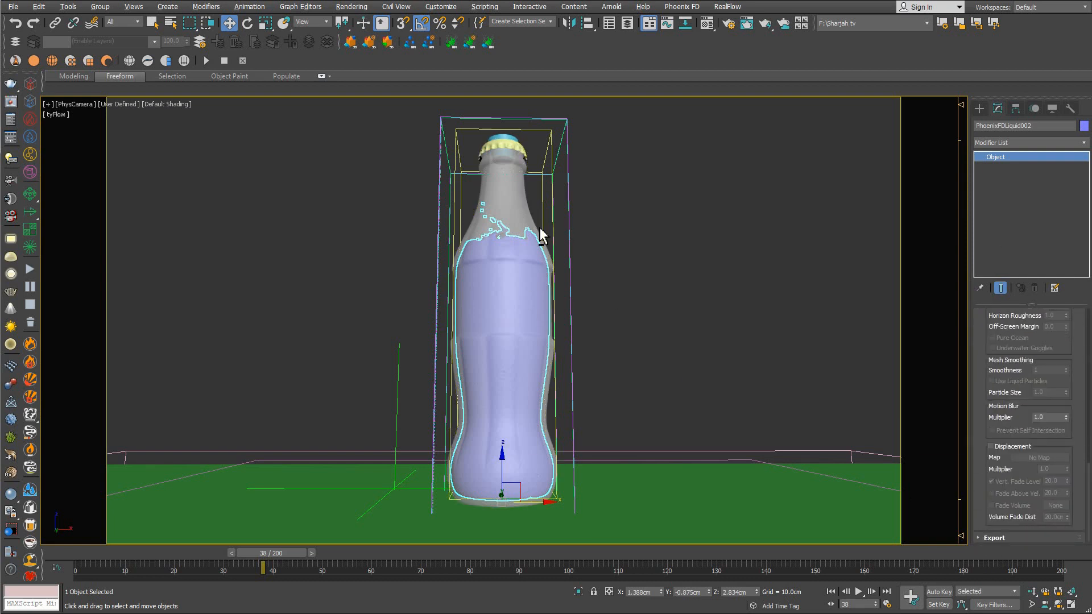
Select the foam particle shader in the Front view and restore the full-size camera view.
key("alt+w")
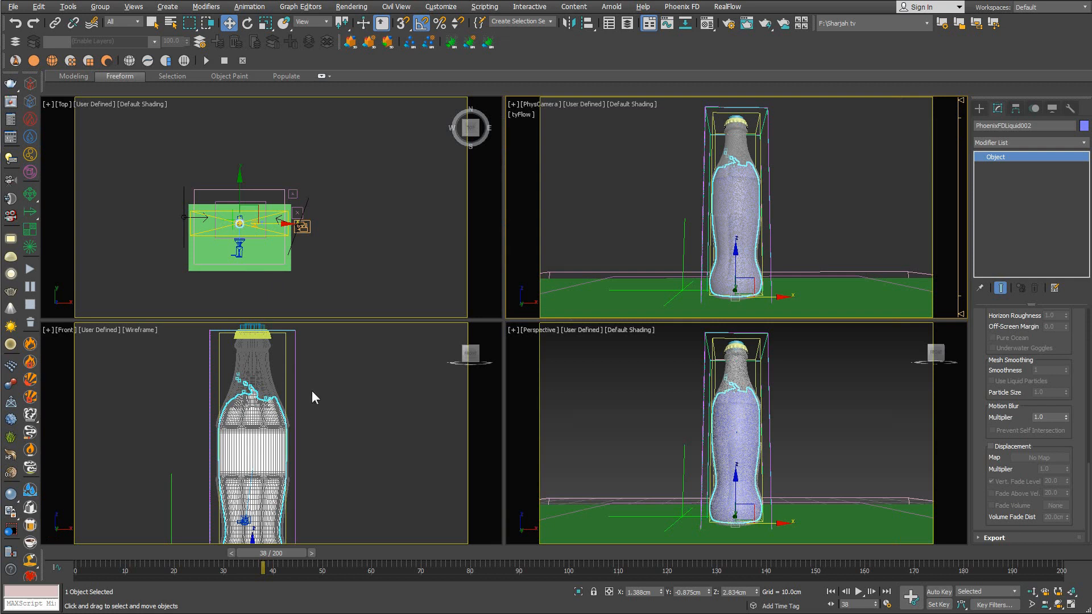
scroll(312, 391, "down", 5)
scroll(330, 367, "up", 3)
left_click(345, 364)
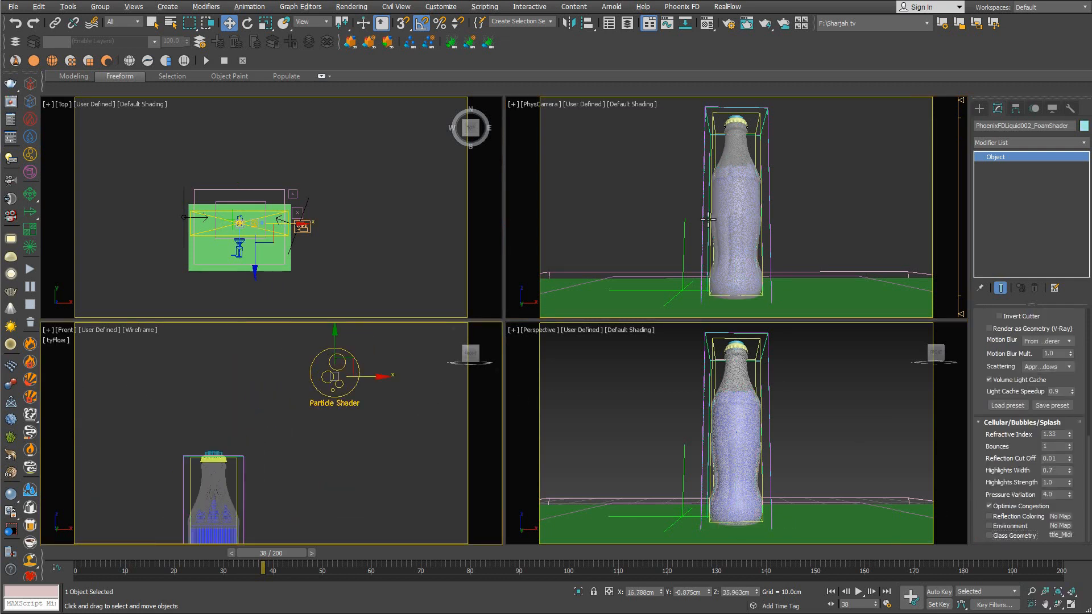
right_click(794, 163)
right_click(790, 175)
left_click(787, 190)
key("alt+w")
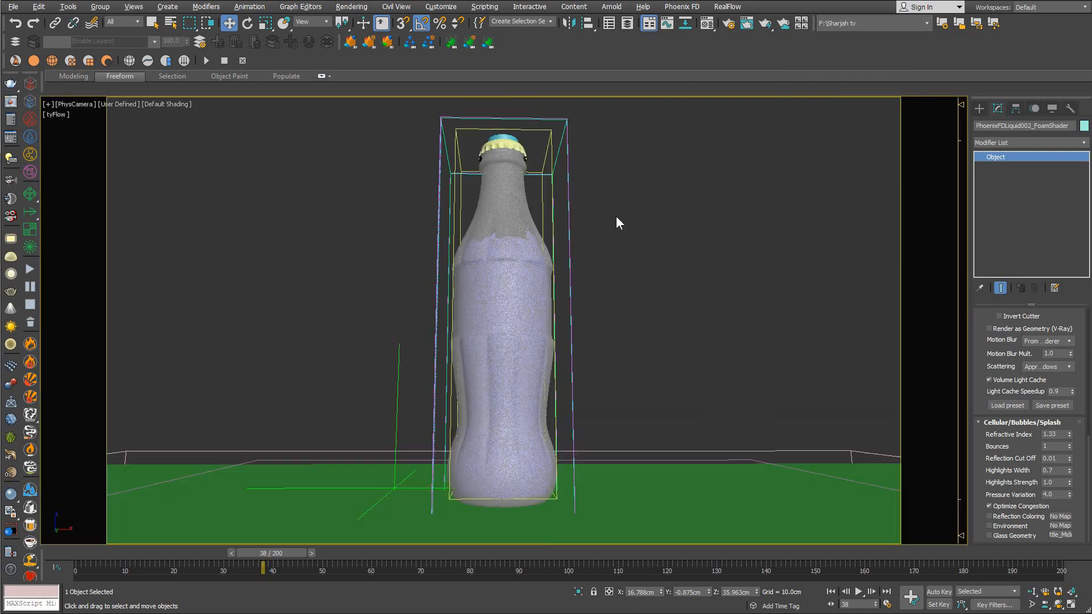
right_click(590, 207)
left_click(600, 221)
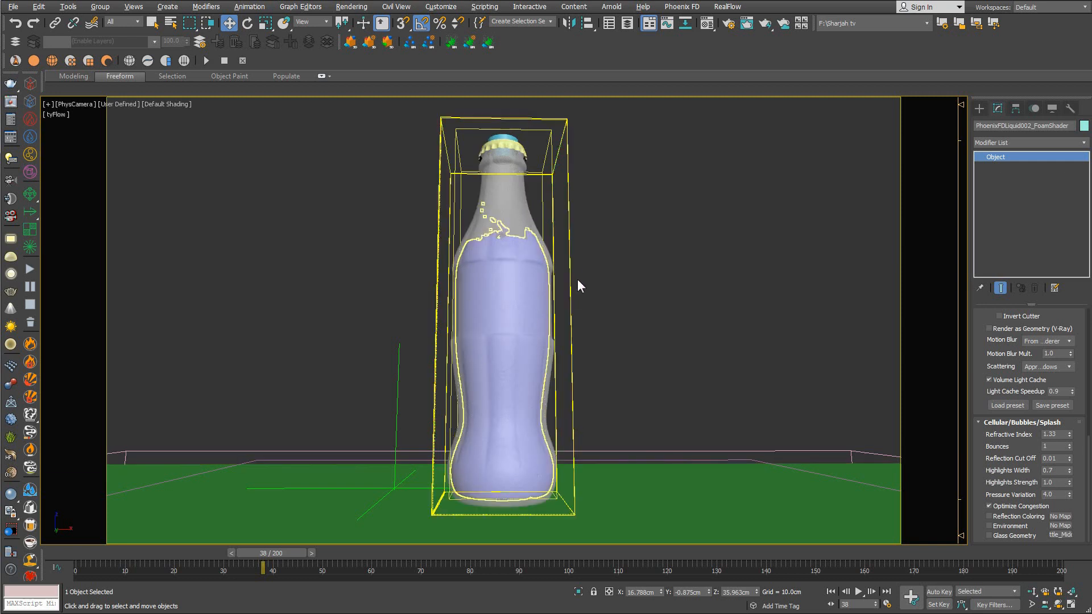
Review the liquid simulator's Foam settings, then select the foam particle shader again and return to the full-size camera view.
left_click(570, 256)
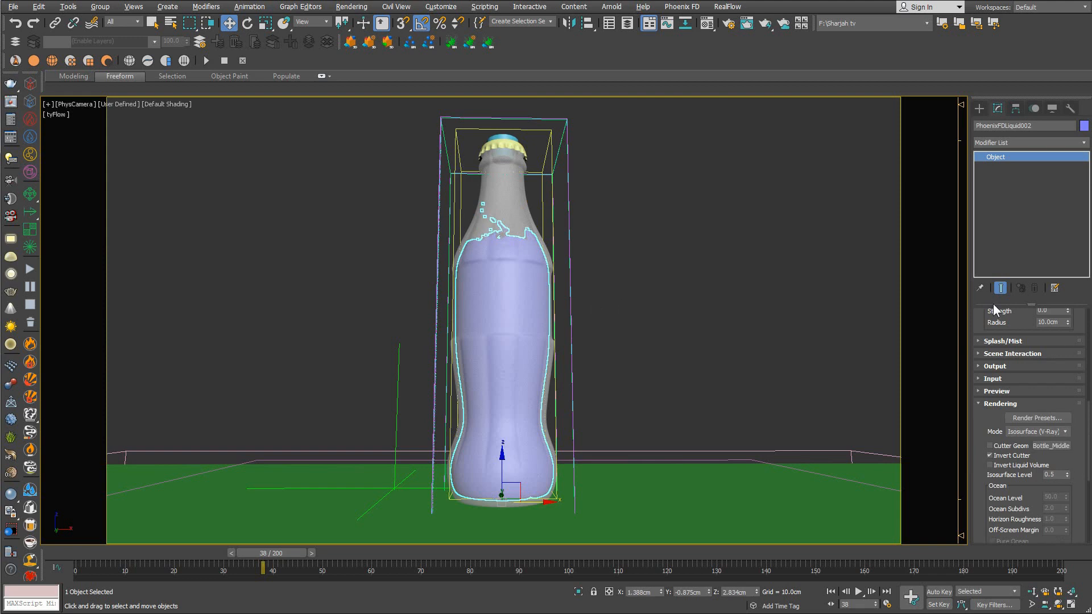
left_click_drag(979, 319, 980, 510)
left_click_drag(982, 382, 995, 538)
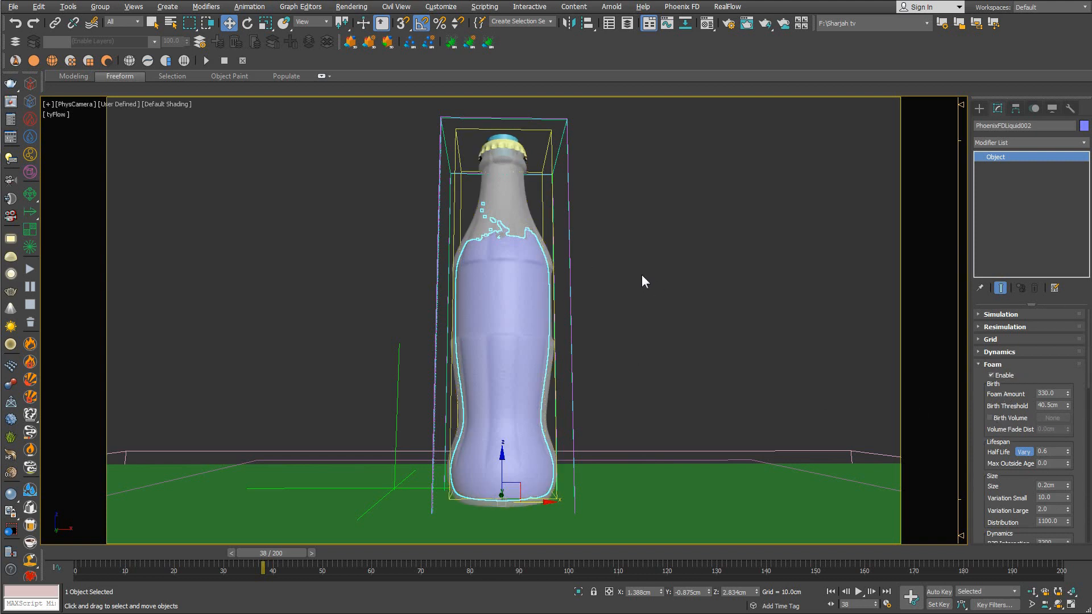
key("alt+w")
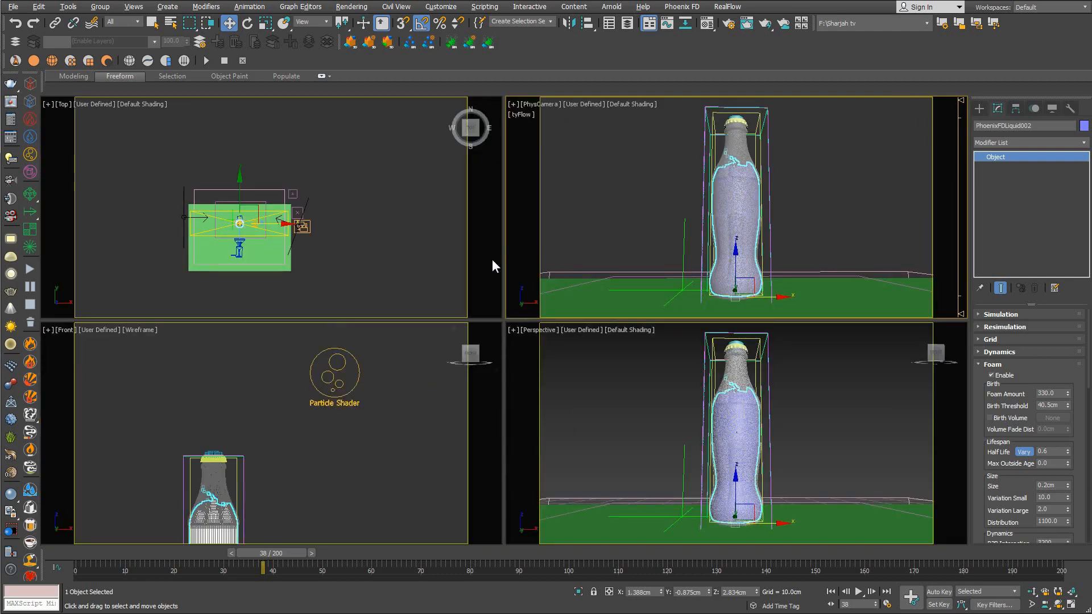
left_click(352, 358)
right_click(672, 190)
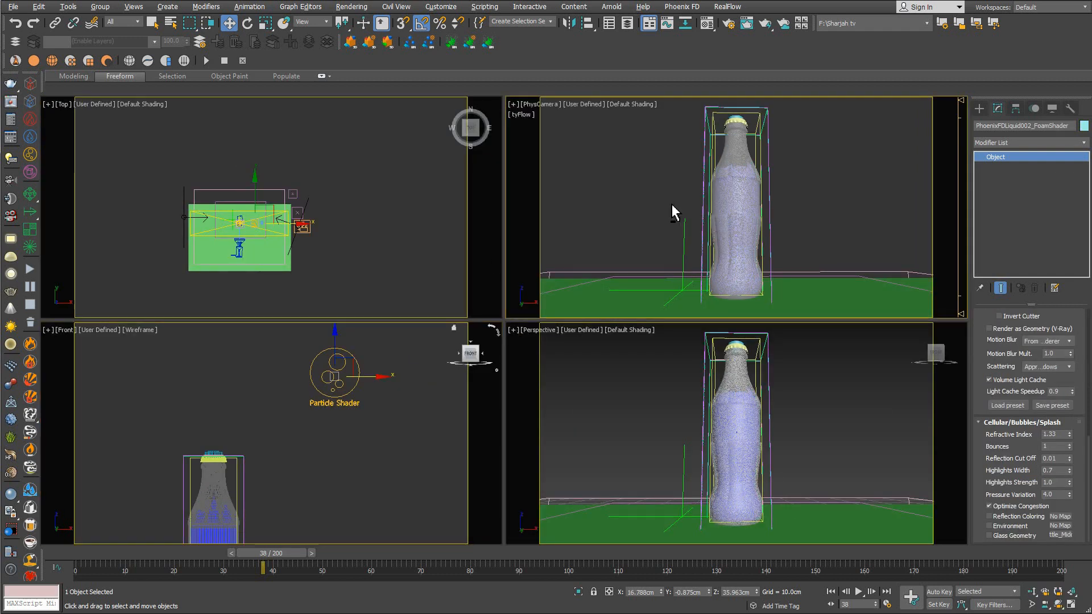
key("alt+w")
Render frame 38 through the camera, stop the render early, and close the frame buffer.
key("shift+q")
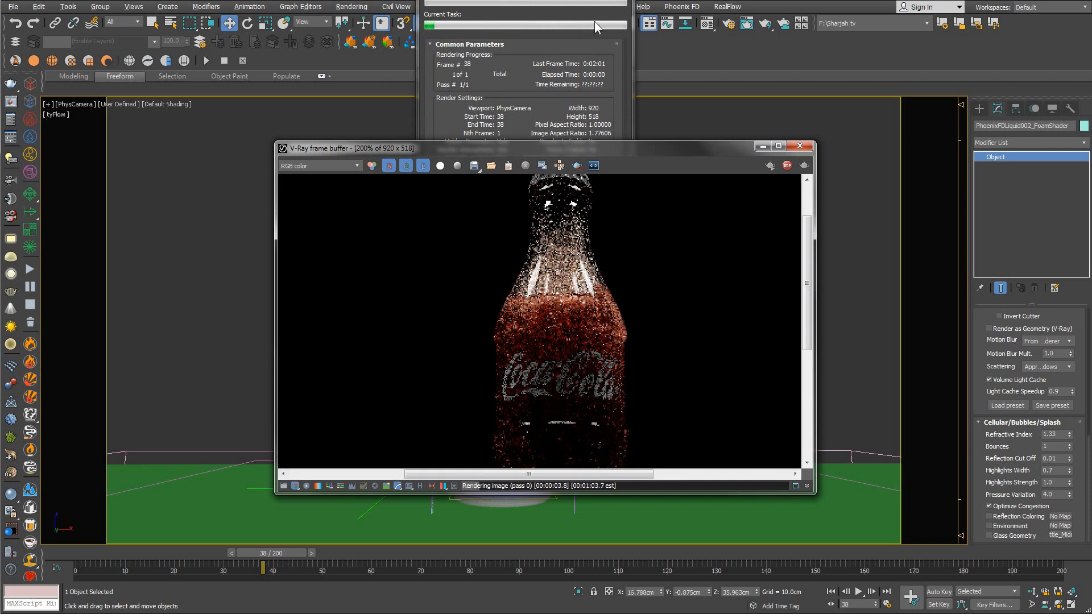
left_click(618, 3)
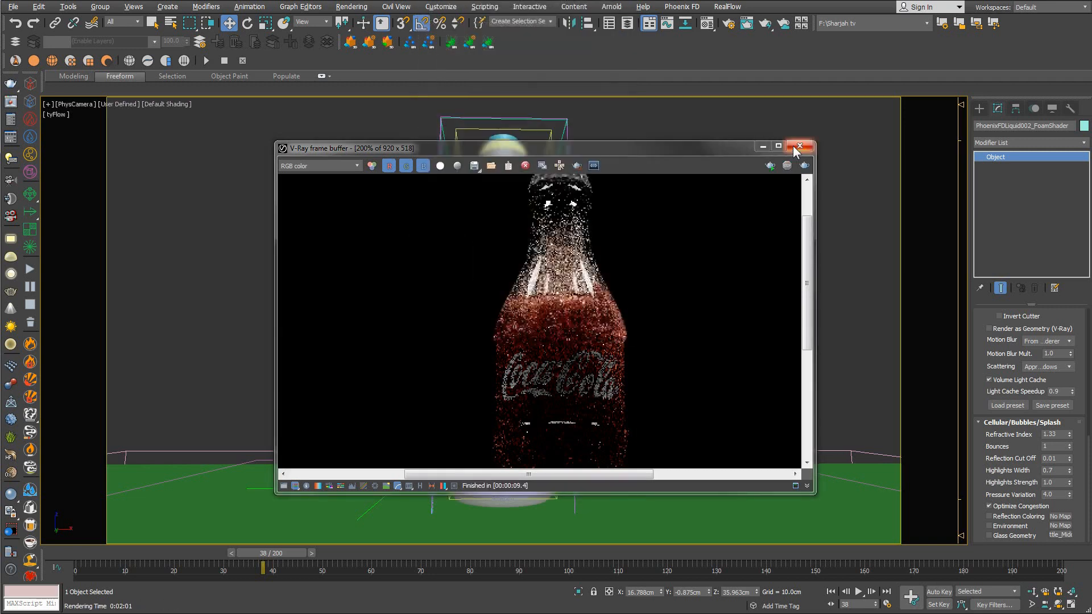
left_click(798, 147)
Review the foam shader's Optimize Congestion option and its liquid simulator and cutter settings.
left_click(990, 505)
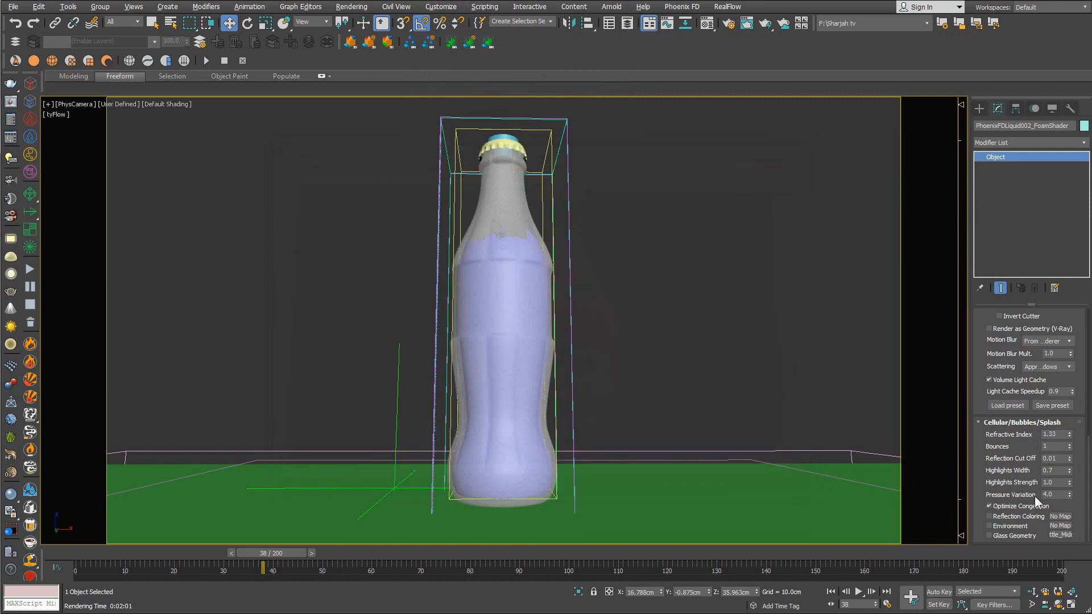
left_click_drag(987, 352, 982, 446)
right_click(557, 196)
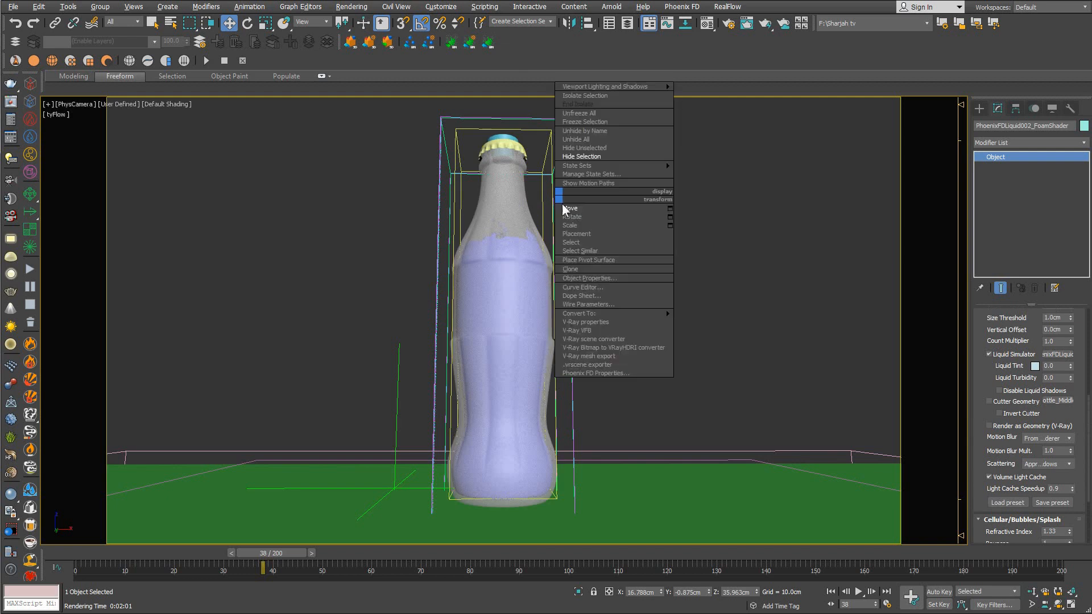
left_click(566, 210)
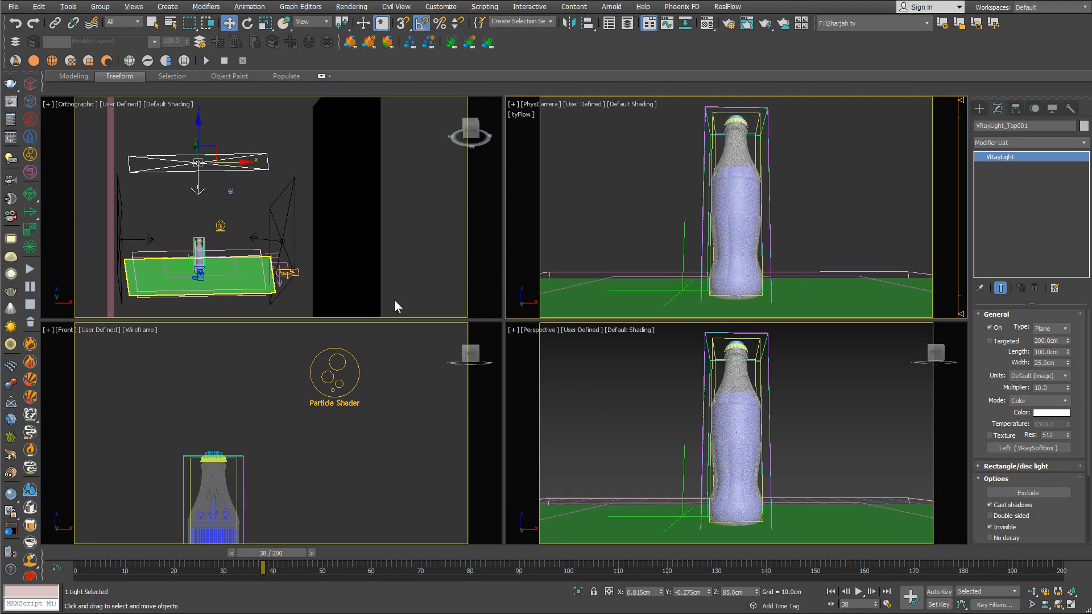
Turn the orthographic view into a perspective view and examine the lights and side panels around the bottle from above and in front.
right_click(344, 178)
right_click(353, 186)
left_click(368, 204)
scroll(346, 234, "down", 4)
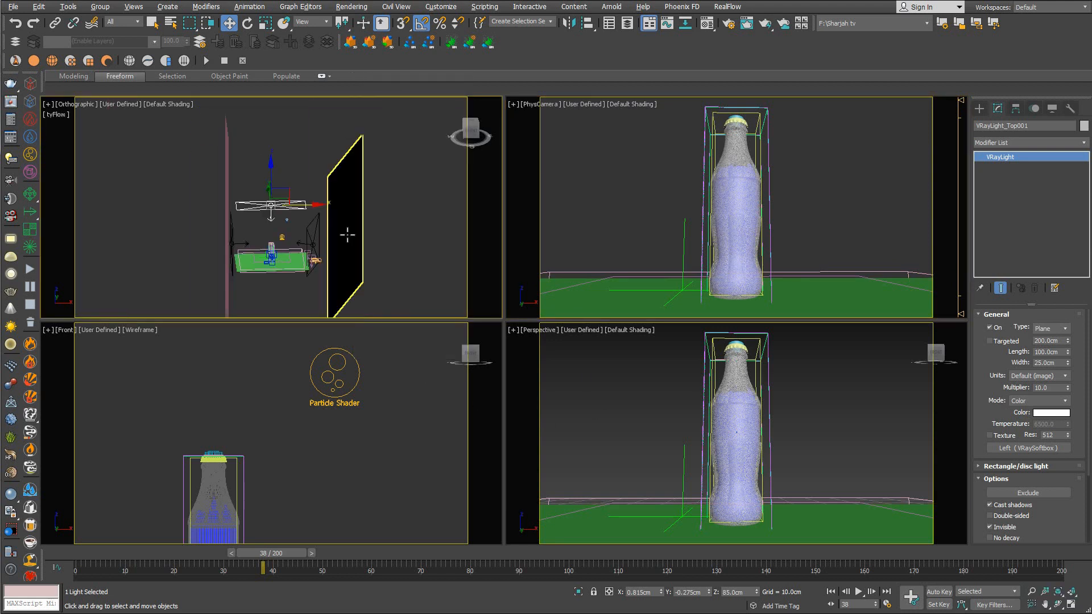
key("p")
scroll(335, 220, "down", 2)
middle_click_drag(323, 205, 318, 222)
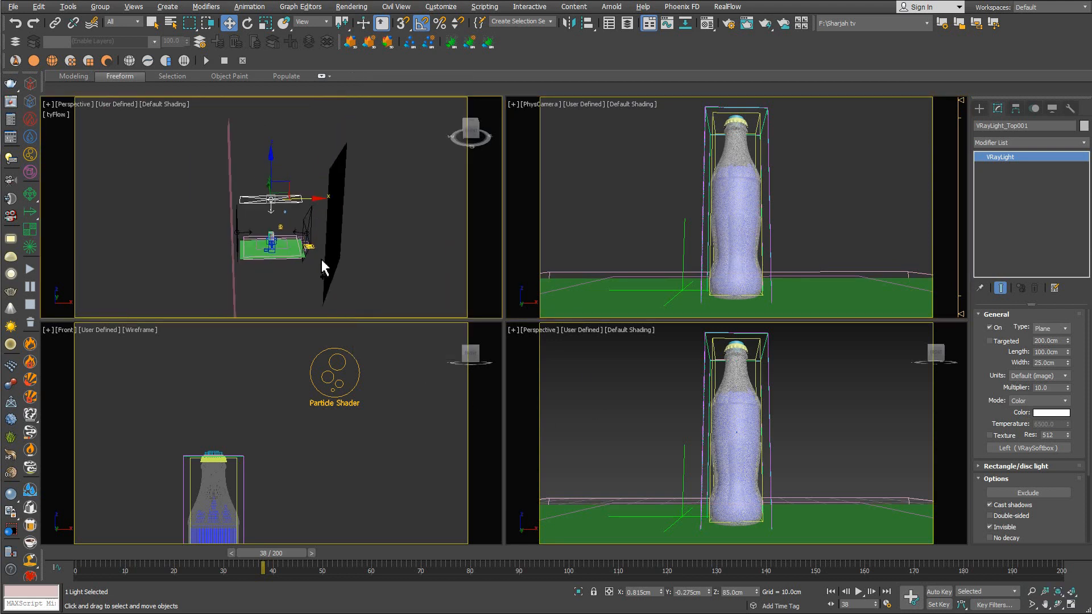
key("ctrl+r")
left_click_drag(281, 238, 295, 293)
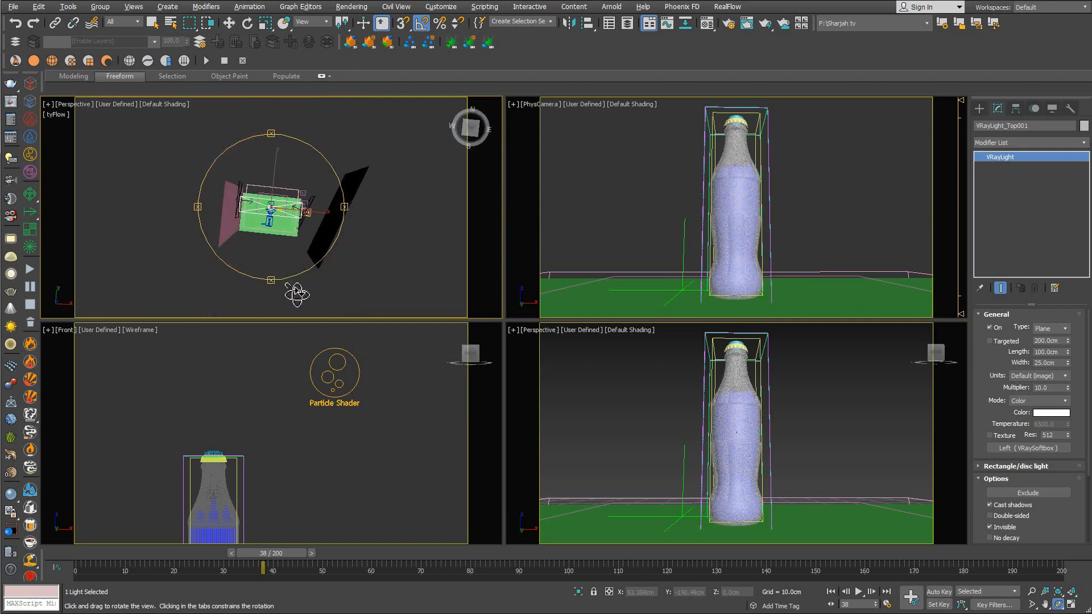
right_click(236, 237)
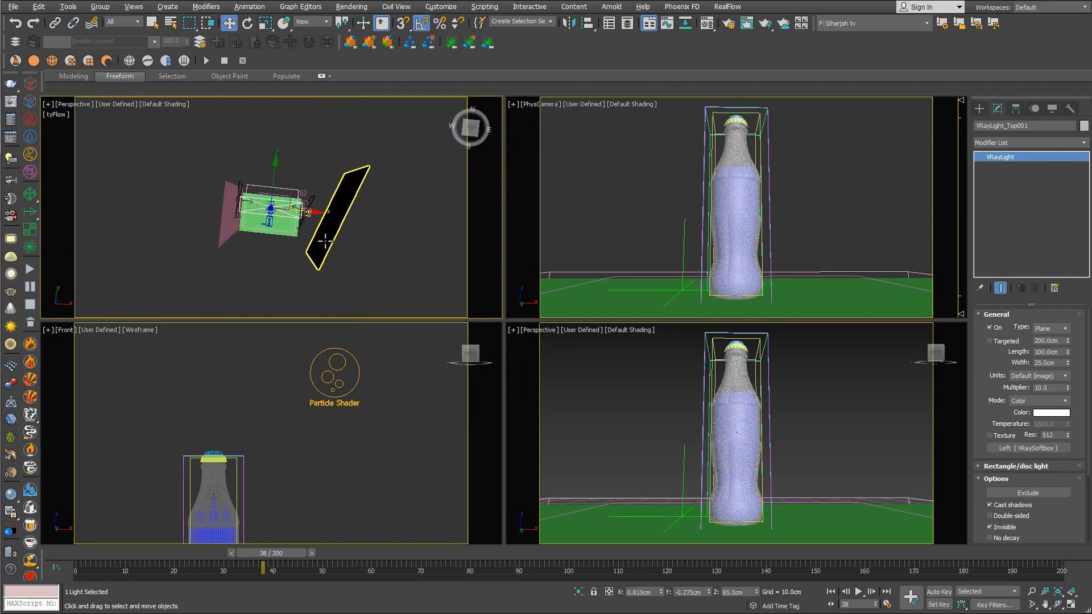
key("ctrl+r")
left_click_drag(325, 239, 312, 159)
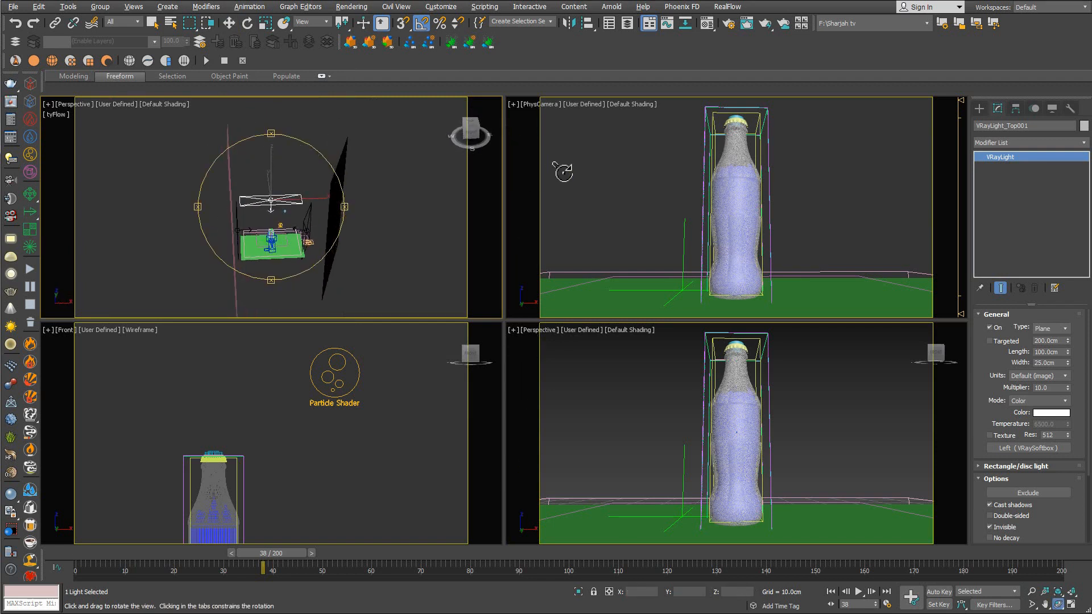
Make the camera view active and render frame 38 to examine the bubbles and the highlights on the glass.
right_click(589, 171)
right_click(592, 168)
left_click(602, 179)
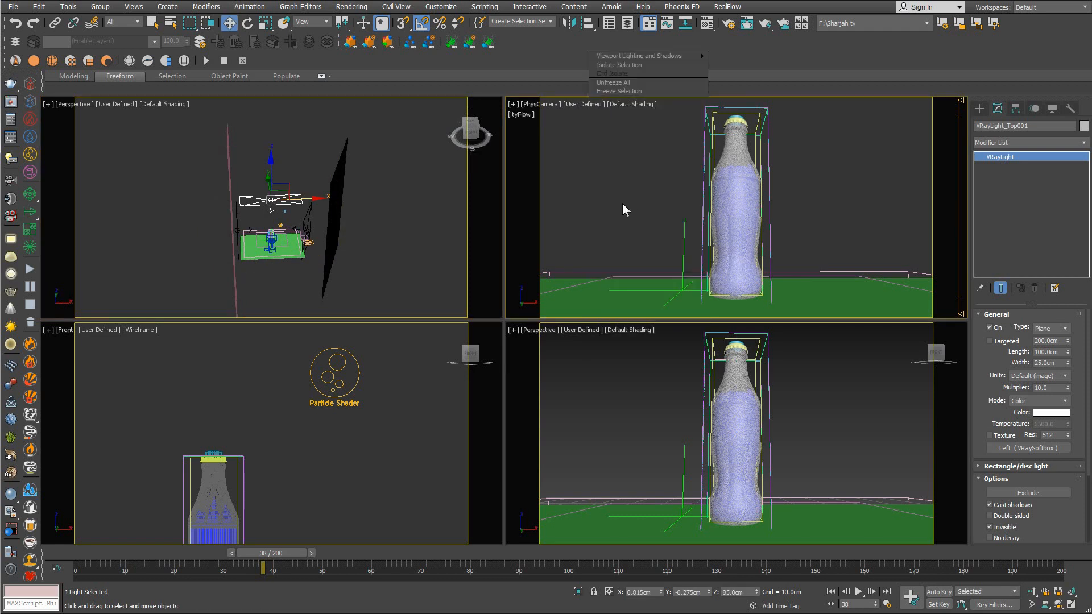
key("shift+q")
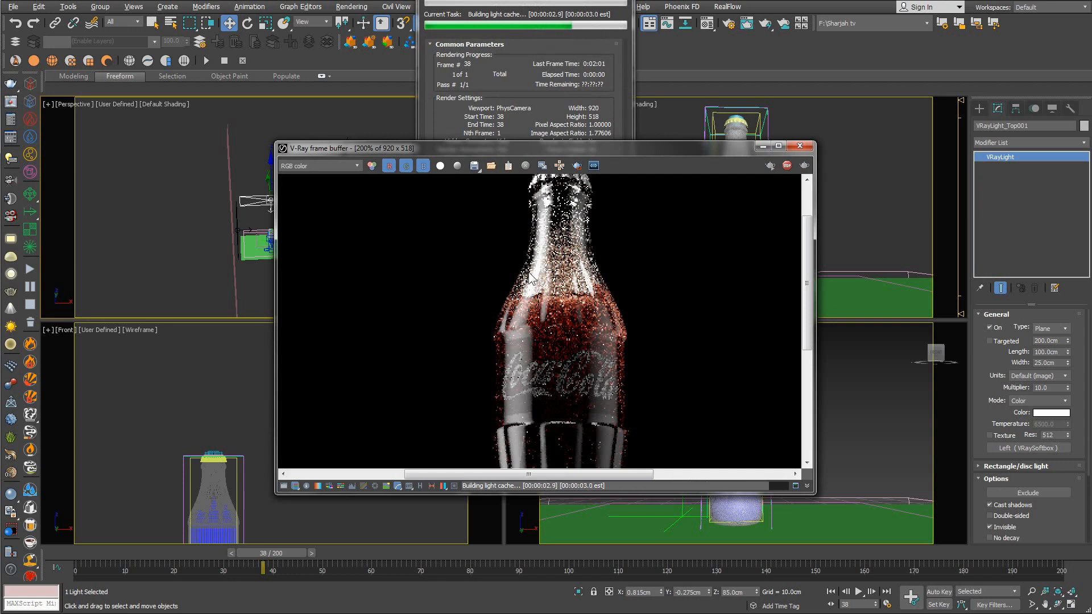
scroll(576, 281, "down", 1)
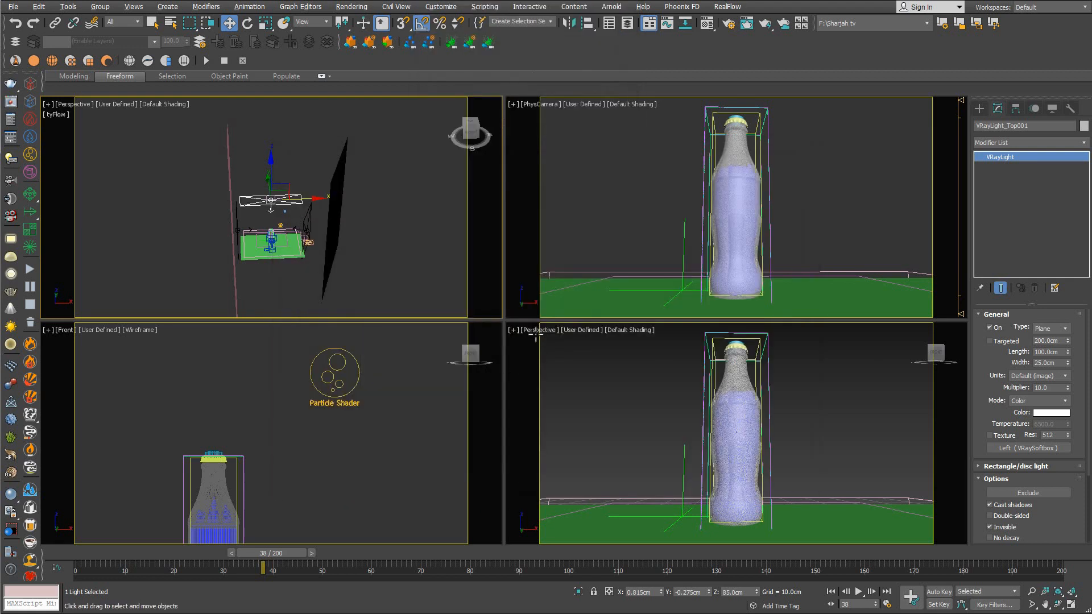
Try the Soft (water) model translucency on the Solid_Cola material, set translucency back to None, and close the Material Editor.
key("m")
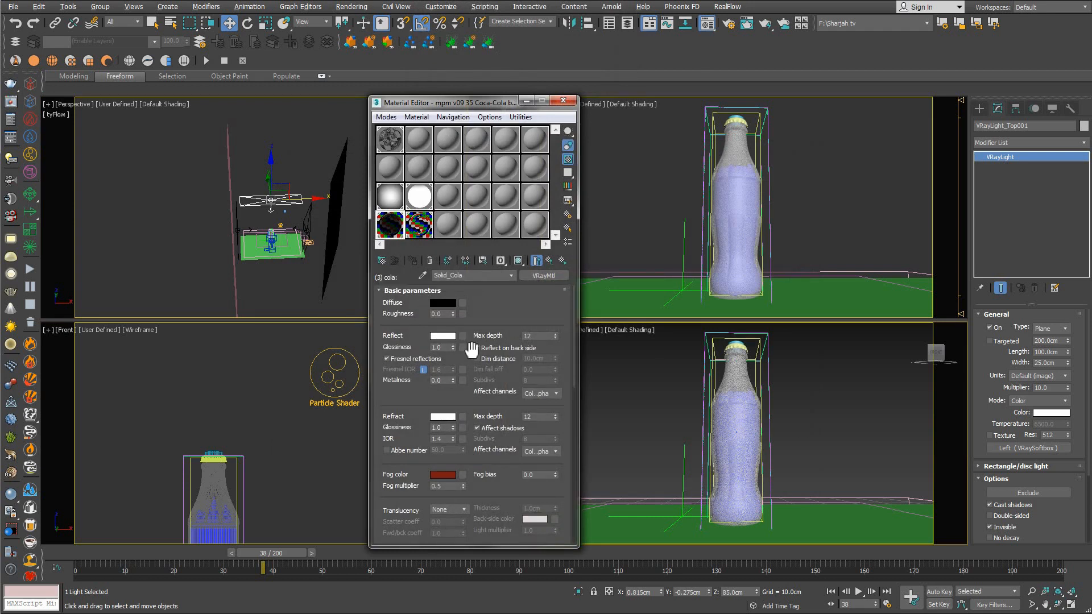
scroll(475, 475, "down", 5)
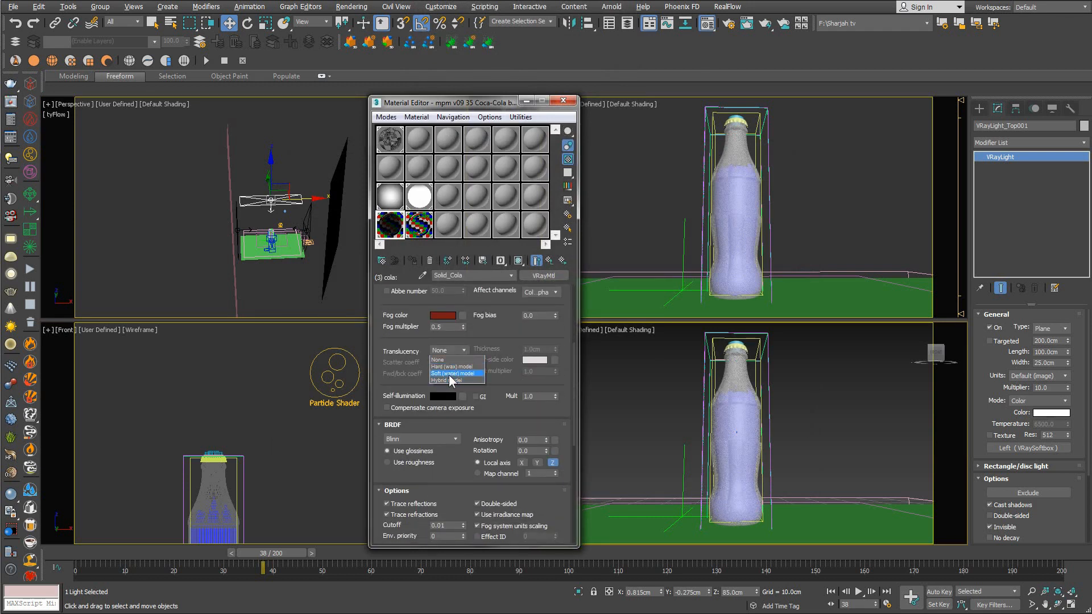
left_click(468, 375)
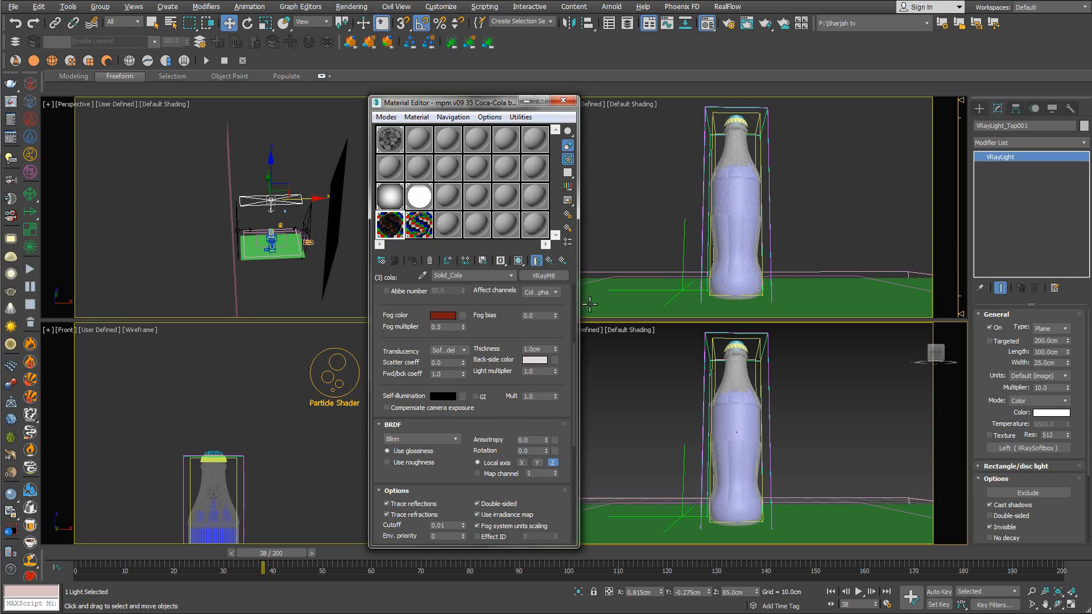
left_click(452, 350)
left_click(447, 359)
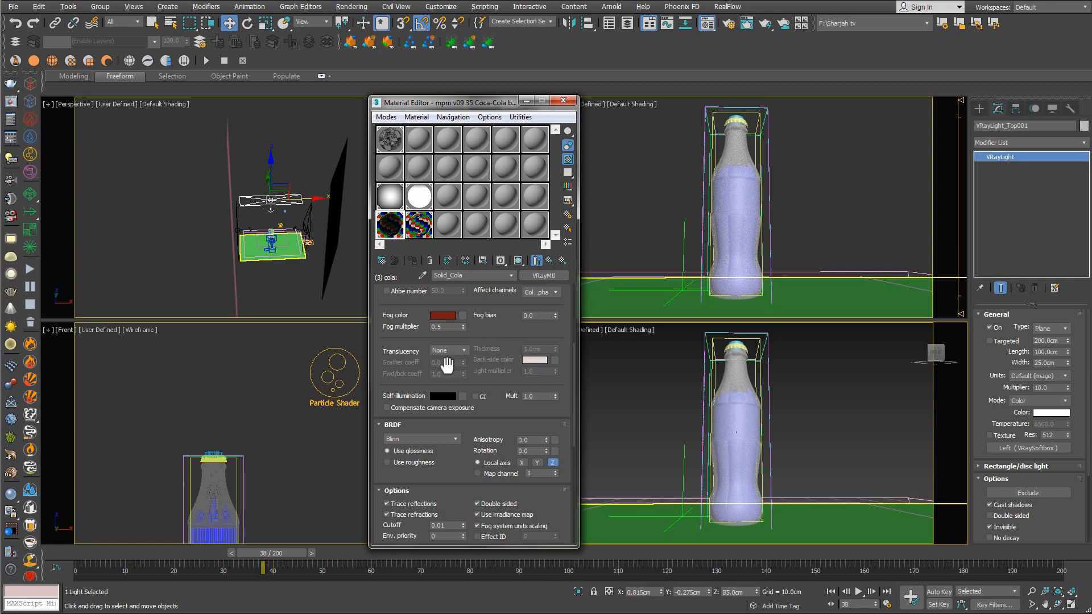
left_click(565, 101)
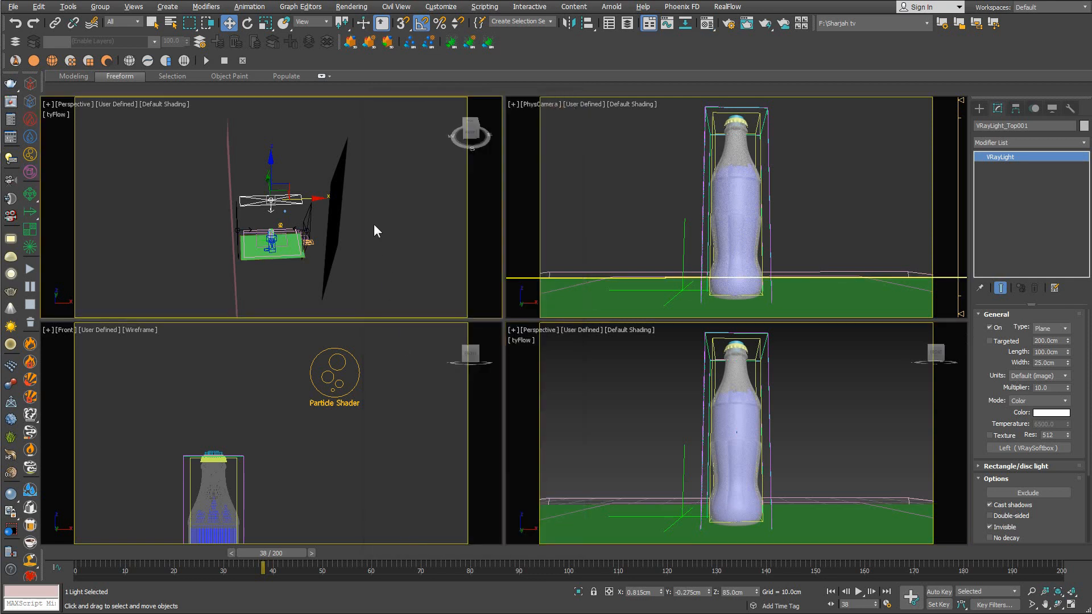
scroll(290, 228, "up", 6)
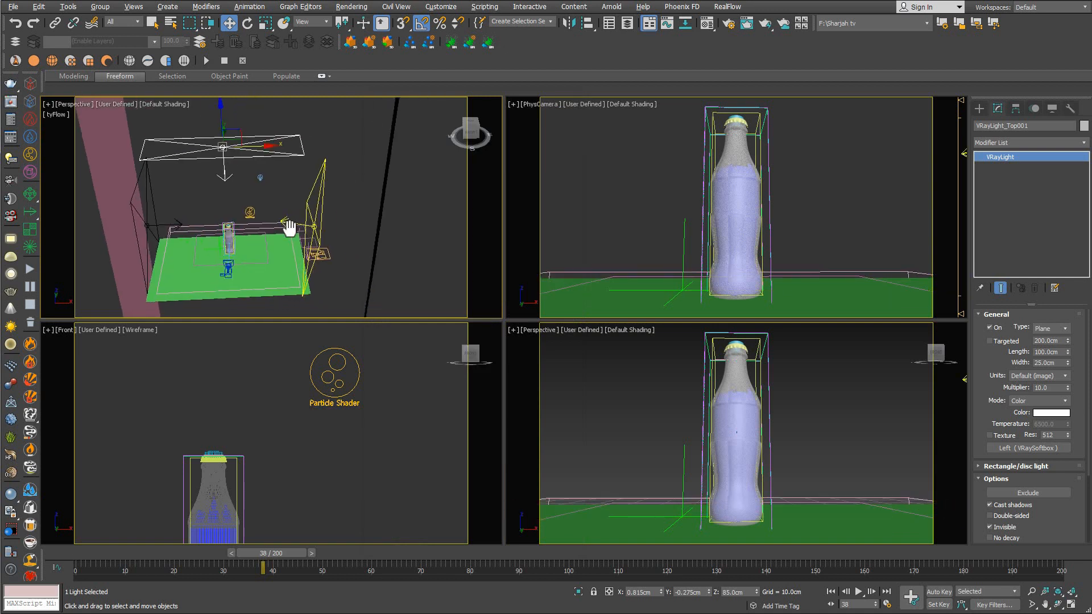
scroll(290, 228, "down", 5)
middle_click_drag(222, 218, 256, 206)
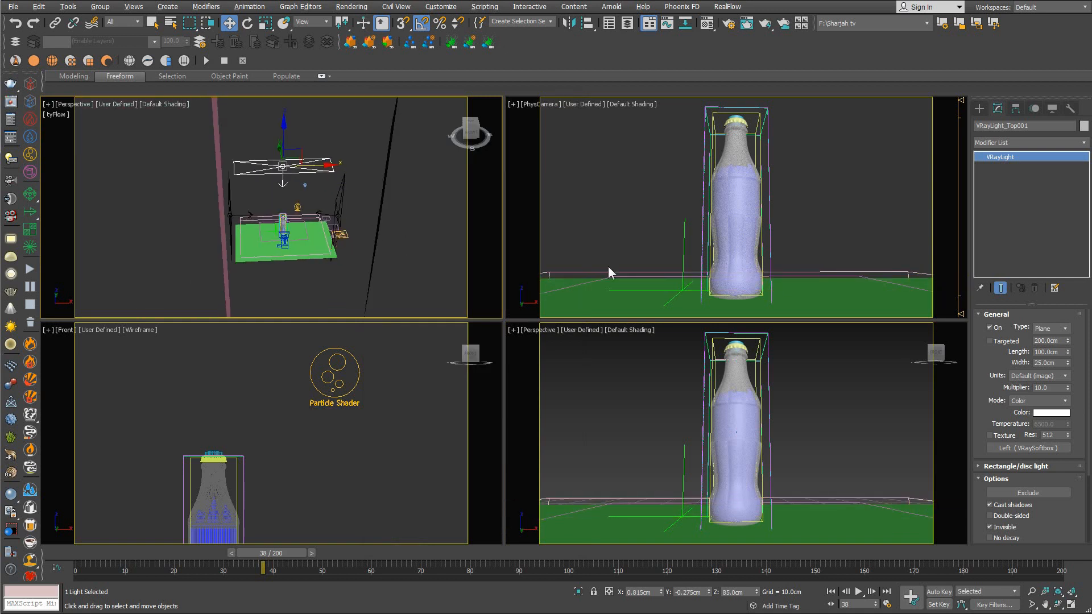
Reopen the last render in the Rendered Frame Window and examine the bottle at 2:1 and 1:1 zoom.
left_click(351, 6)
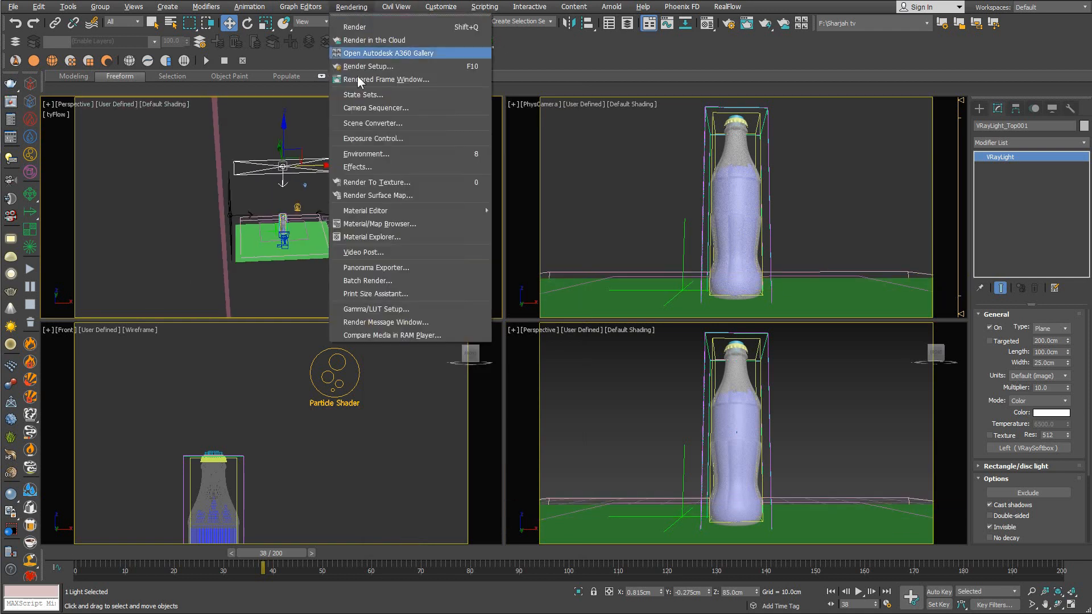
left_click(394, 79)
scroll(489, 345, "up", 1)
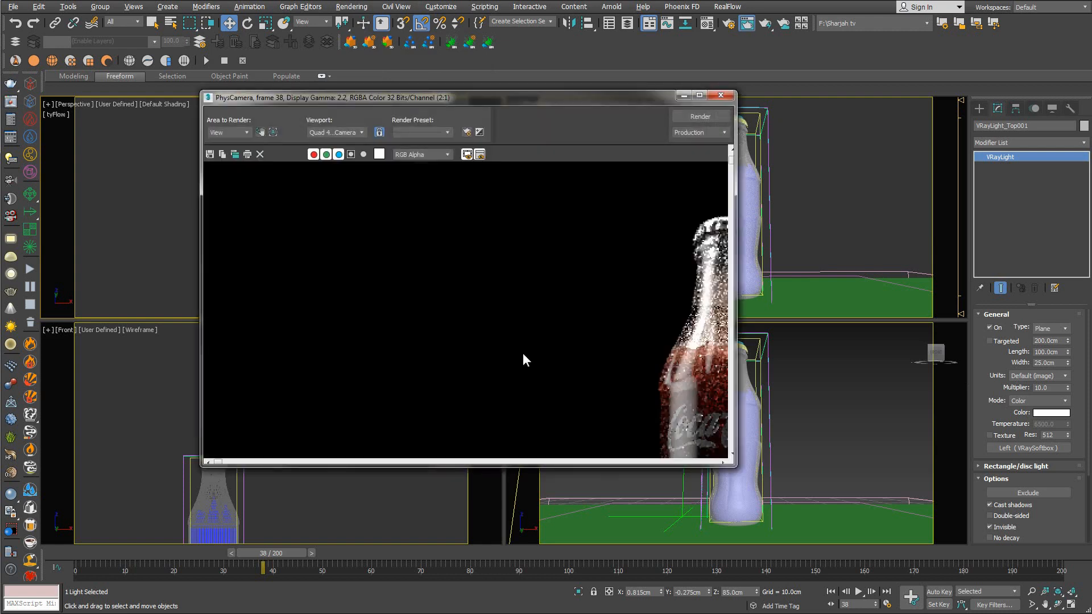
scroll(302, 249, "down", 1)
scroll(458, 265, "up", 1)
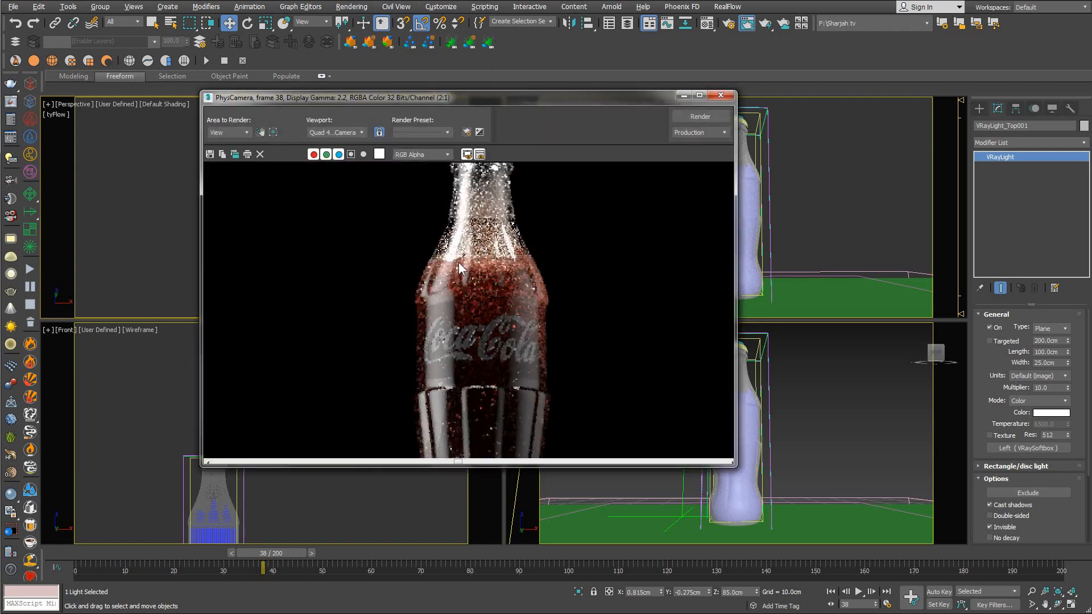
scroll(507, 310, "down", 1)
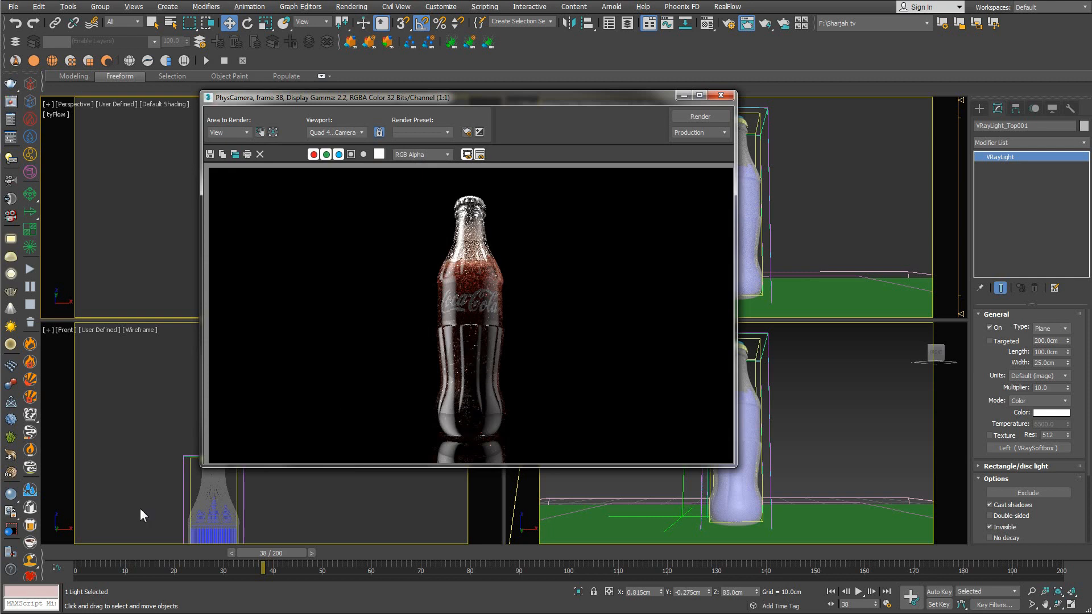
Switch to Pdplayer to view the Coke bottle reference photo, then minimize it and the rendered frame window.
left_click(179, 613)
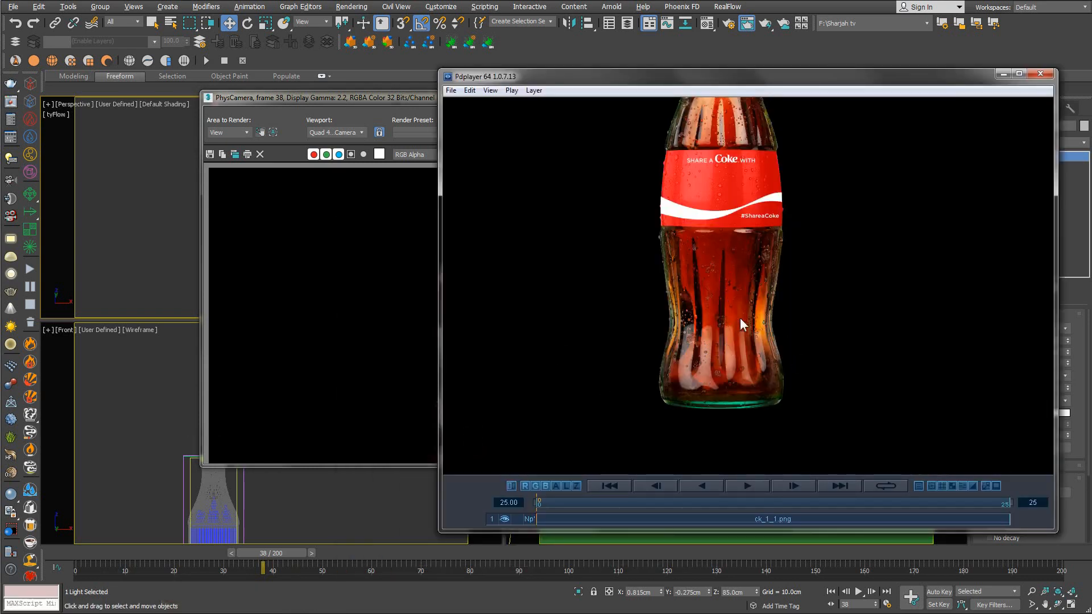
left_click(1003, 75)
left_click(684, 97)
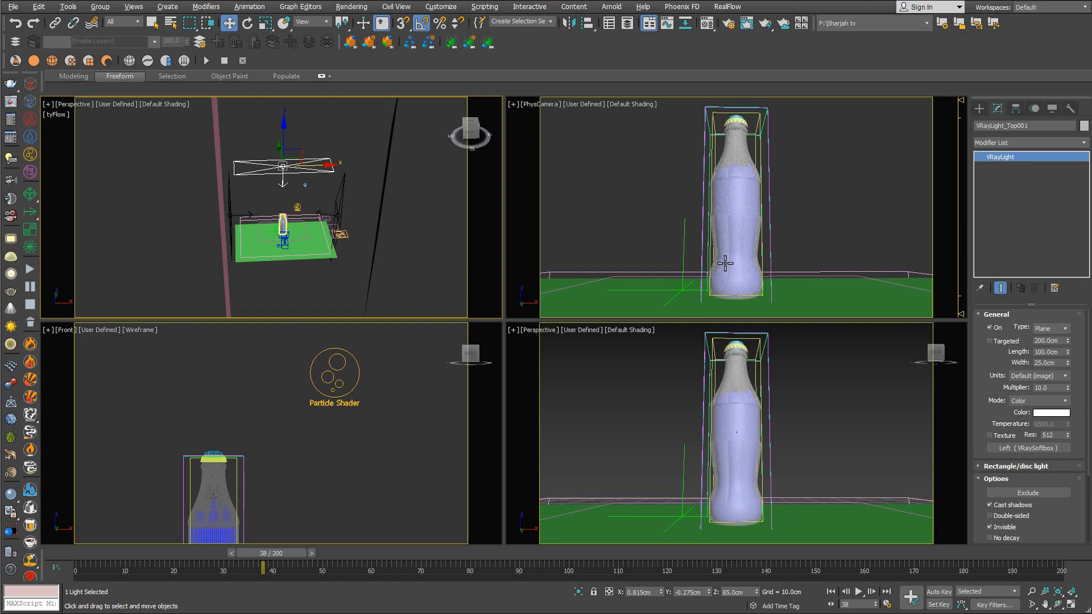
right_click(306, 245)
left_click(319, 215)
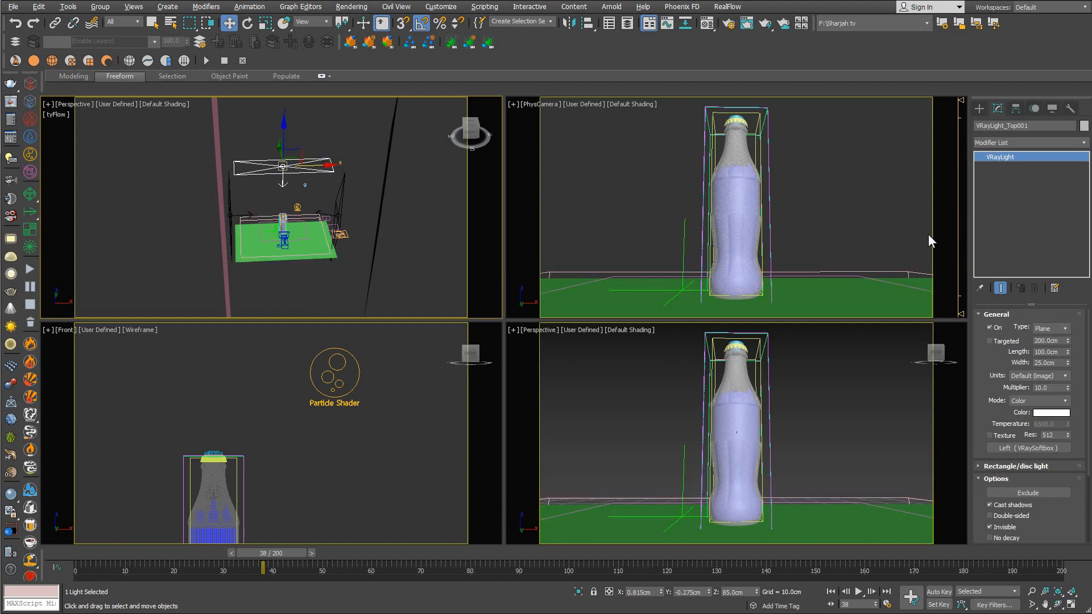
left_click(980, 107)
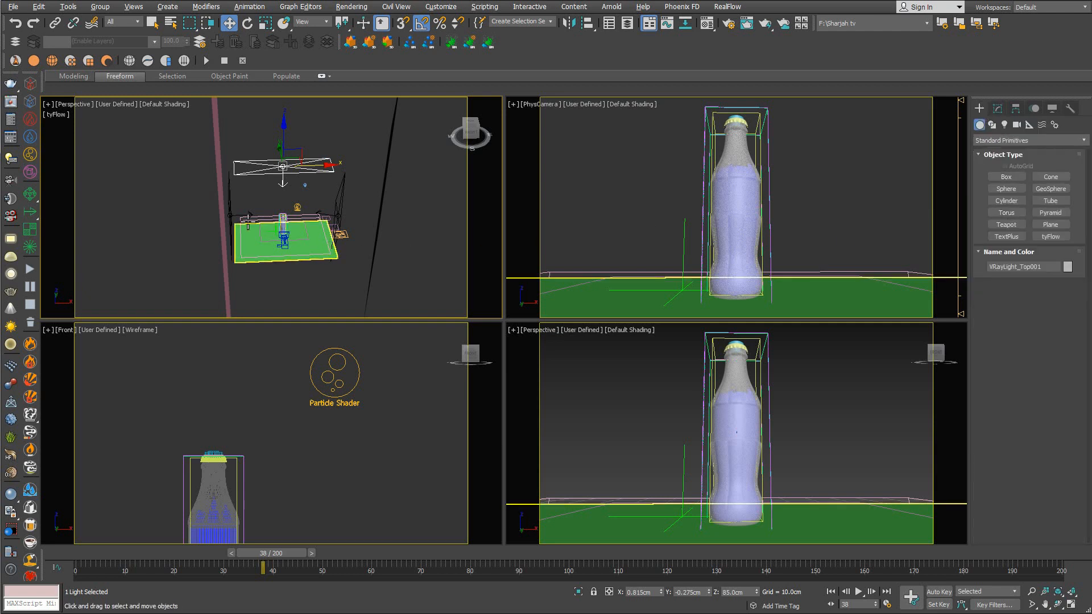
Look through the scene's lights in the Scene Explorer and inspect the setup around the bottle from above.
left_click(77, 8)
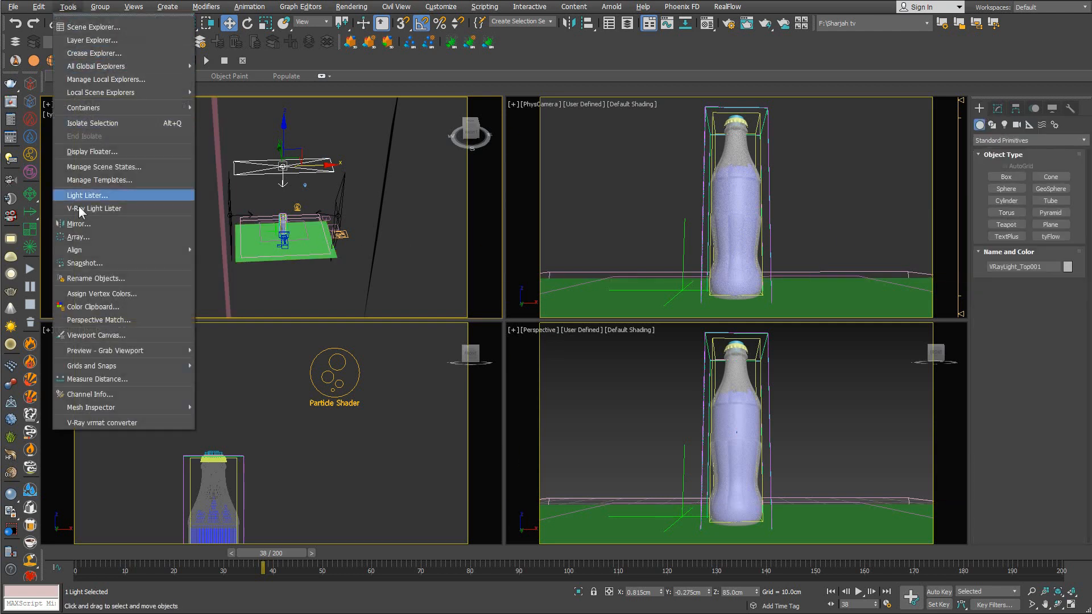
mouse_move(91, 8)
left_click(201, 127)
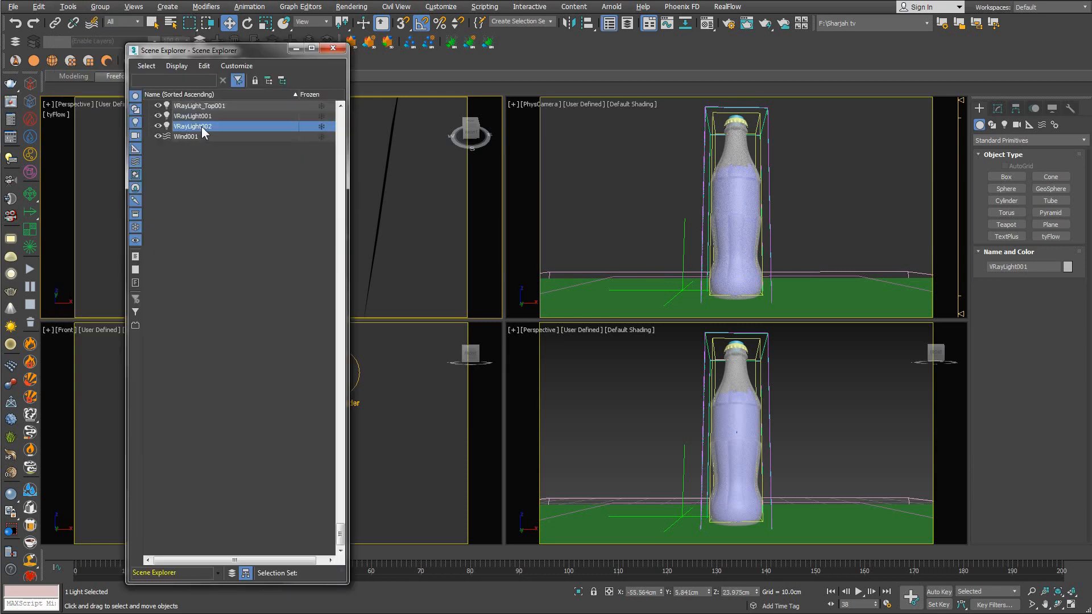
left_click_drag(340, 543, 339, 484)
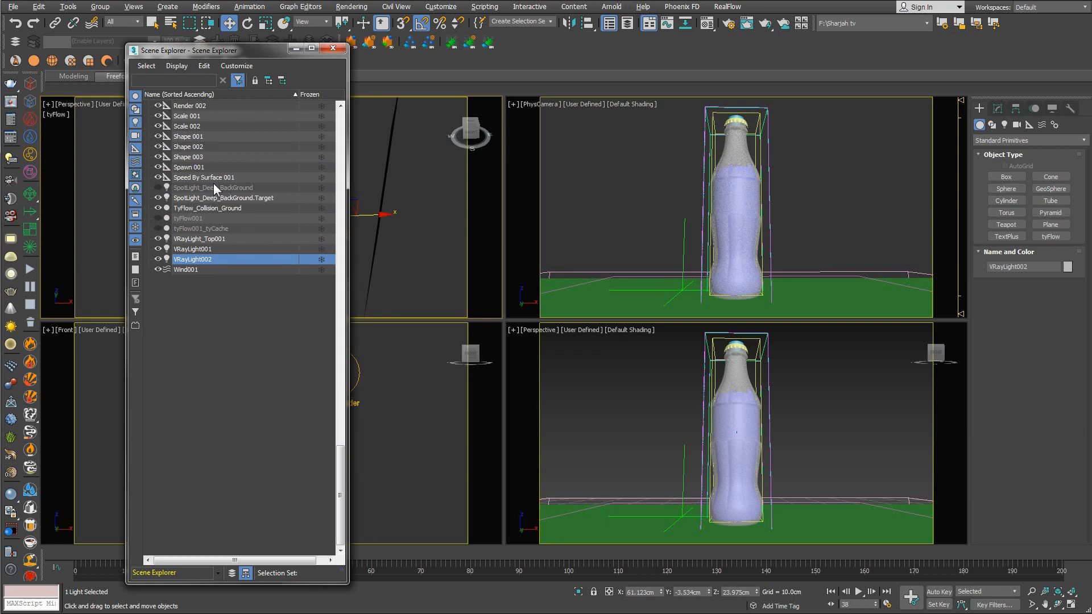
left_click(220, 199)
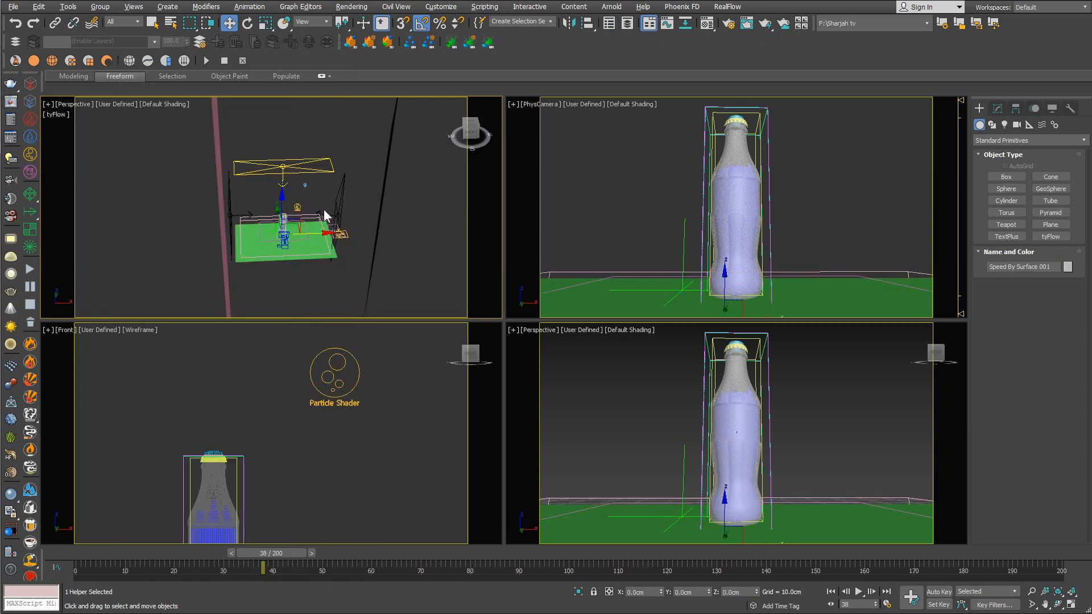
mouse_move(324, 213)
middle_mouse_down()
mouse_move(318, 227)
mouse_move(338, 232)
mouse_move(329, 227)
mouse_move(287, 282)
mouse_move(319, 234)
middle_mouse_up()
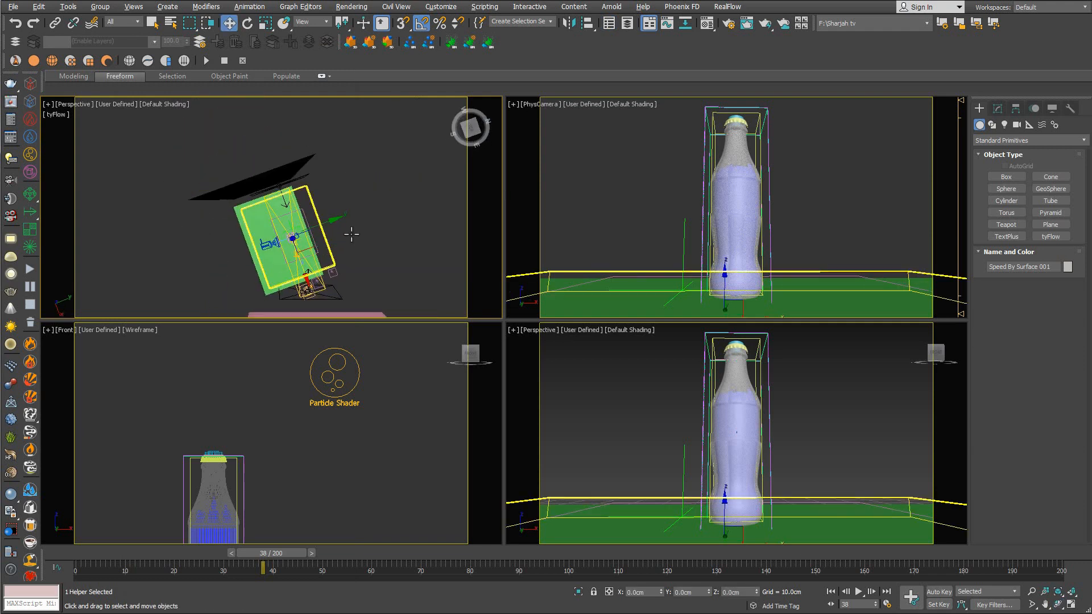
Create a standard Target Direct light in the top view, starting behind the bottle and aimed at it over about 40 cm.
left_click(1005, 125)
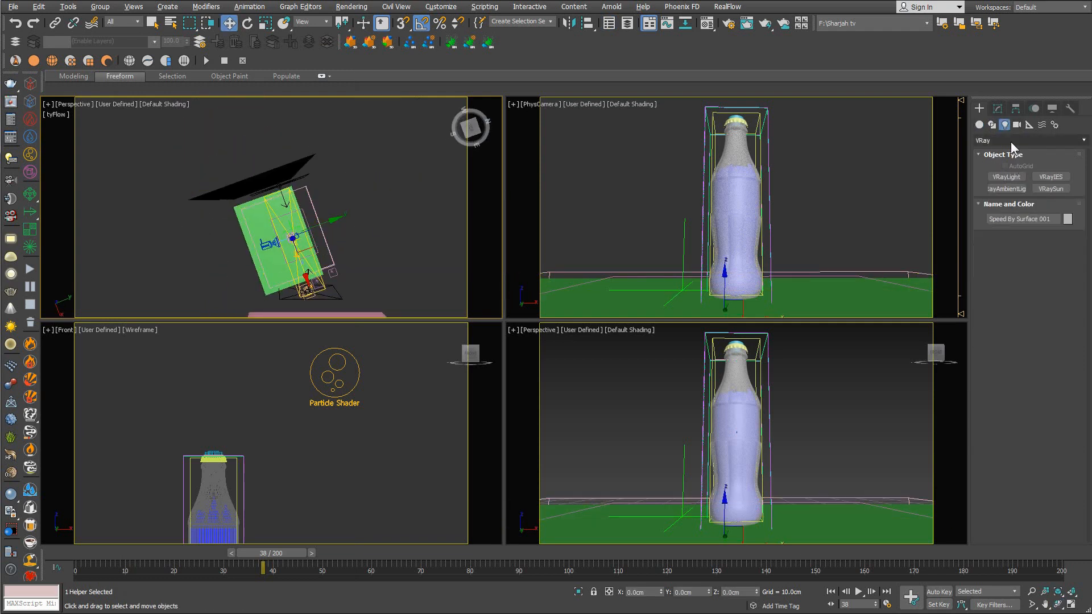
left_click(1011, 142)
left_click(1002, 161)
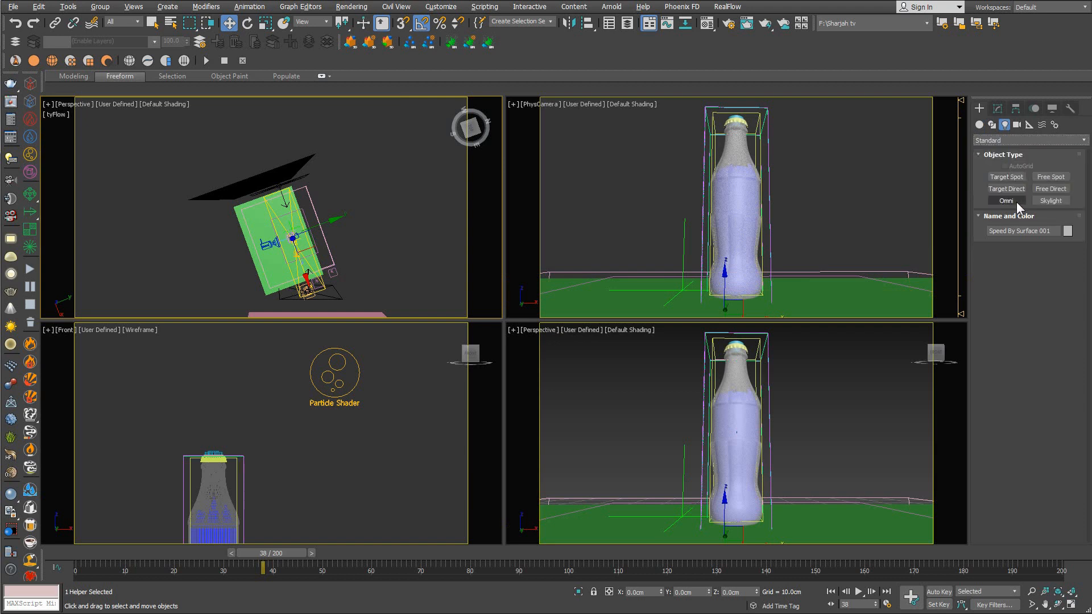
left_click(1014, 190)
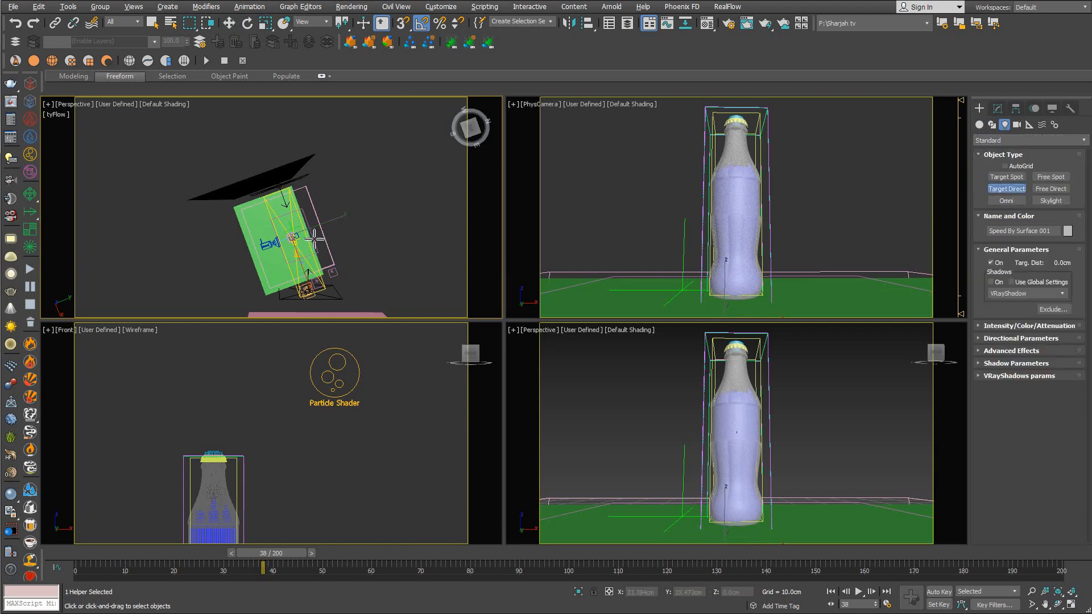
middle_click_drag(314, 239, 323, 234)
key("t")
scroll(273, 250, "up", 4)
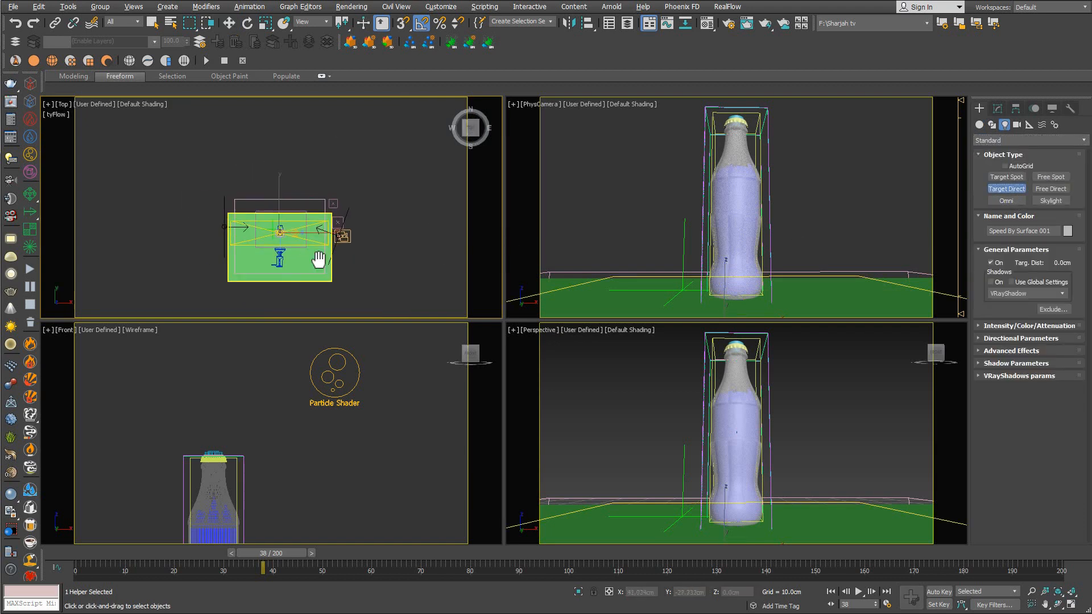
left_click_drag(285, 171, 285, 213)
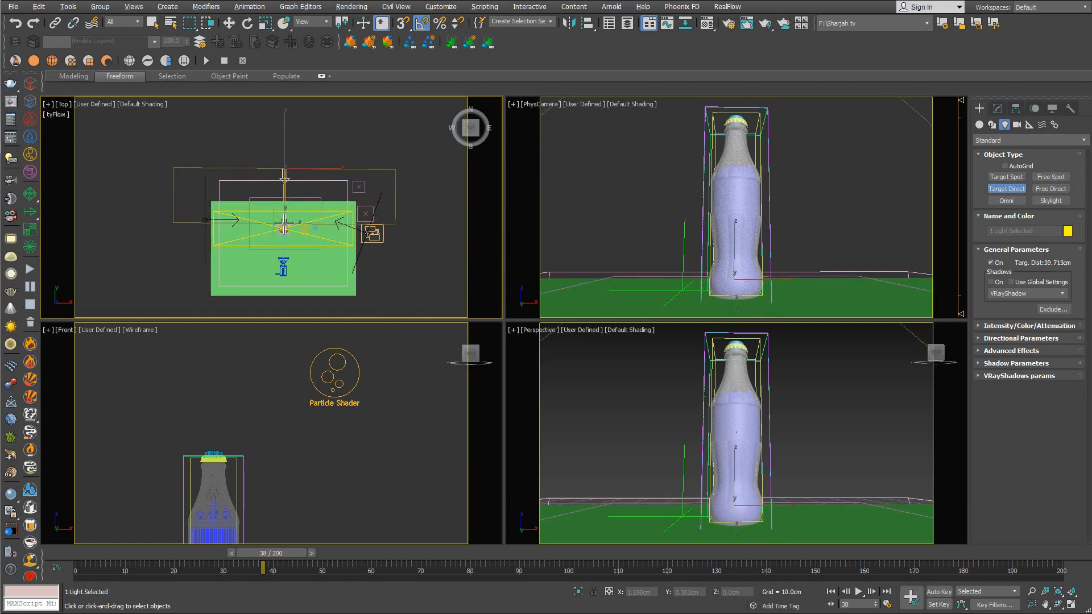
Restrict selection to Lights and select the new directional light together with its target.
key("w")
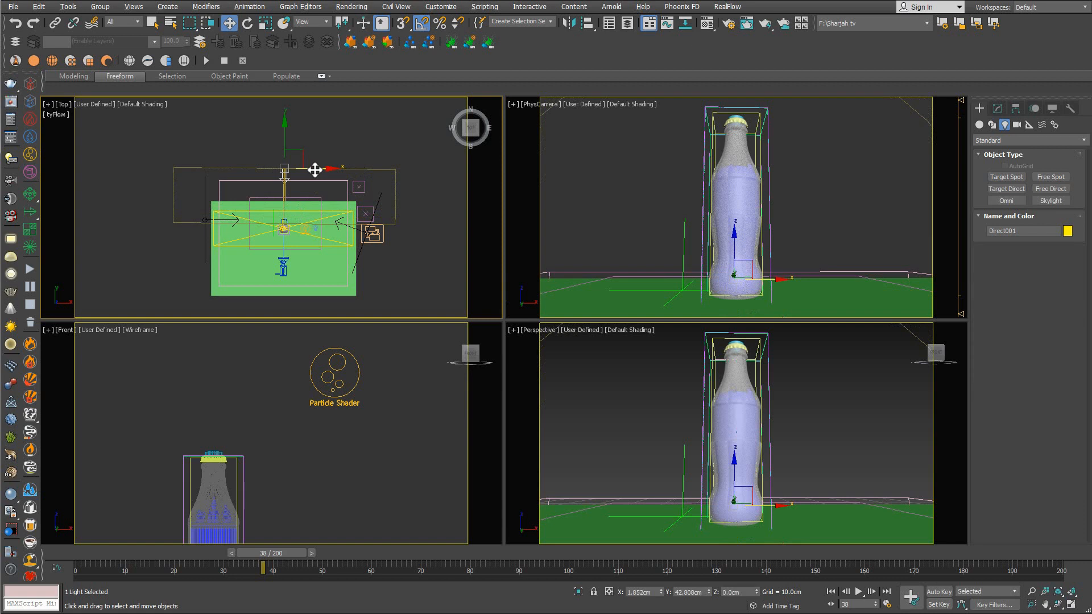
left_click(128, 20)
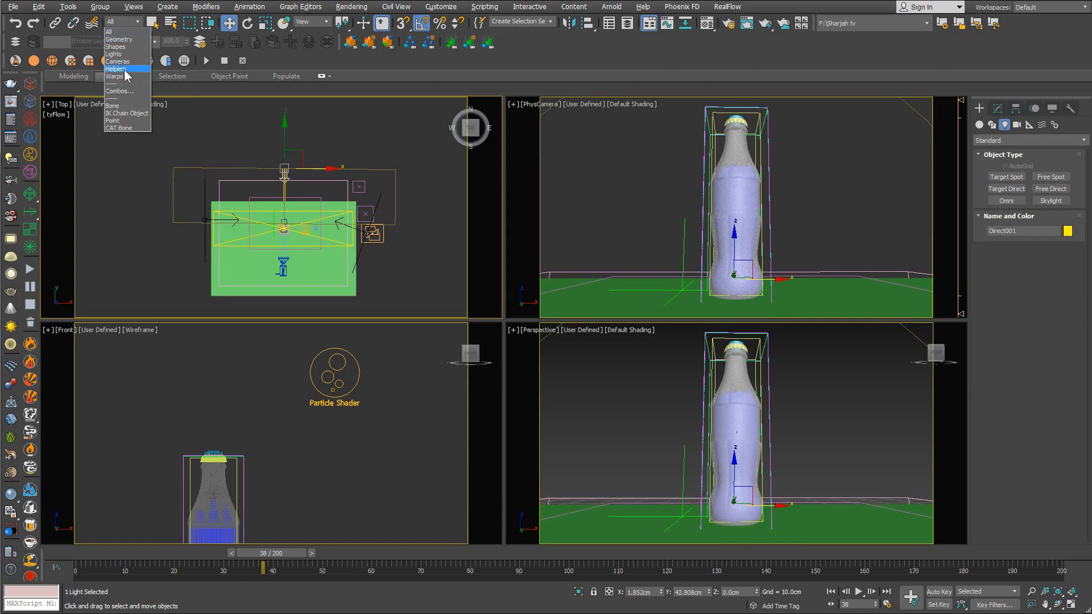
left_click(113, 54)
mouse_move(276, 211)
left_mouse_down()
mouse_move(307, 241)
mouse_move(294, 210)
left_mouse_up()
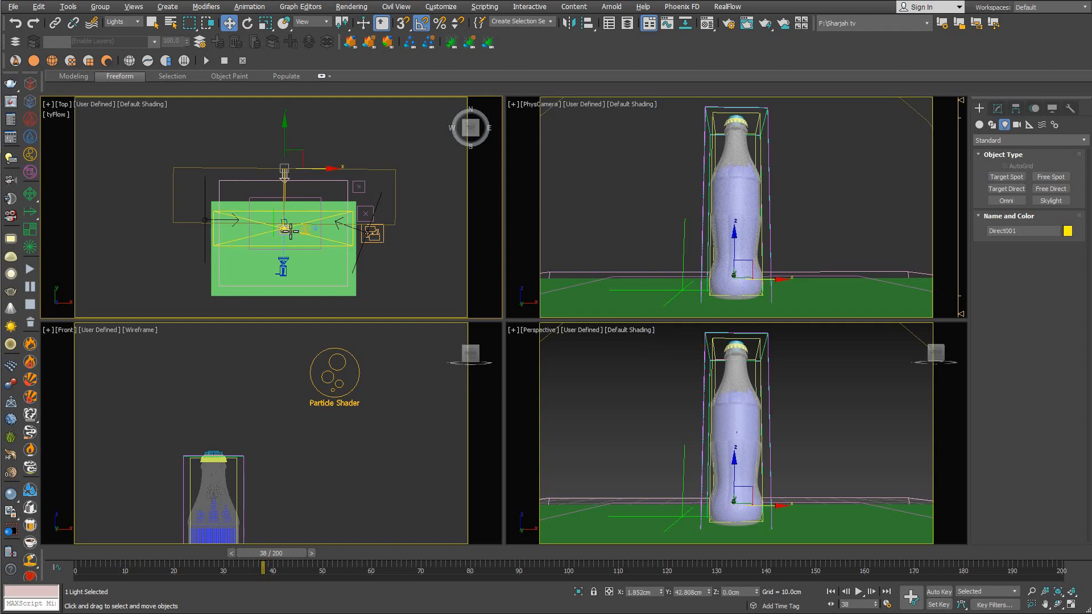
right_click(286, 194)
left_click(264, 181)
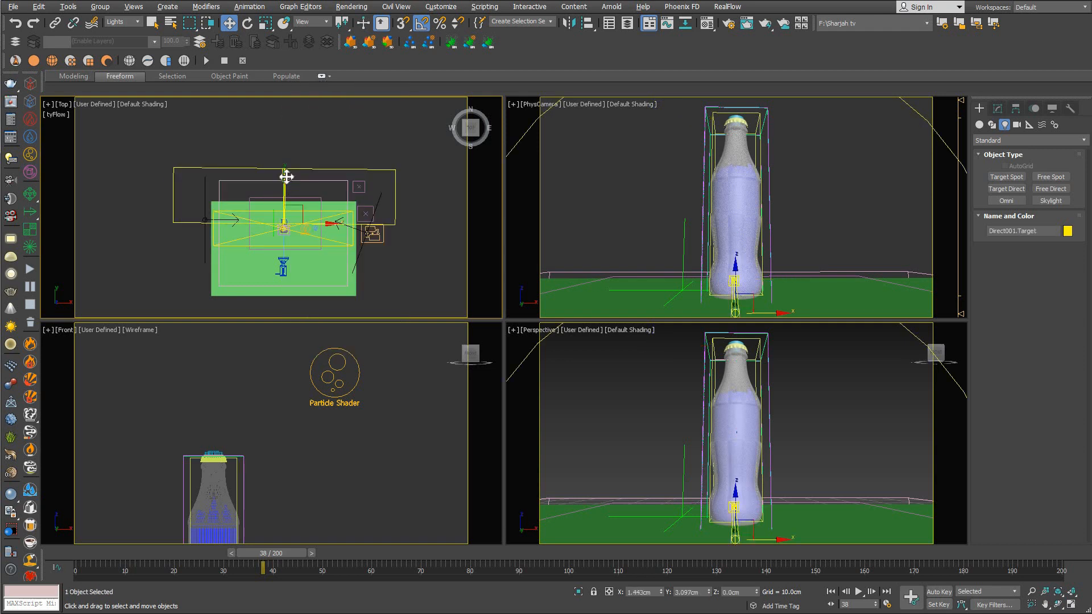
left_click(285, 176)
left_click_drag(310, 198, 314, 198)
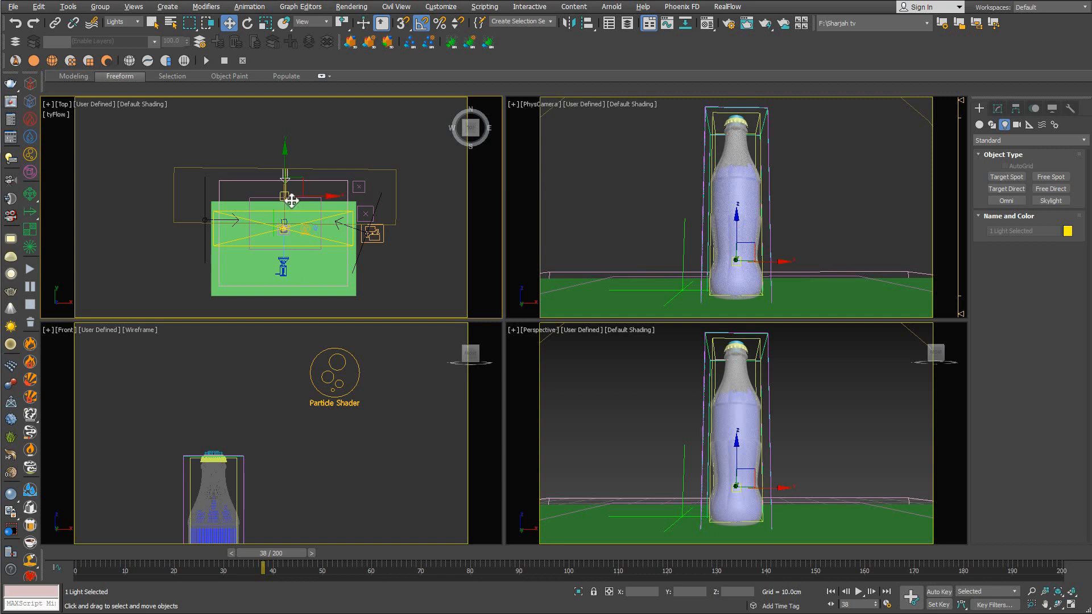
Raise the directional light's target to about Z 3.7 cm and lower the light itself to about Z -1.2 cm.
scroll(291, 199, "up", 3)
middle_click_drag(296, 227, 268, 236)
key("p")
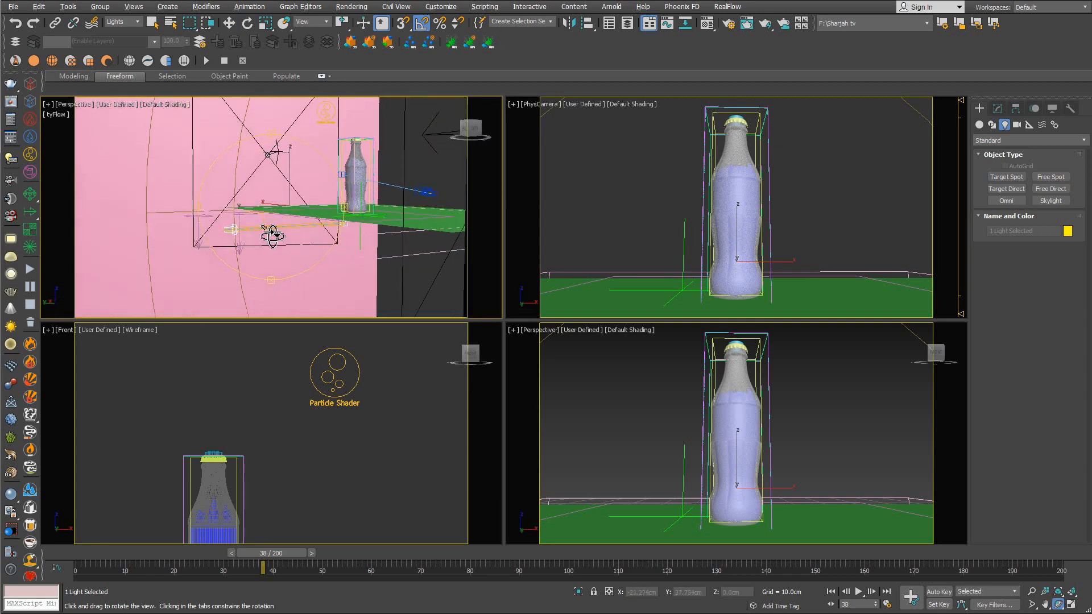
key("w")
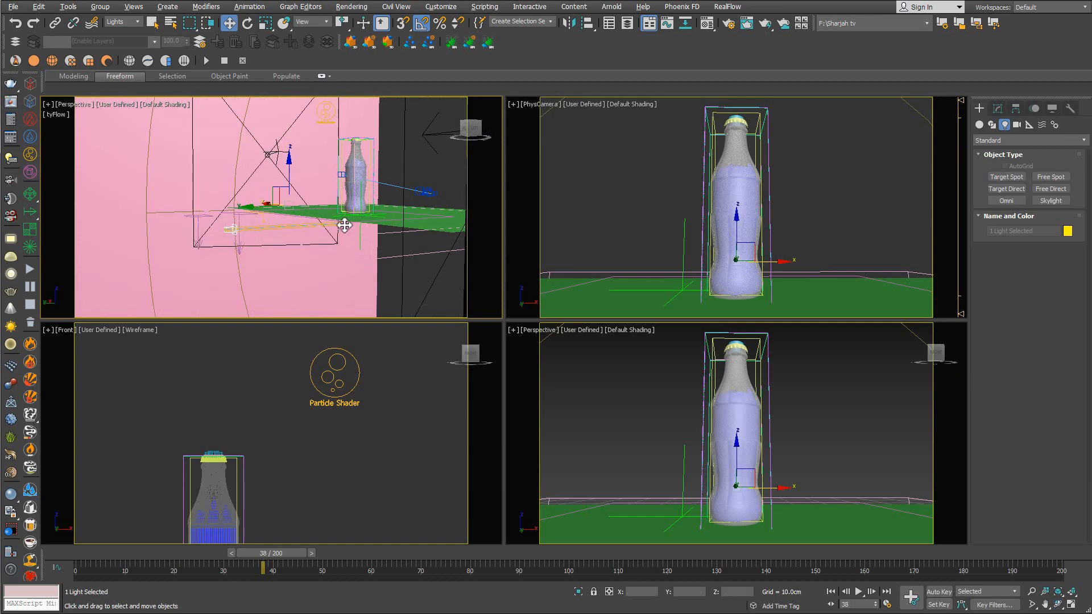
left_click_drag(344, 226, 344, 190)
left_click(232, 231)
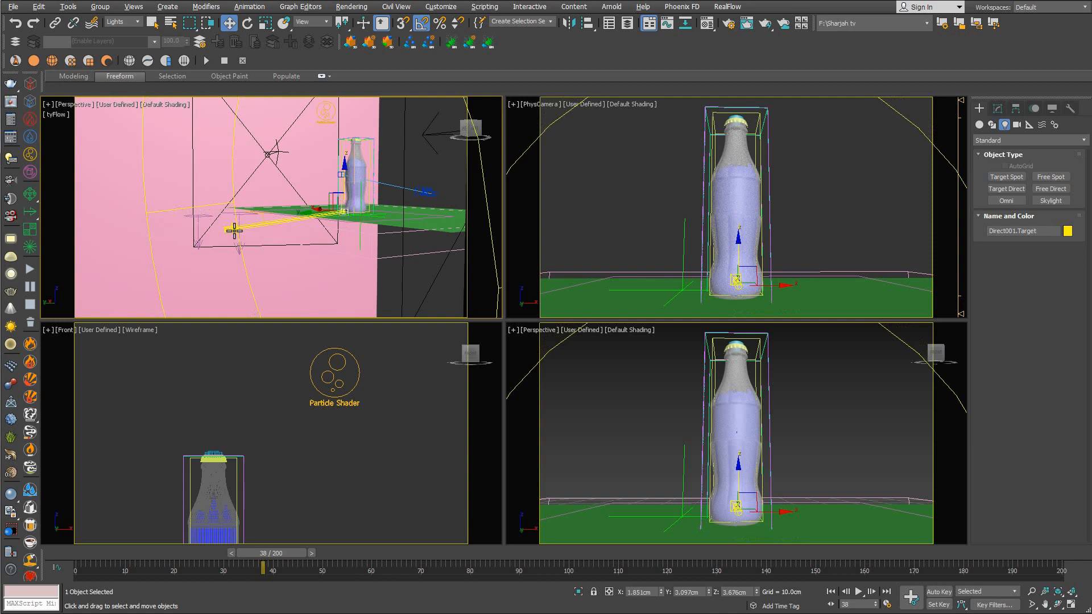
left_click_drag(232, 231, 233, 235)
right_click(234, 220)
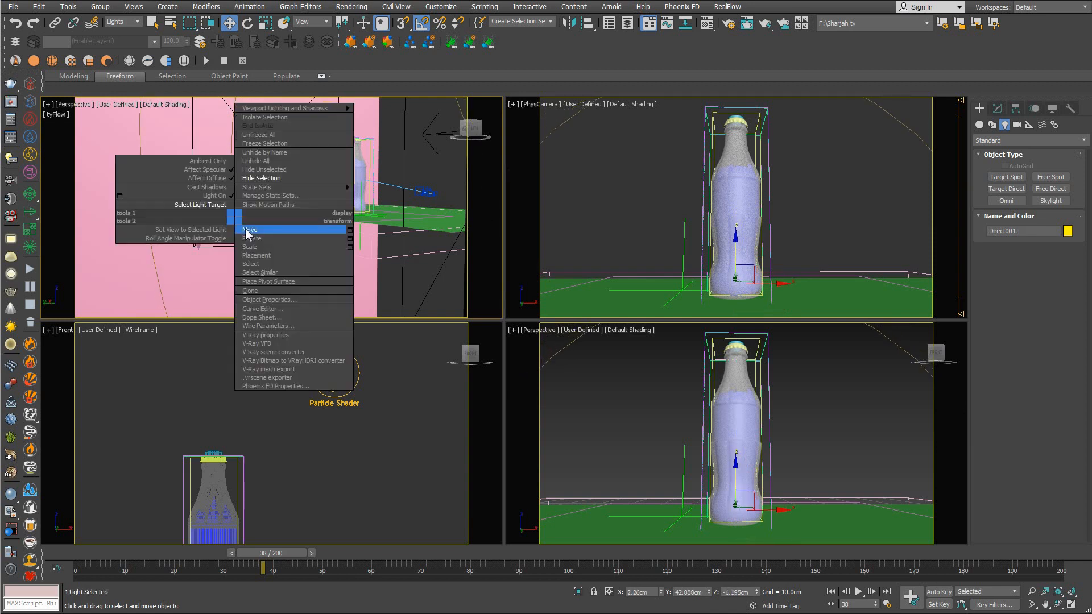
left_click(247, 233)
Set the directional light's multiplier to 10 and its decay type to Inverse Square.
scroll(225, 243, "down", 3)
middle_click_drag(250, 237, 293, 273)
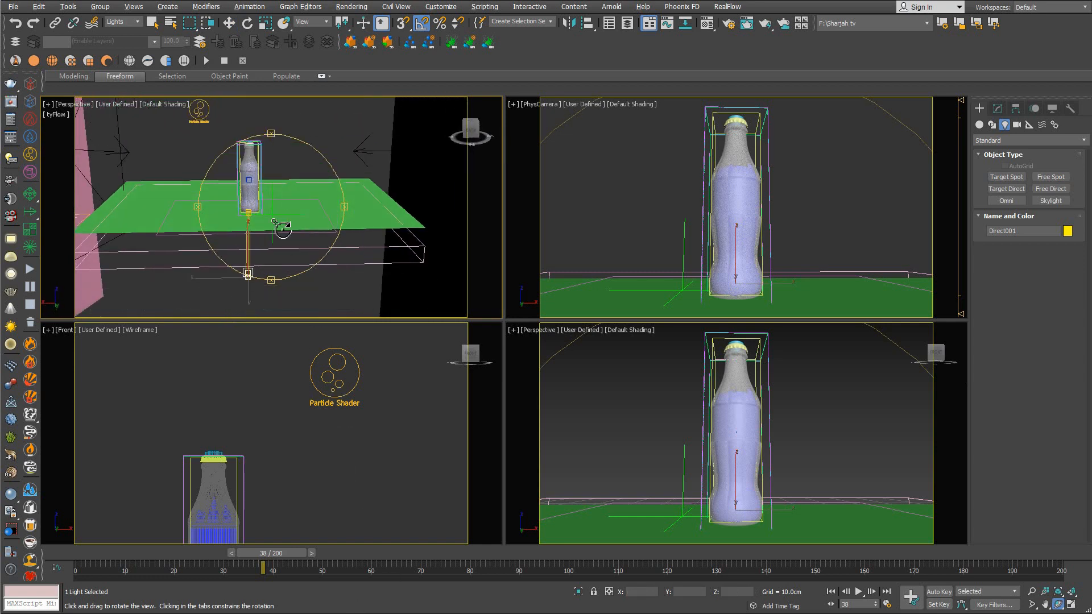
left_click(998, 108)
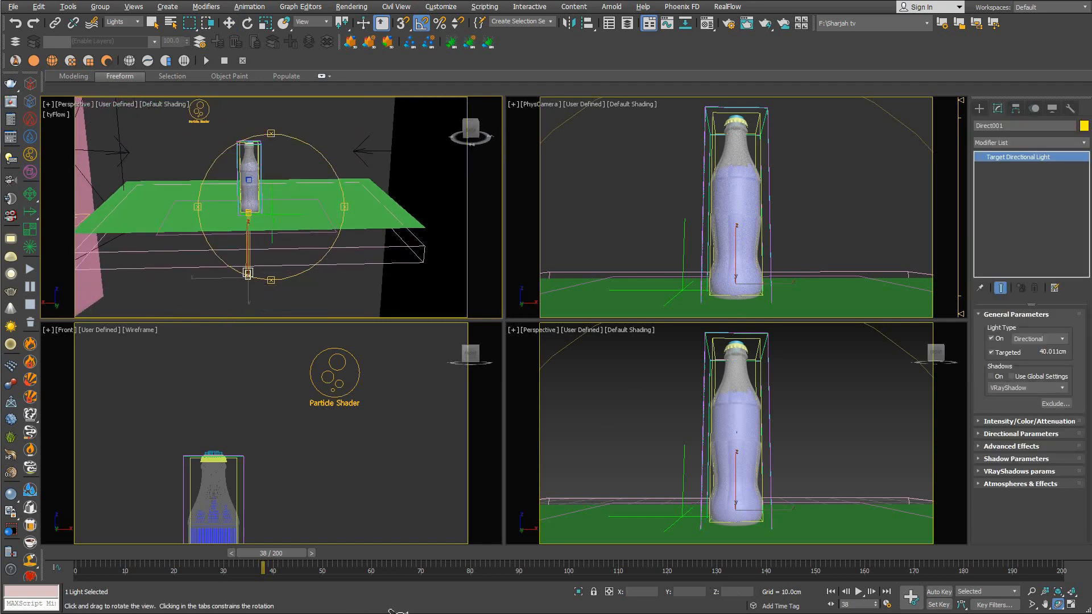
left_click(1049, 421)
left_click(1031, 402)
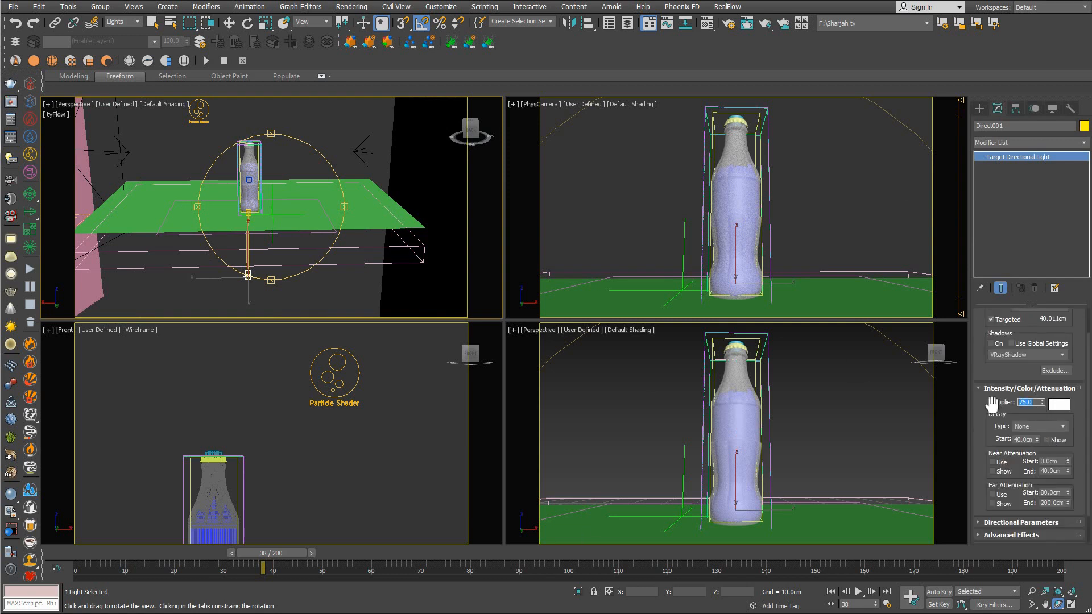
type("10")
key("Return")
scroll(995, 357, "up", 1)
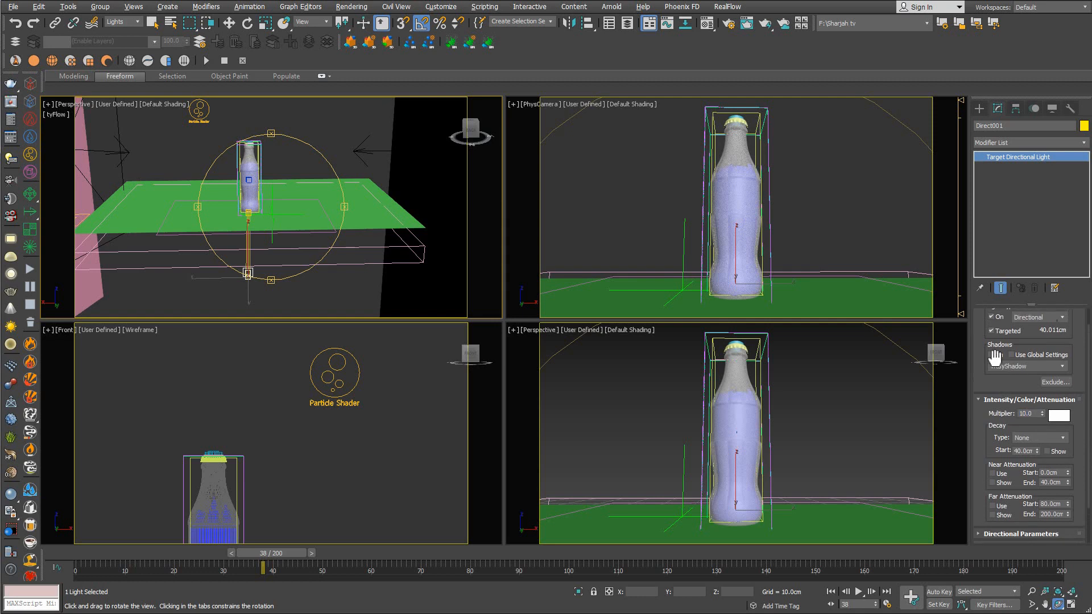
scroll(996, 357, "down", 3)
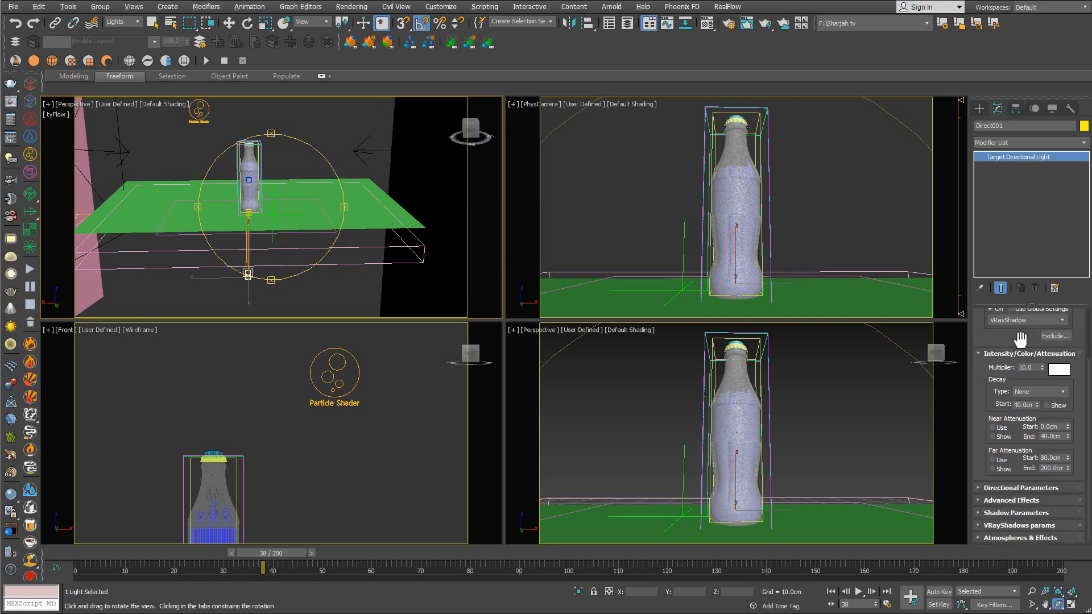
left_click(1040, 391)
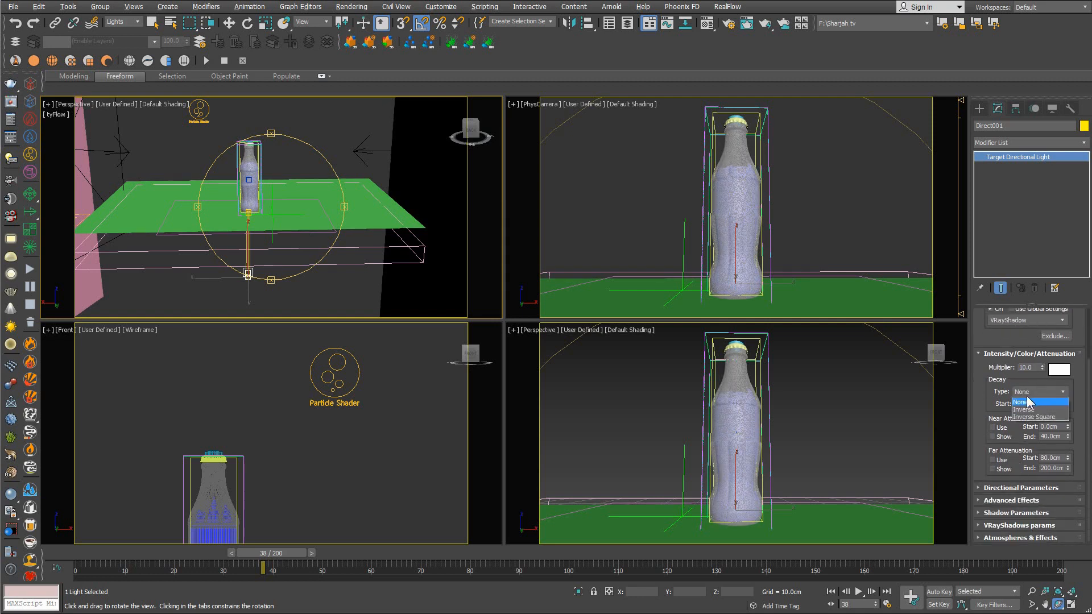
left_click(1029, 421)
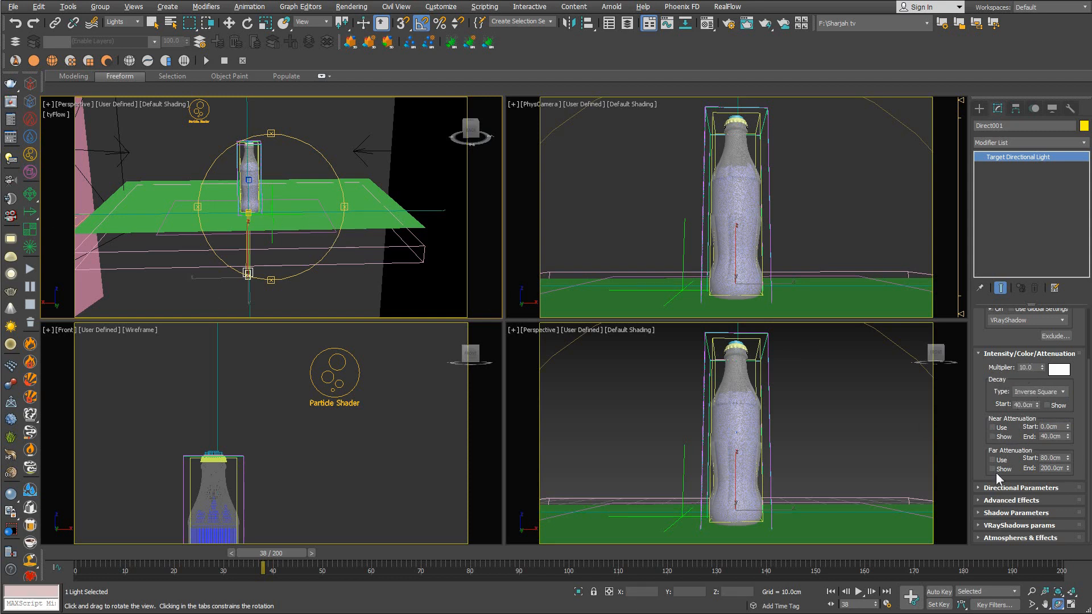
Make the directional light's cone rectangular with a 19 cm hotspot, 25 cm falloff and an aspect of about 1.79.
left_click(1017, 488)
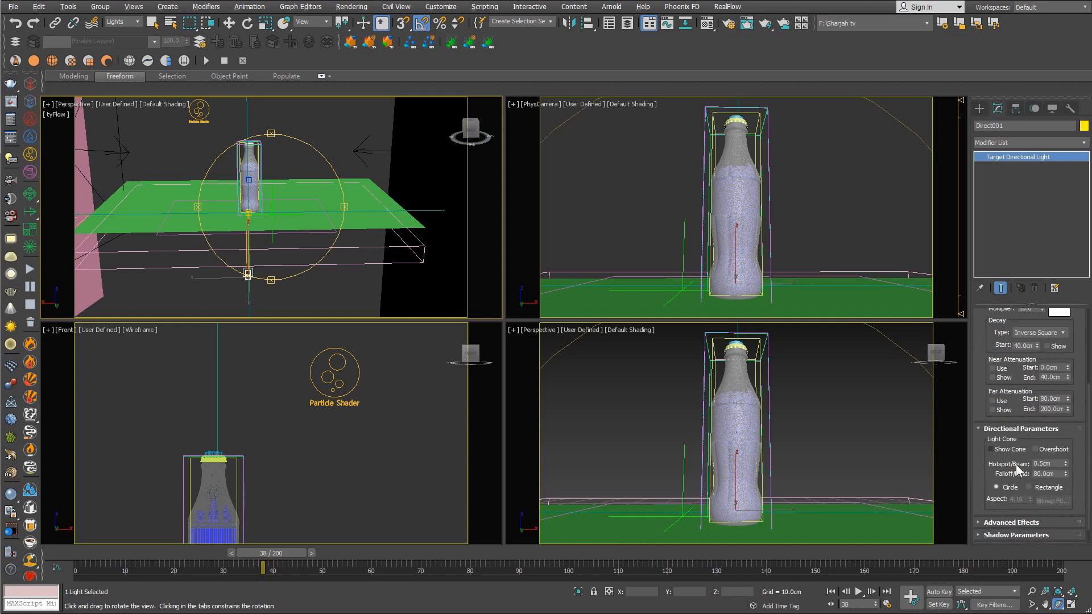
mouse_move(275, 244)
left_mouse_down()
mouse_move(263, 219)
mouse_move(280, 226)
mouse_move(256, 239)
mouse_move(262, 250)
mouse_move(292, 236)
mouse_move(248, 247)
mouse_move(214, 302)
mouse_move(270, 246)
left_mouse_up()
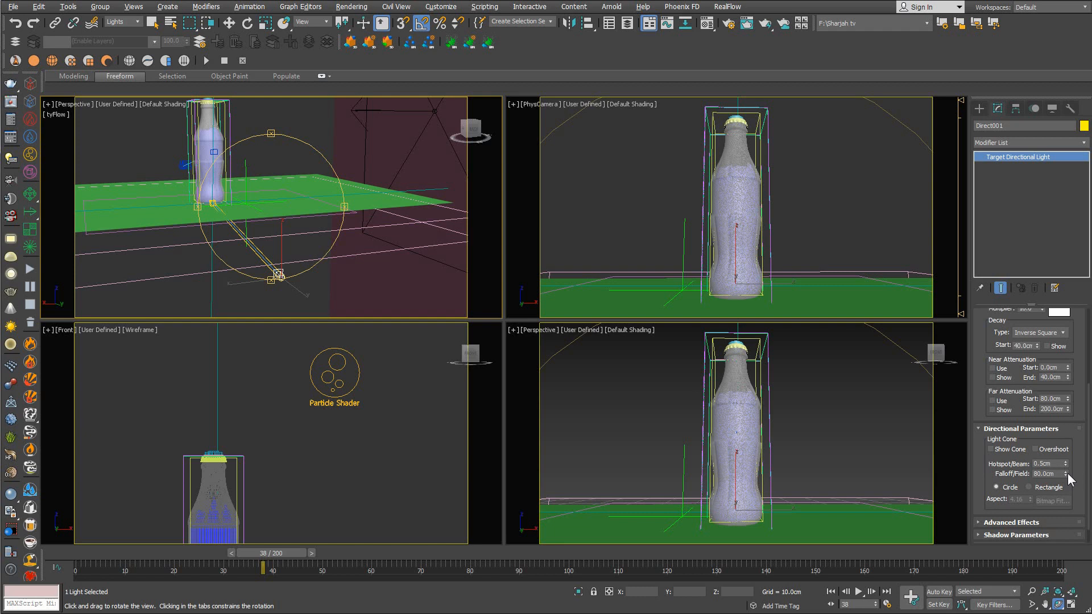
left_click_drag(1066, 464, 1071, 434)
left_click(1030, 487)
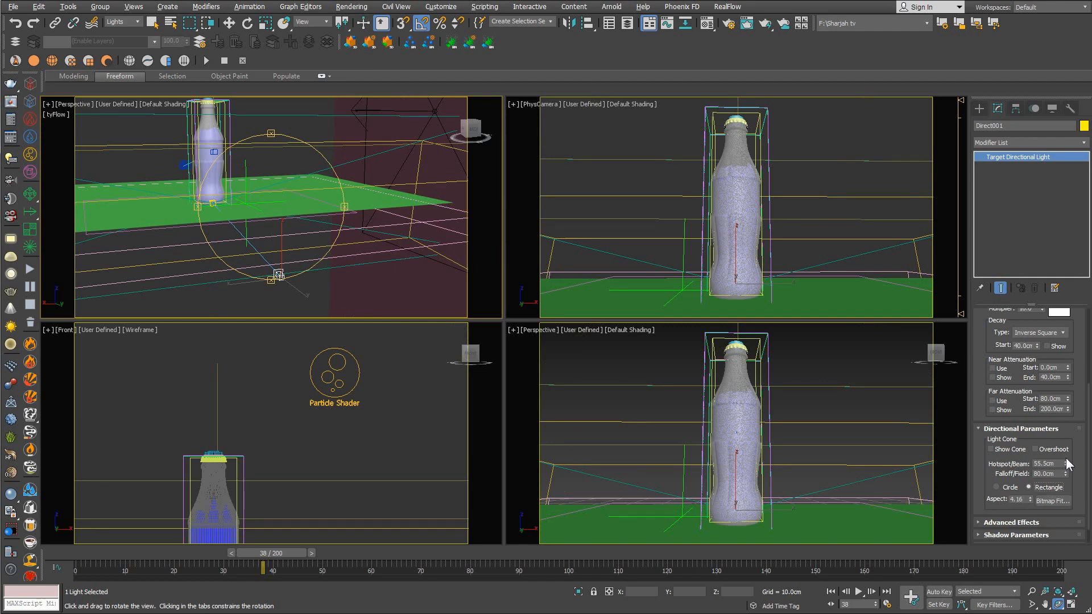
mouse_move(1067, 464)
left_mouse_down()
mouse_move(1066, 454)
mouse_move(1063, 480)
left_mouse_up()
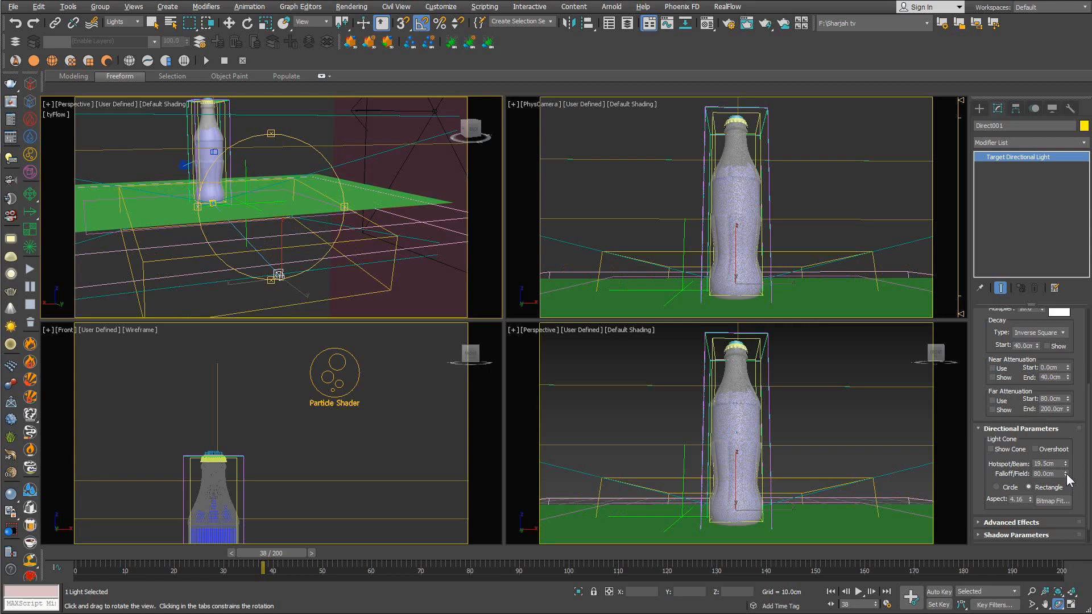
left_click_drag(1065, 474, 1059, 506)
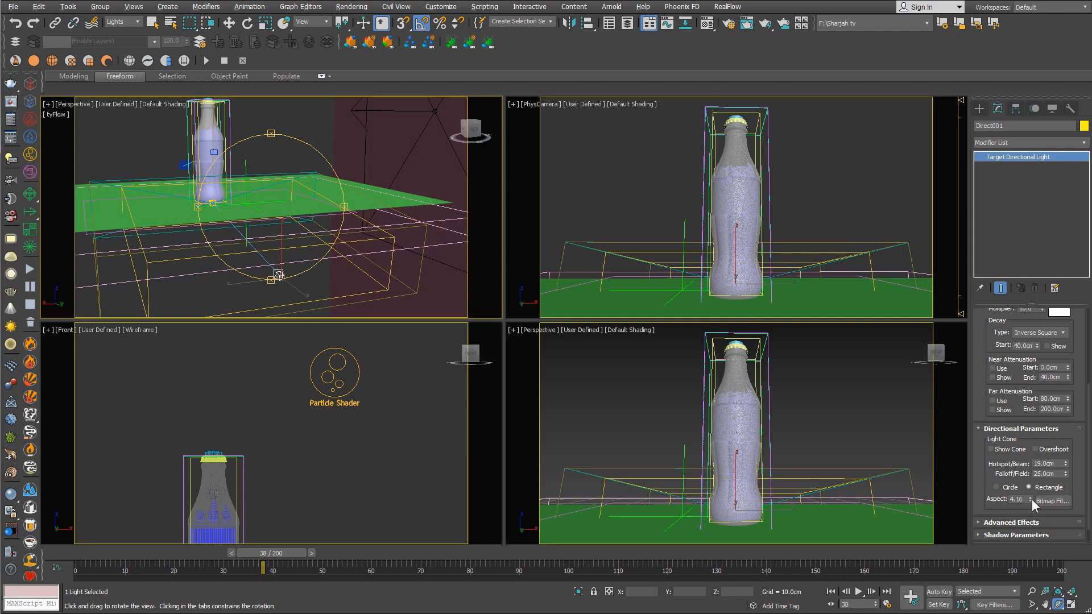
left_click_drag(1030, 500, 1022, 612)
Check the directional light's coverage around the bottle, then activate the PhysCamera view and render frame 38.
left_click_drag(261, 223, 368, 175)
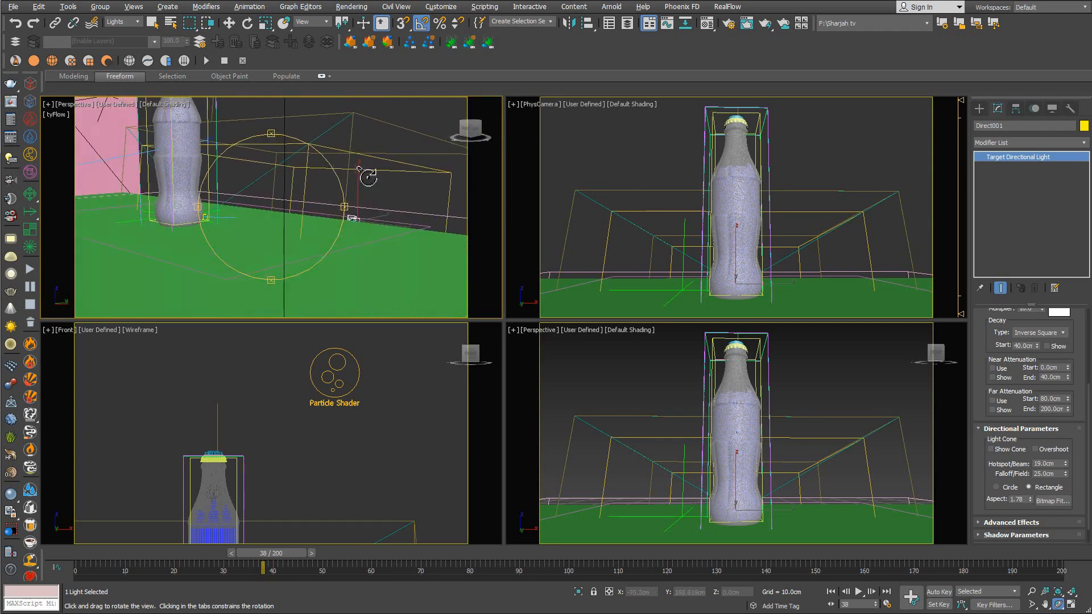
key("w")
right_click(663, 170)
right_click(666, 169)
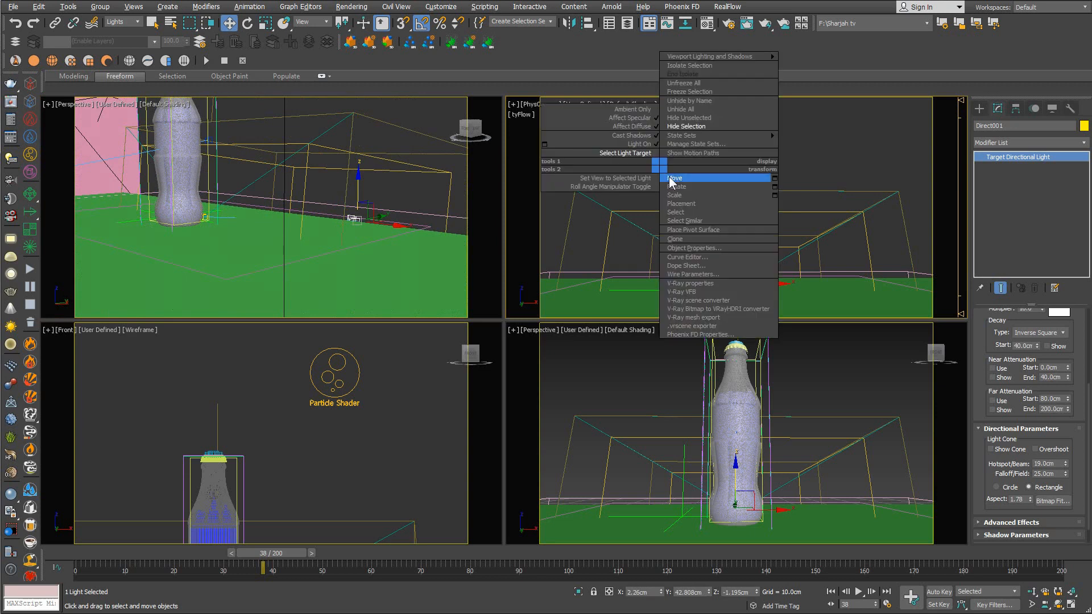
scroll(287, 318, "down", 3)
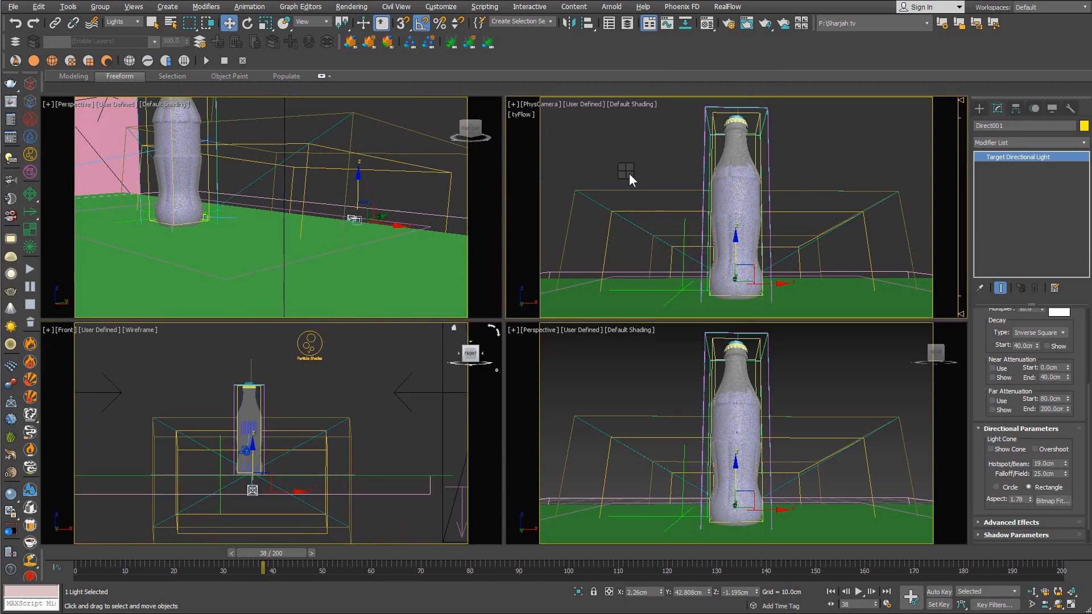
key("shift+q")
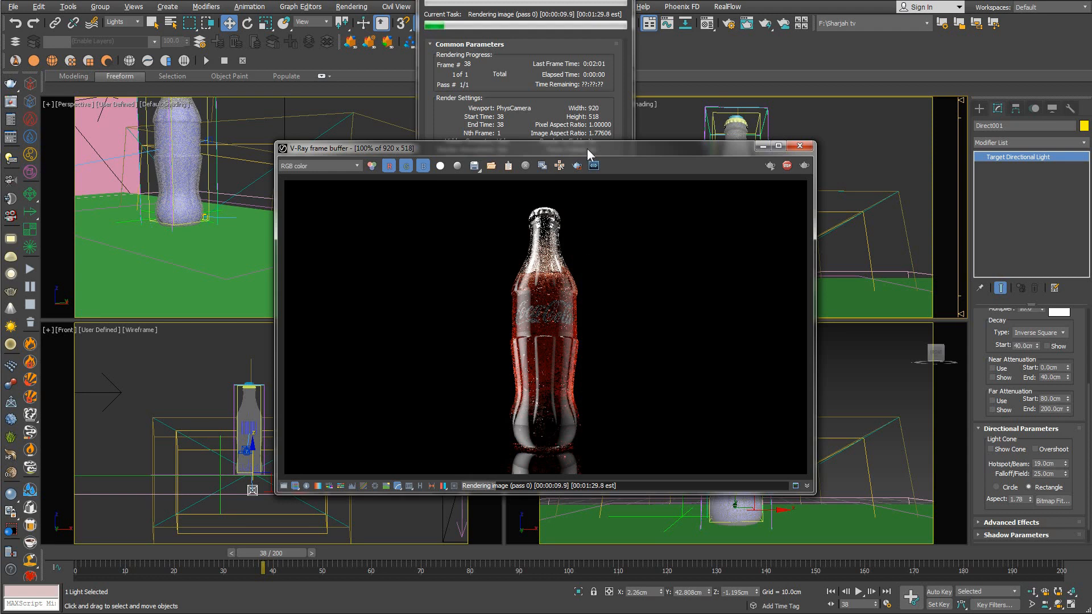
Close the render and lower the directional light's target to about Z -0.2 cm.
left_click(799, 147)
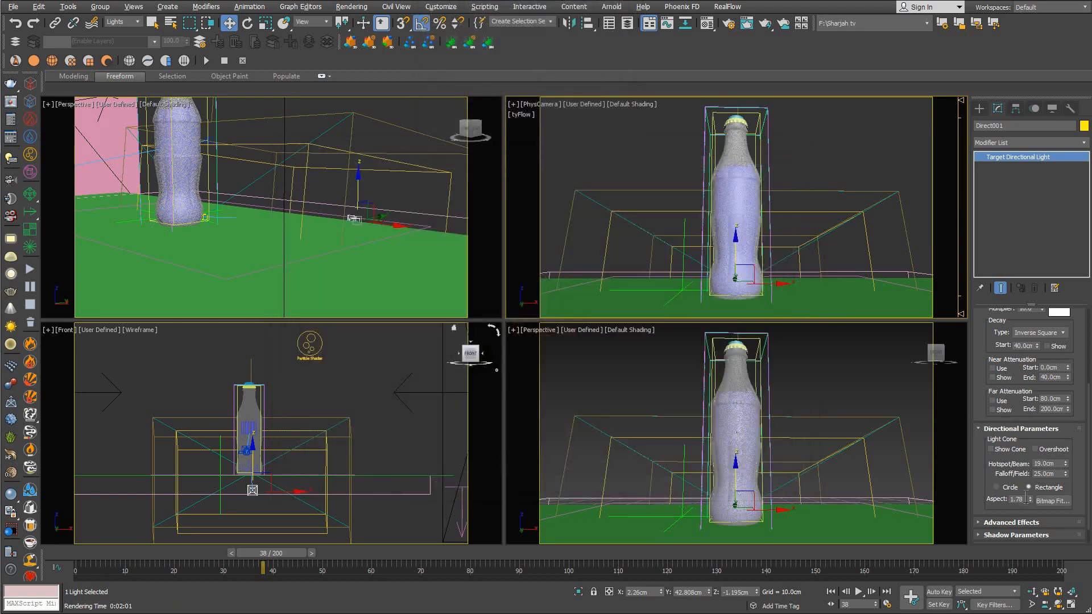
right_click(356, 186)
right_click(355, 184)
left_click(253, 193)
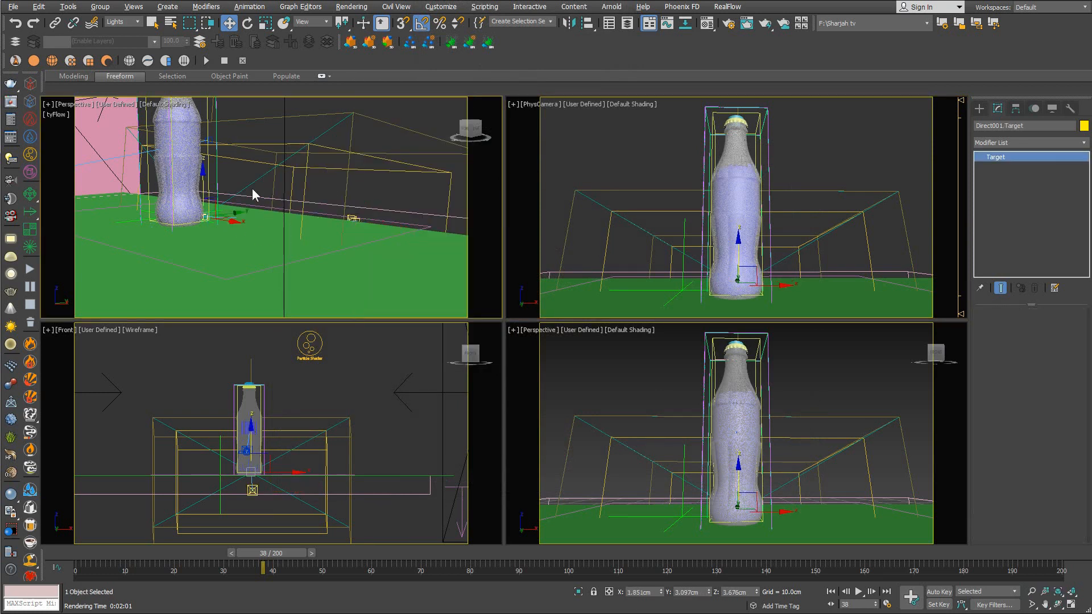
left_click_drag(205, 183, 204, 211)
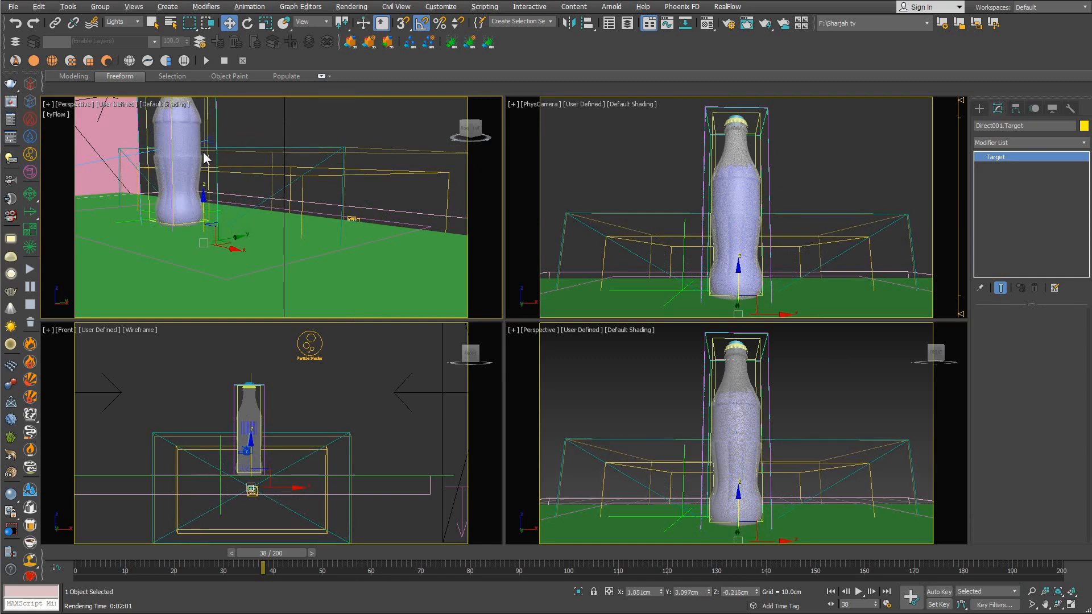
Lower the directional light itself to about Z -4.9 cm and test-render frame 38.
left_click(353, 220)
left_click_drag(359, 198, 356, 209)
key("shift+q")
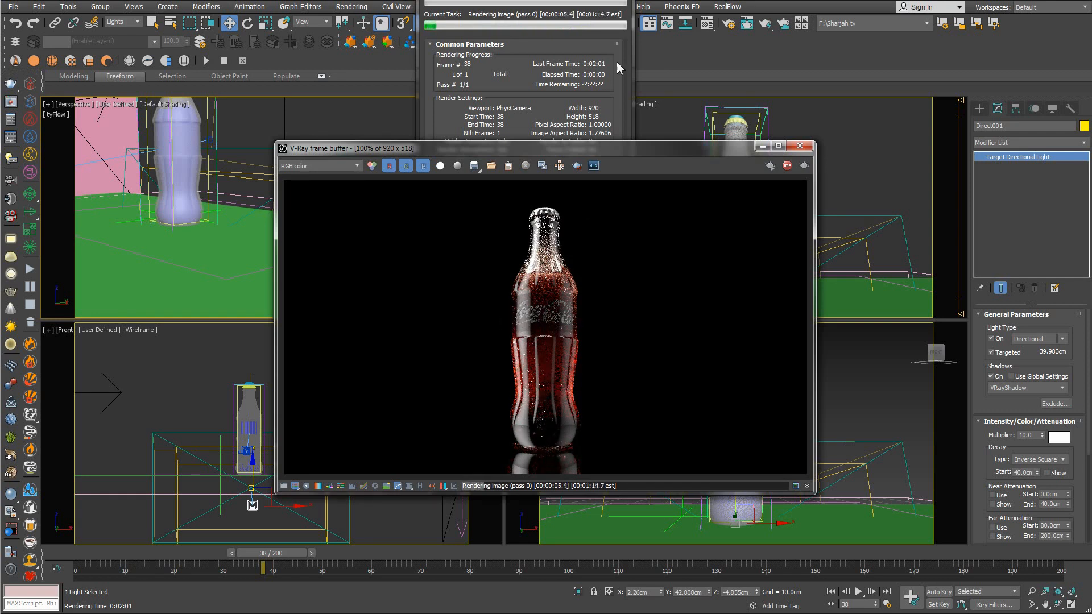
left_click(612, 0)
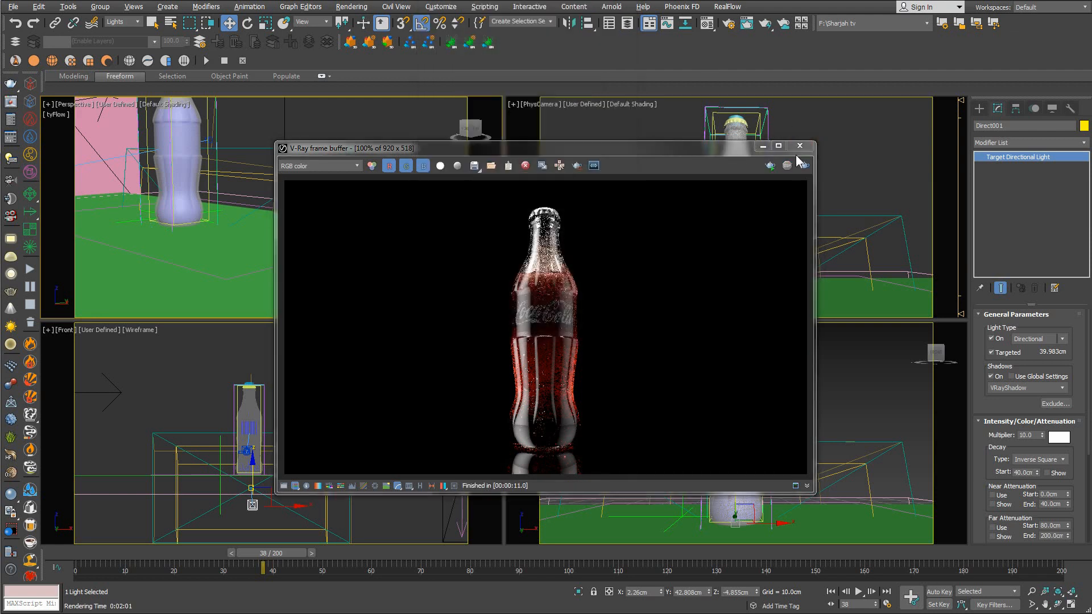
Lower the directional light's target further to about Z -1.8 cm and render frame 38 again.
left_click(799, 147)
right_click(233, 172)
left_click(213, 156)
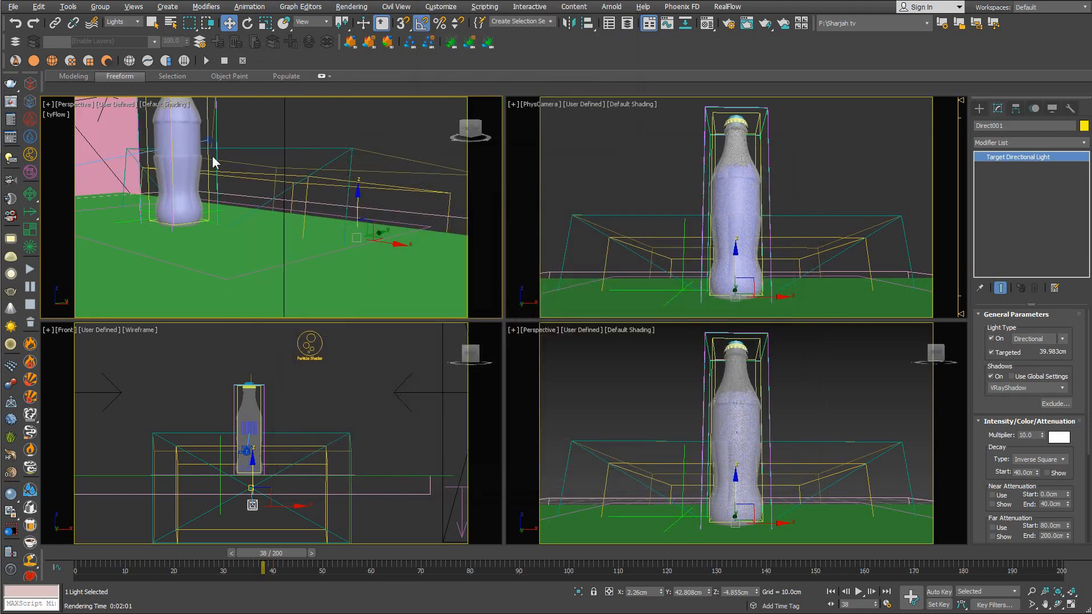
left_click_drag(205, 210, 213, 216)
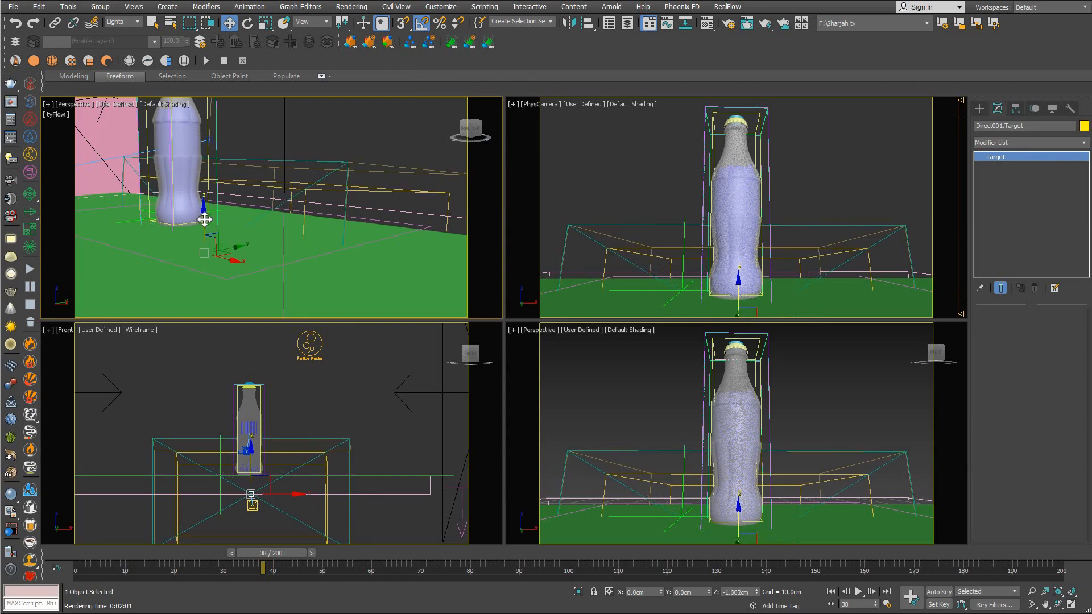
key("shift+q")
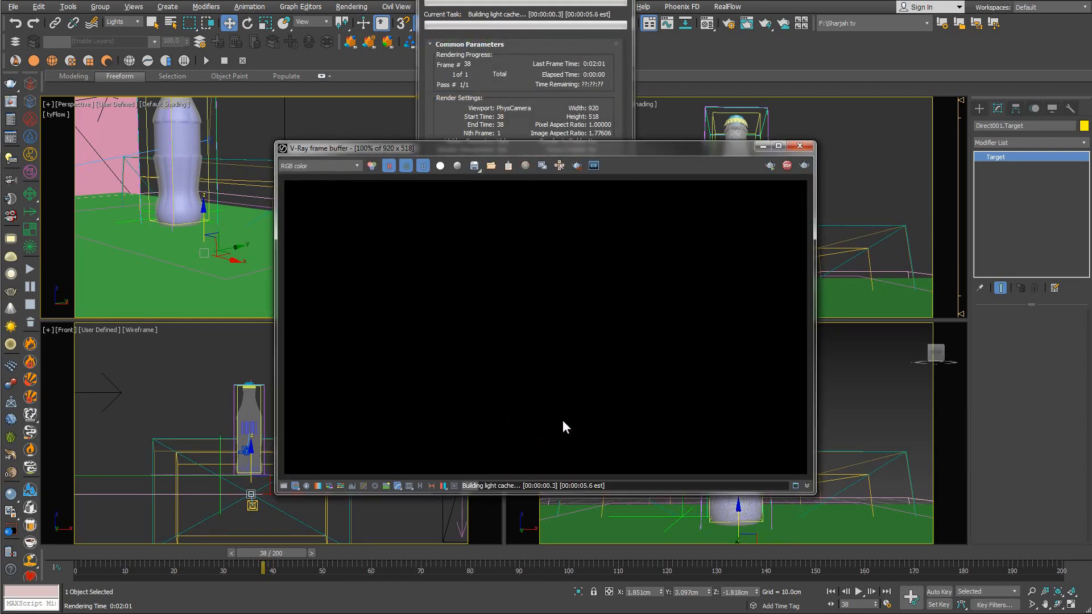
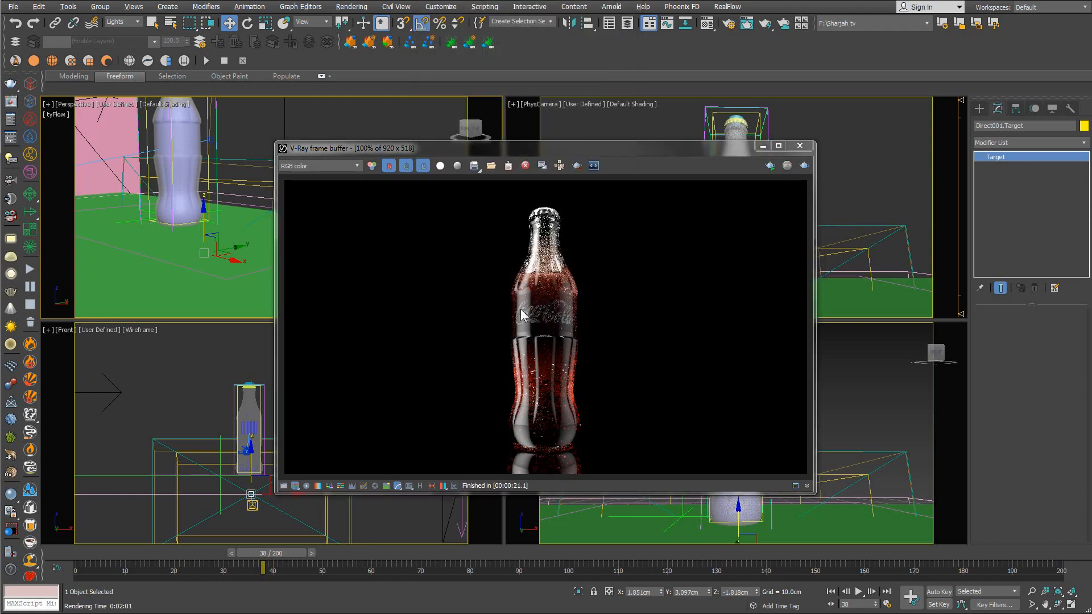
Close the render and create a second target directional light in front of the bottle, aimed at it from about 55 cm away in top view.
left_click(800, 147)
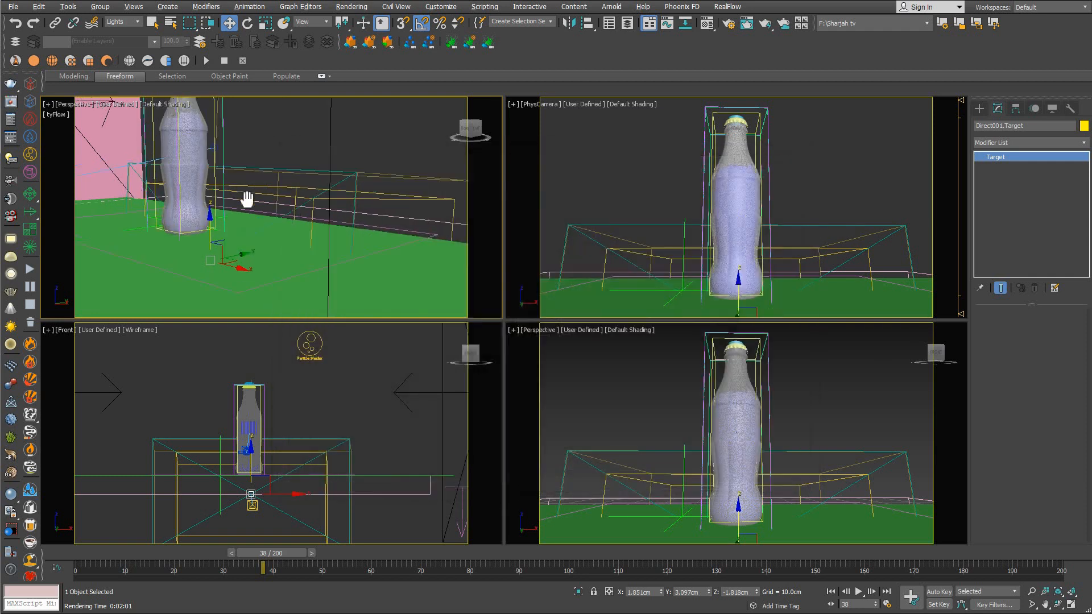
scroll(276, 244, "down", 5)
middle_click_drag(322, 247, 271, 226, "alt")
scroll(303, 233, "down", 3)
key("t")
scroll(271, 226, "up", 3)
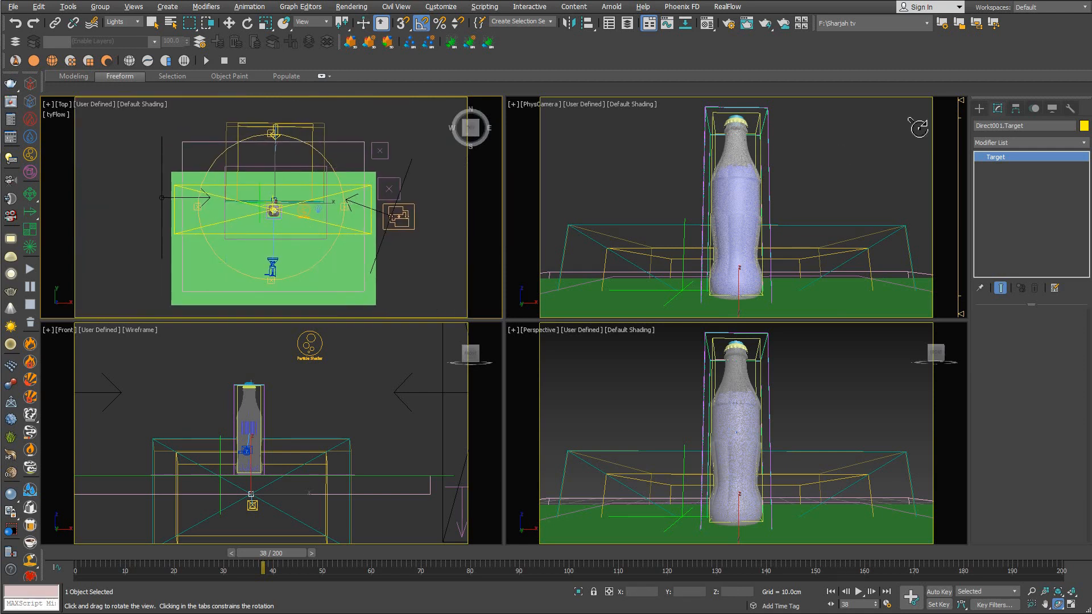
left_click(979, 108)
left_click(1006, 189)
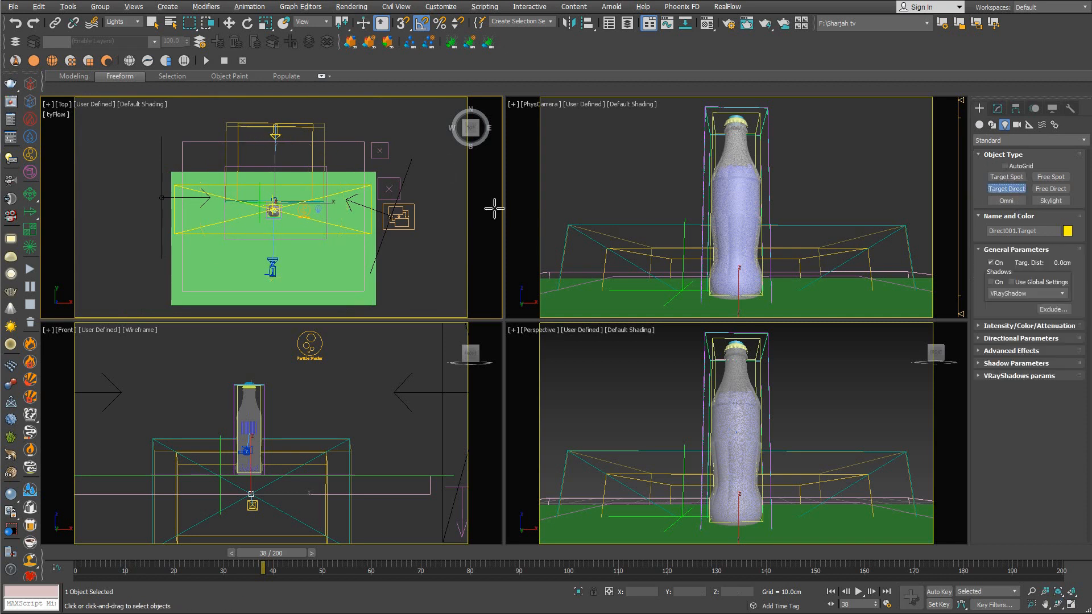
middle_click_drag(239, 280, 254, 238)
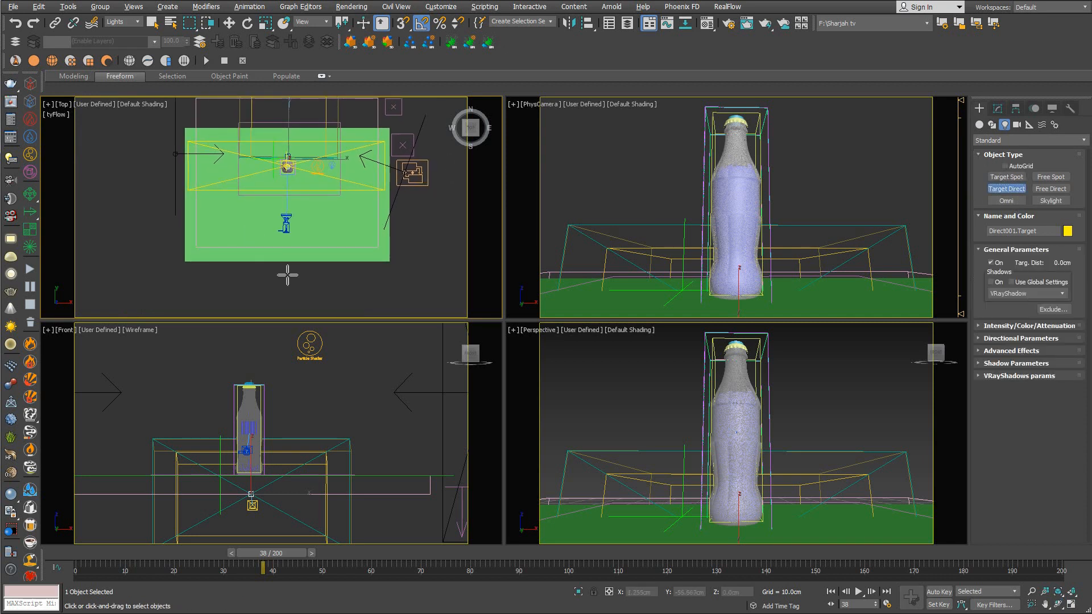
left_click_drag(287, 273, 288, 178)
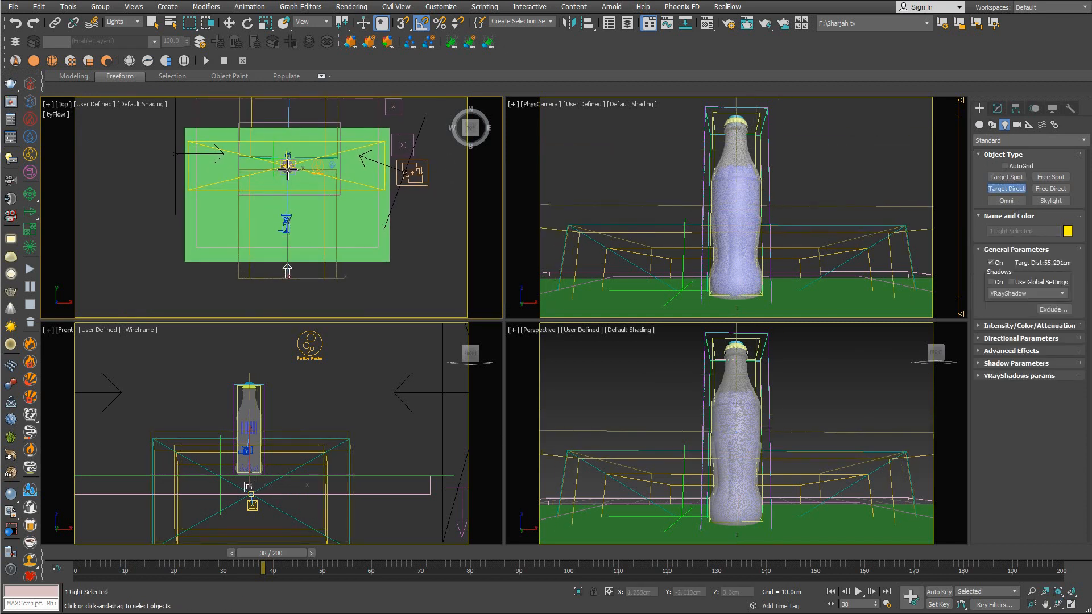
Raise the new front directional light together with its target to about Z 15.6 cm, level with the bottle.
key("w")
key("f")
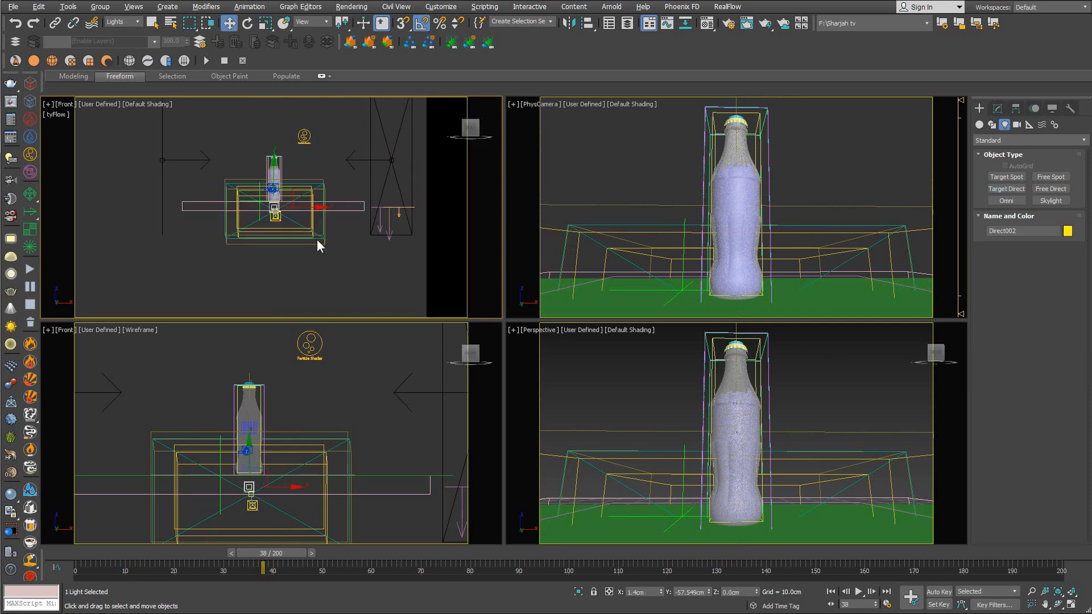
scroll(262, 214, "up", 4)
middle_click_drag(295, 222, 289, 232)
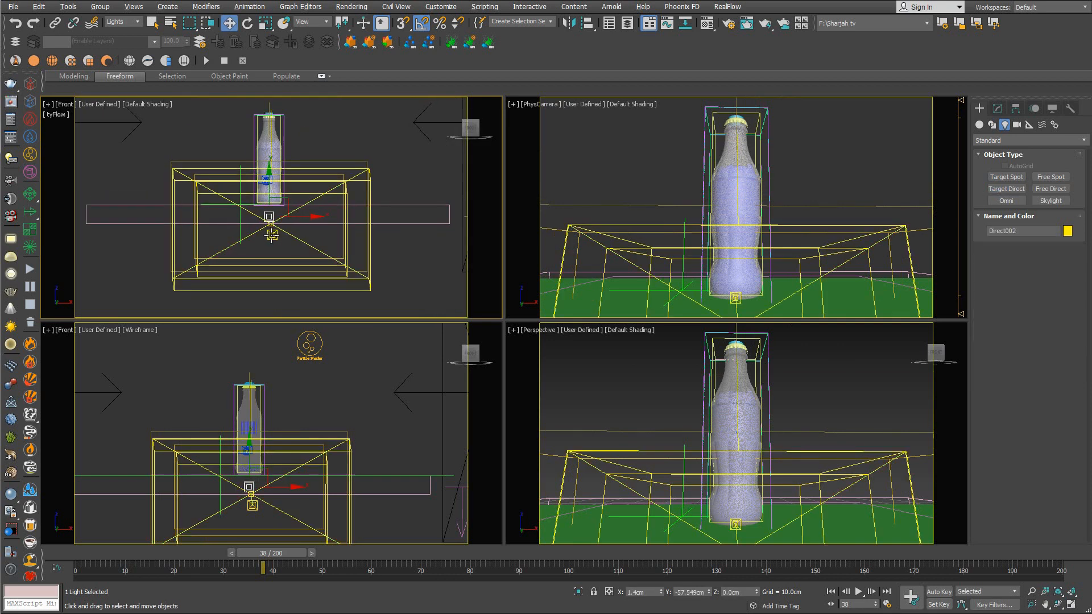
key("l")
scroll(295, 228, "down", 4)
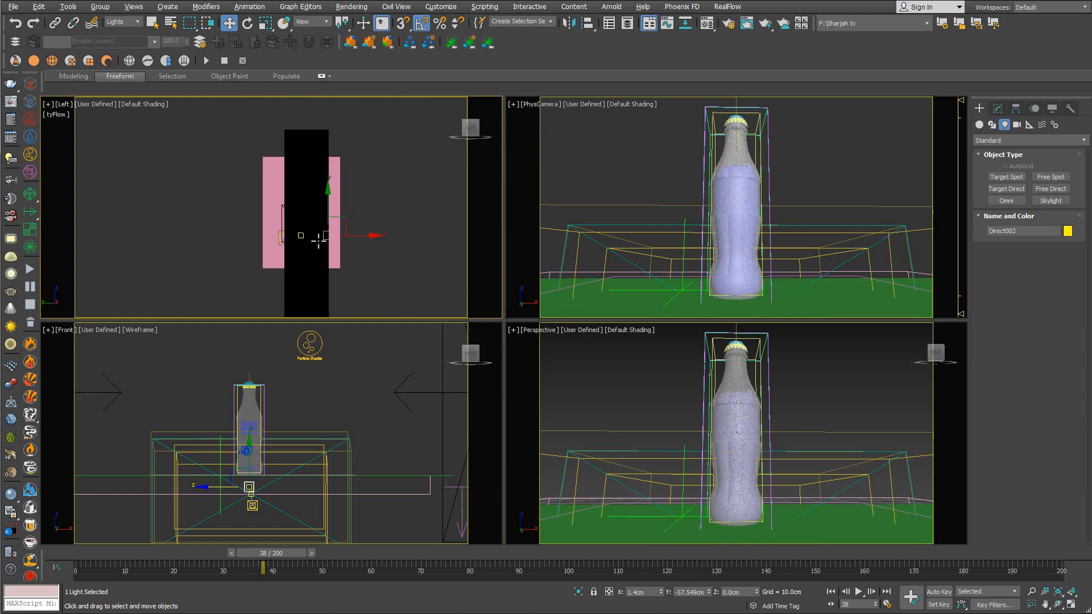
scroll(312, 238, "up", 3)
key("F3")
scroll(316, 238, "down", 4)
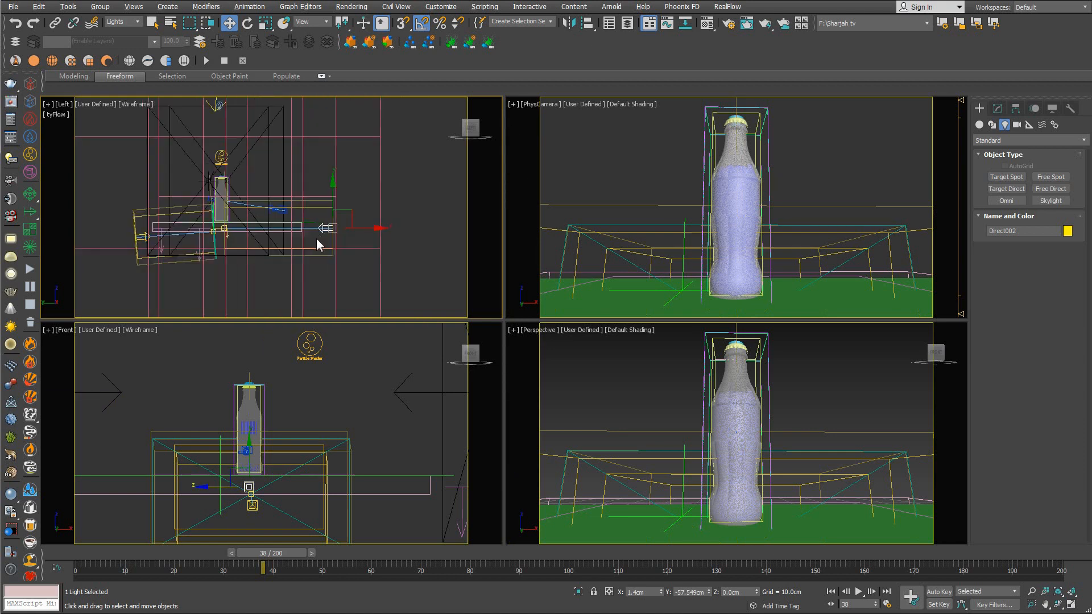
right_click(293, 214)
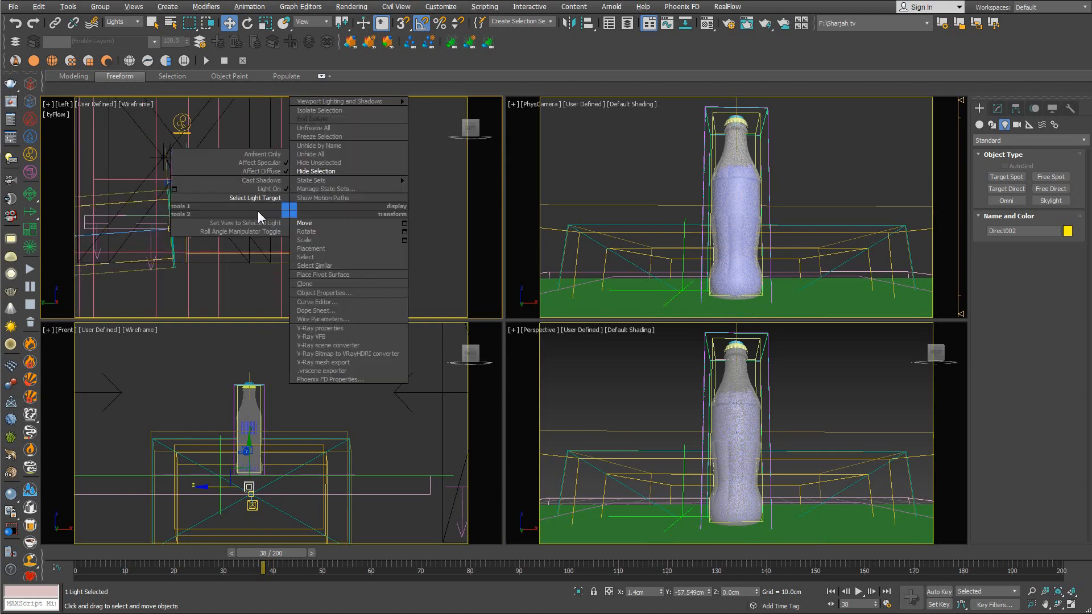
left_click(253, 199)
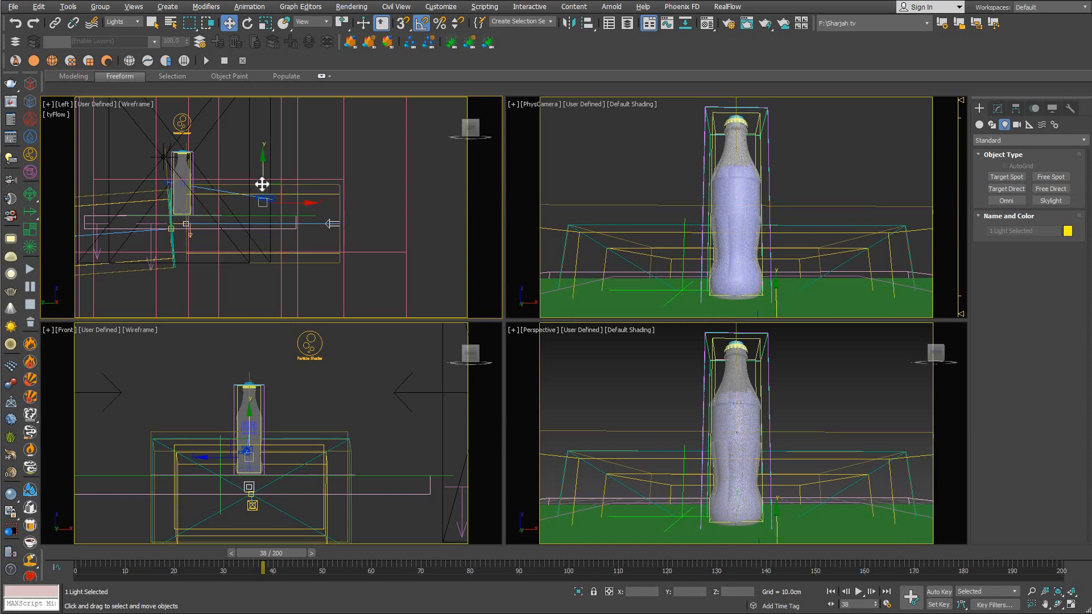
left_click_drag(266, 176, 270, 136)
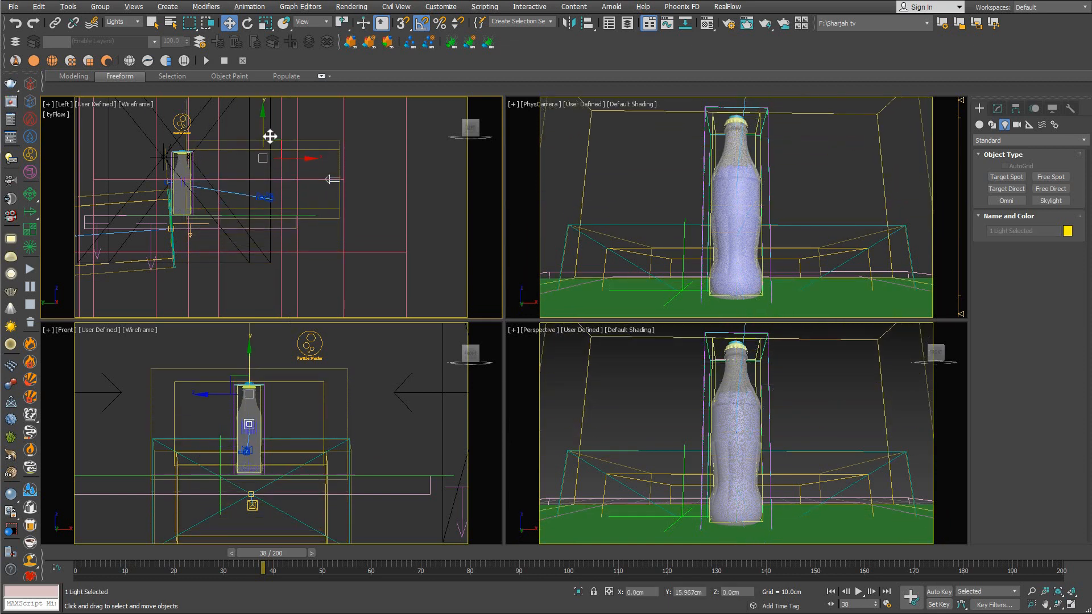
Select only the front directional light and set its multiplier to 6.
left_click(997, 108)
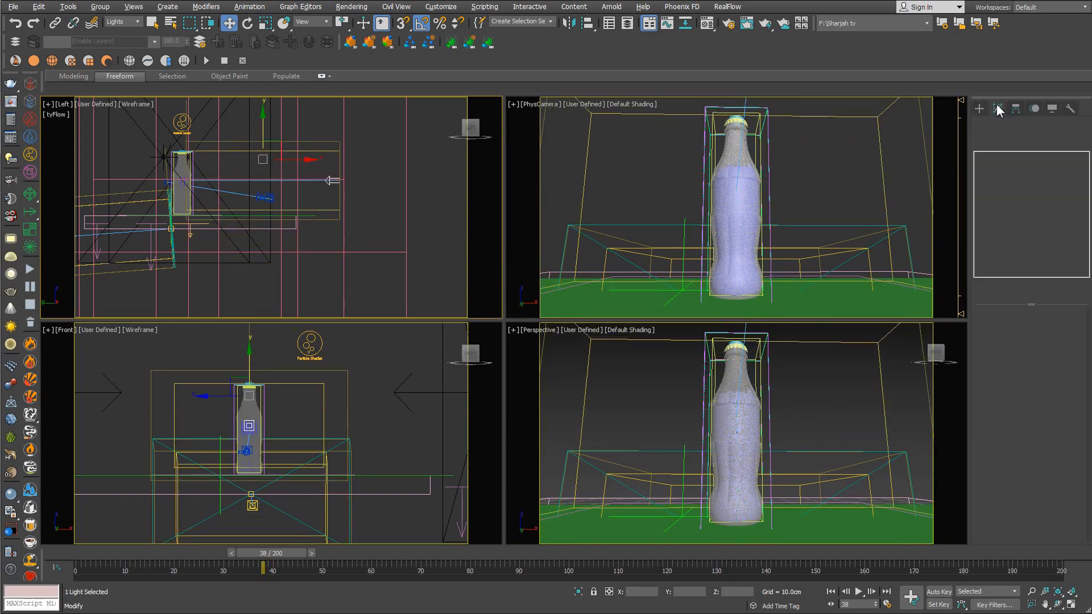
left_click(335, 180)
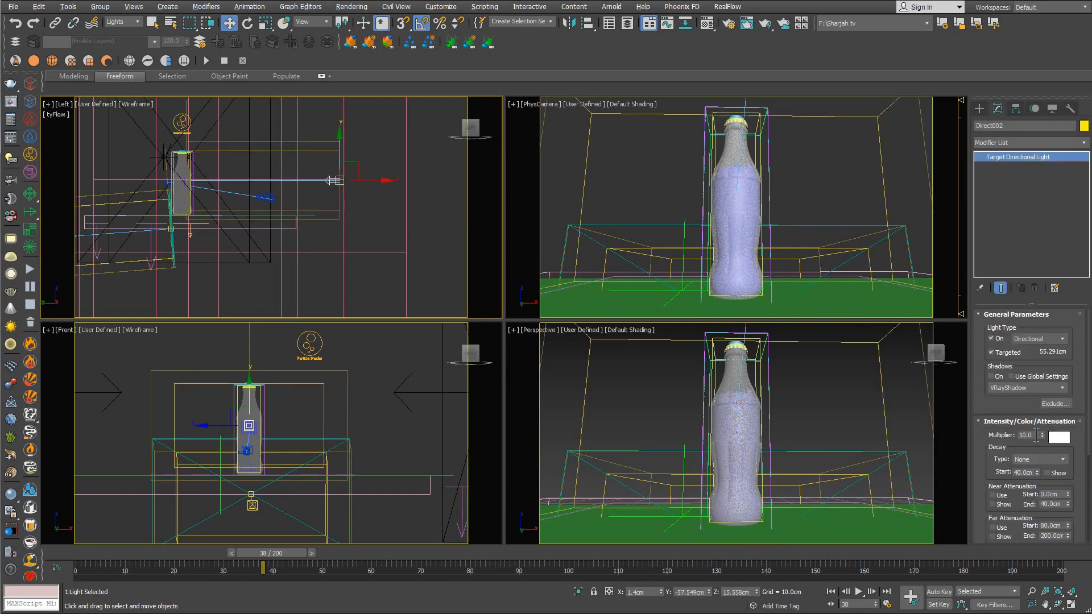
double_click(1028, 435)
type("6")
key("Return")
scroll(1007, 371, "down", 3)
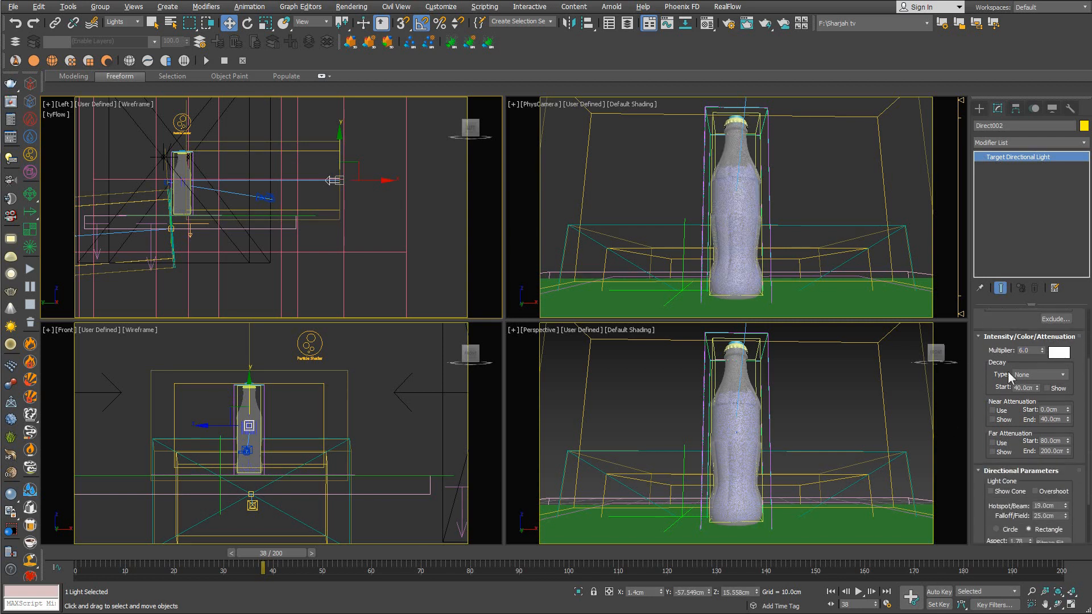
Set the selected directional light's decay type to Inverse and enable Overshoot for its light cone.
left_click(1044, 375)
left_click(1032, 393)
left_click_drag(988, 391, 990, 327)
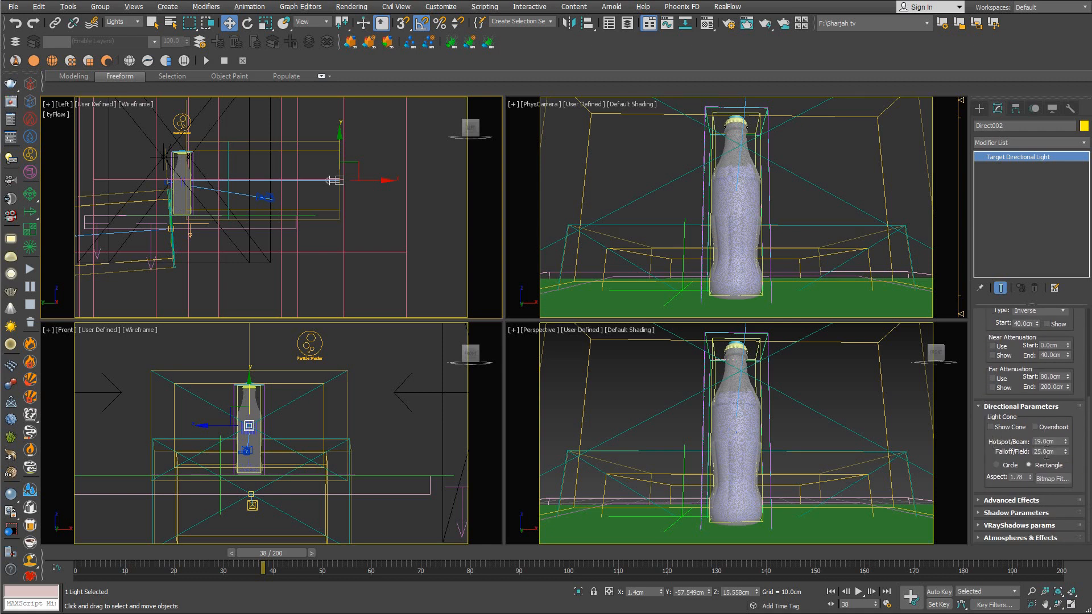
left_click(1036, 427)
Reduce the directional light's Falloff/Field to 13 cm and stop the light from affecting specular surfaces.
middle_click_drag(350, 202, 353, 220)
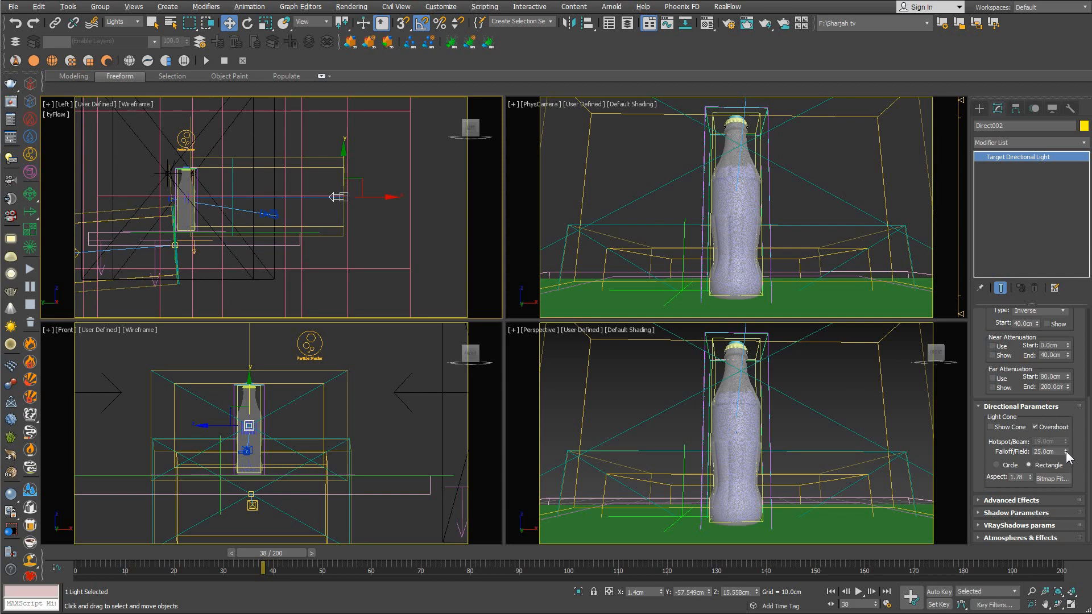
left_click_drag(1066, 453, 1068, 461)
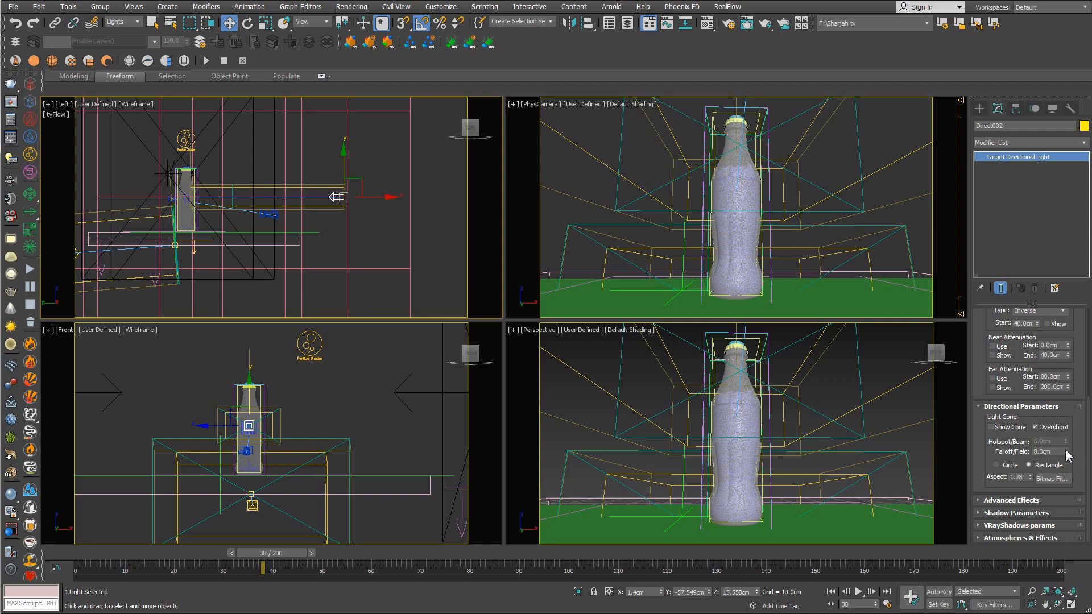
left_click_drag(1066, 455, 1064, 450)
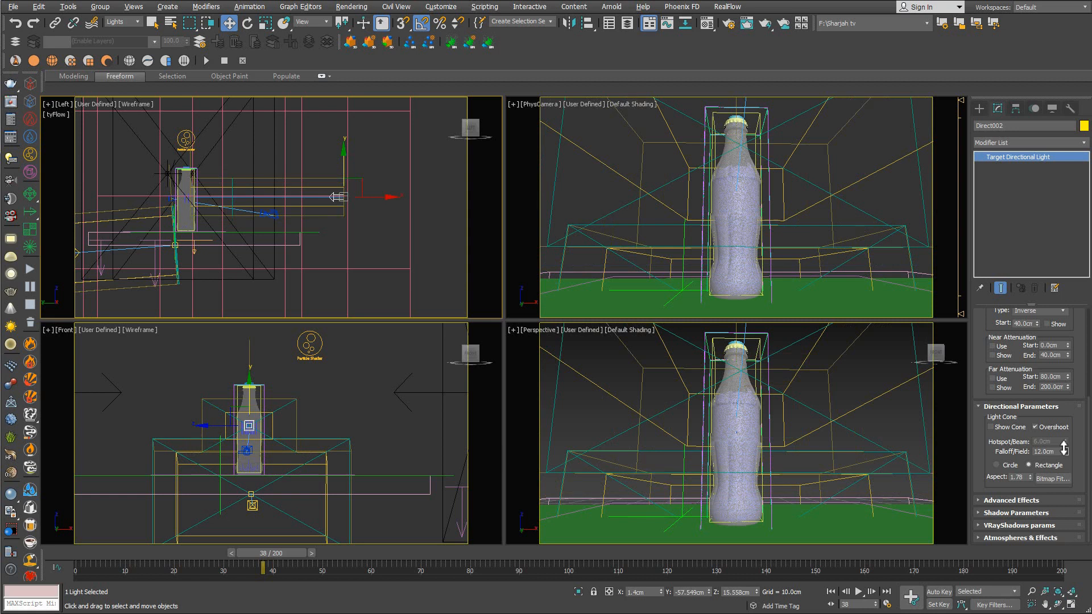
left_click_drag(1064, 447, 1042, 452)
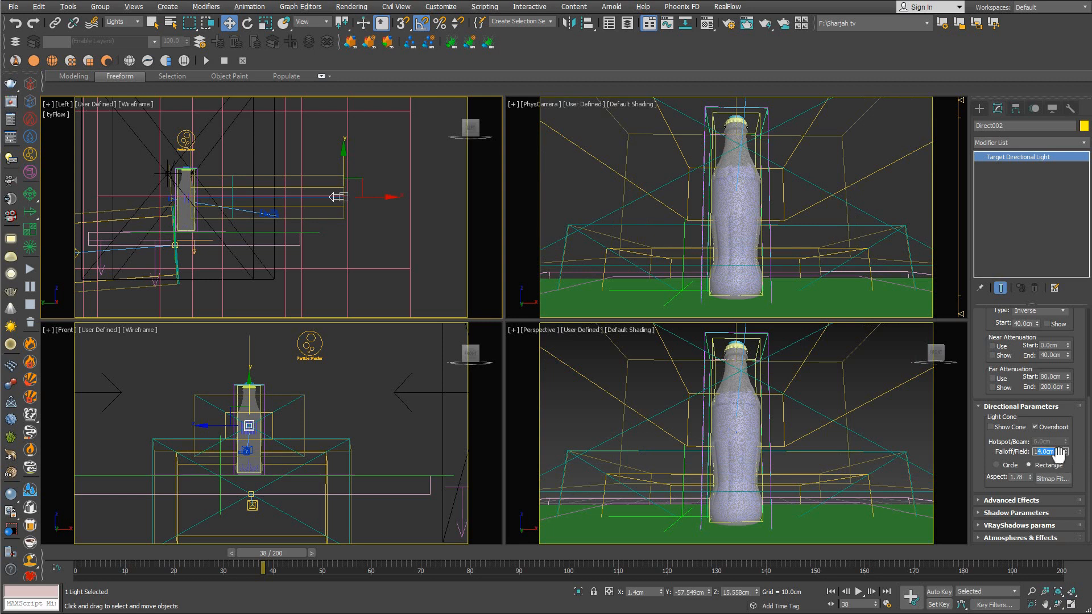
left_click(1066, 454)
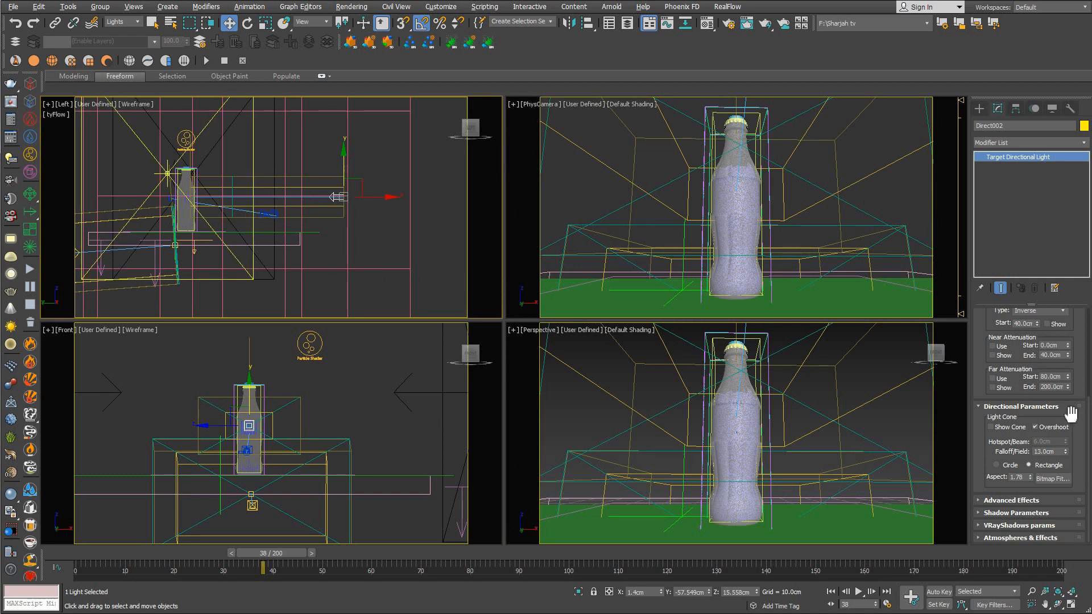
left_click(1005, 500)
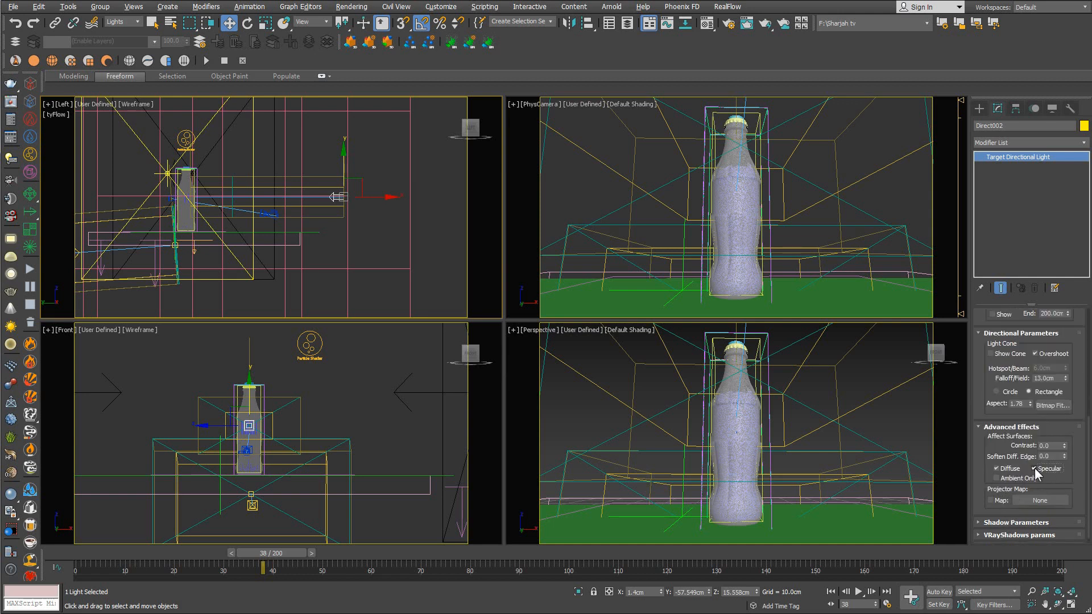
left_click(1034, 469)
Start a test render of frame 38 from the PhysCamera view, then close the frame buffer.
right_click(647, 191)
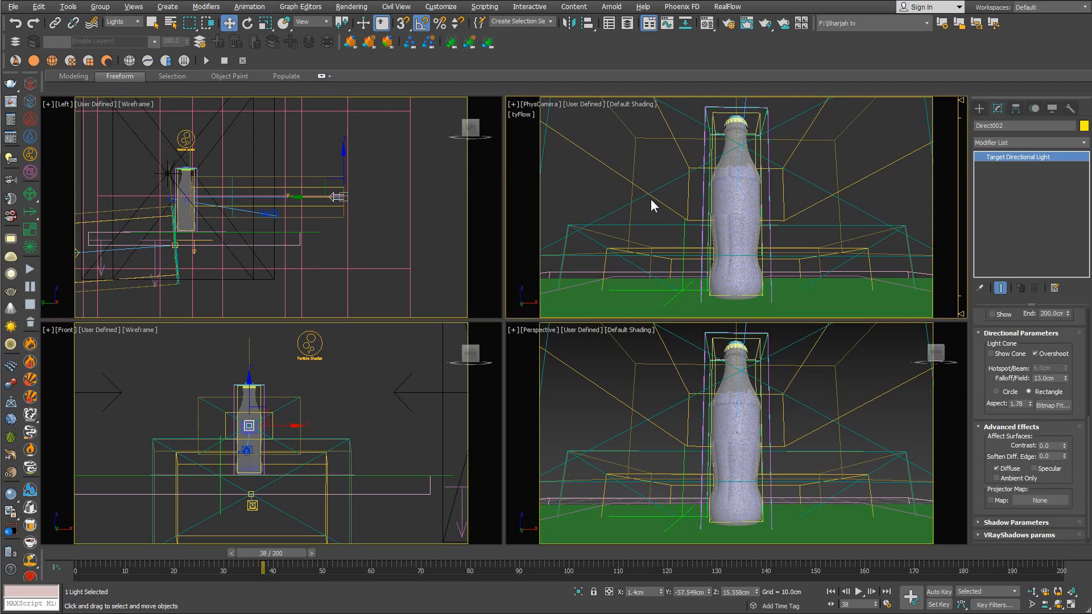
right_click(649, 196)
left_click(657, 209)
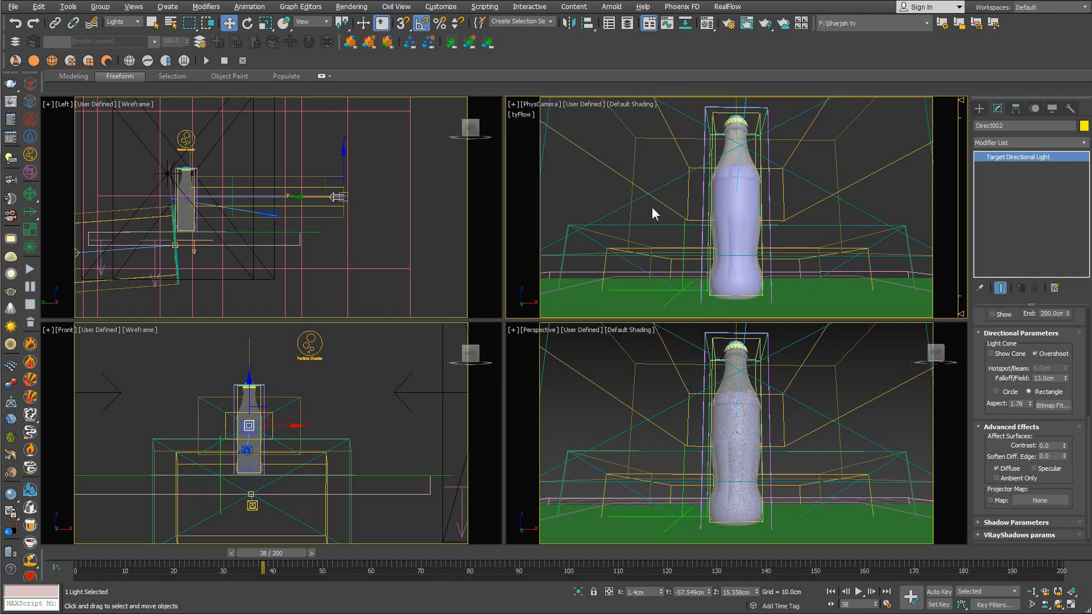
key("shift+q")
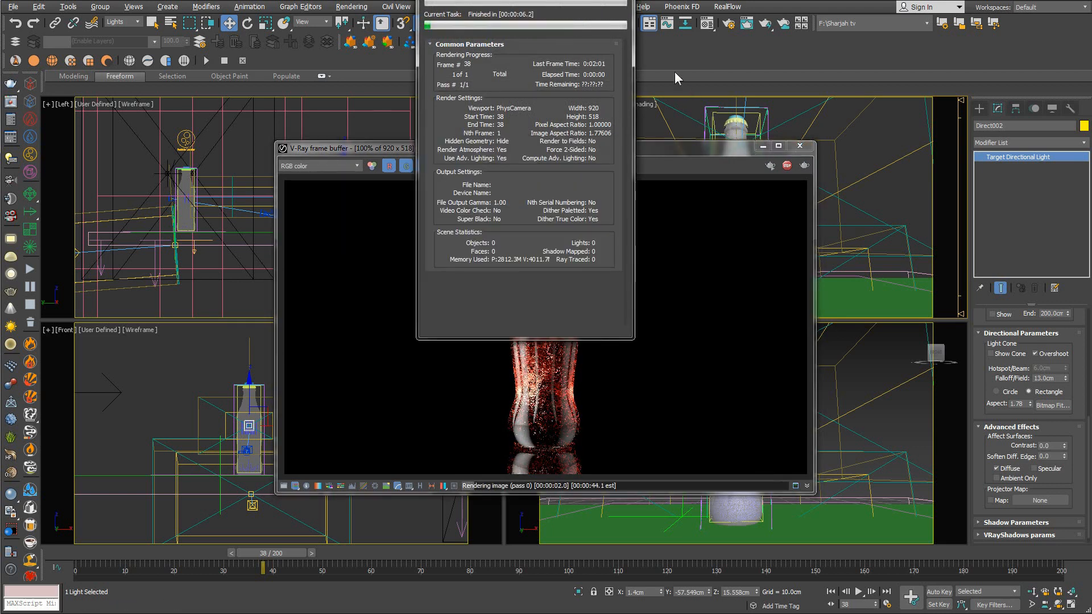
left_click(800, 146)
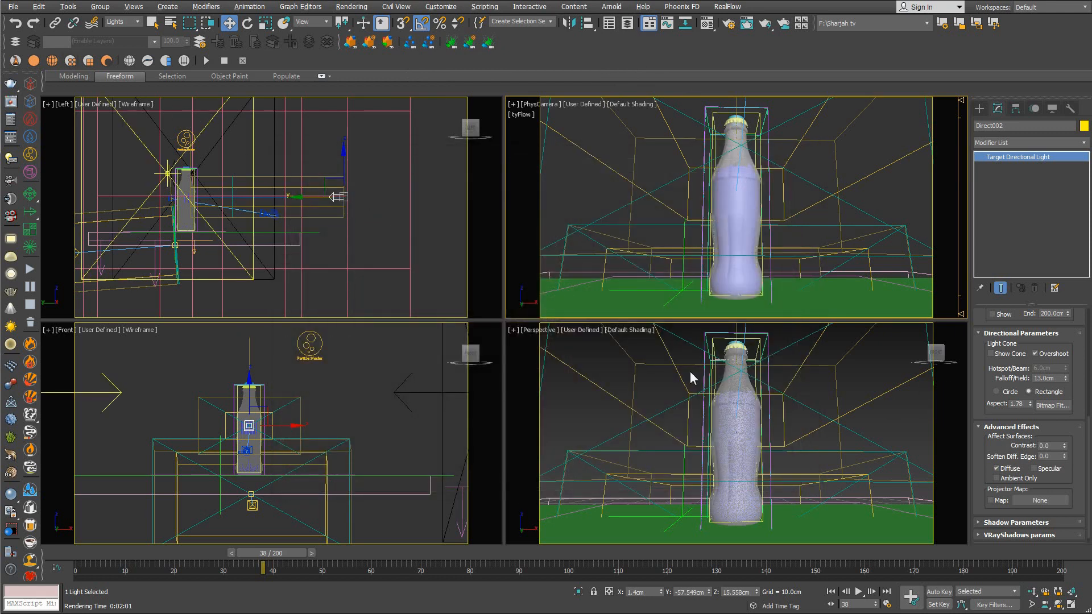
Move the directional light farther from the bottle, to a target distance of about 112.6 cm.
scroll(981, 481, "up", 3)
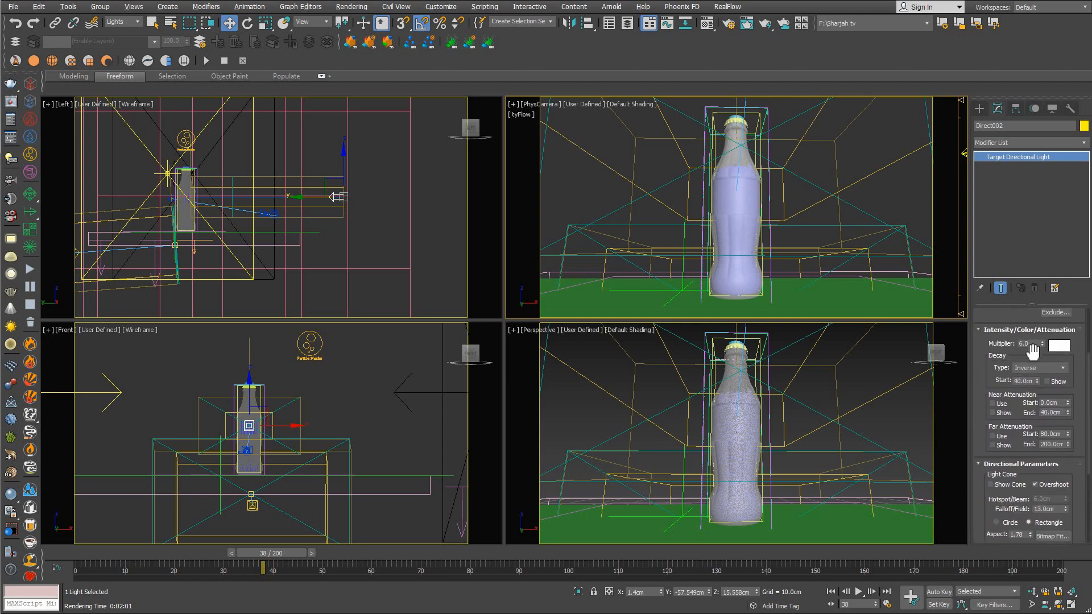
scroll(1028, 358, "up", 3)
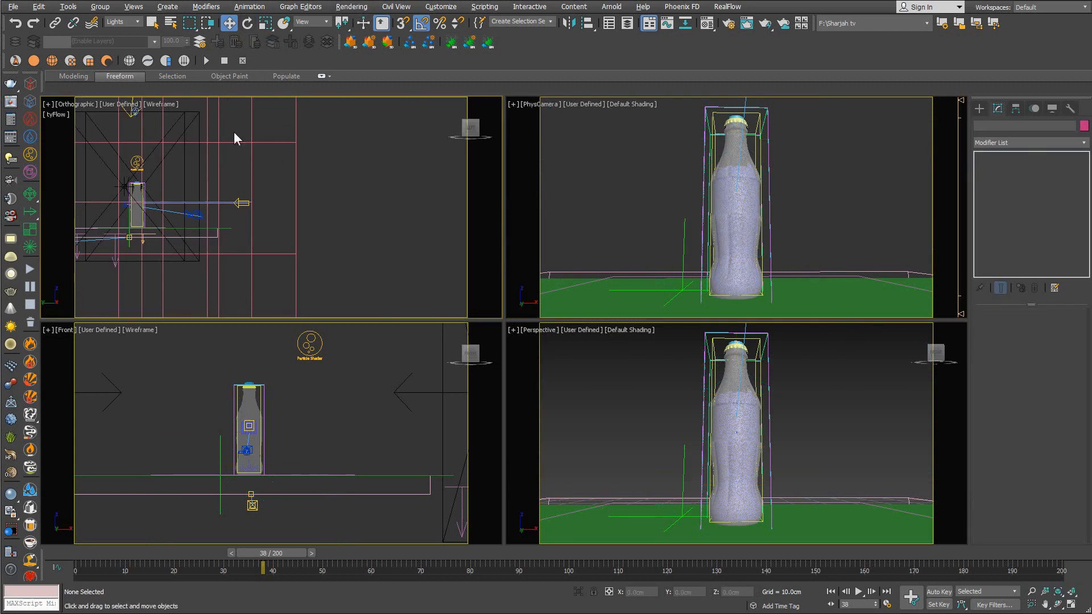
left_click(238, 205)
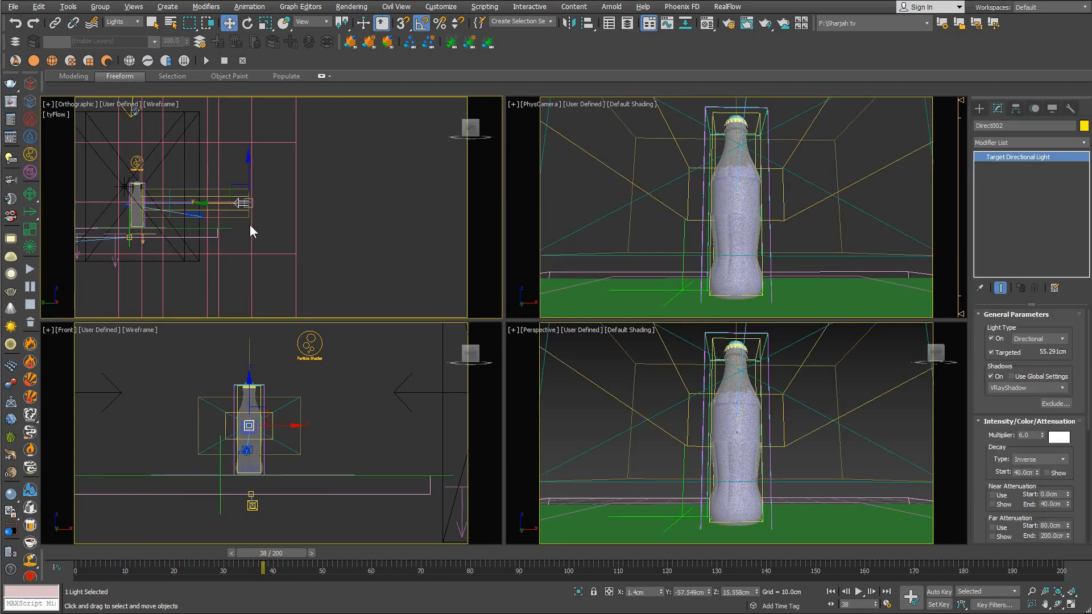
left_click_drag(216, 202, 330, 204)
Set the directional light to include only Bottle_Middle for both illumination and shadow casting.
left_click(1056, 404)
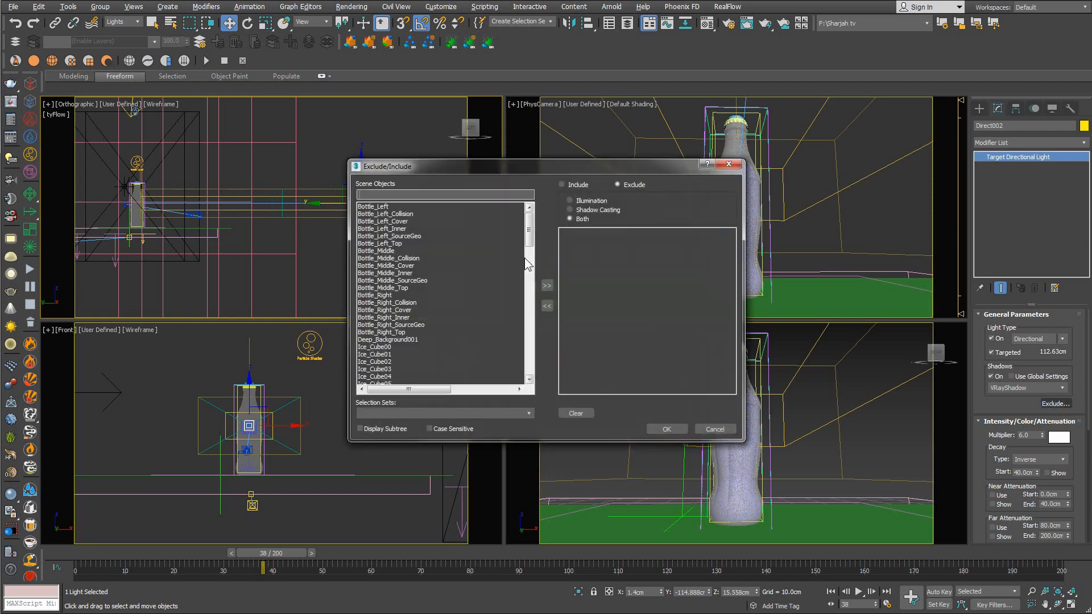
left_click(410, 258)
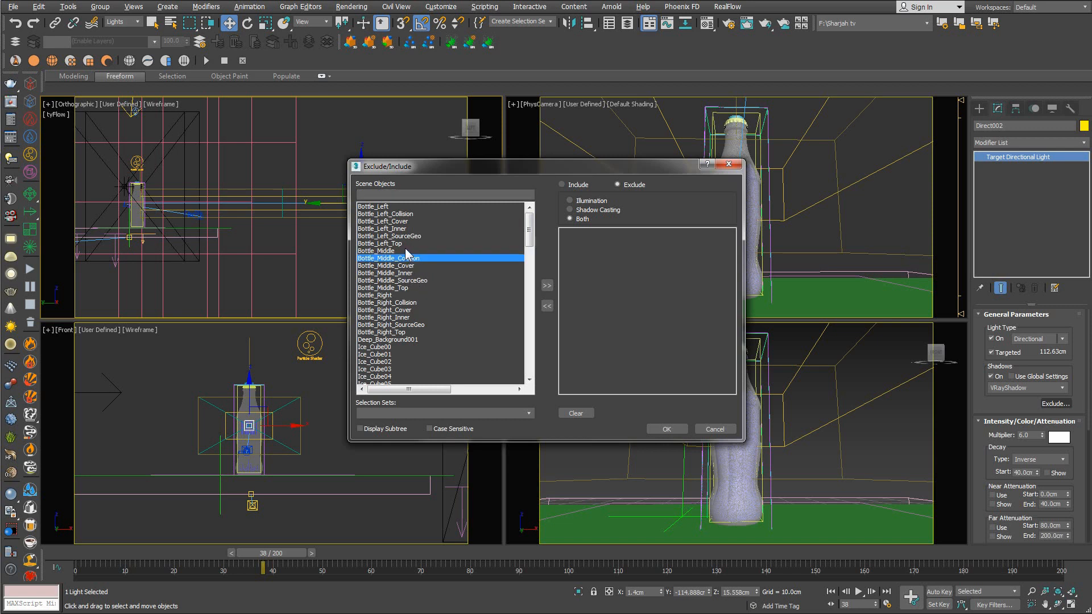
left_click(409, 281)
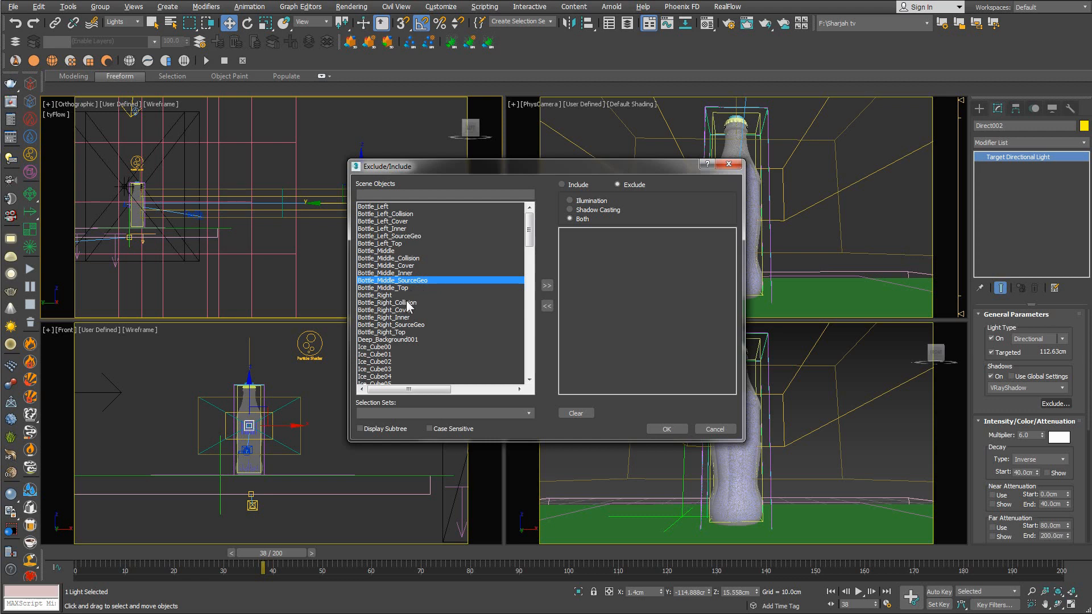
left_click(393, 252)
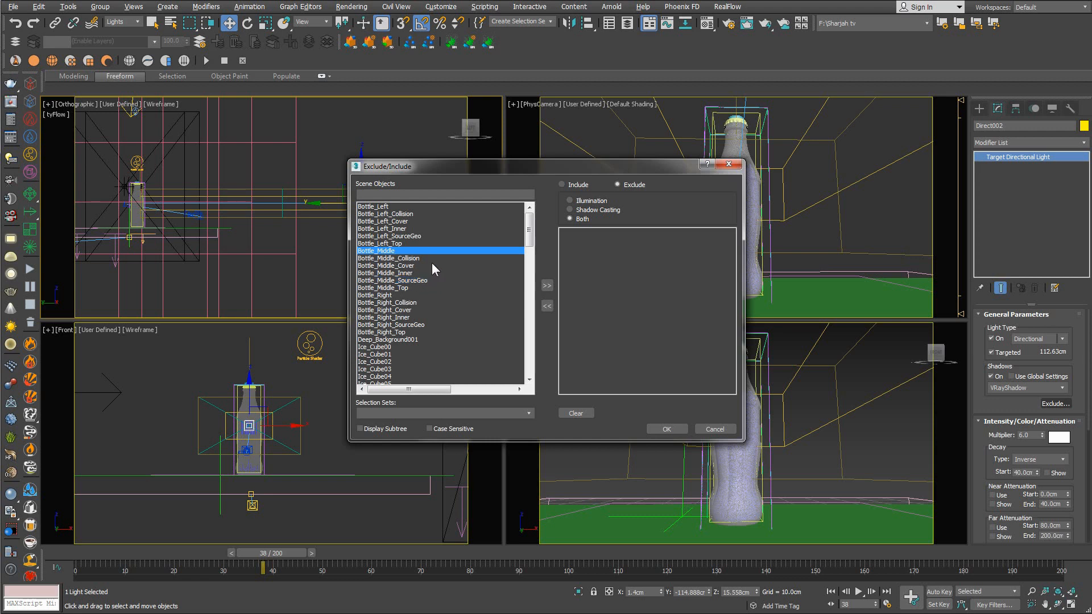
left_click(546, 285)
left_click(653, 429)
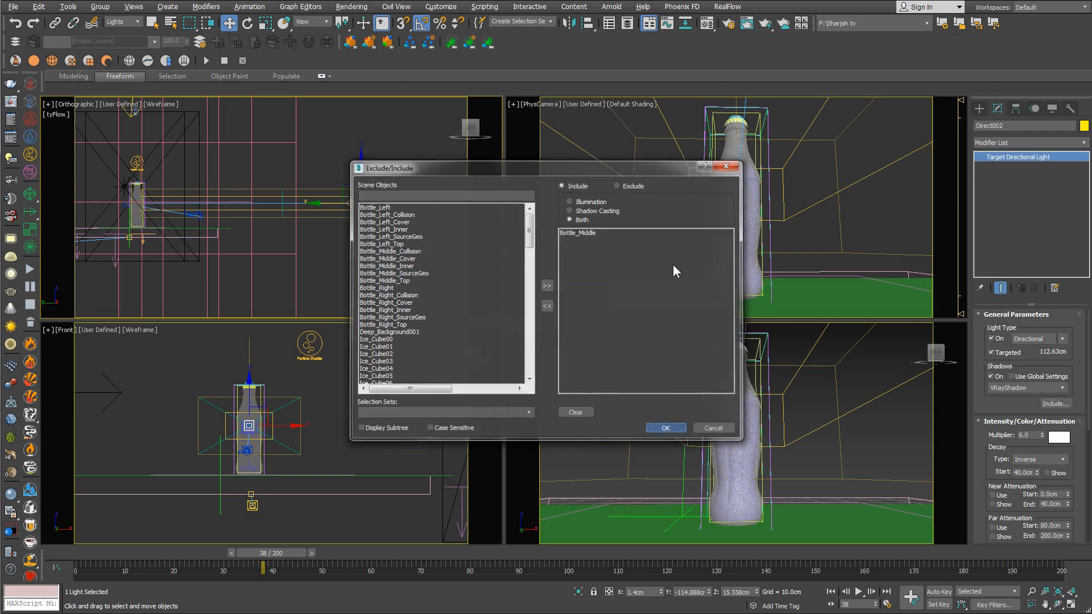
Render frame 38 from the PhysCamera view with the updated directional light.
right_click(627, 151)
left_click(640, 173)
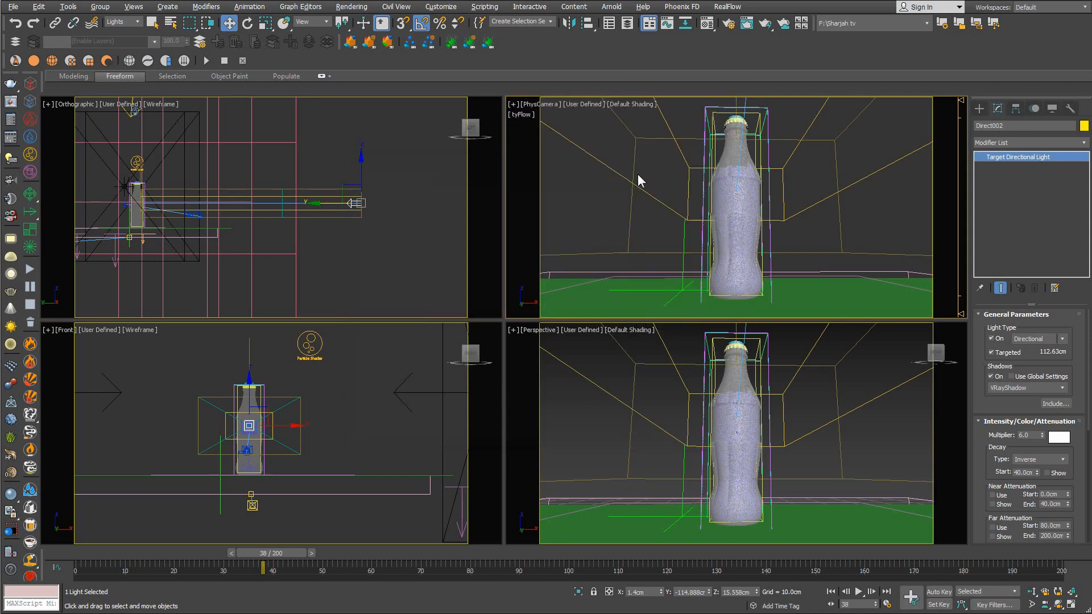
key("shift+q")
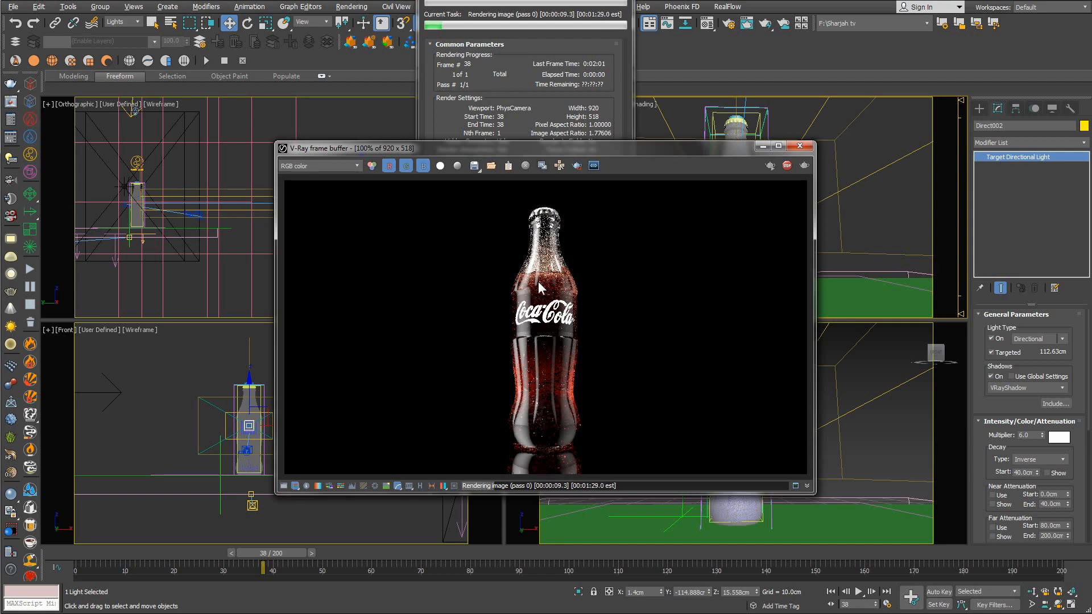
Examine the rendered bottle's glass, logo area and liquid at 100% and 200% magnification.
scroll(551, 416, "up", 1)
mouse_move(556, 423)
middle_mouse_down()
mouse_move(558, 405)
mouse_move(549, 418)
middle_mouse_up()
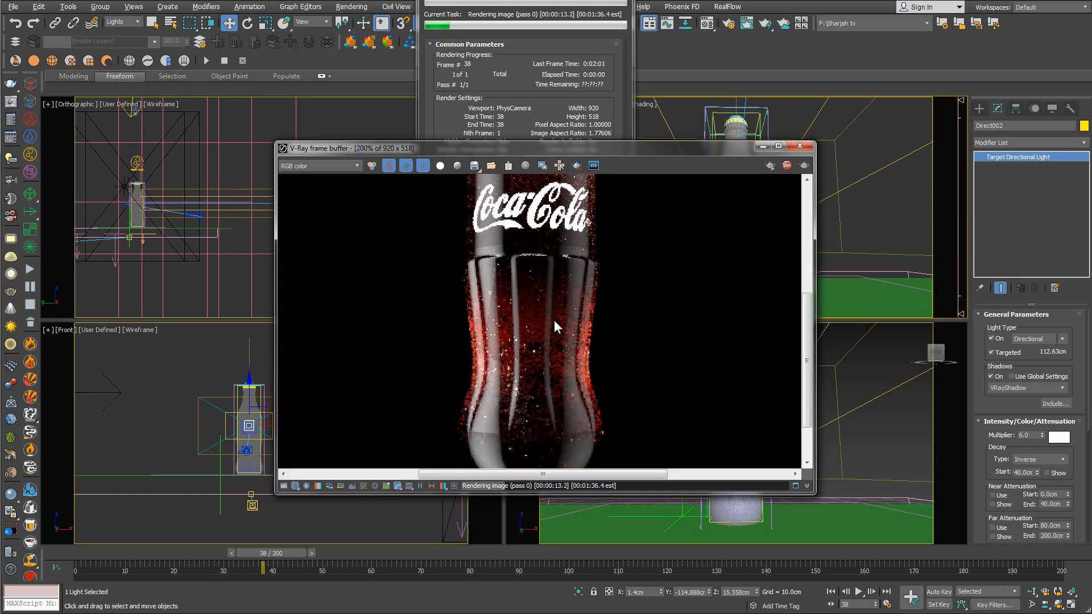
scroll(558, 332, "down", 1)
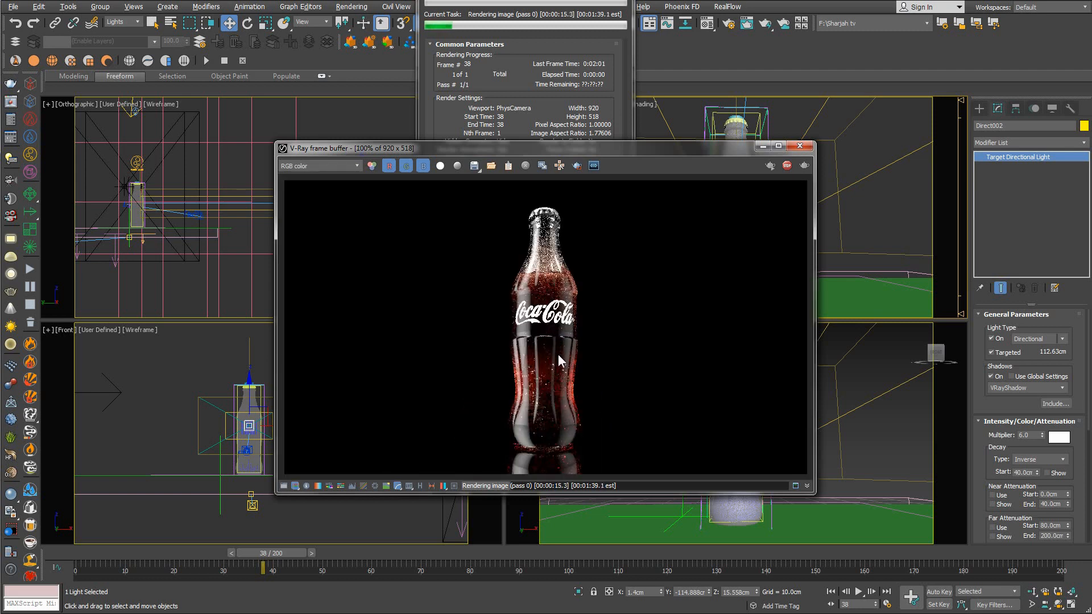
scroll(560, 361, "up", 1)
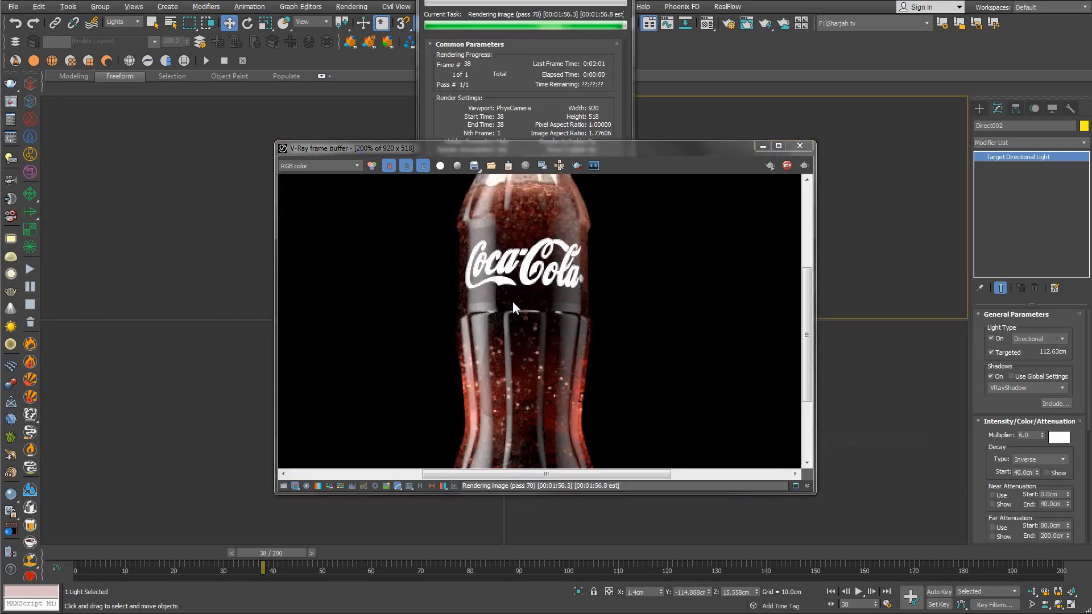
middle_click_drag(570, 303, 585, 350)
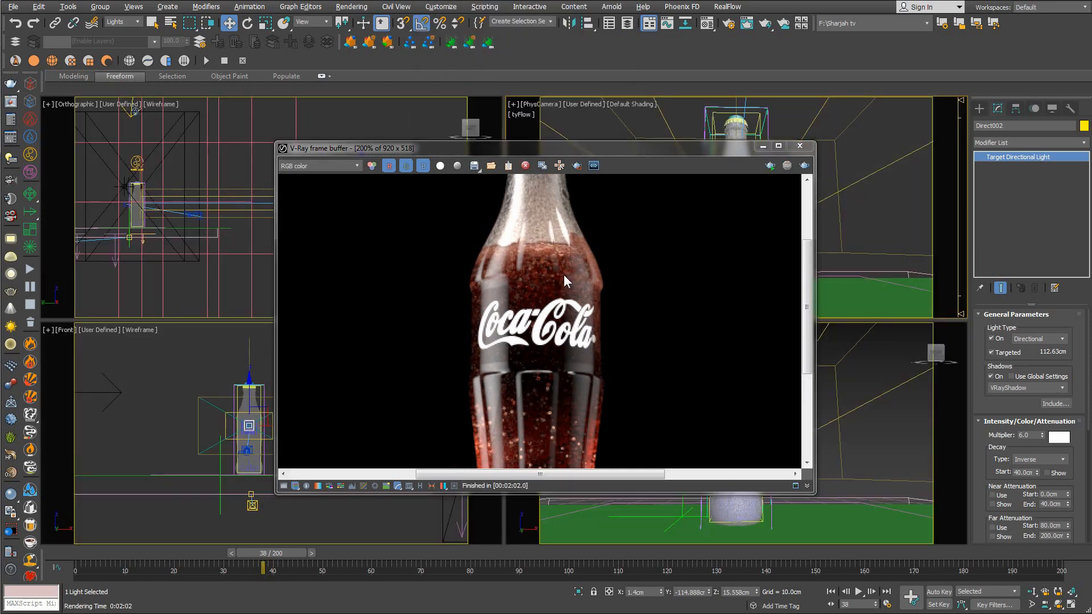
scroll(558, 283, "up", 3)
scroll(560, 298, "down", 3)
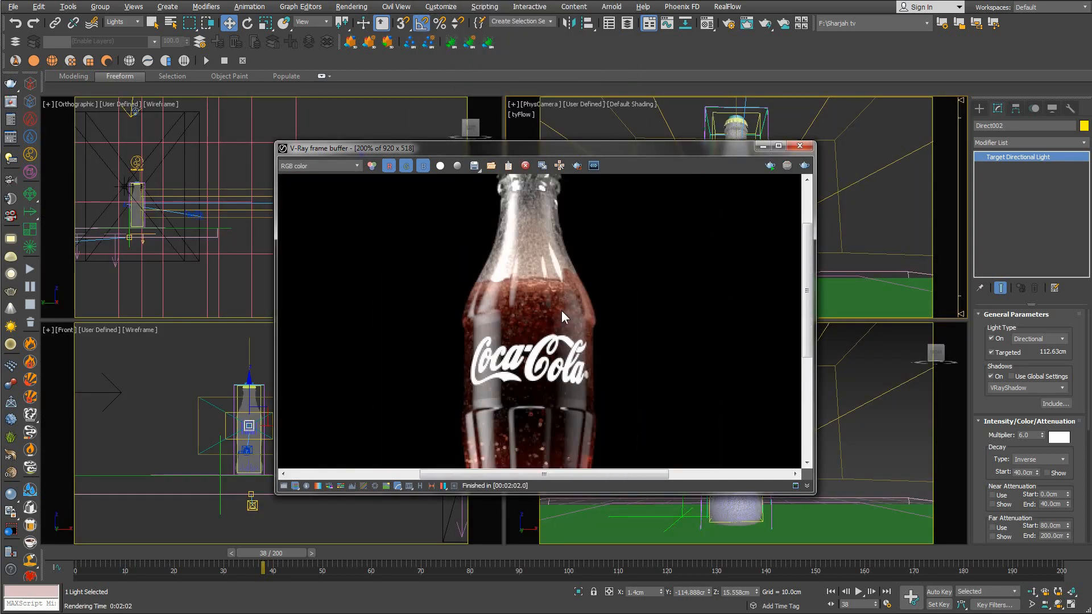
scroll(561, 311, "down", 2)
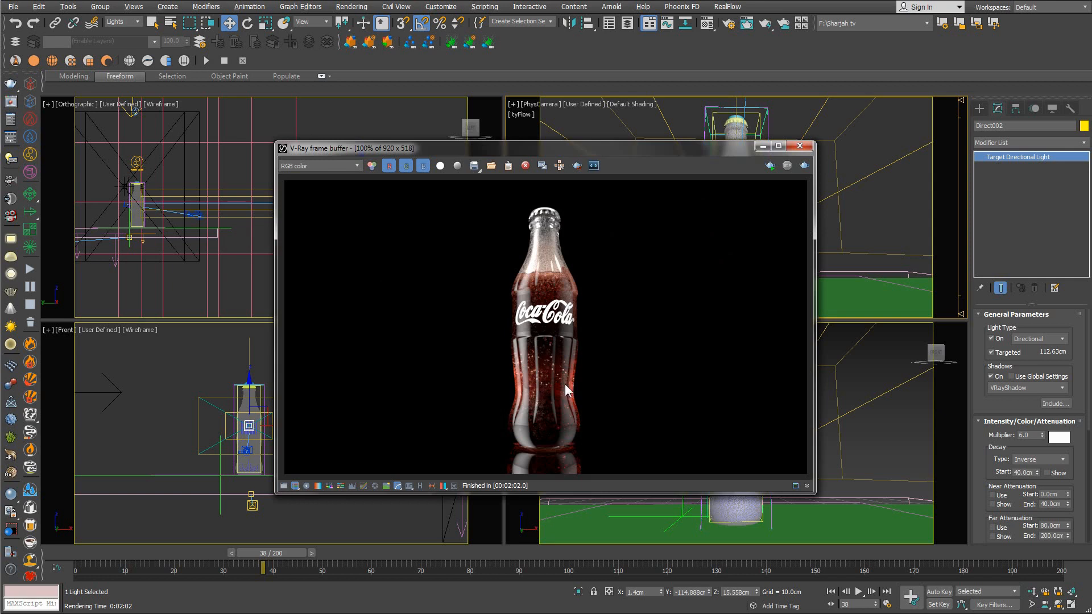
scroll(553, 382, "up", 1)
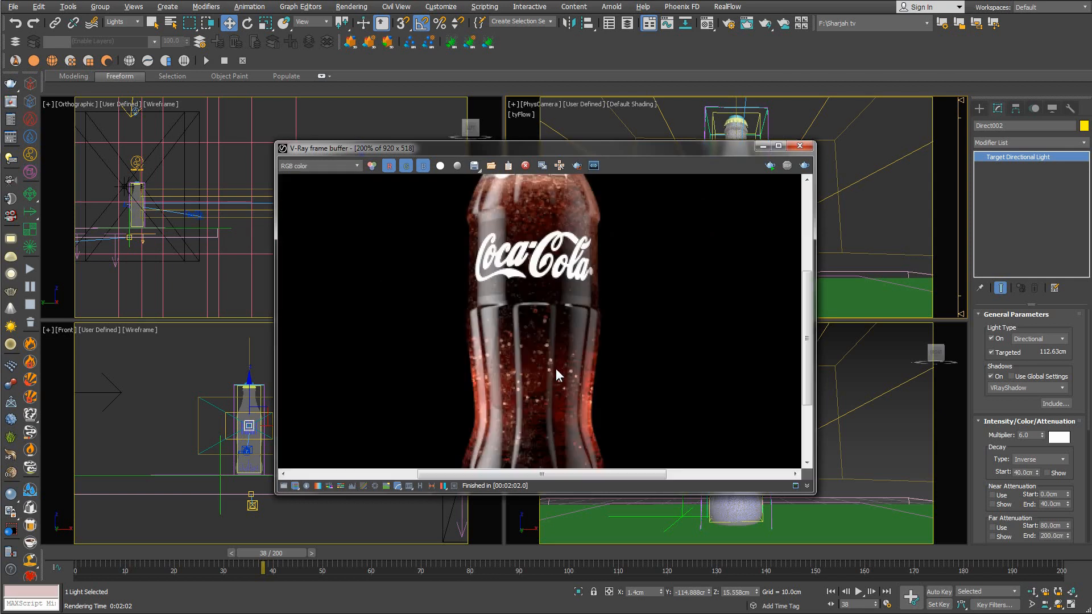
middle_click_drag(551, 368, 560, 372)
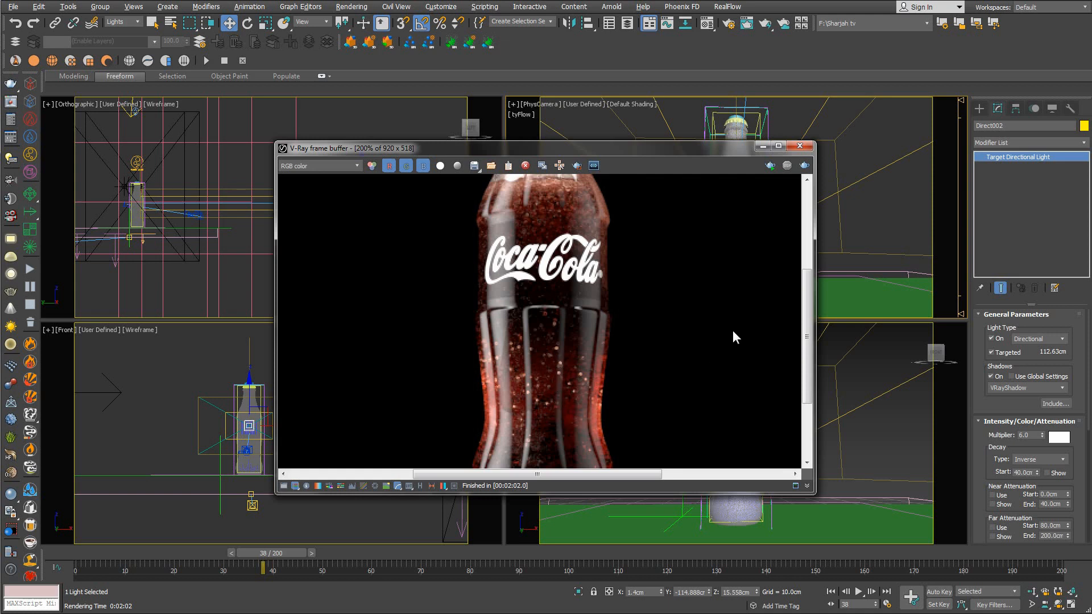
Set the selection filter to All and give the Phoenix FD foam particle shader a Diffuse Multiplier of 0.9.
left_click(131, 160)
middle_click_drag(132, 160, 163, 188)
scroll(164, 190, "up", 7)
left_click(130, 23)
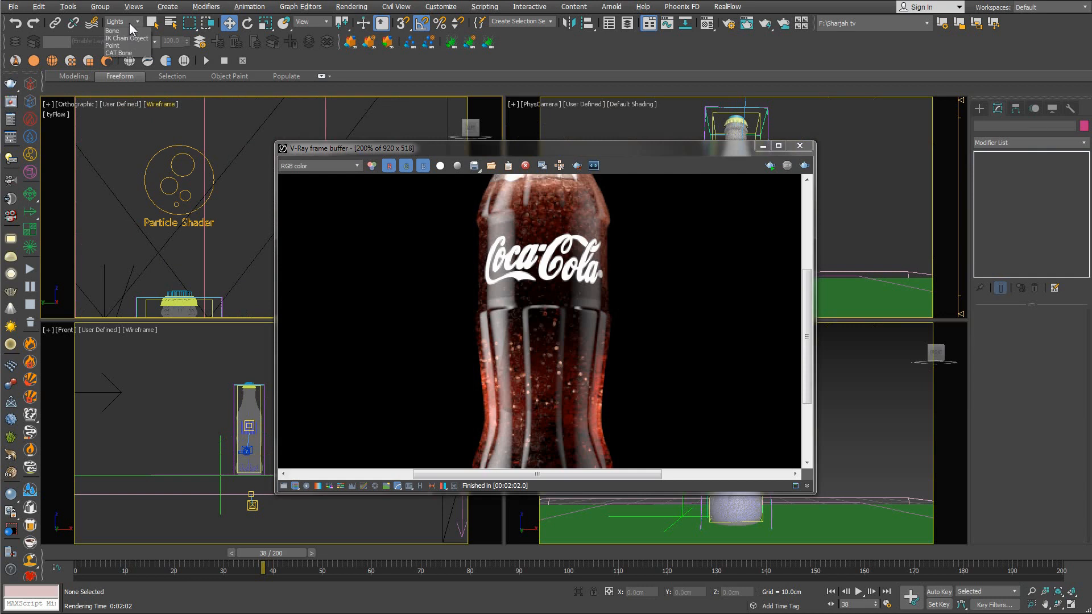
left_click(125, 33)
left_click(181, 184)
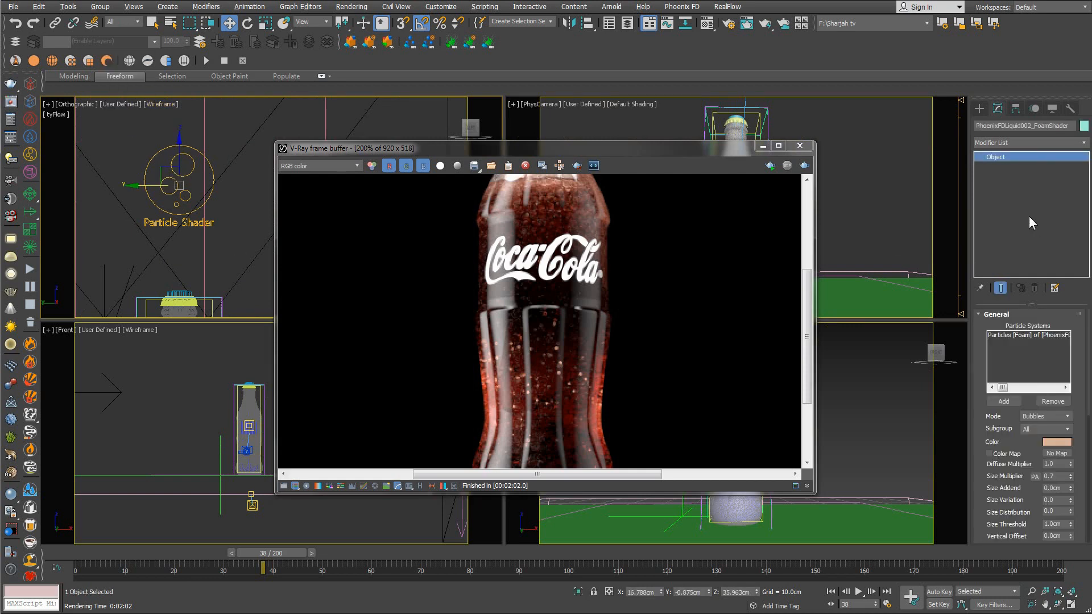
double_click(1057, 464)
type(".9")
key("Return")
Inspect the bubbles inside the bottle in the finished render at up to 800% magnification.
middle_click_drag(188, 242, 187, 188)
scroll(196, 262, "down", 1)
scroll(198, 256, "down", 1)
scroll(198, 245, "down", 1)
middle_click_drag(199, 246, 216, 248)
scroll(216, 246, "down", 2)
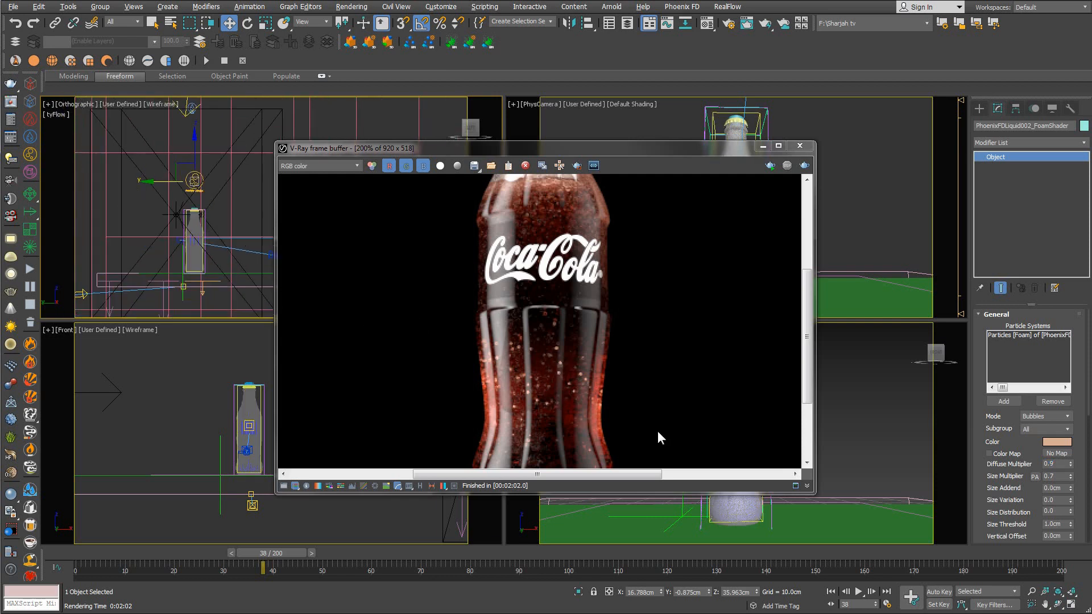
scroll(614, 274, "down", 2)
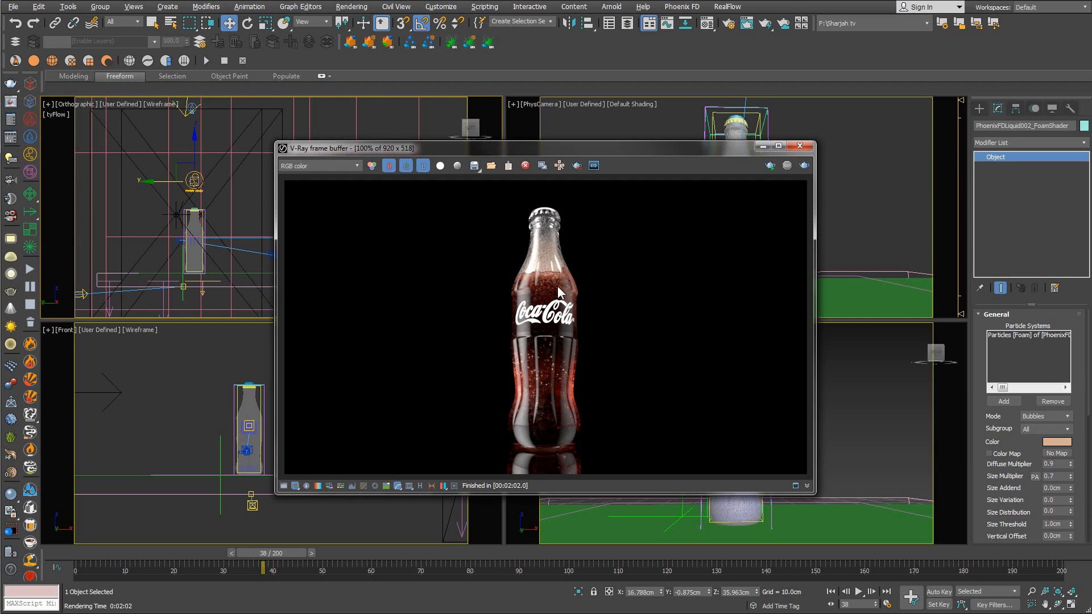
scroll(545, 270, "up", 5)
scroll(533, 275, "down", 3)
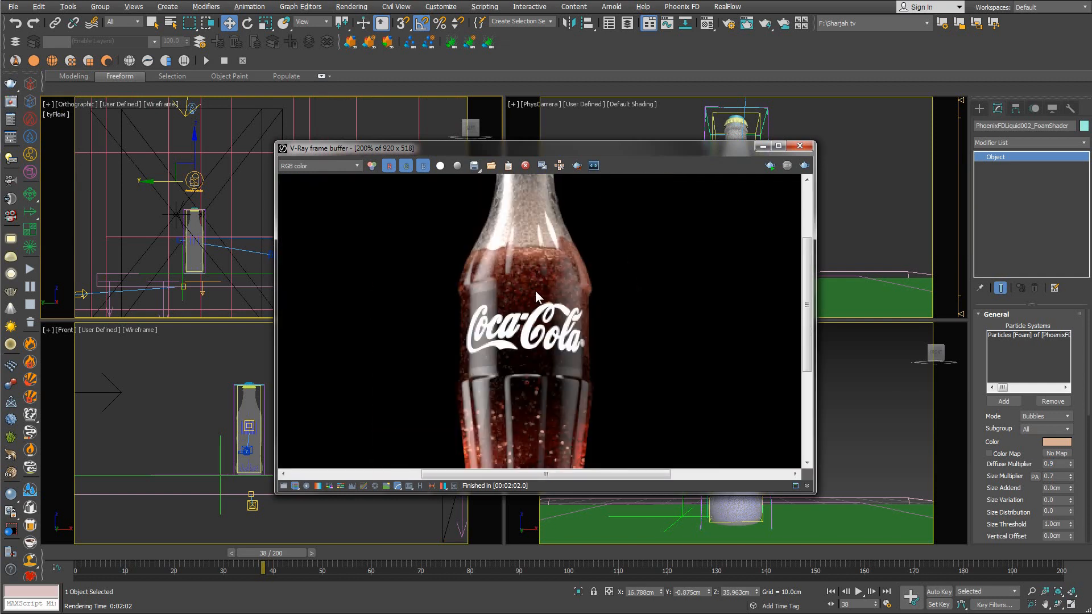
scroll(546, 384, "up", 5)
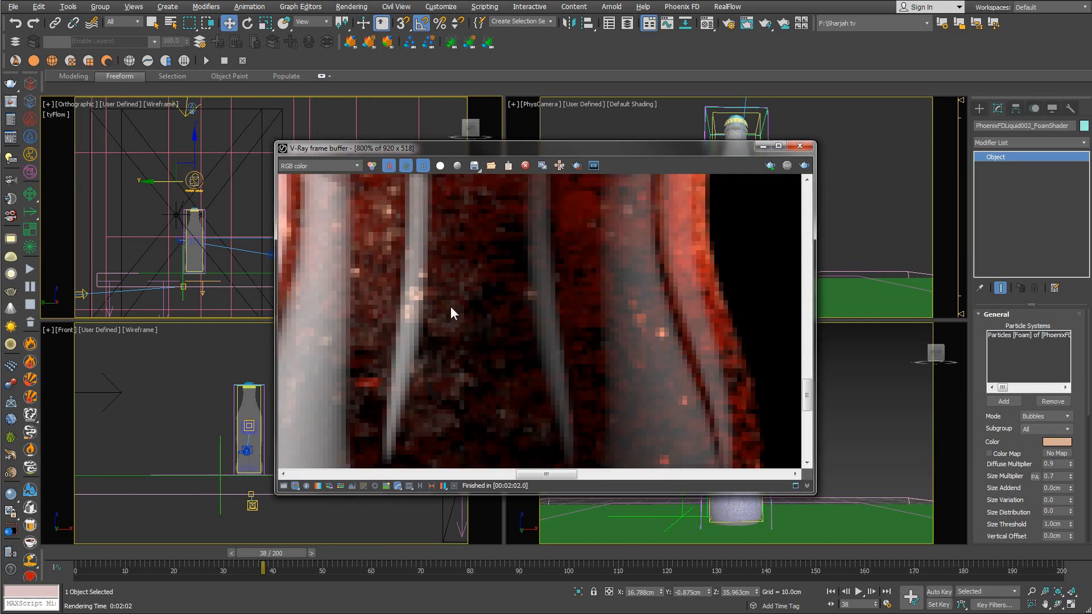
Examine the rendered bottle from base to cap at 200% magnification, checking the bubbles, logo area and neck.
scroll(493, 359, "down", 4)
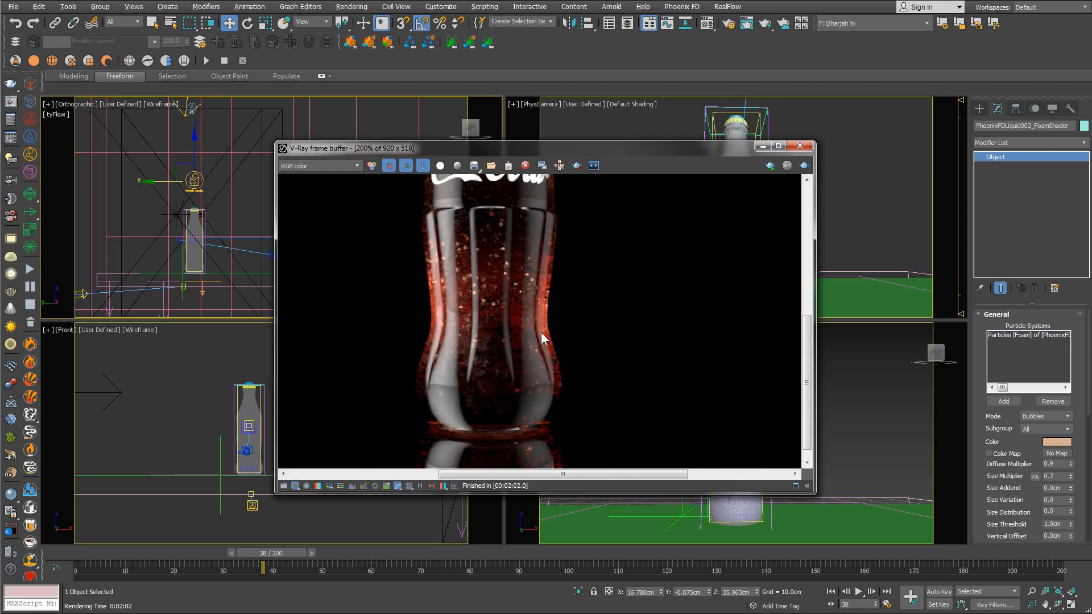
mouse_move(537, 327)
middle_mouse_down()
mouse_move(534, 348)
mouse_move(520, 350)
middle_mouse_up()
middle_click_drag(502, 254, 511, 356)
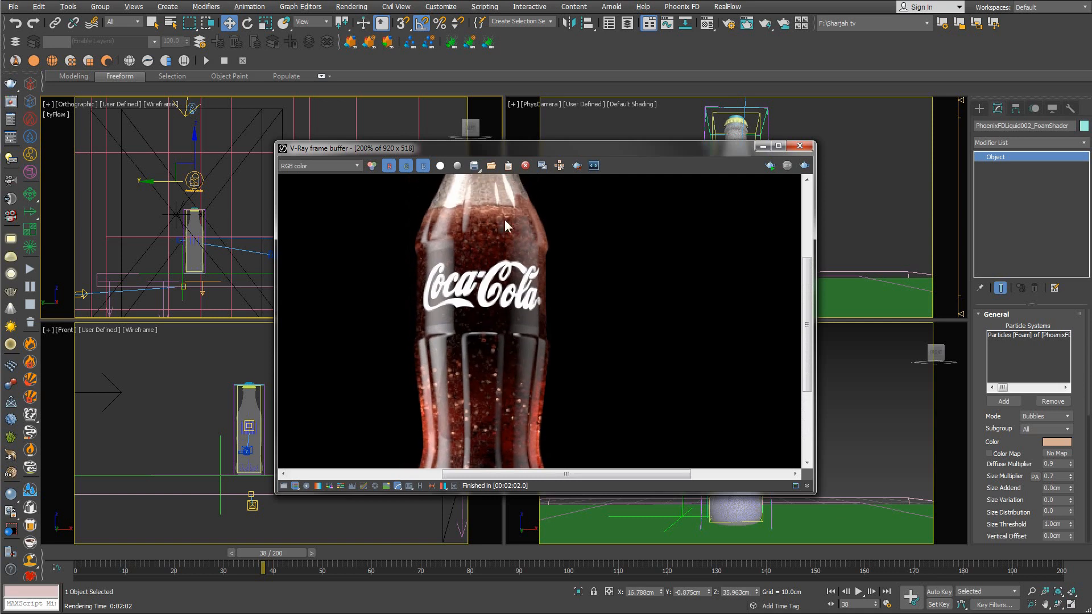
middle_click_drag(504, 220, 499, 335)
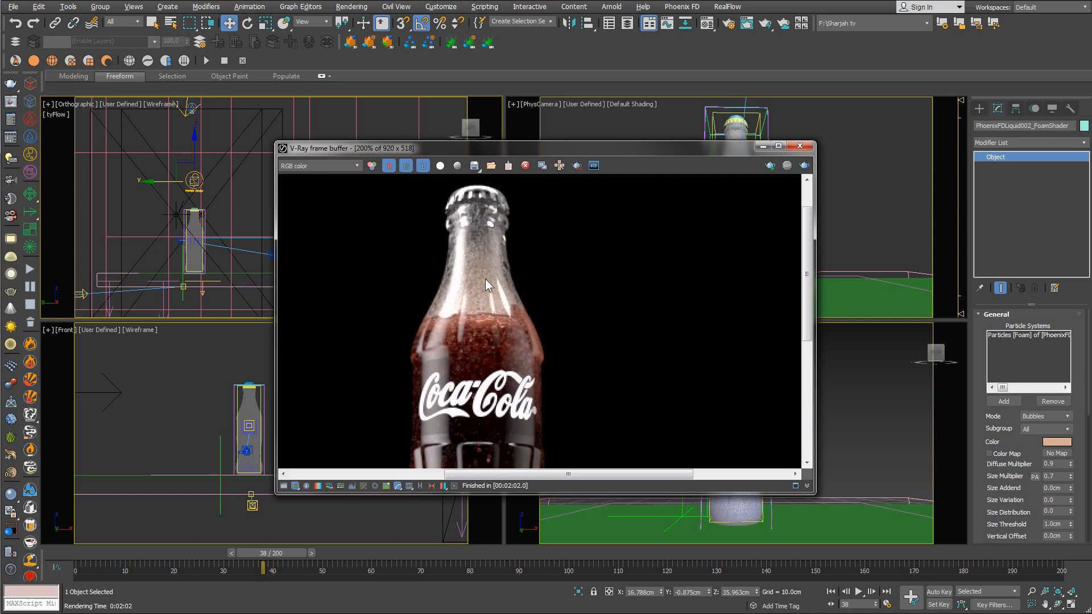
middle_click_drag(485, 279, 486, 240)
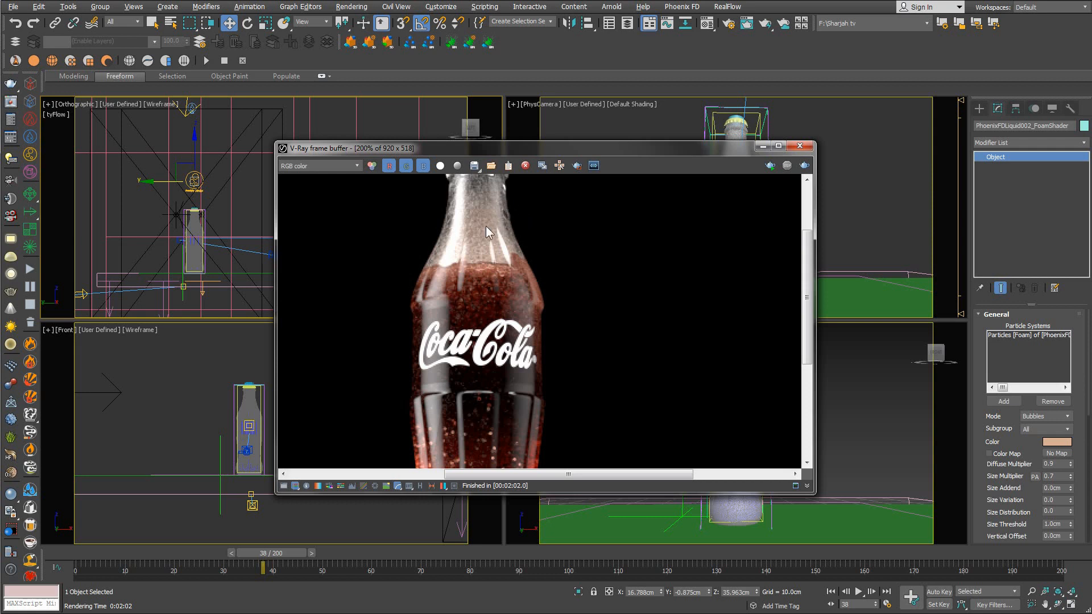
middle_click_drag(497, 303, 524, 216)
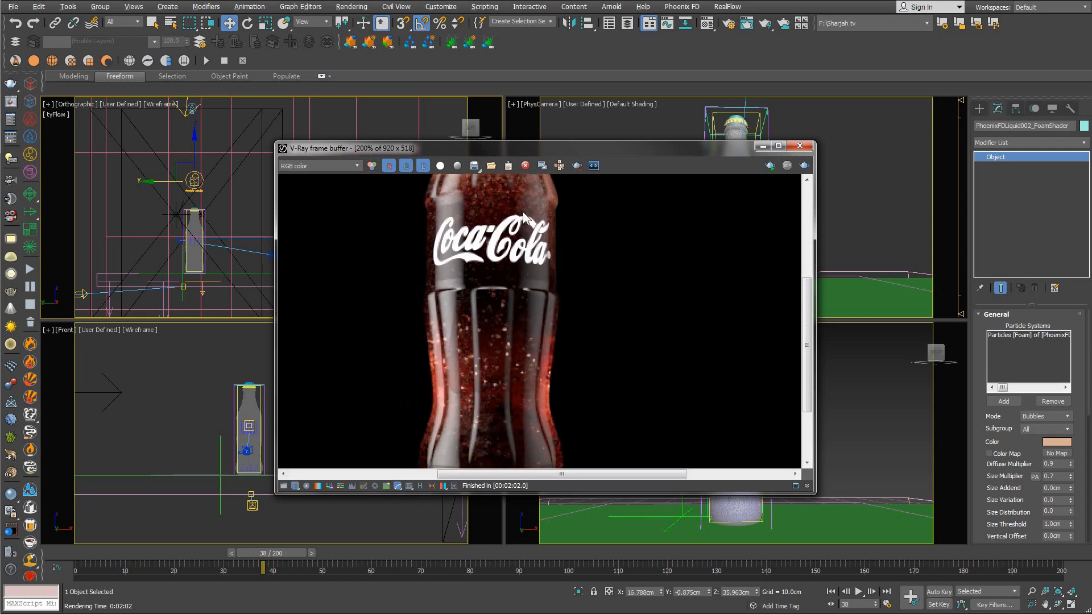
scroll(520, 290, "down", 2)
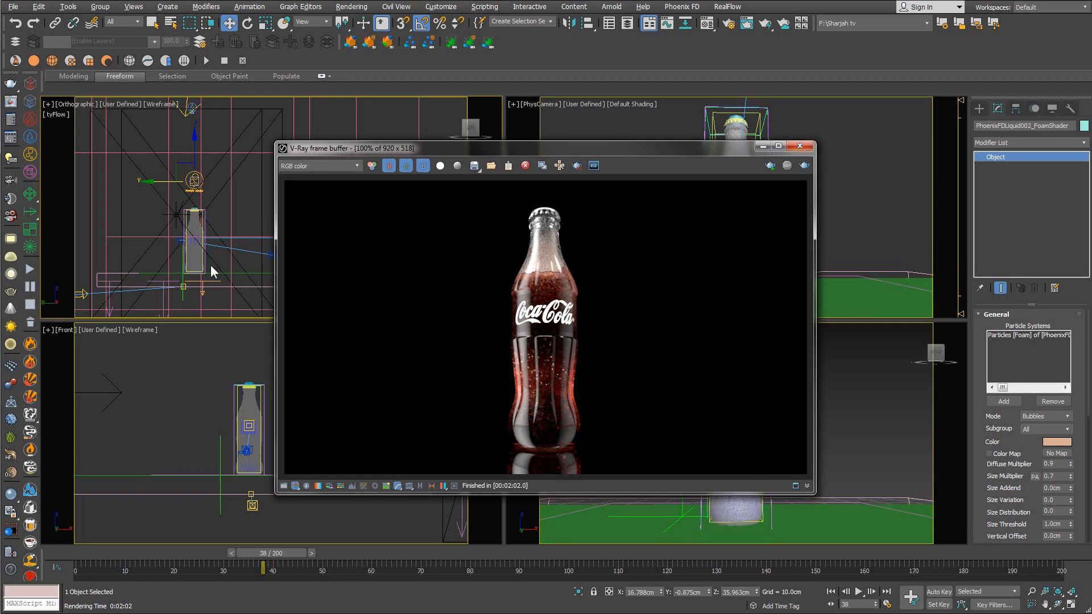
Switch the orthographic view to Top and unhide the Plane_Back001 object through the Scene Explorer.
key("t")
middle_click_drag(243, 230, 133, 269)
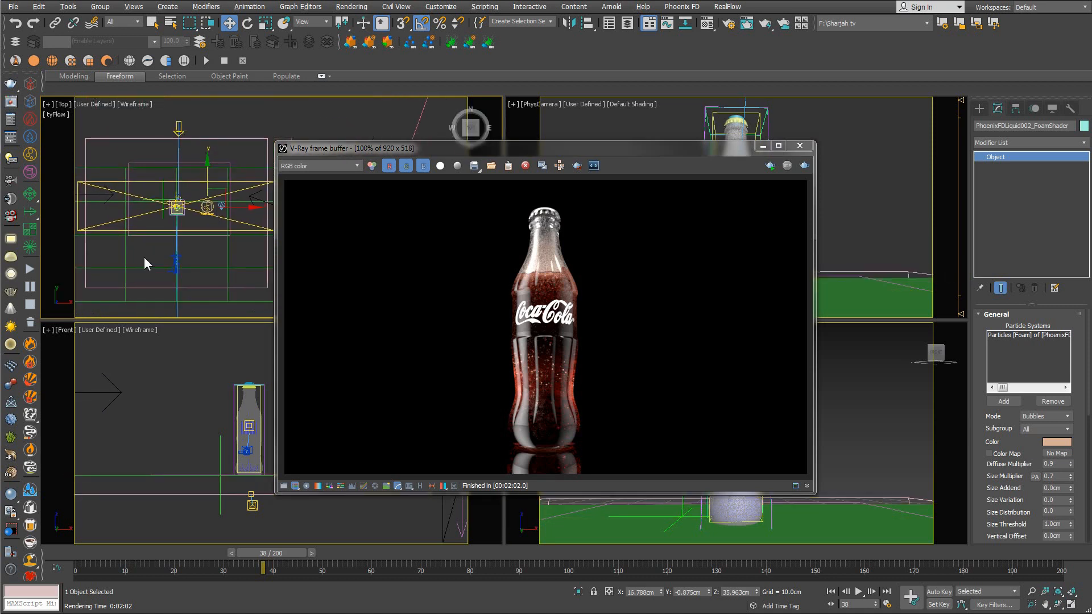
middle_click_drag(215, 218, 221, 224)
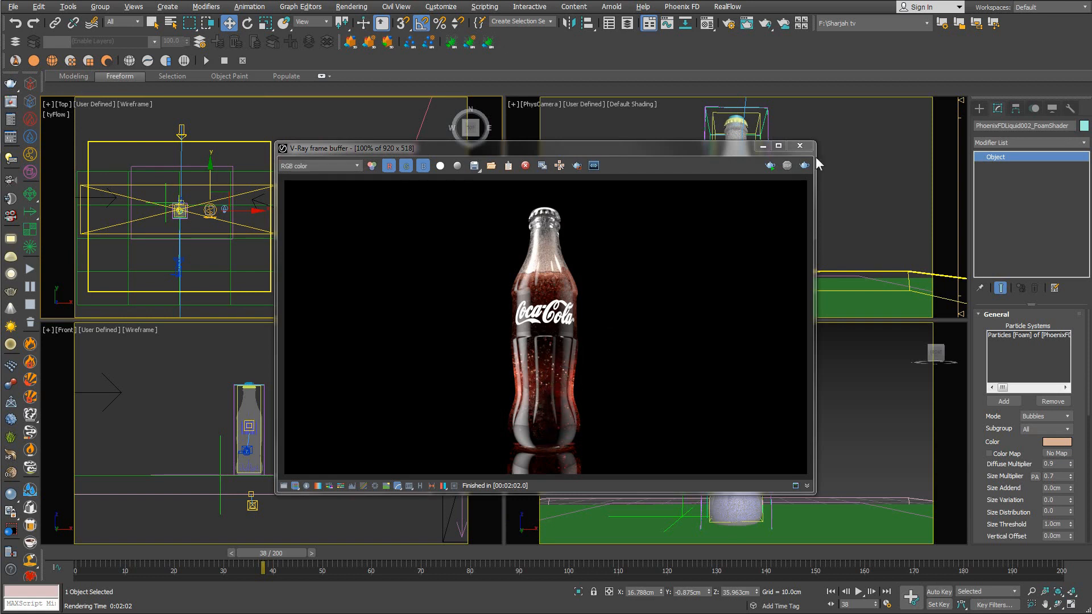
left_click(800, 145)
middle_click_drag(251, 218, 275, 215)
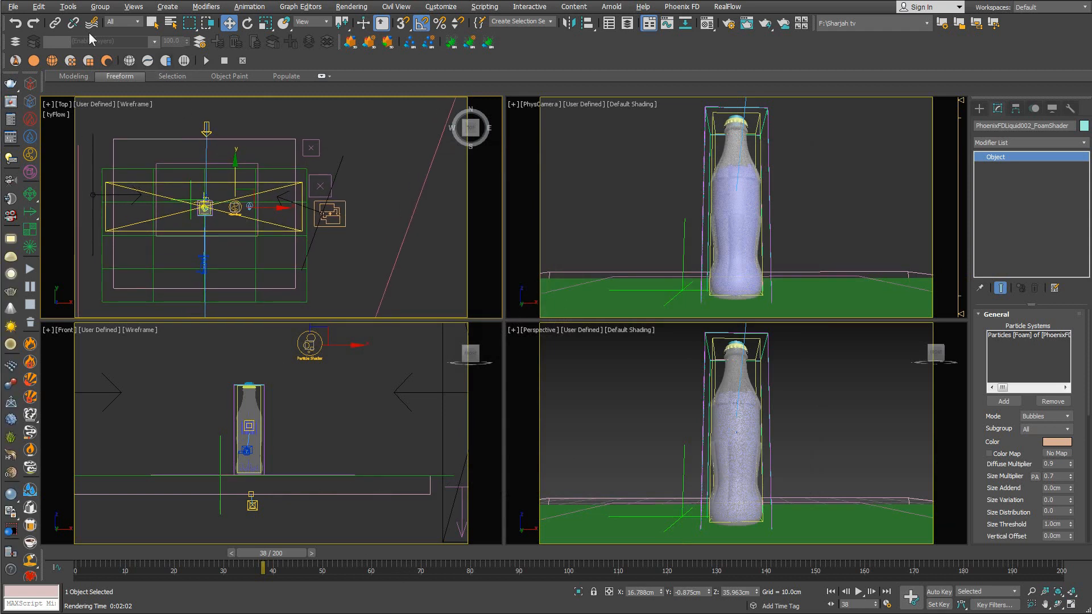
left_click(68, 6)
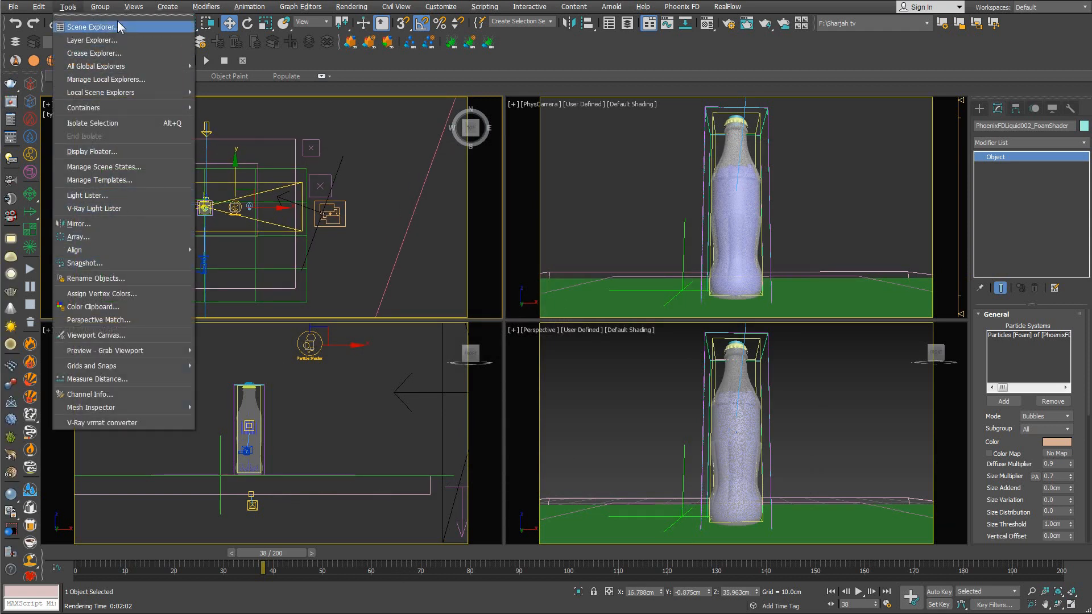
left_click(94, 27)
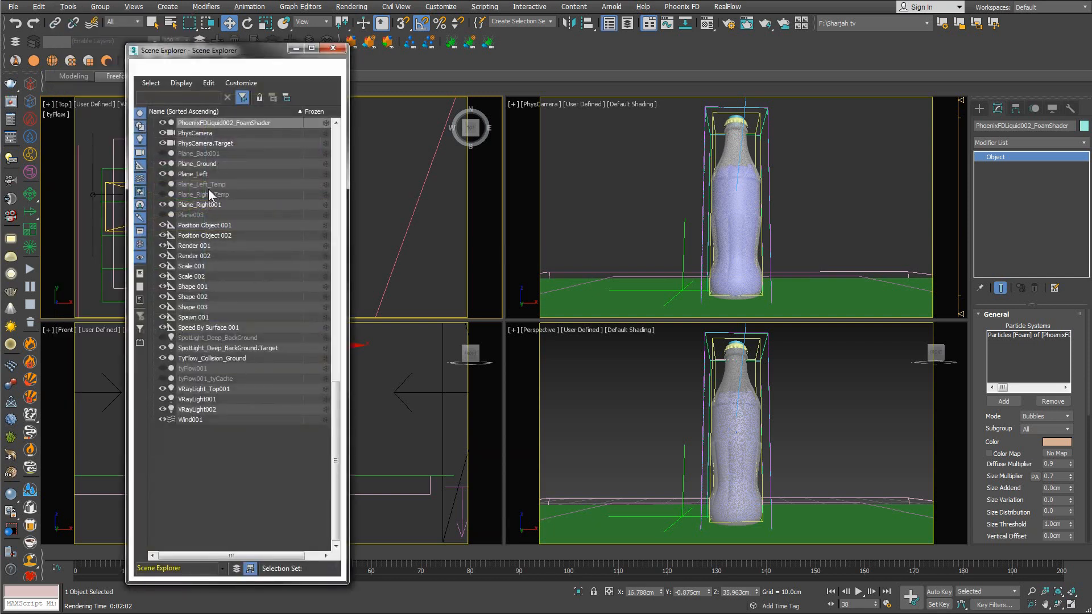
left_click(163, 154)
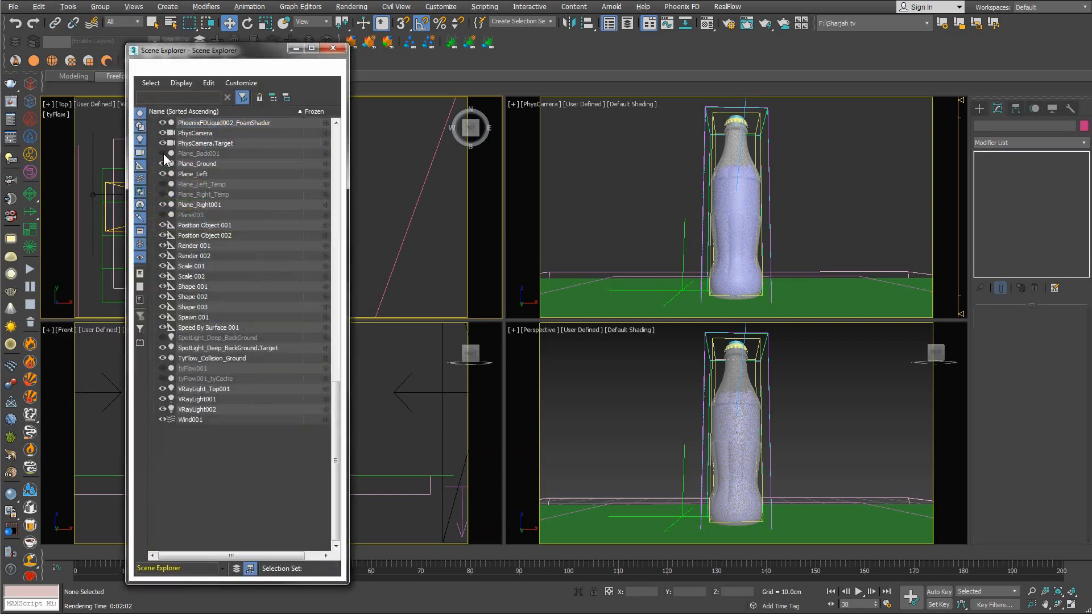
left_click(333, 48)
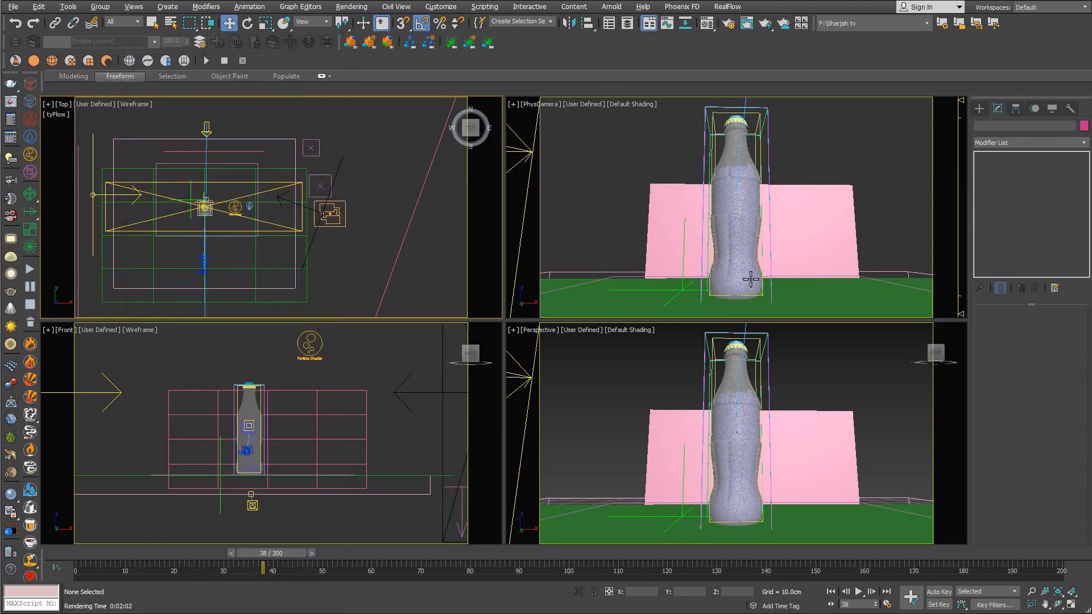
Sample the BackLight material from Plane_Back001 into an unused material slot and lower its light color multiplier.
left_click(816, 208)
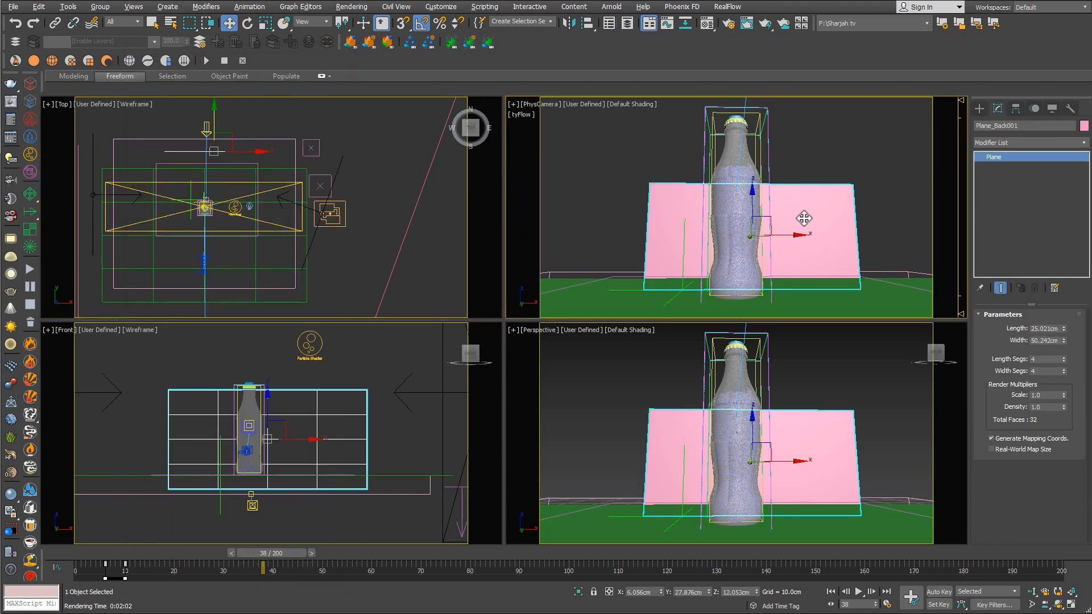
key("m")
left_click(453, 197)
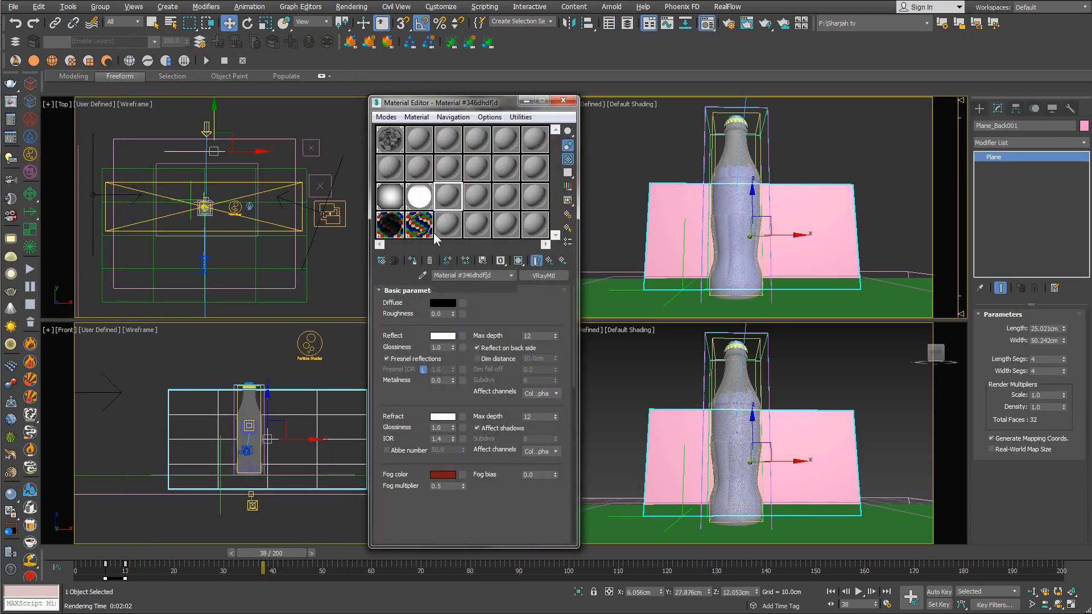
left_click(423, 275)
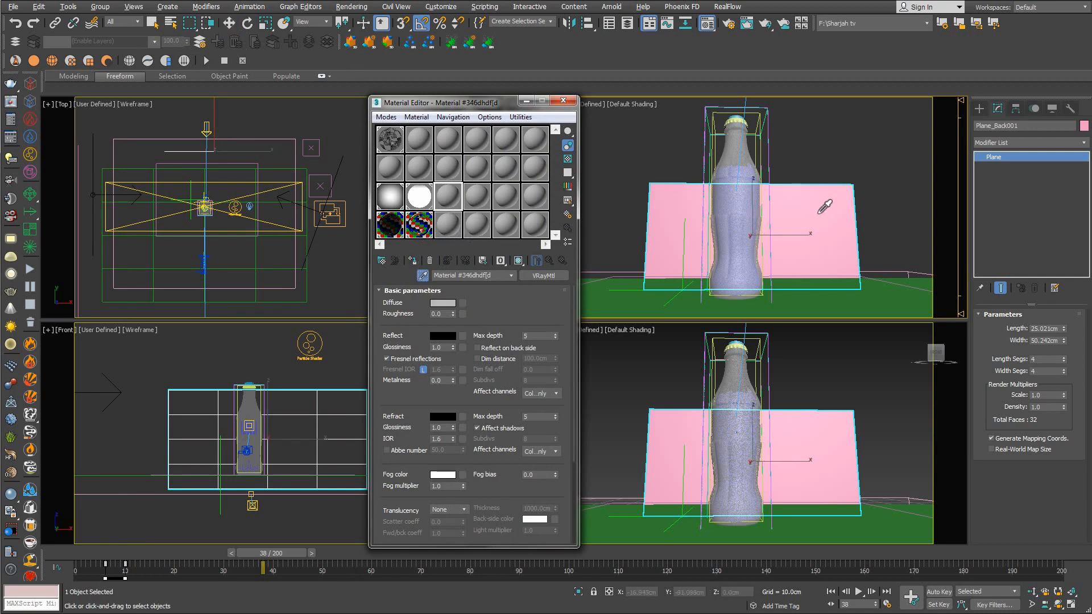
left_click(824, 206)
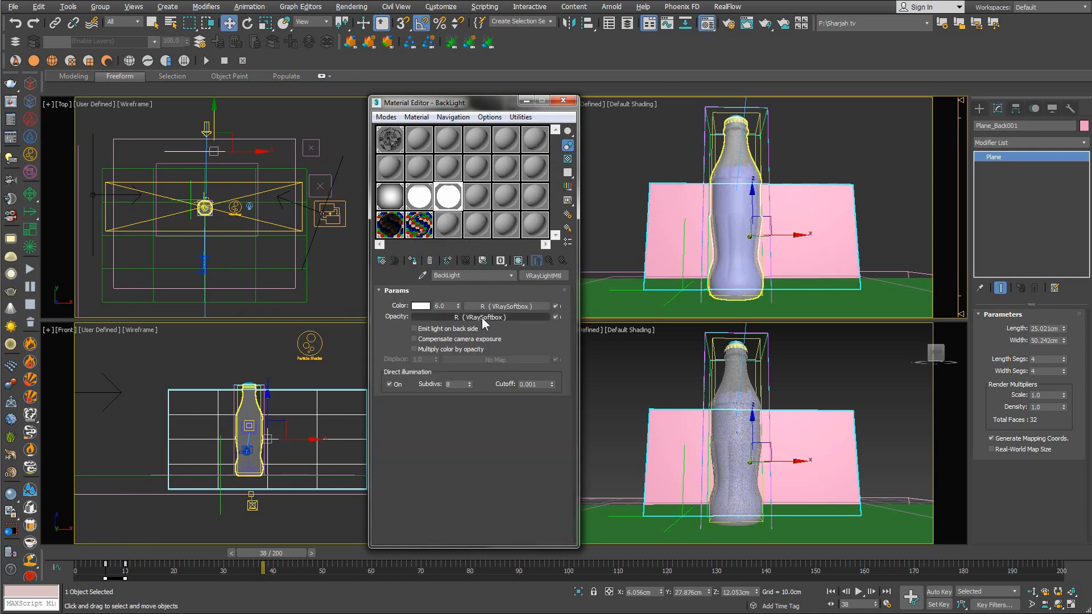
double_click(447, 306)
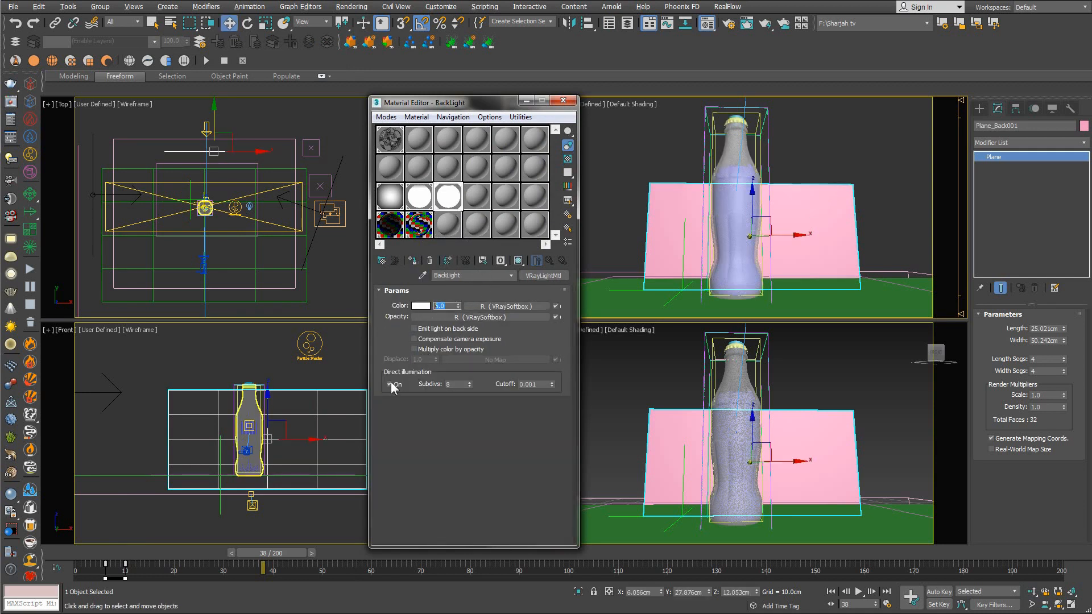
Check the Left_Light material's settings and turn on direct illumination for the Right_Light material.
left_click(416, 197)
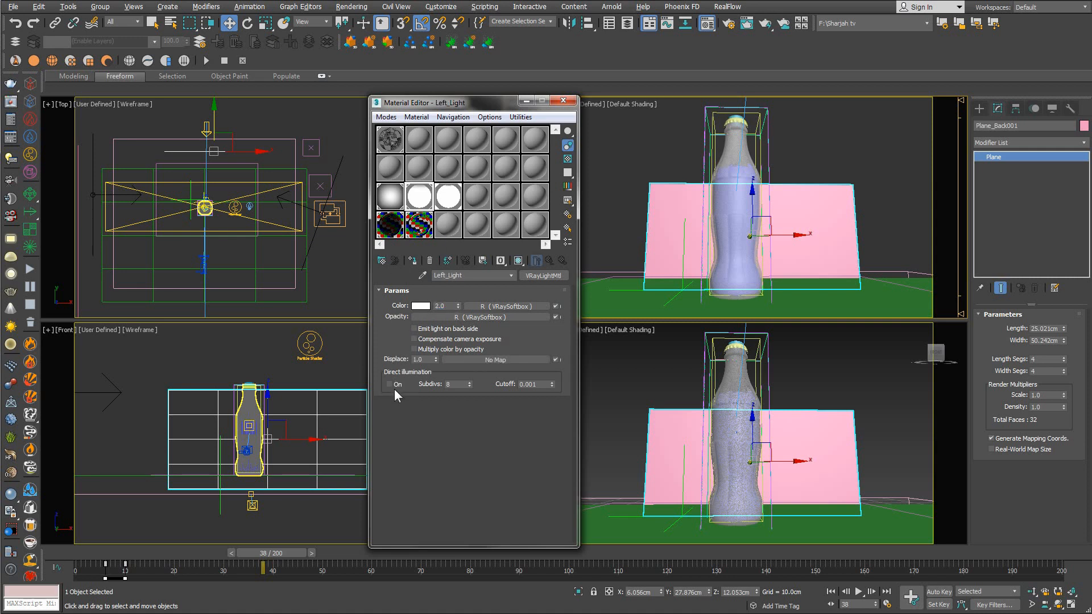
left_click(391, 199)
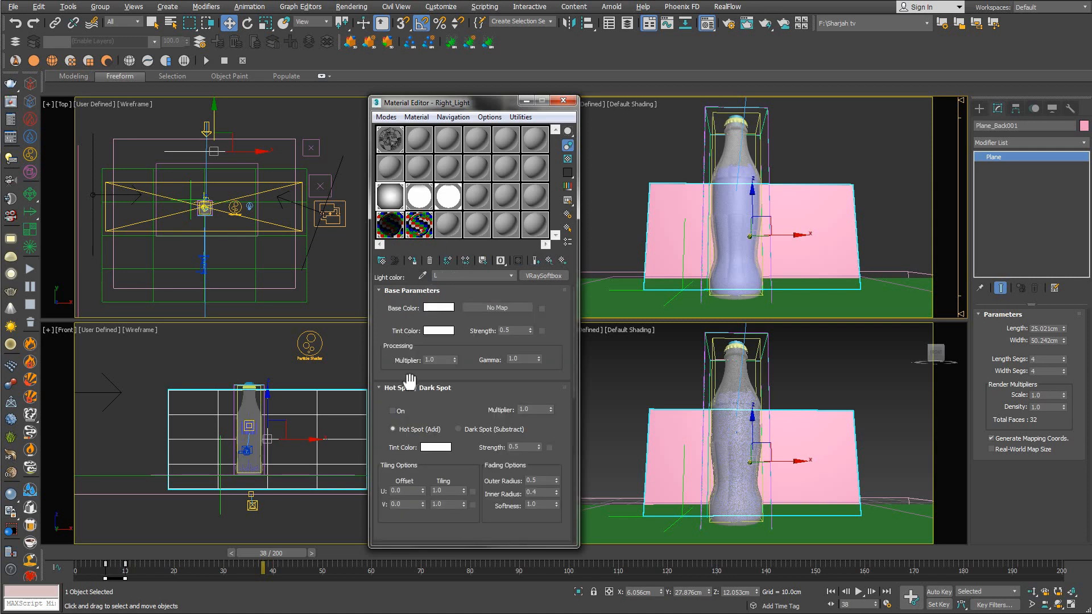
left_click(548, 260)
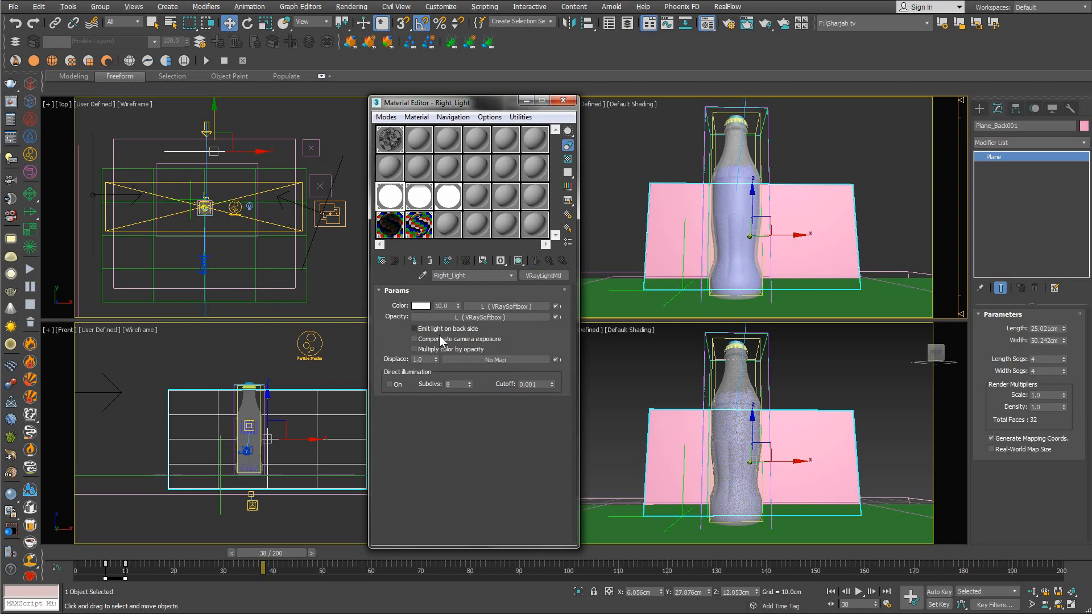
left_click(389, 385)
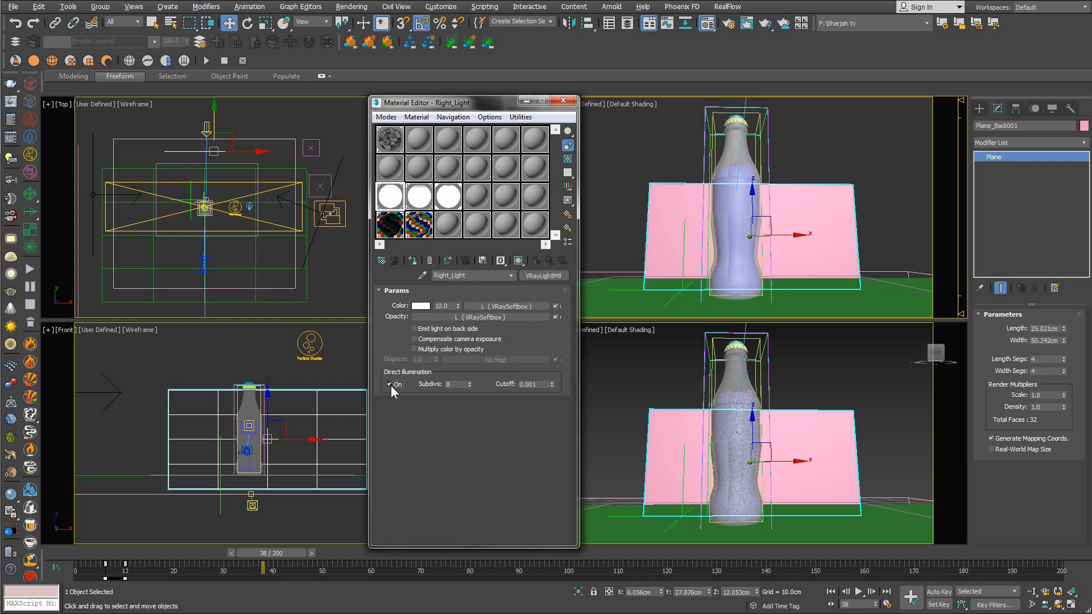
left_click(563, 100)
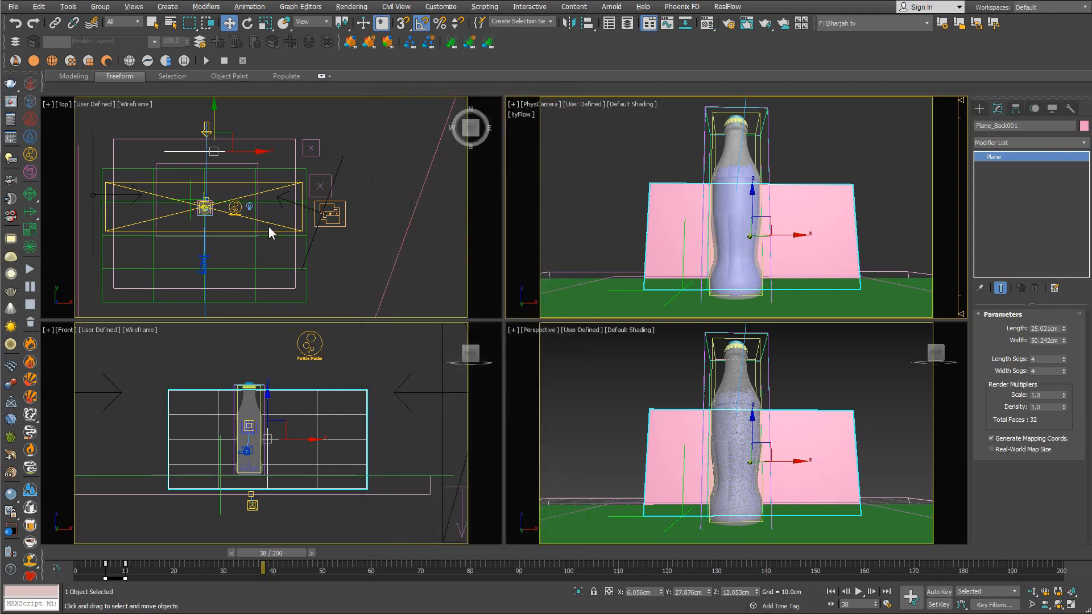
Turn off the Direct001 light and render frame 38 from the PhysCamera view, checking the bottle at 200%.
left_click(206, 124)
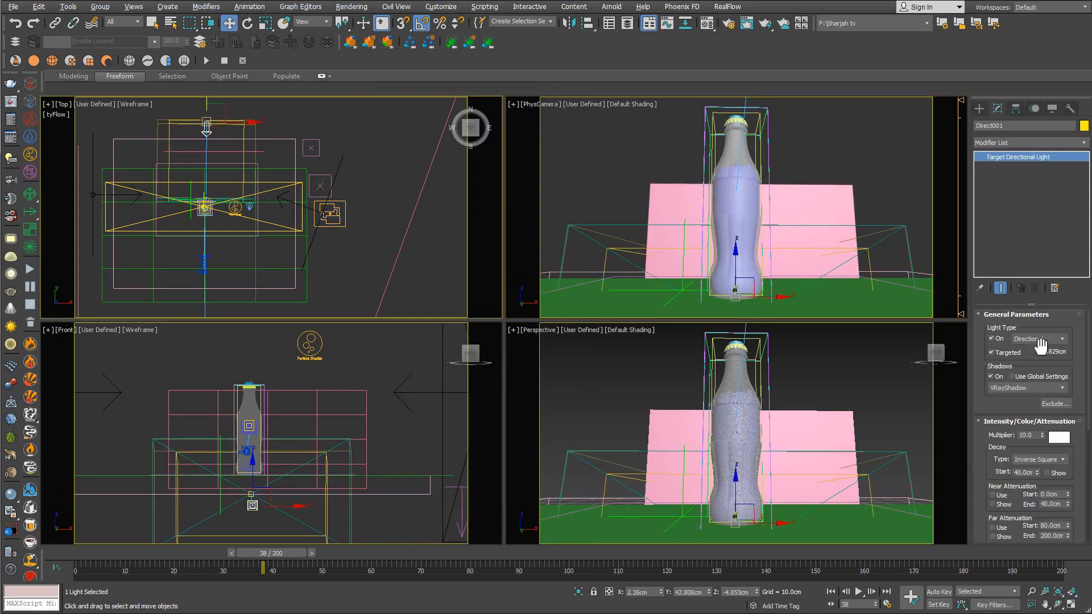
left_click(992, 340)
right_click(651, 204)
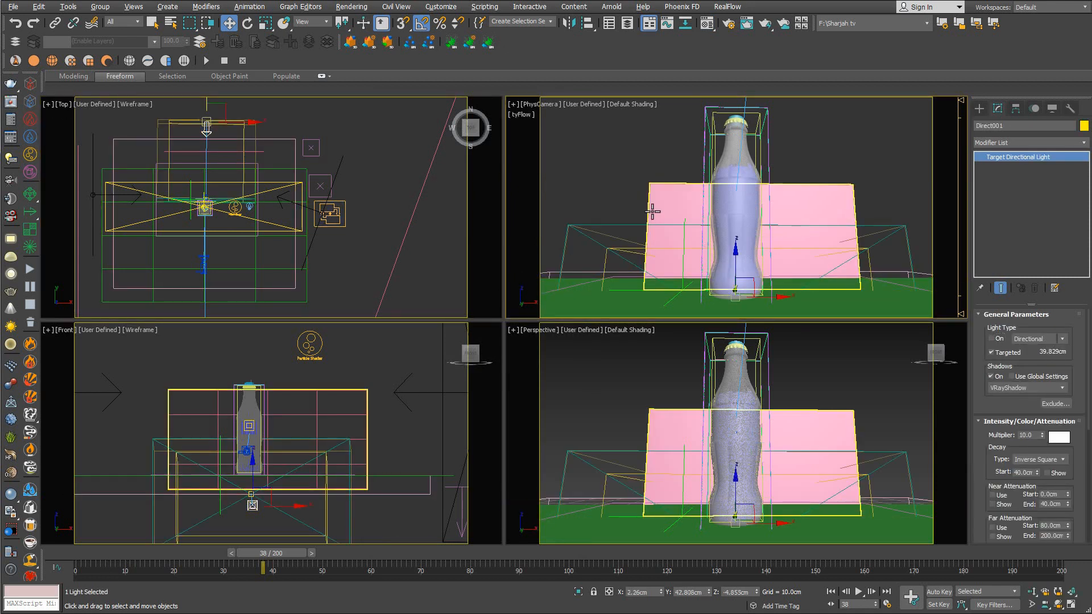
right_click(651, 210)
left_click(661, 221)
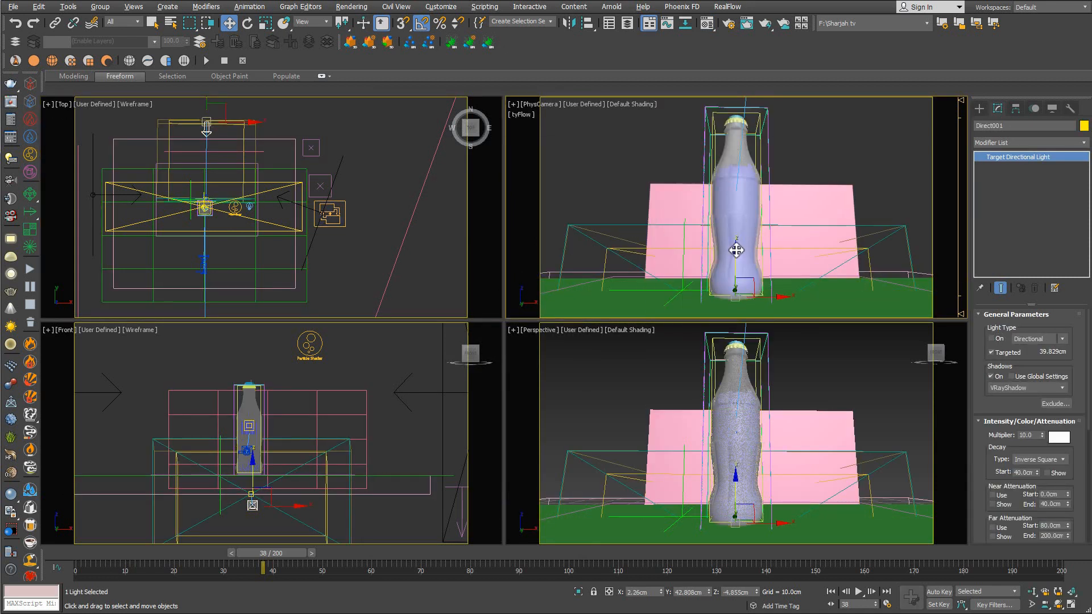
key("shift+q")
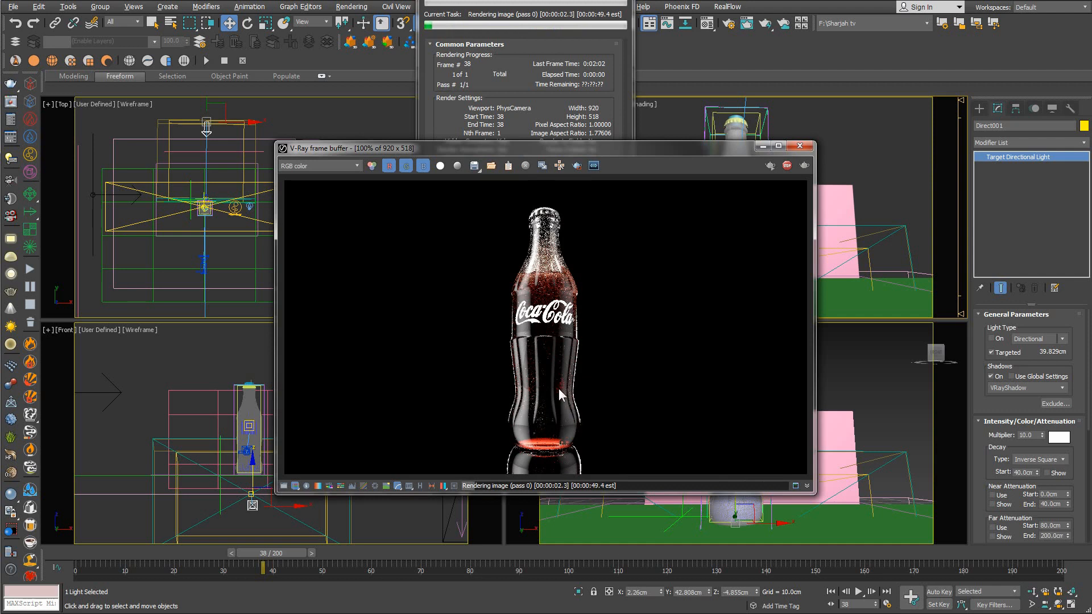
scroll(558, 388, "up", 1)
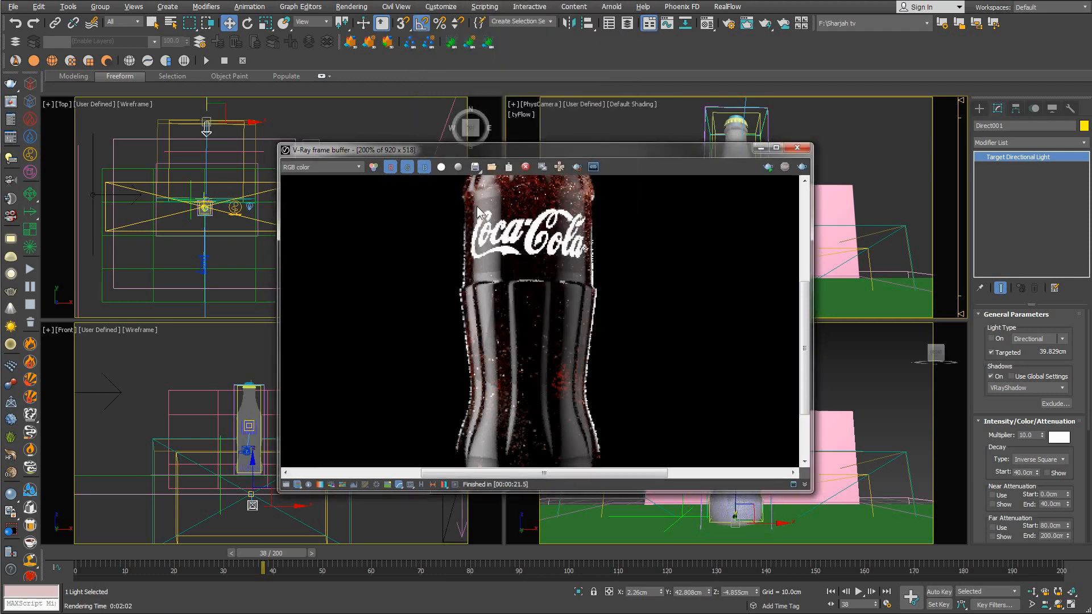
Test-render the bottle with Plane_Back001 hidden, and undo the hiding of the plane.
left_click(799, 146)
left_click(228, 152)
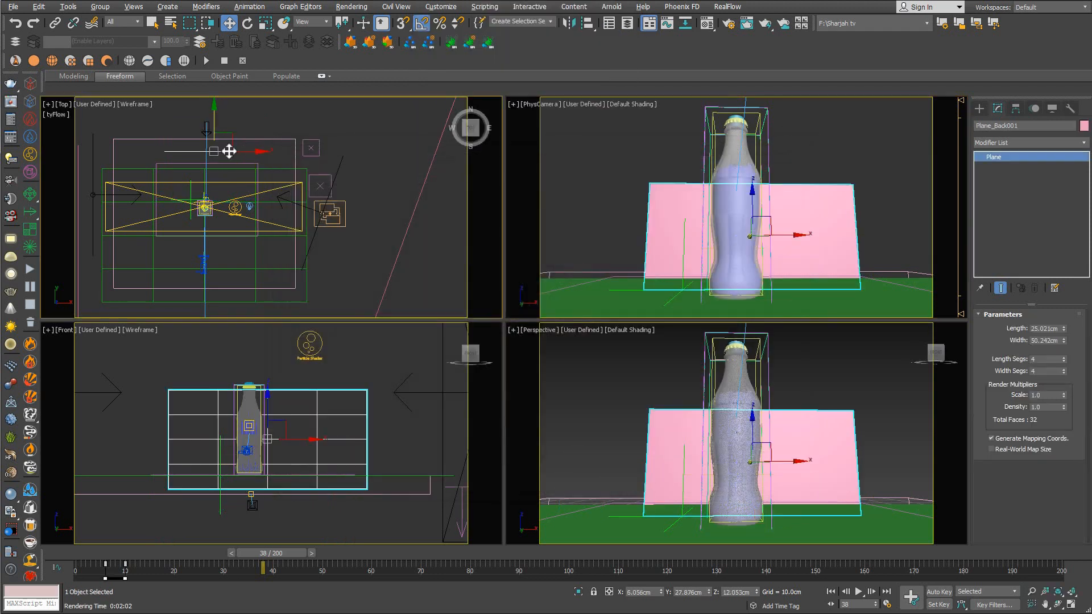
right_click(228, 154)
left_click(254, 114)
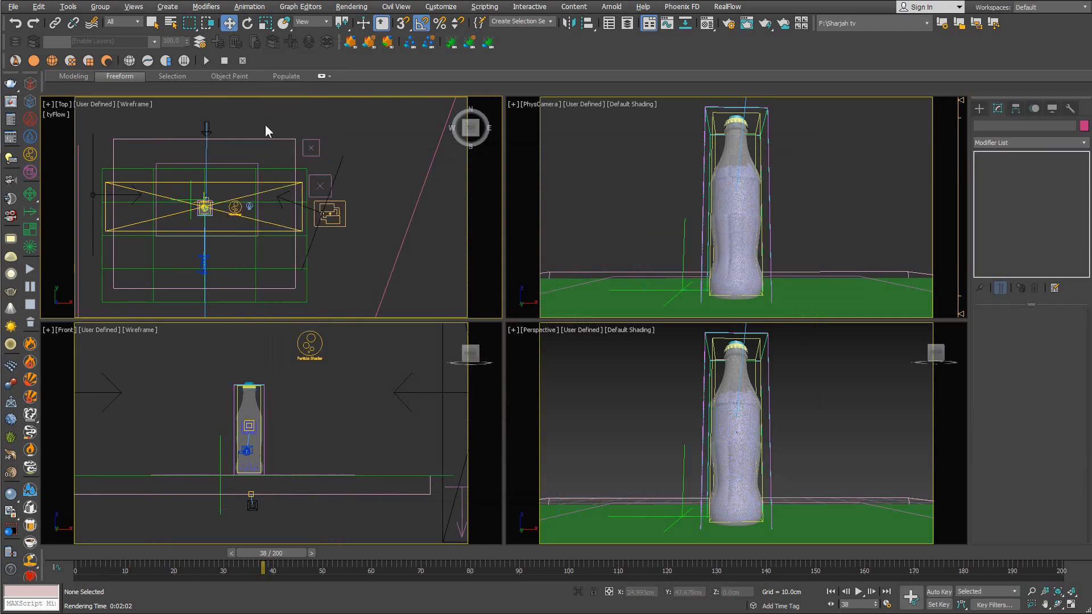
key("shift+q")
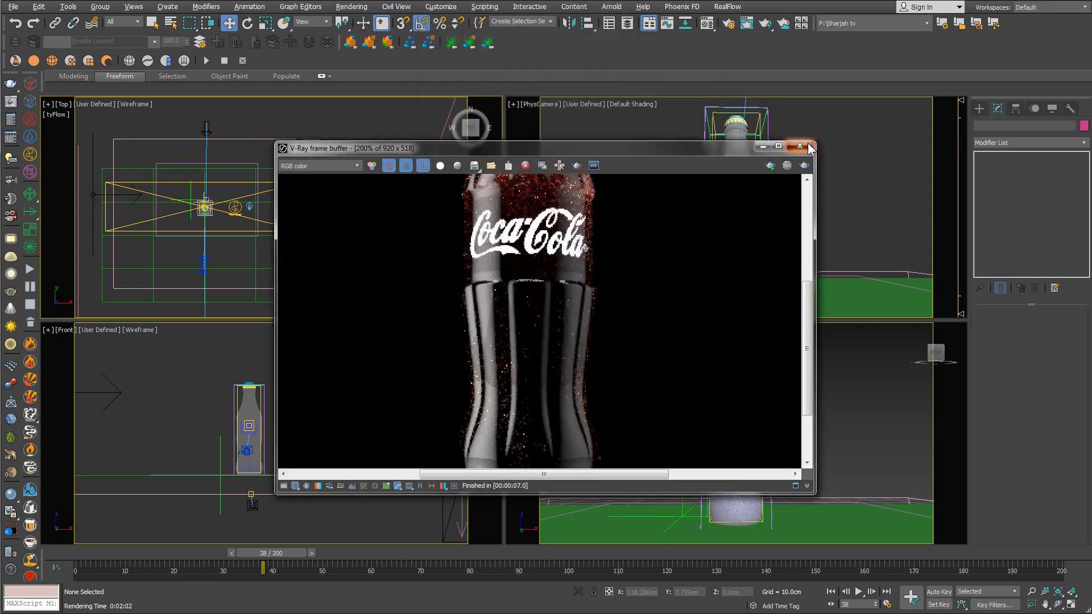
left_click(800, 145)
key("ctrl+z")
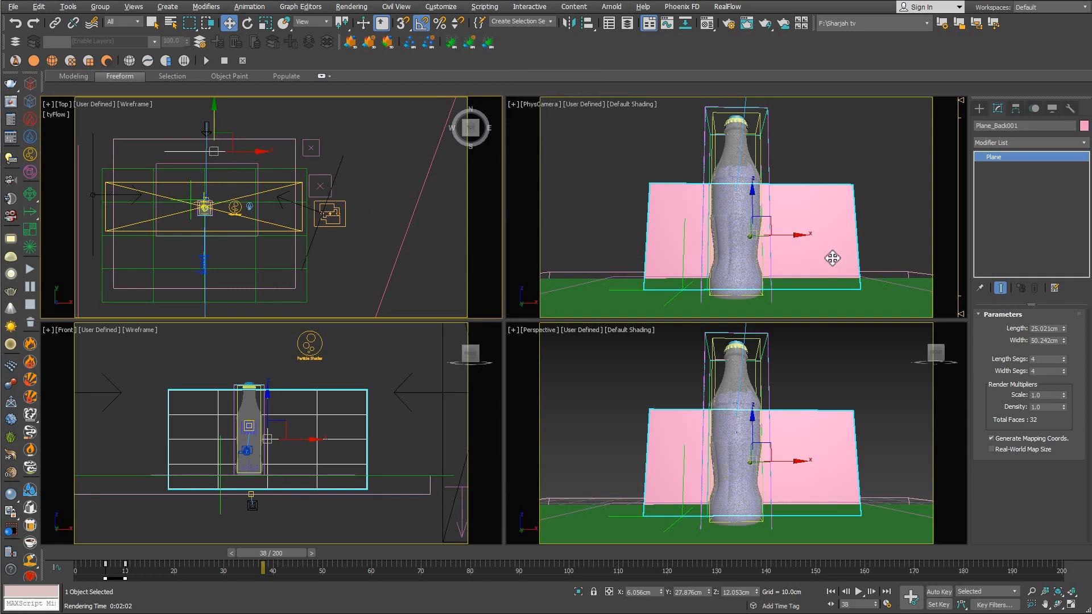
Set the BackLight material's light color multiplier to 25 and render the PhysCamera view again.
key("m")
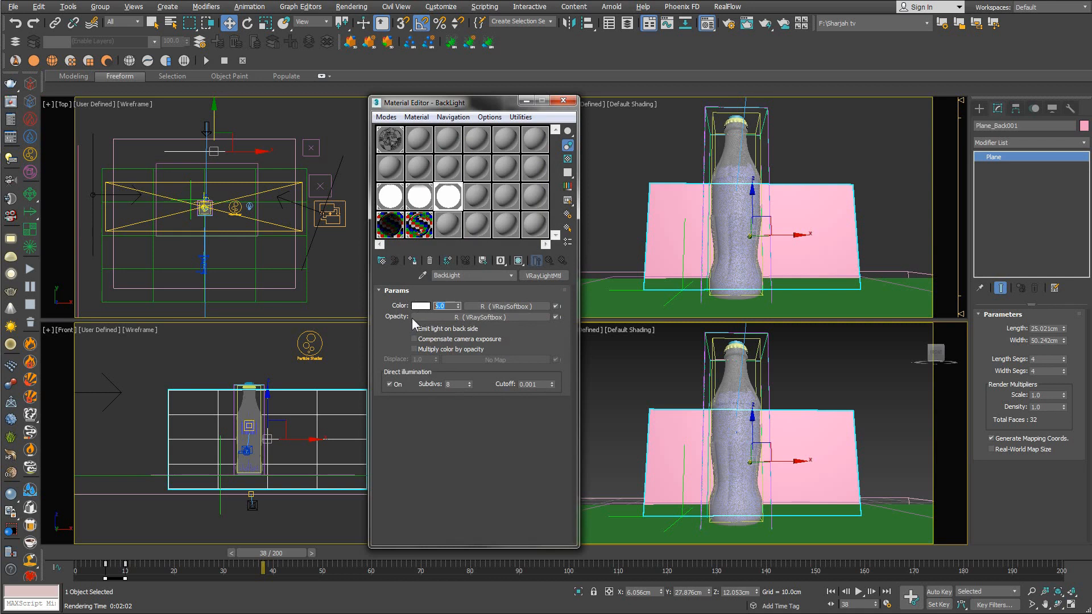
type("25")
key("Return")
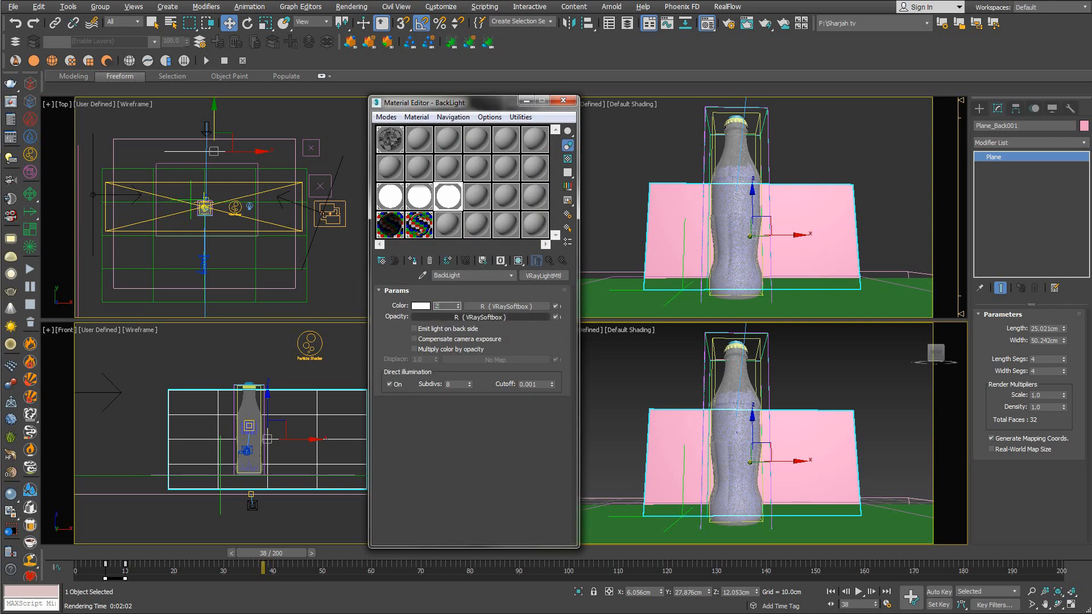
right_click(632, 197)
left_click(631, 196)
key("shift+q")
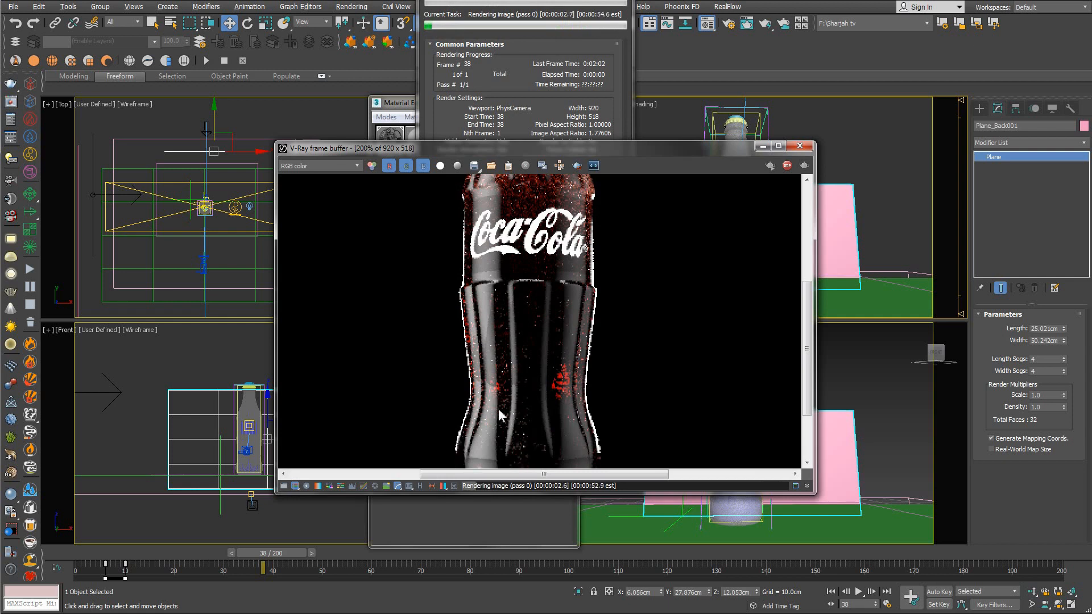
View the running render at 100%, stop it, and check the object properties of Plane_Back001.
scroll(554, 398, "down", 1)
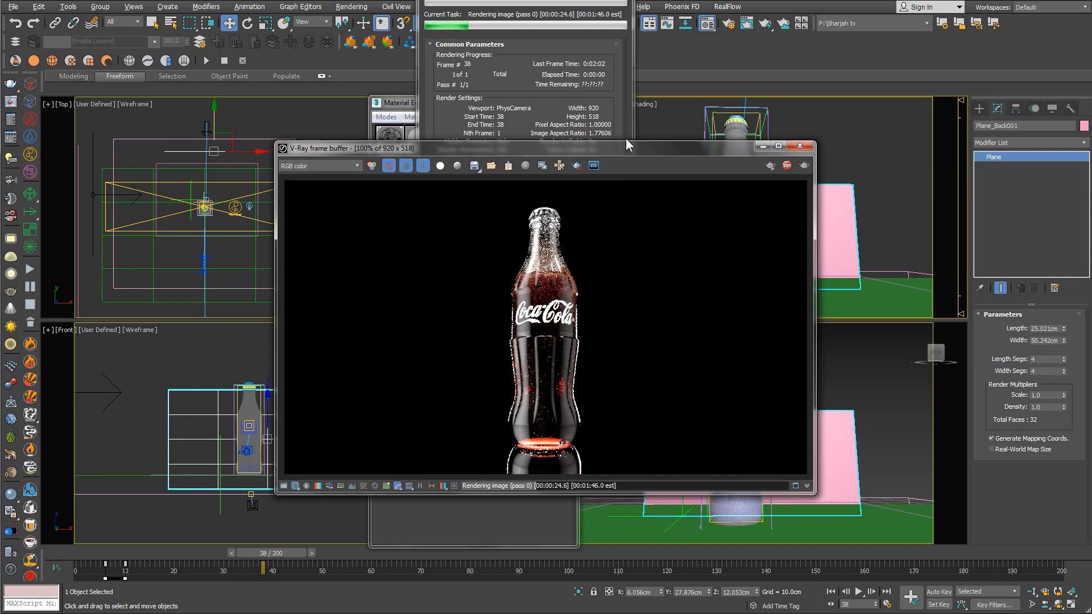
left_click(618, 1)
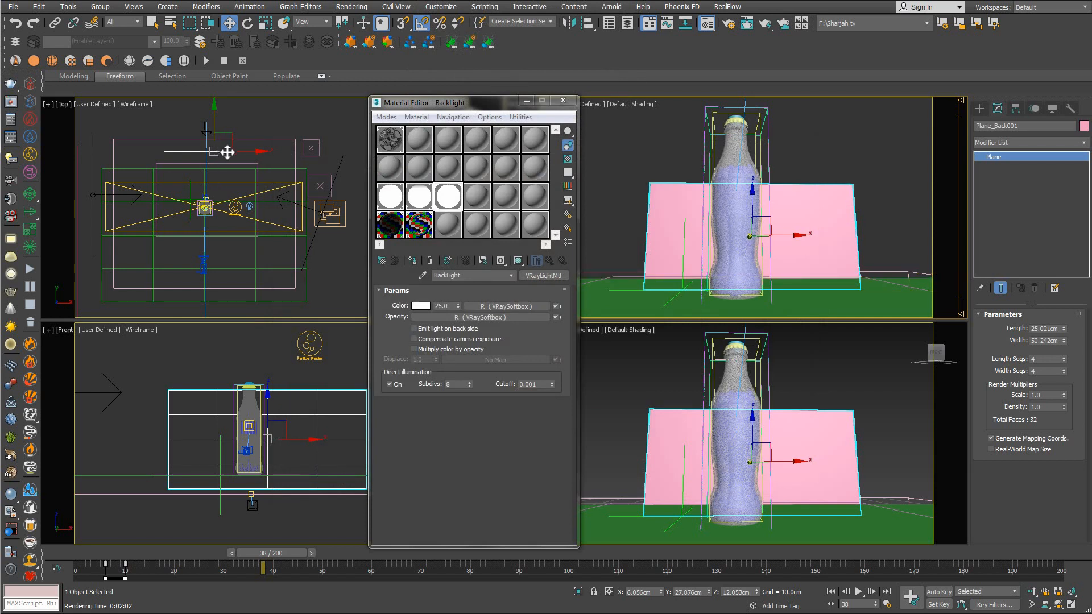
left_click(227, 151)
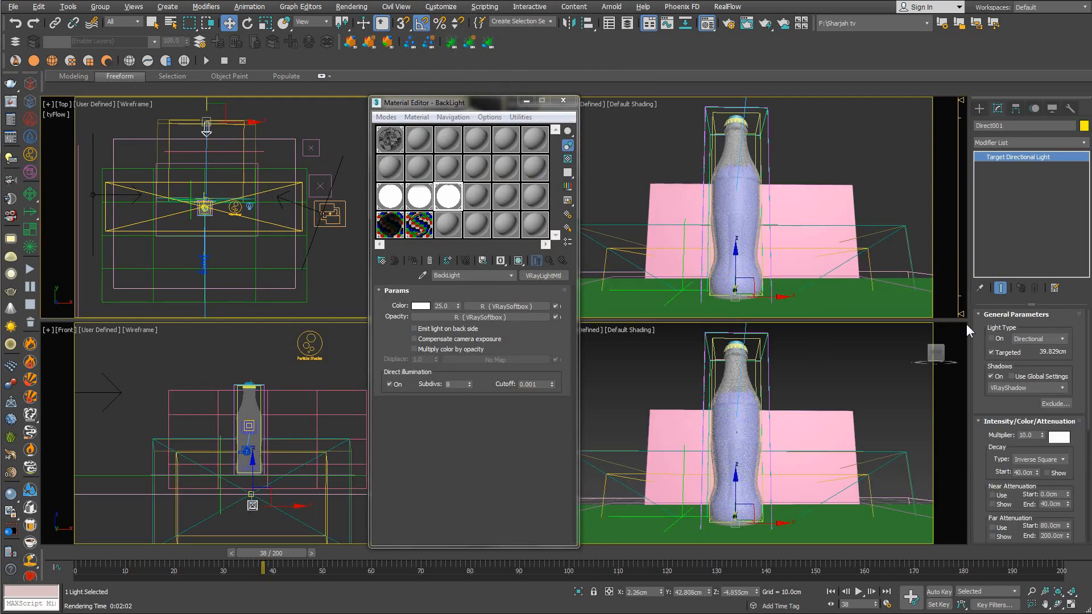
left_click(238, 150)
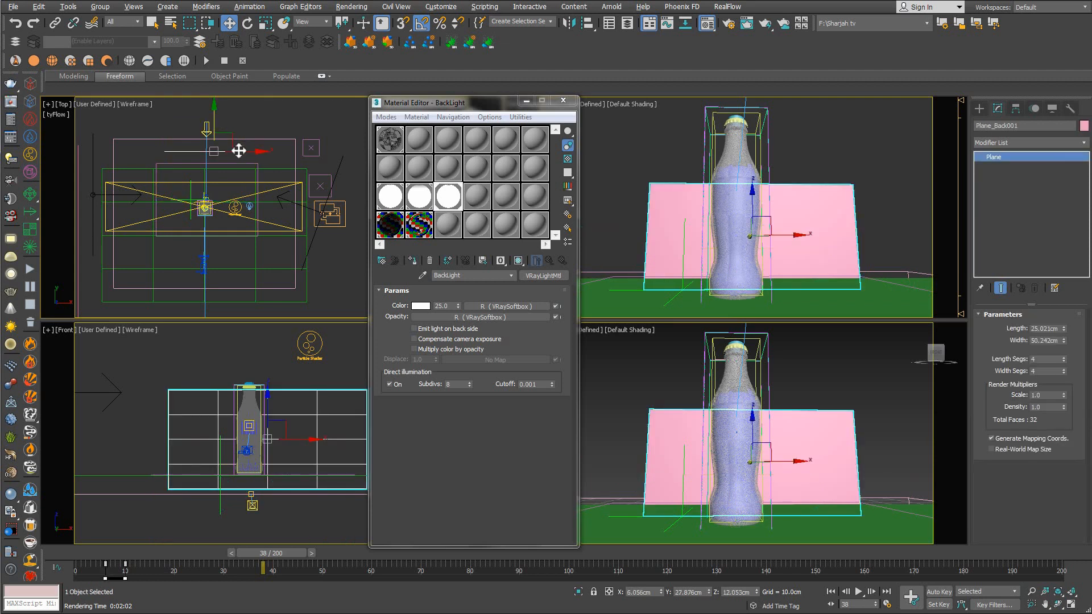
right_click(239, 150)
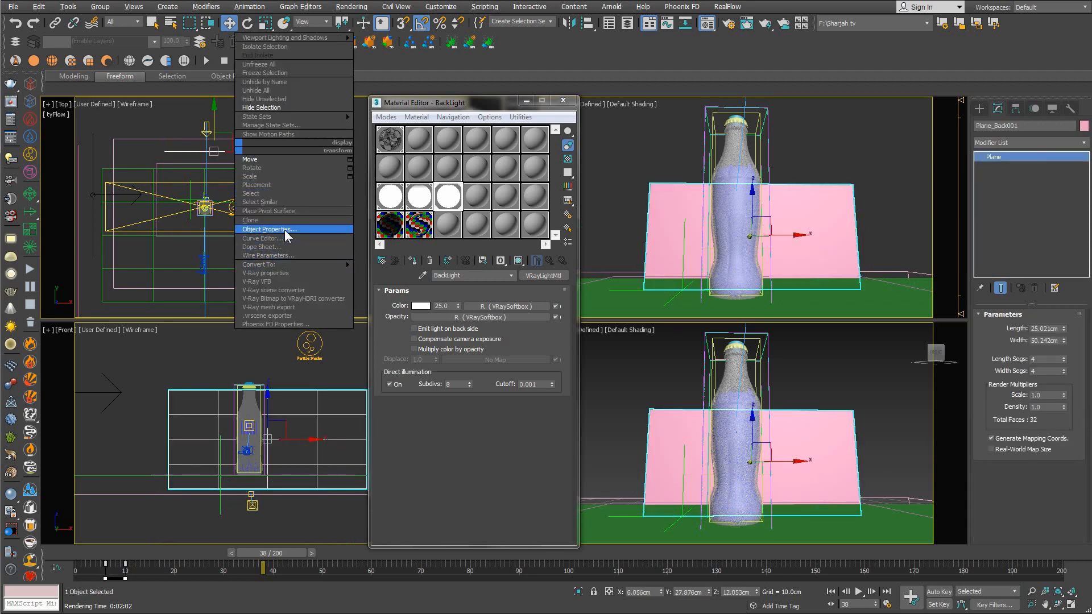
left_click(285, 229)
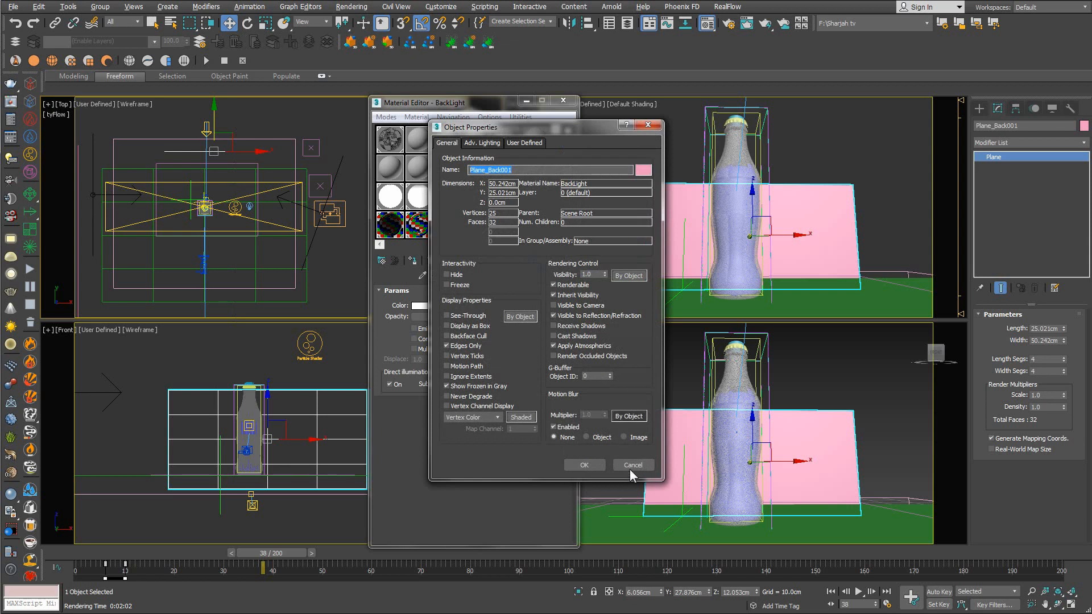
left_click(631, 466)
Check Plane_Back001's V-Ray object properties, including its reflection and refraction exclude lists.
right_click(223, 156)
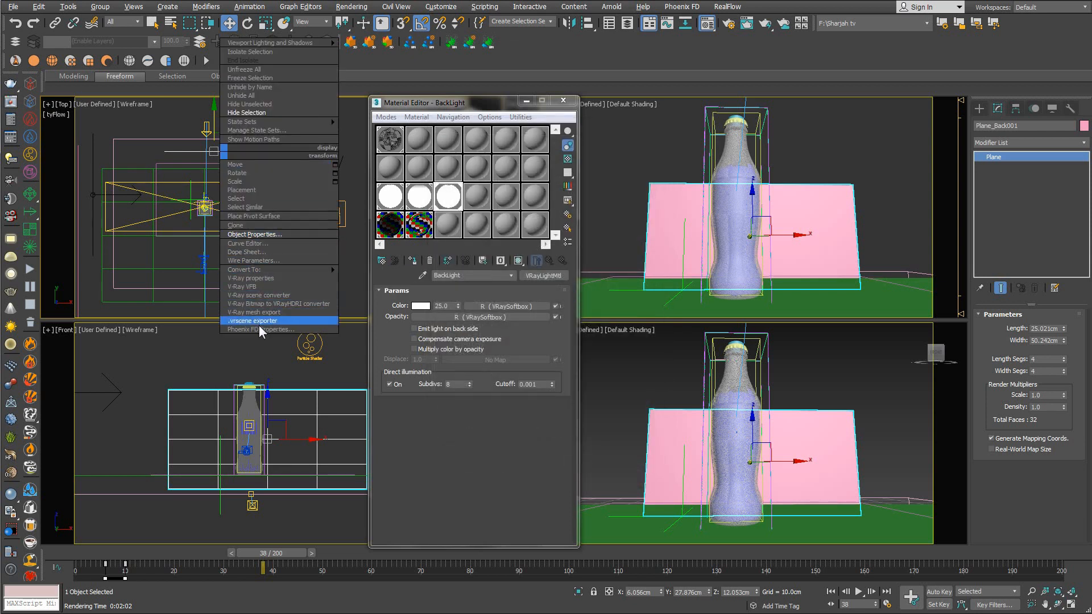
left_click(263, 278)
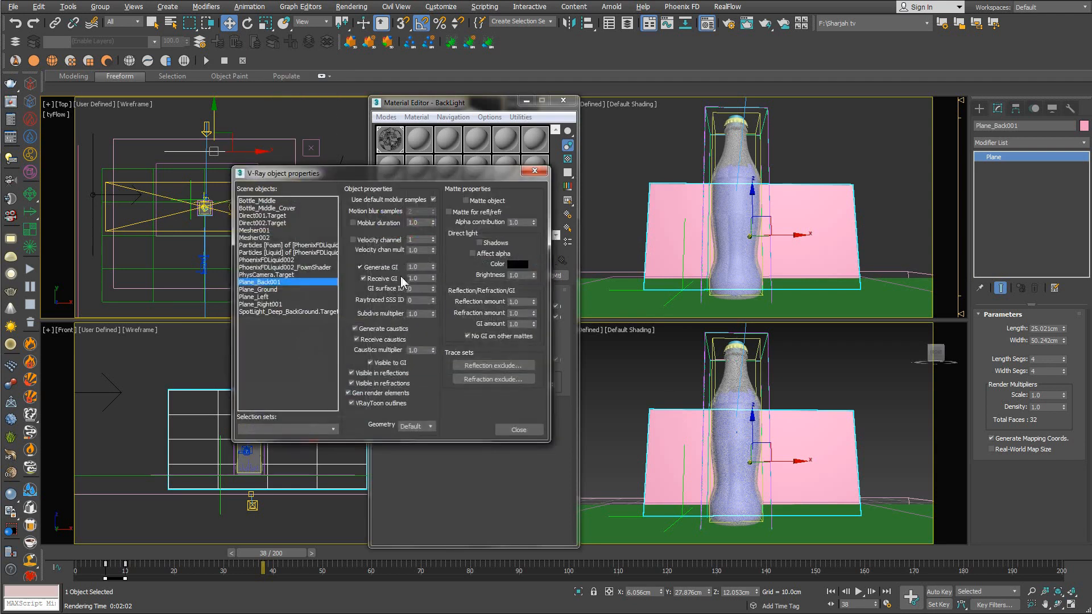
left_click(488, 366)
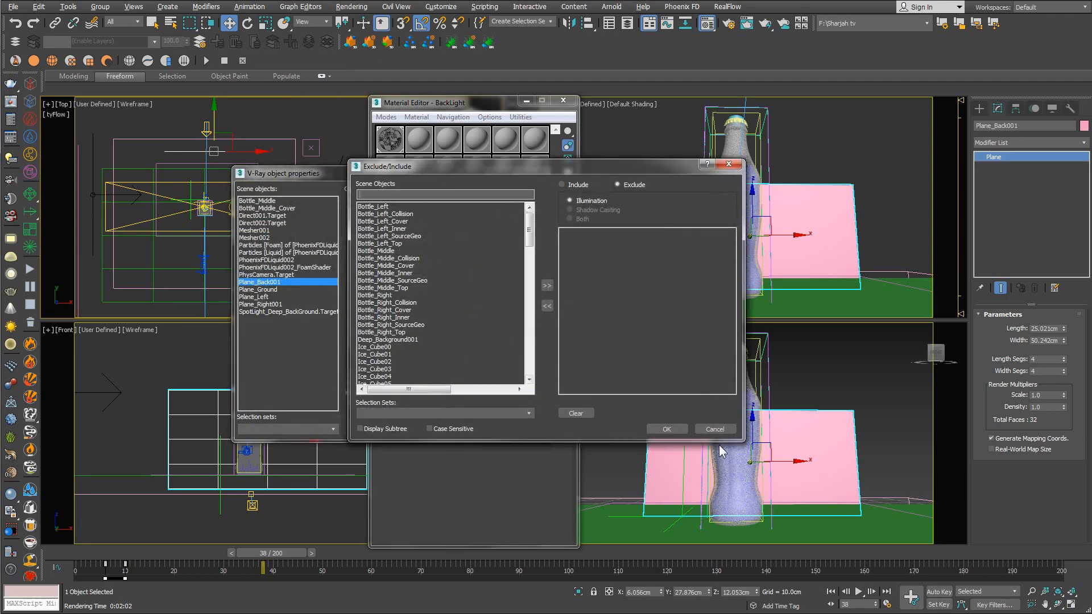
left_click(708, 420)
left_click(473, 379)
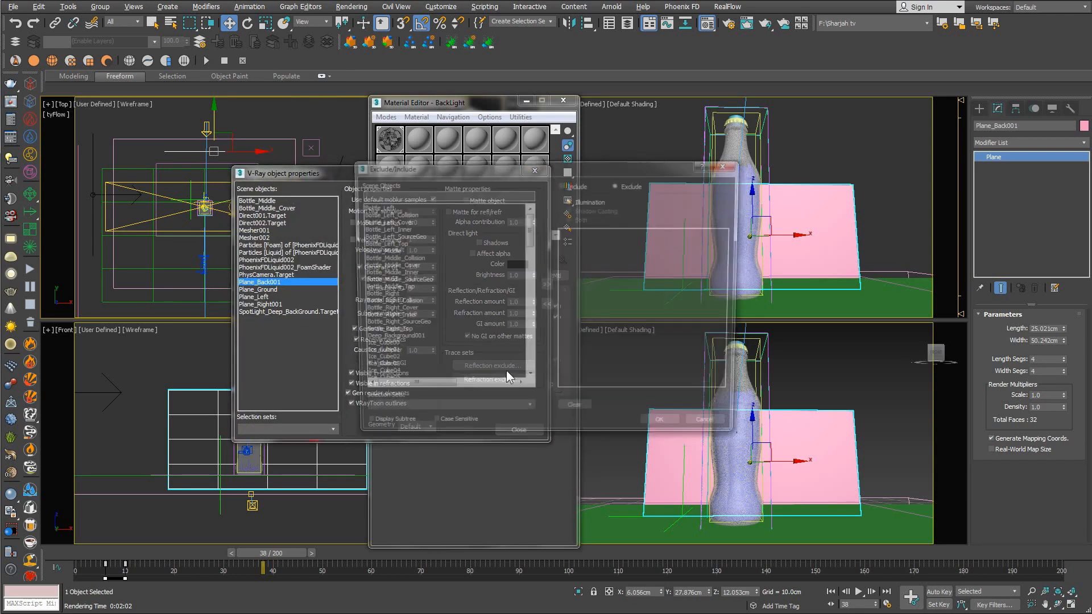
left_click(716, 430)
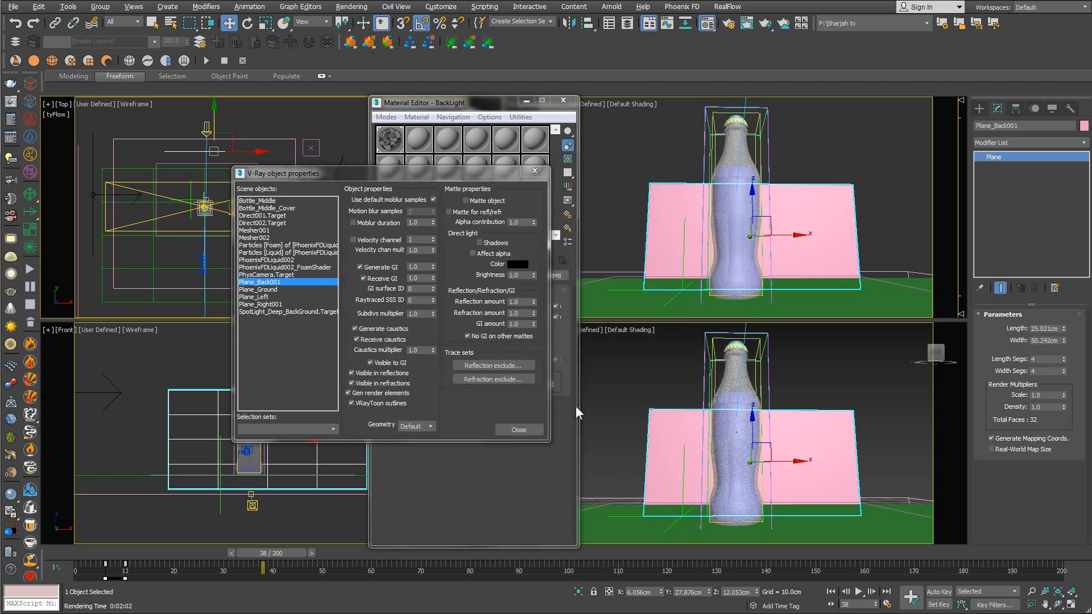
left_click(518, 429)
Check Plane_Ground's V-Ray object properties, examining which objects its reflection and refraction exclude lists contain.
left_click(275, 303)
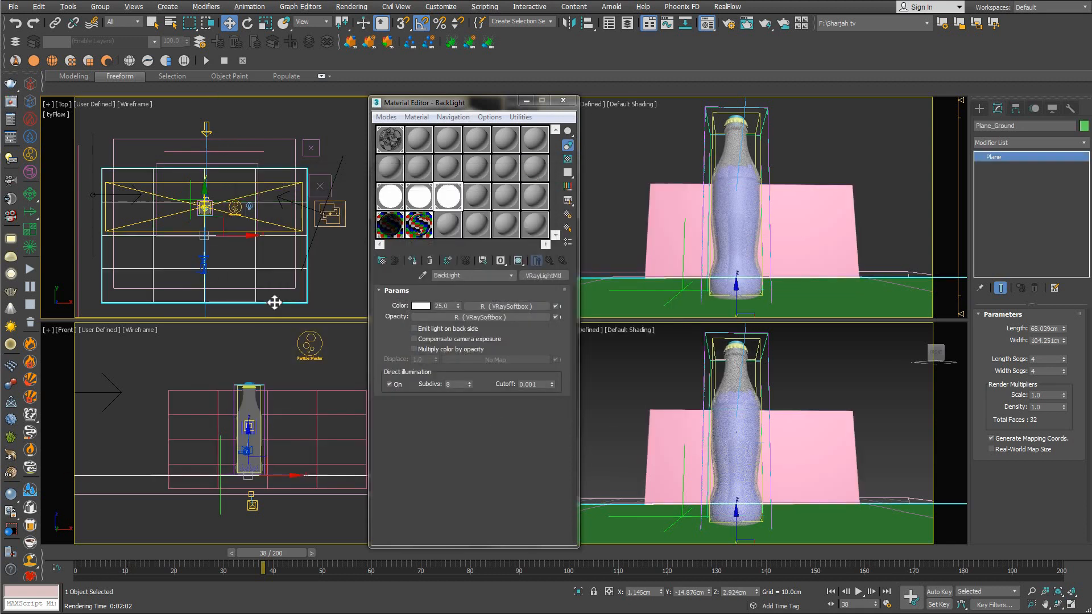
right_click(308, 261)
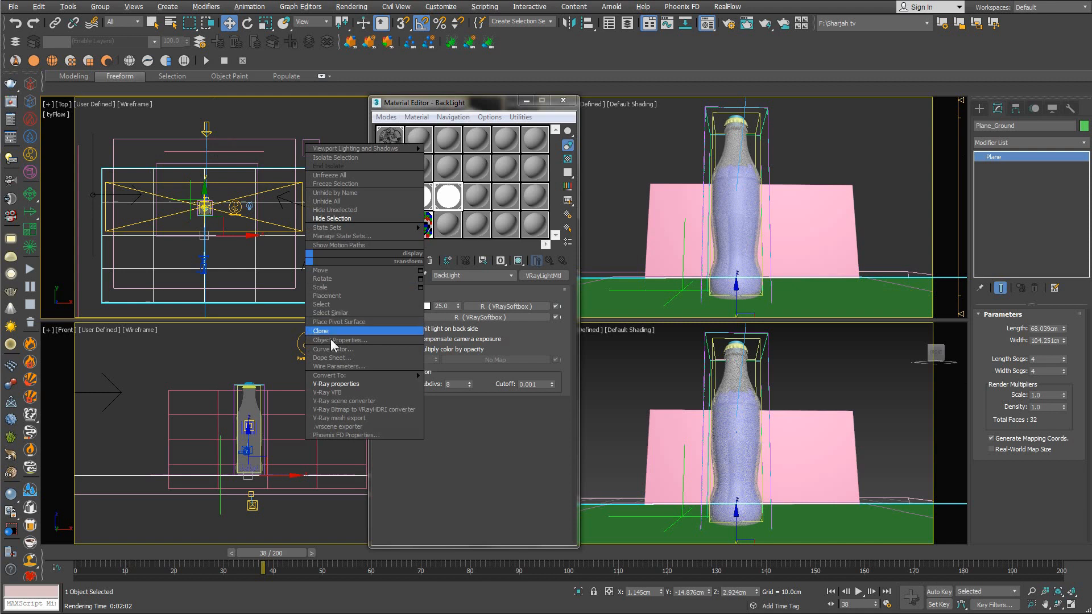
left_click(341, 383)
left_click(492, 365)
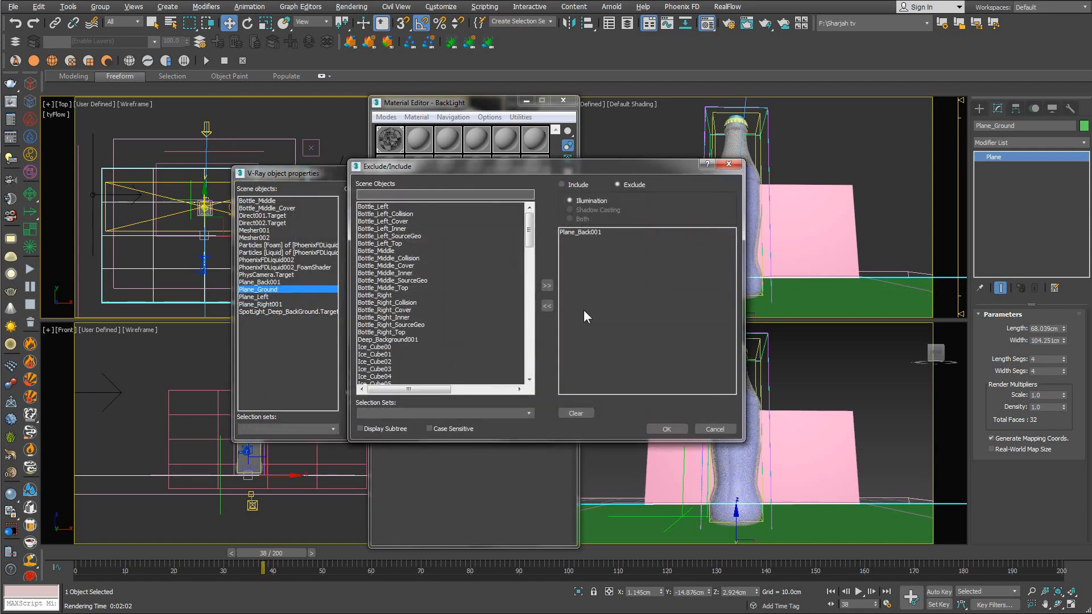
left_click(582, 232)
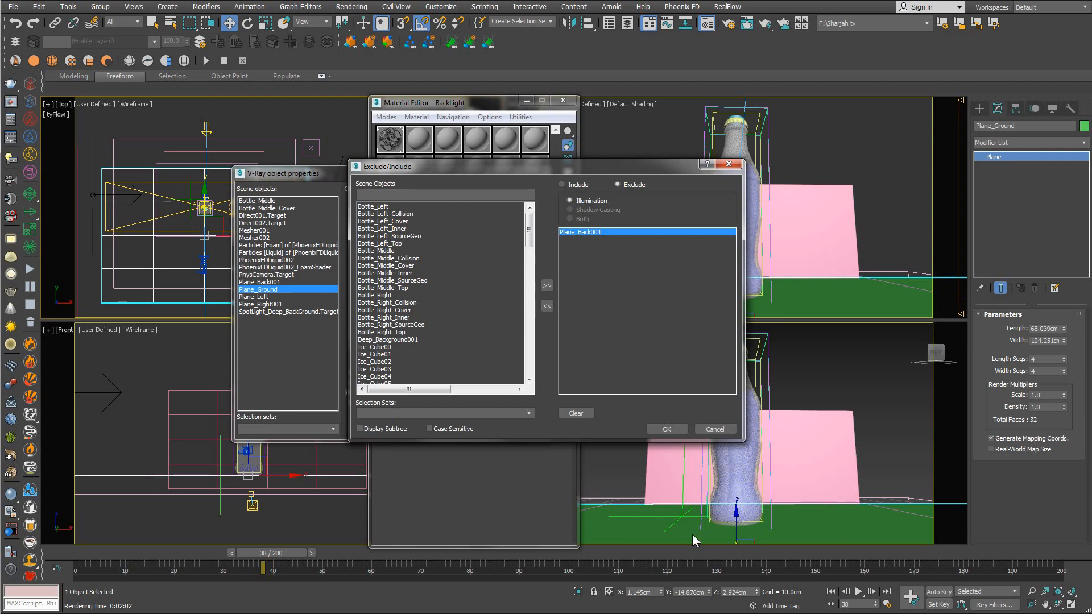
left_click(715, 430)
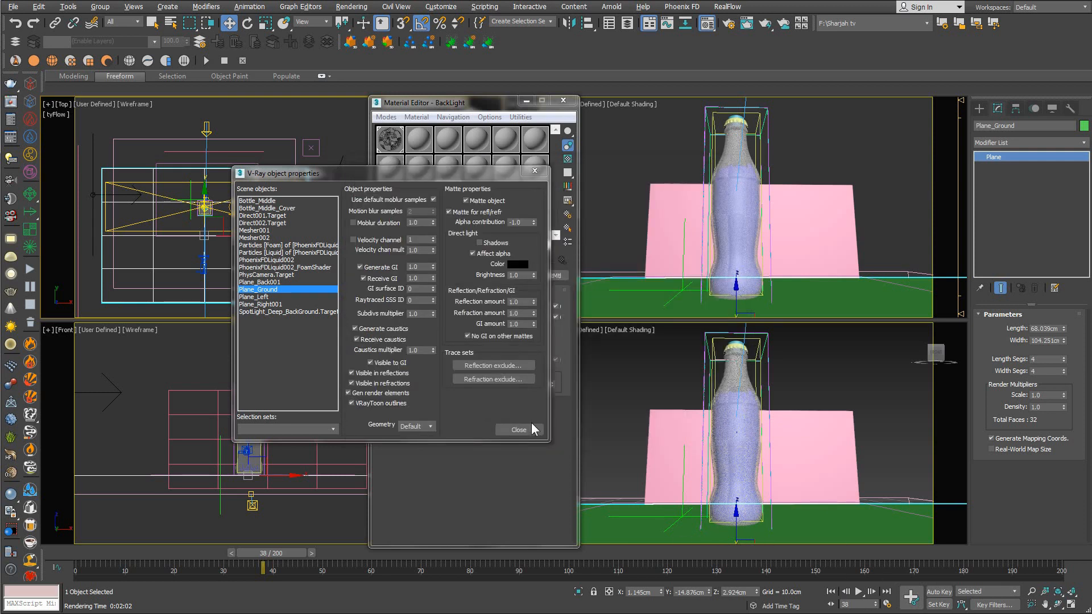
left_click(522, 379)
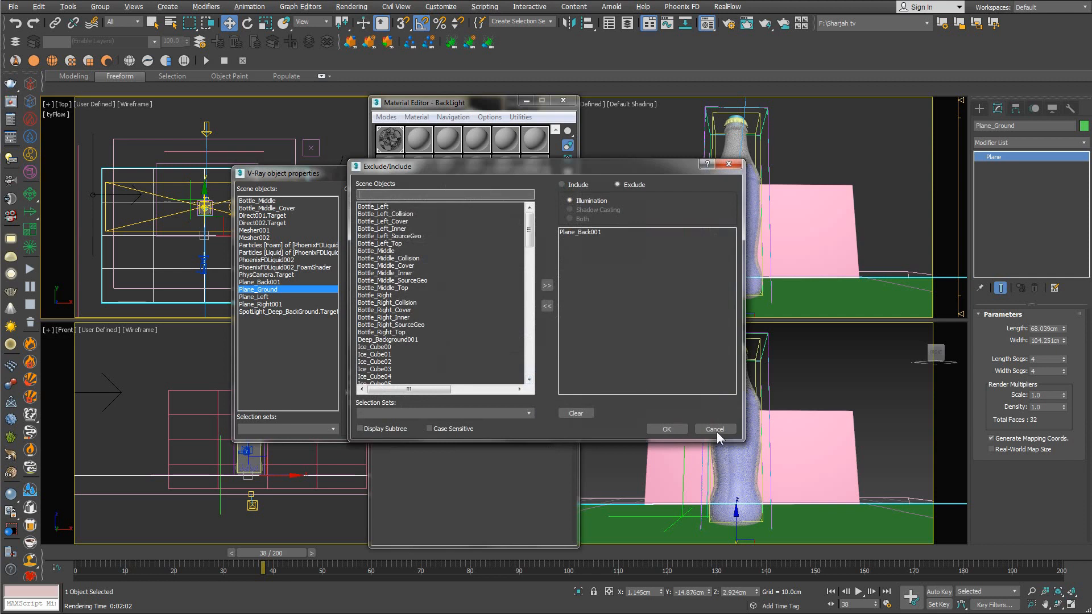
left_click(715, 429)
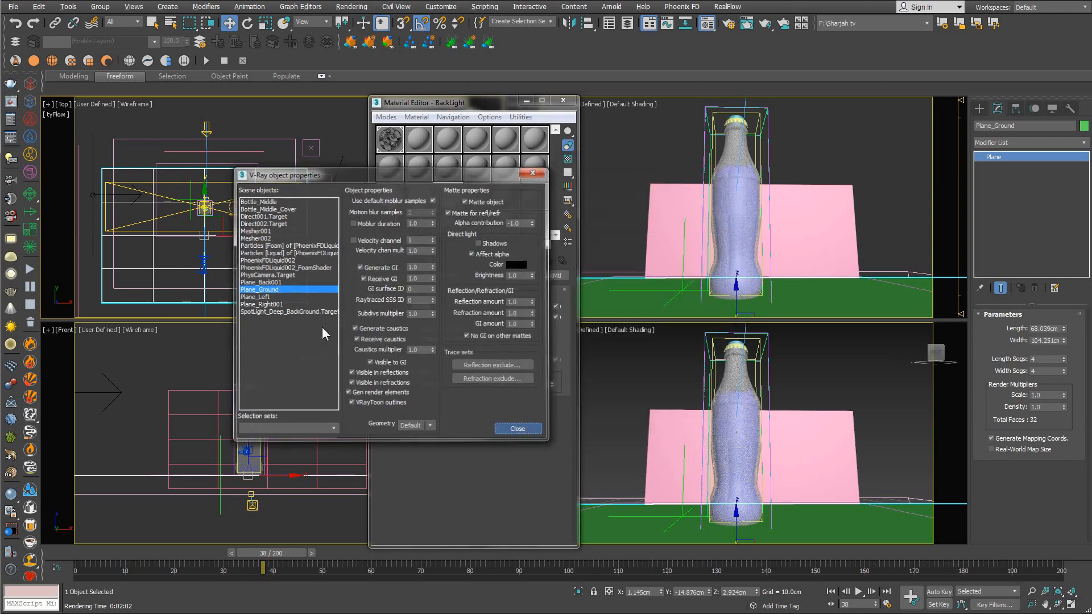
right_click(265, 235)
left_click(273, 248)
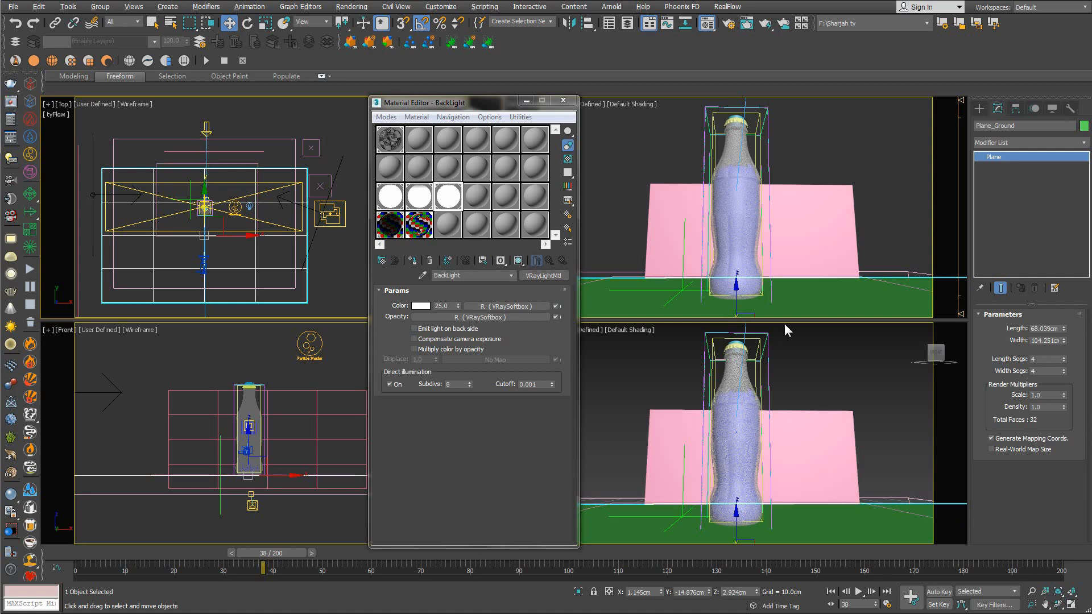
Close the Material Editor and test-render frame 38 from the PhysCamera view, stopping the render partway.
right_click(807, 181)
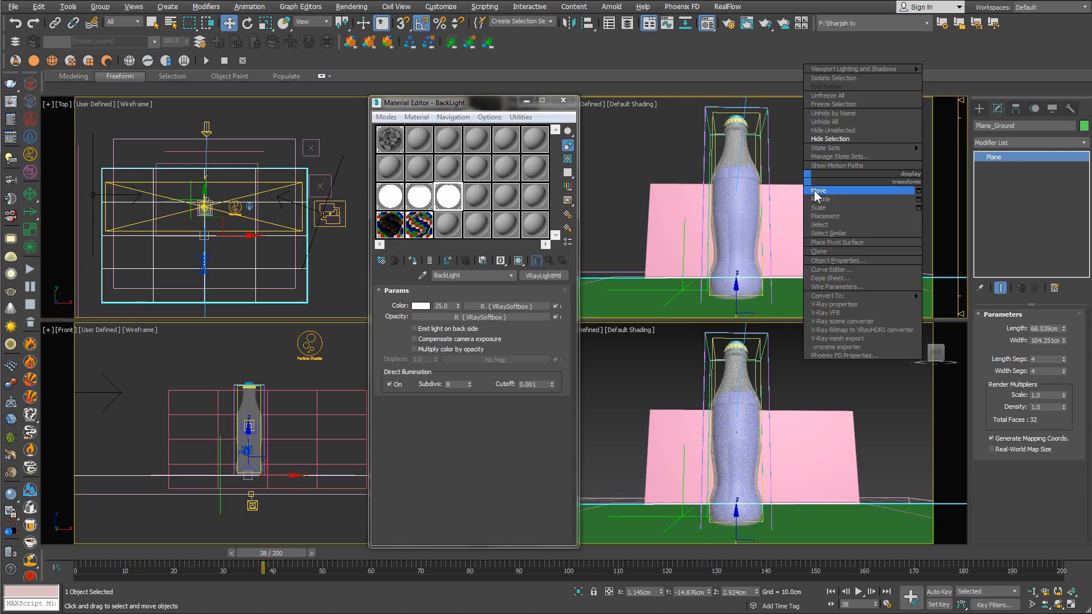
left_click_drag(514, 101, 364, 96)
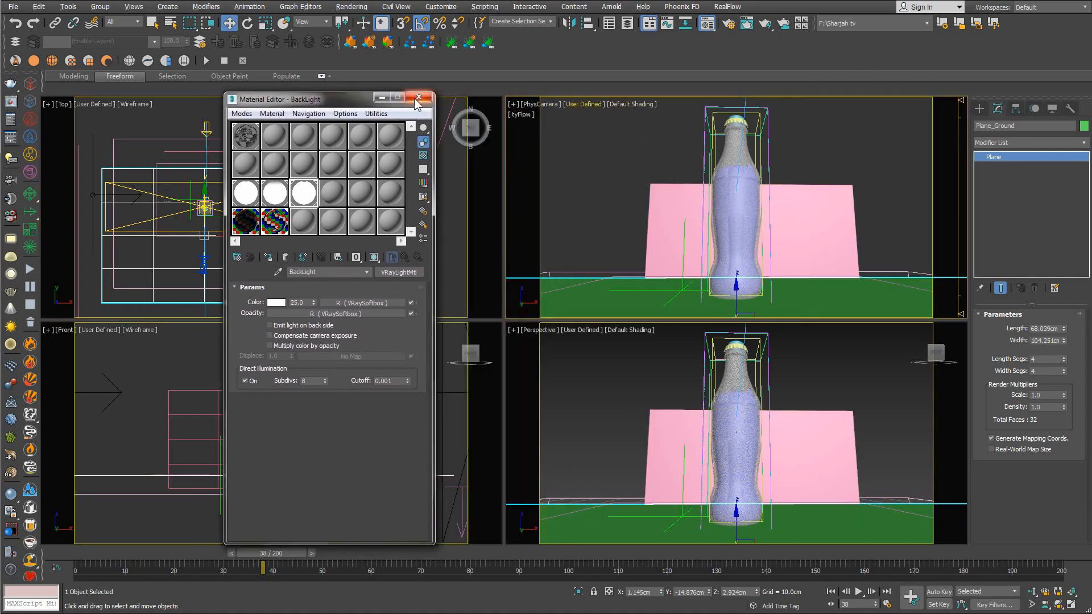
left_click(413, 96)
right_click(586, 211)
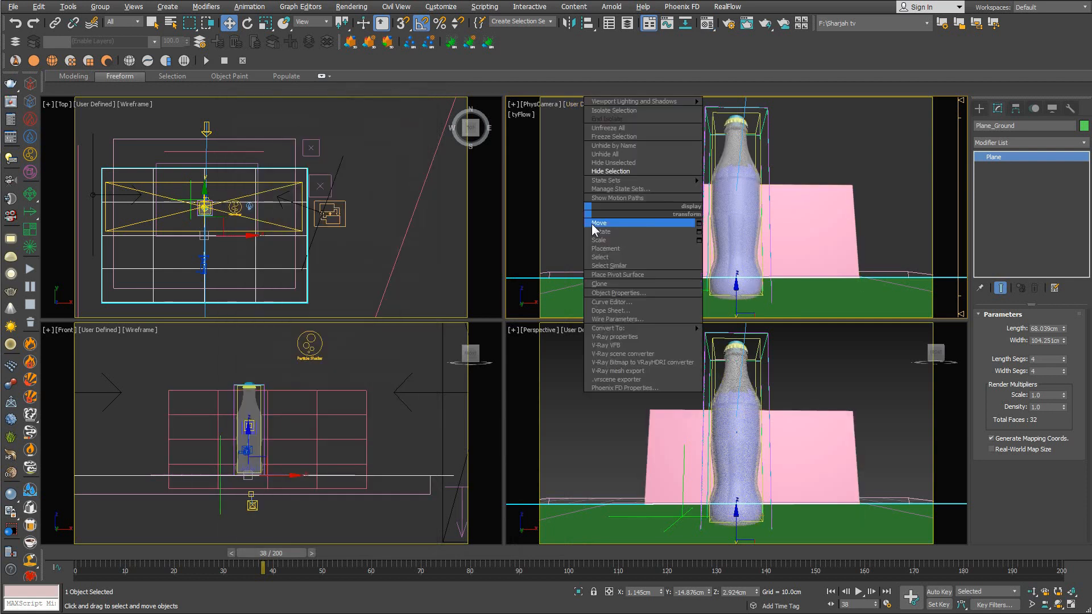
left_click(593, 225)
key("shift+q")
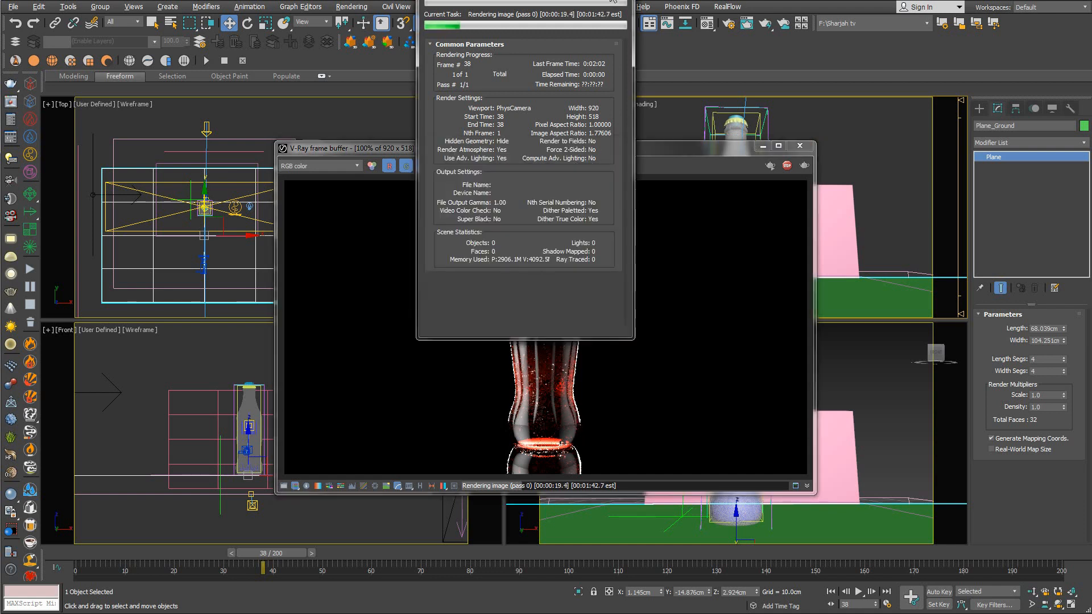
left_click(800, 145)
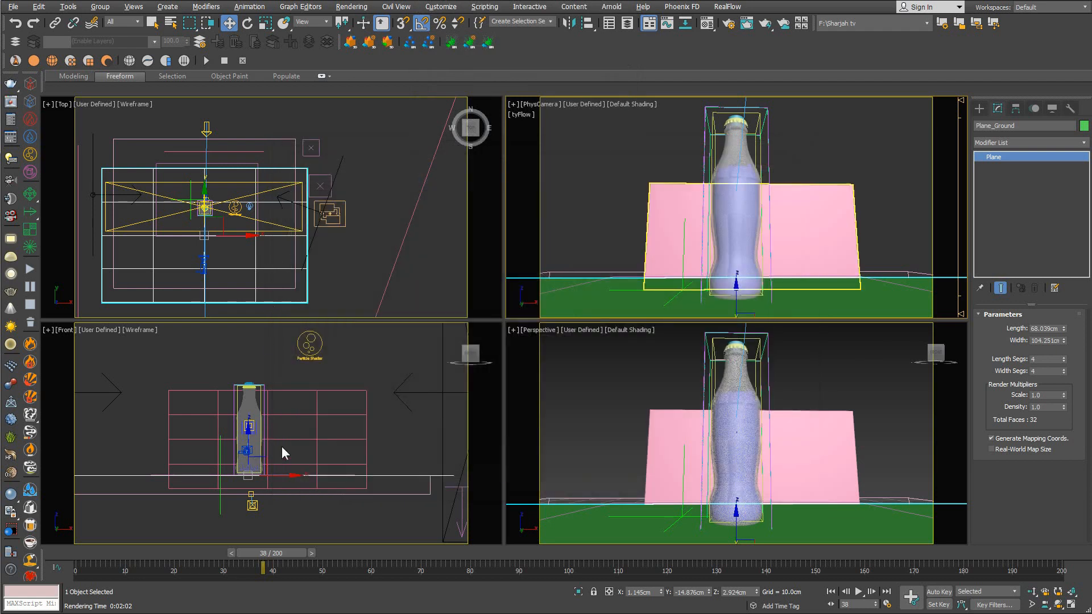
Select Plane_Back001 and examine the arrangement of the light planes around the bottle from an angled orthographic view.
left_click(284, 422)
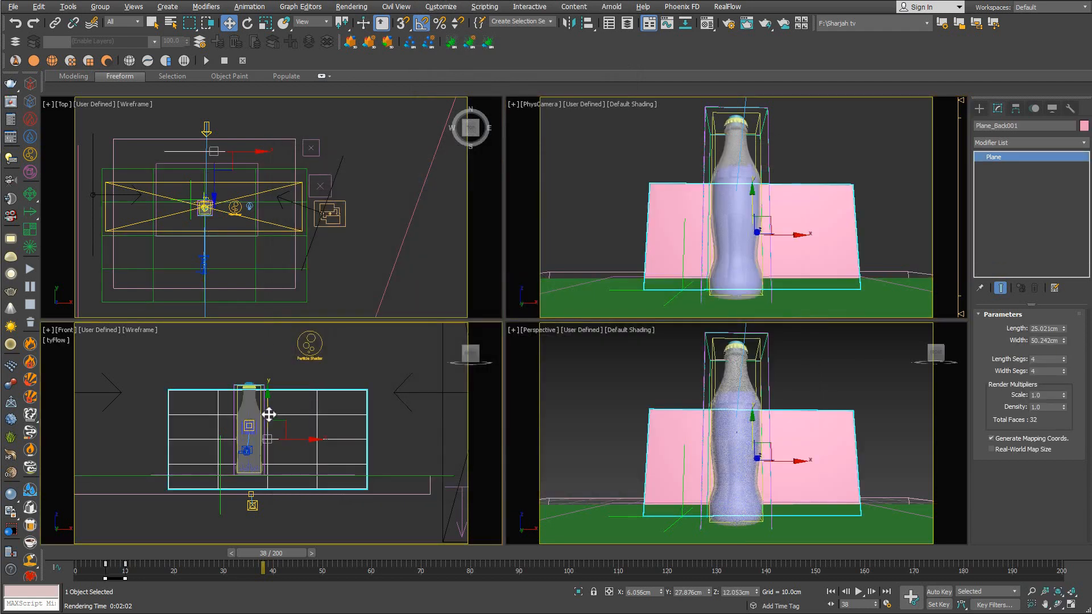
mouse_move(268, 415)
left_mouse_down()
mouse_move(266, 443)
mouse_move(266, 416)
left_mouse_up()
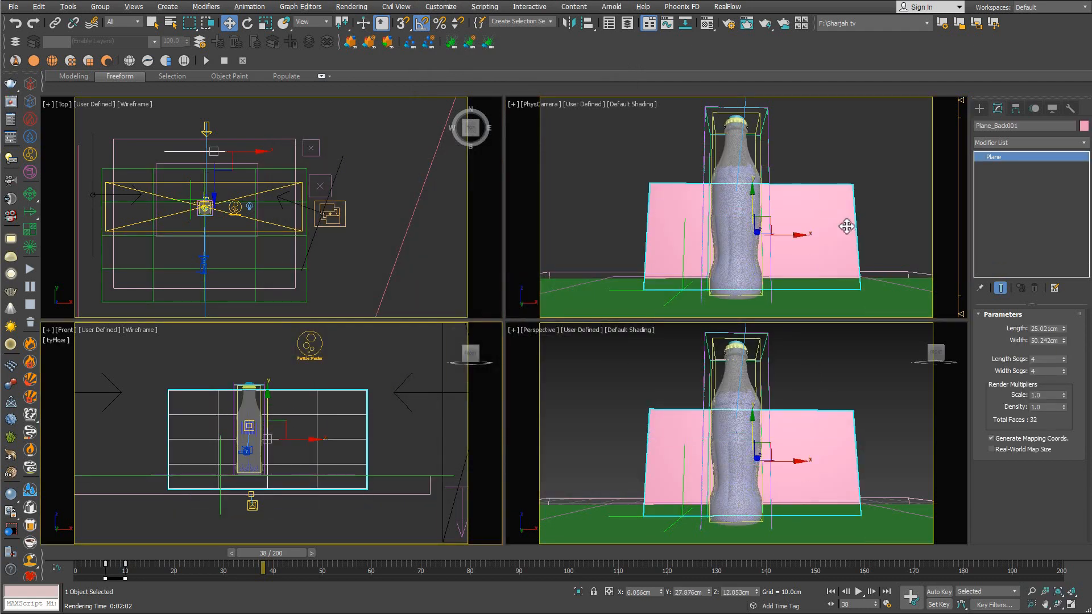
right_click(800, 165)
right_click(806, 169)
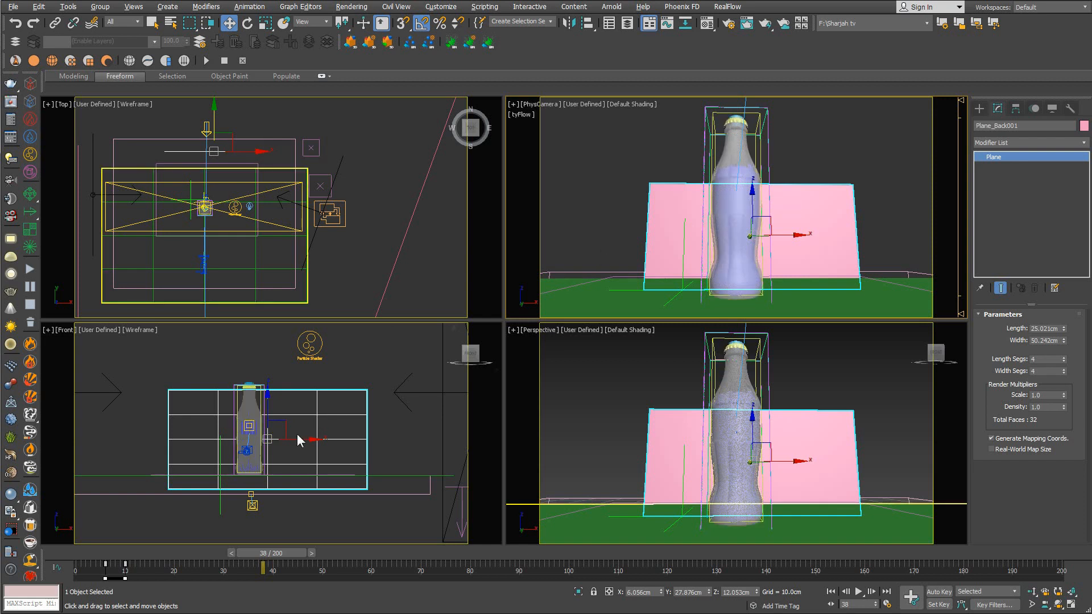
scroll(301, 392, "down", 2)
middle_click_drag(302, 393, 243, 377)
scroll(259, 398, "down", 2)
scroll(293, 418, "down", 5)
middle_click_drag(294, 418, 256, 410)
key("w")
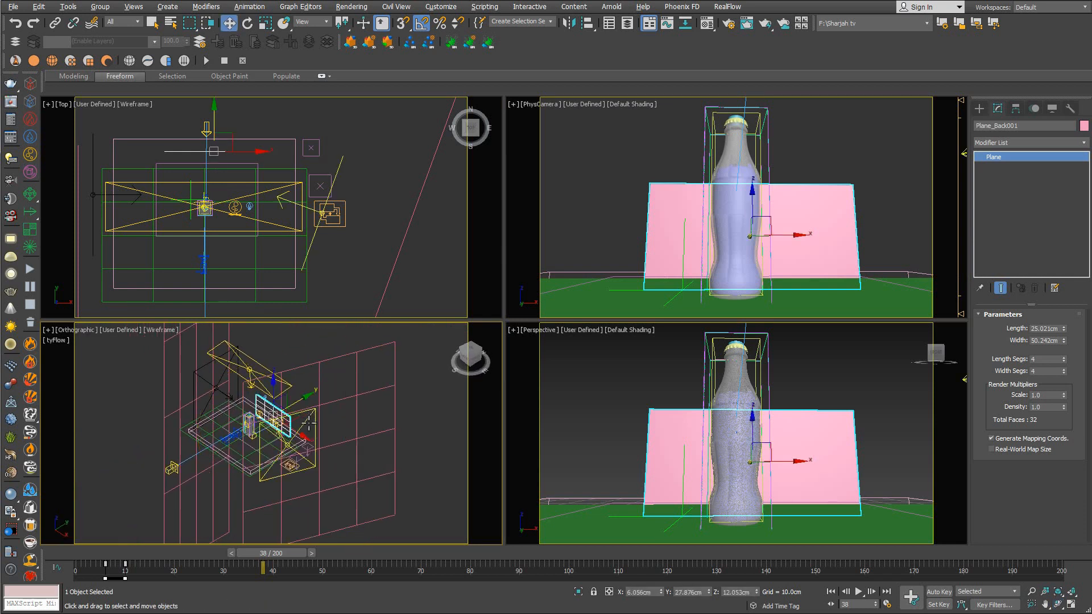
middle_click_drag(328, 397, 285, 432)
scroll(285, 431, "down", 4)
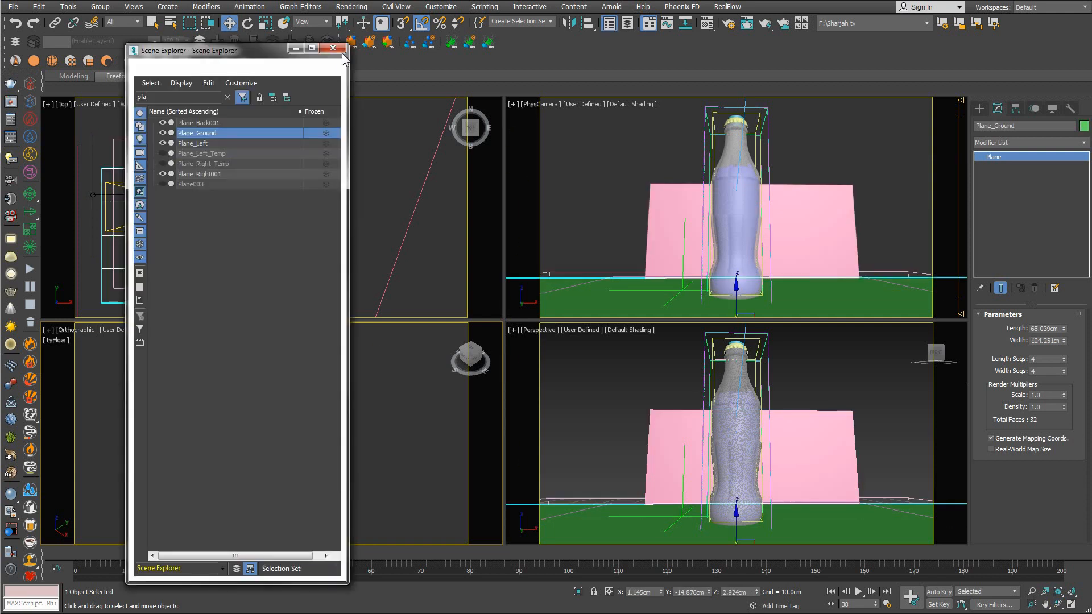
Draw a plane about 259 cm long and 350 cm wide around the bottle in the front view.
left_click(342, 49)
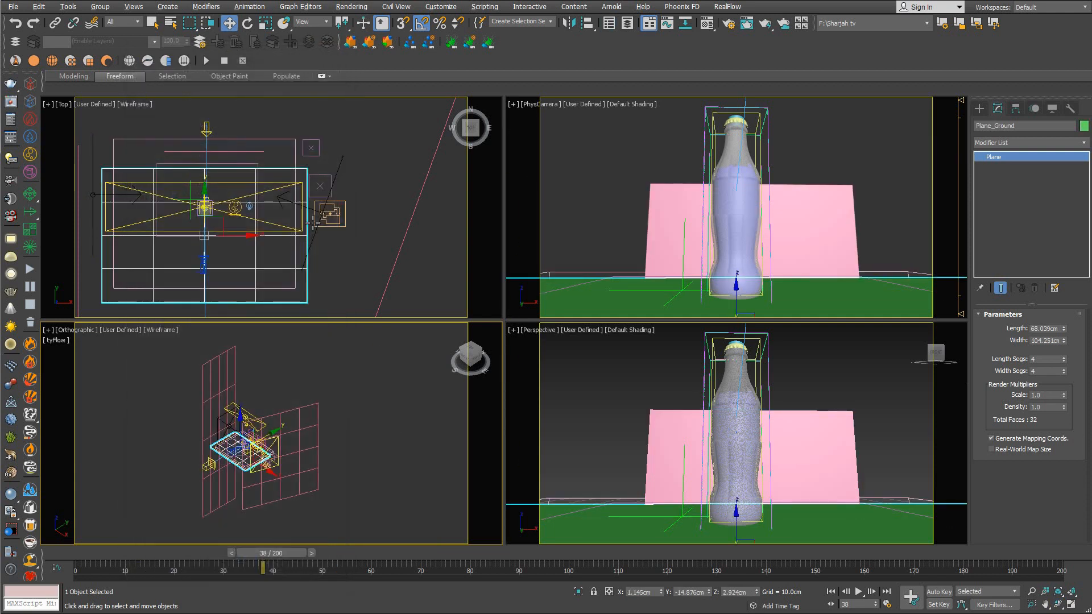
scroll(282, 223, "down", 7)
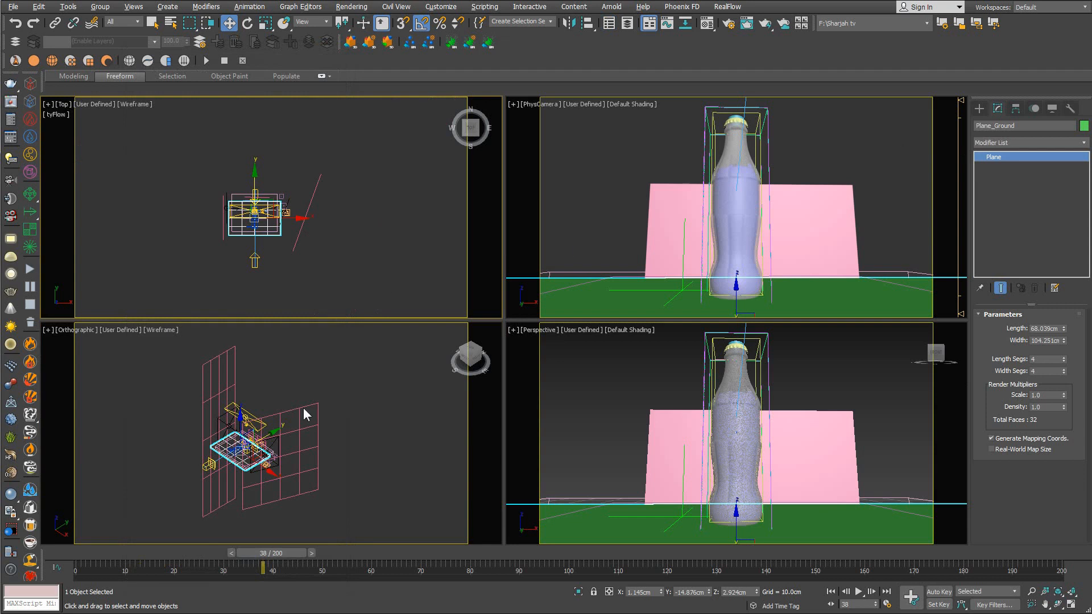
middle_click_drag(297, 236, 291, 242)
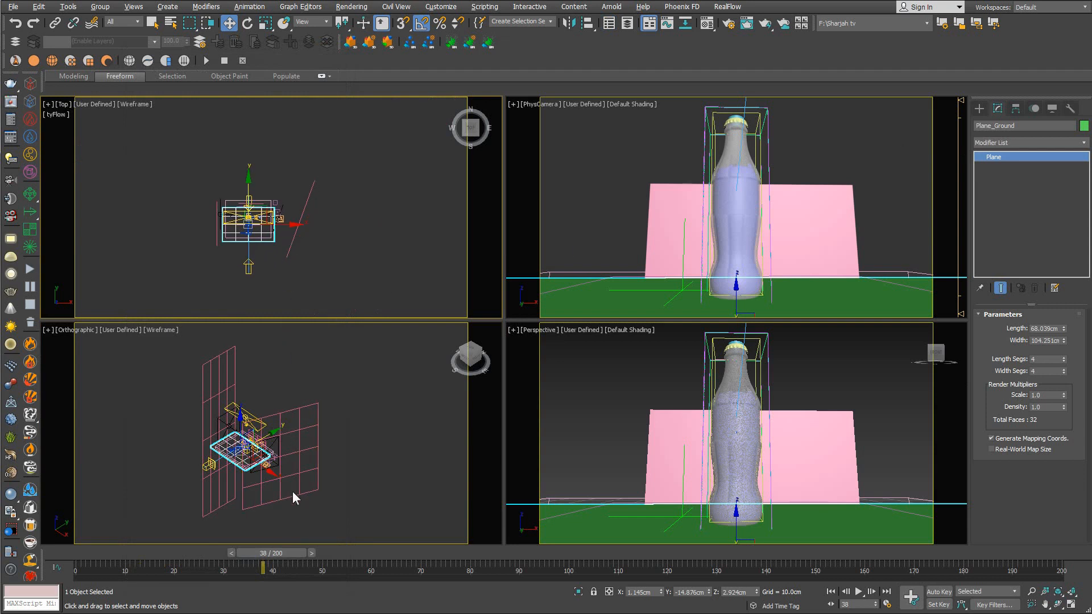
middle_click_drag(289, 439, 288, 428)
key("f")
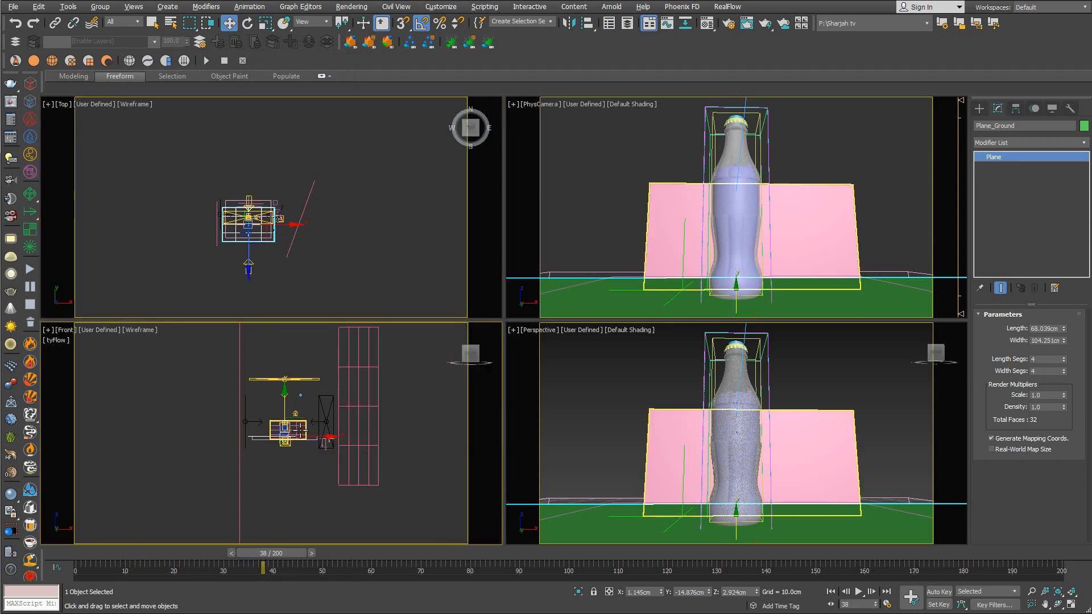
left_click(979, 109)
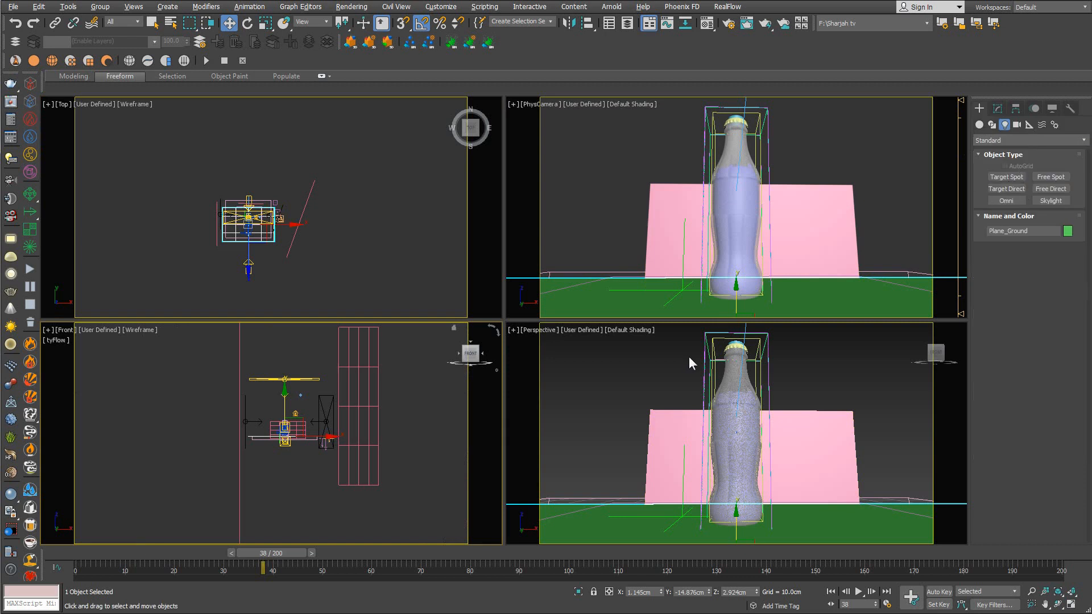
left_click(979, 124)
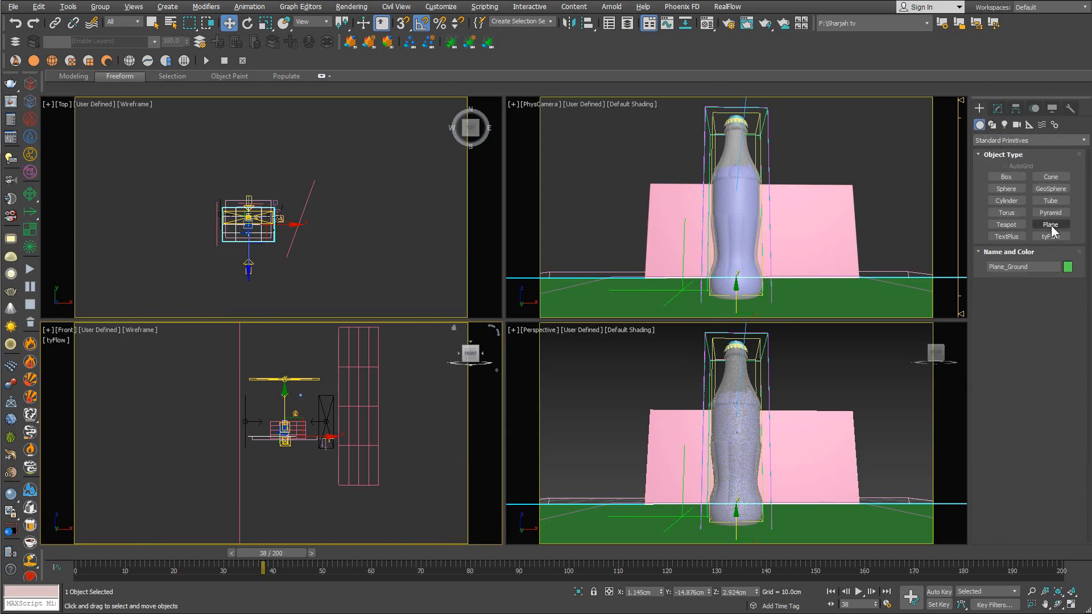
left_click(1050, 224)
middle_click_drag(248, 396, 208, 386)
left_click_drag(140, 338, 385, 518)
middle_click_drag(298, 481, 301, 425)
scroll(301, 425, "down", 2)
Move the new plane behind the bottle to Y about 222 cm and enlarge it to about 352 by 557 cm.
key("w")
middle_click_drag(290, 382, 288, 456)
key("t")
scroll(295, 435, "down", 2)
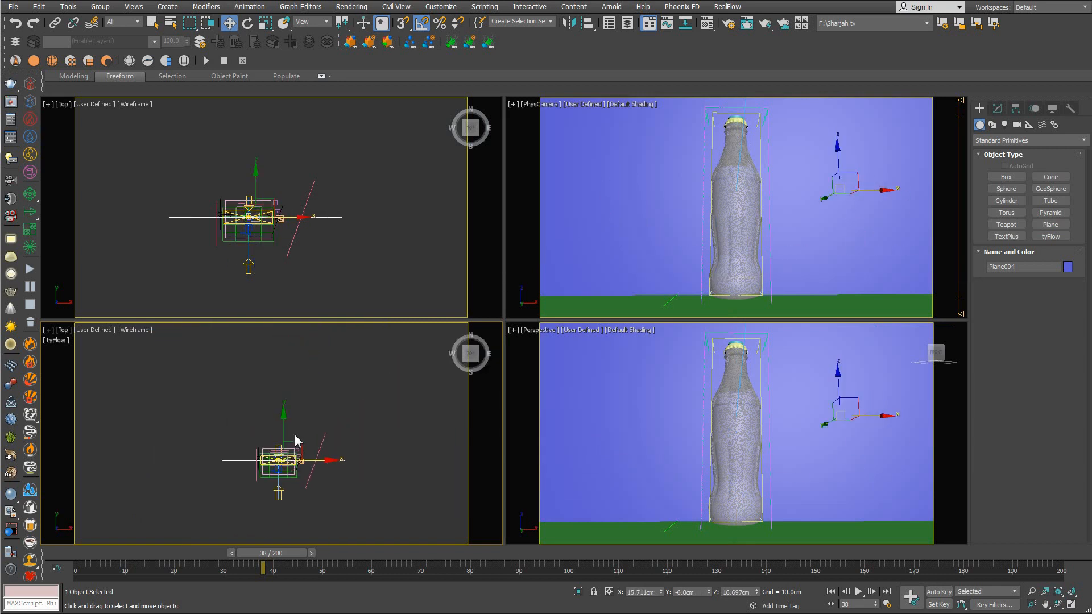
scroll(294, 430, "up", 4)
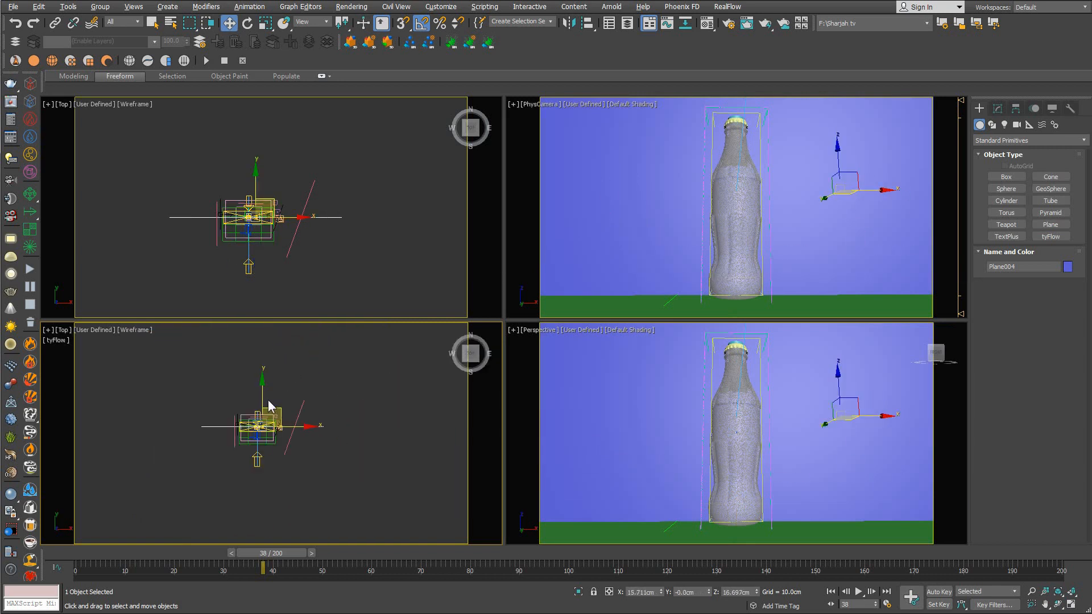
left_click_drag(270, 406, 261, 320)
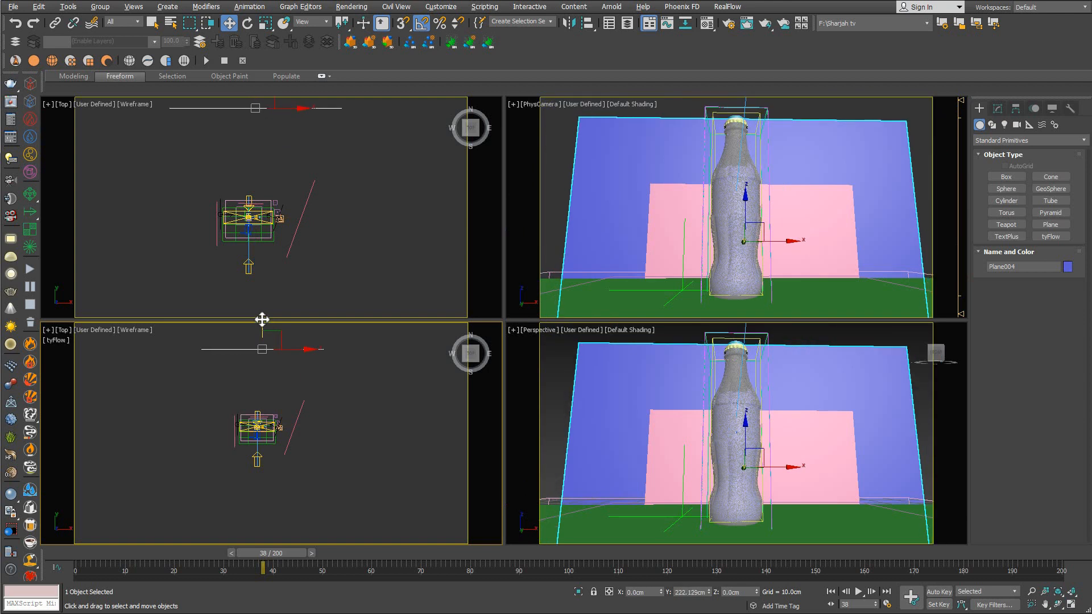
left_click(997, 108)
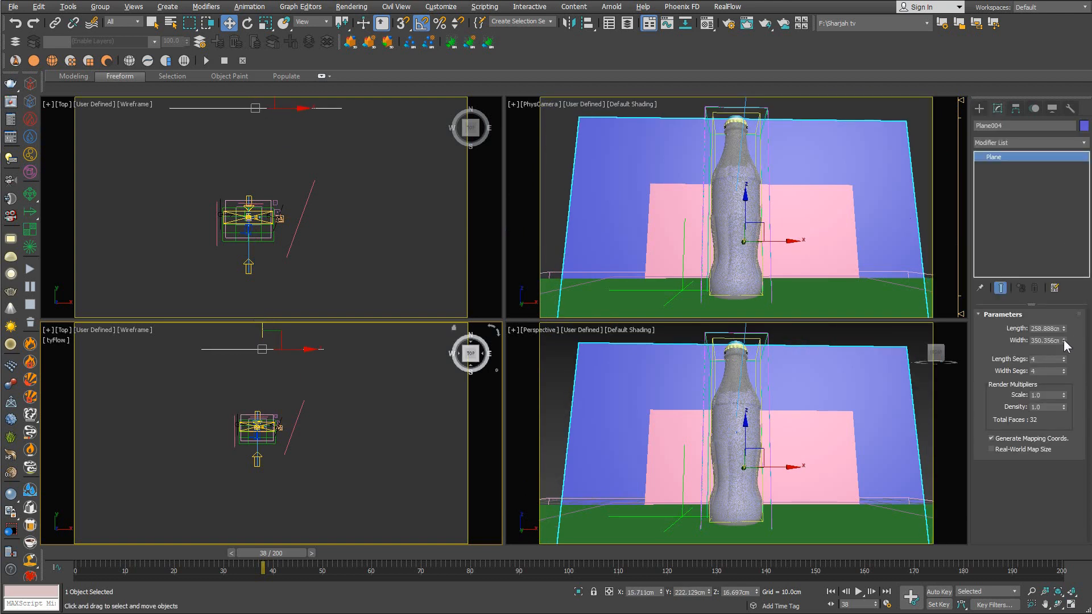
left_click_drag(1064, 329, 1070, 308)
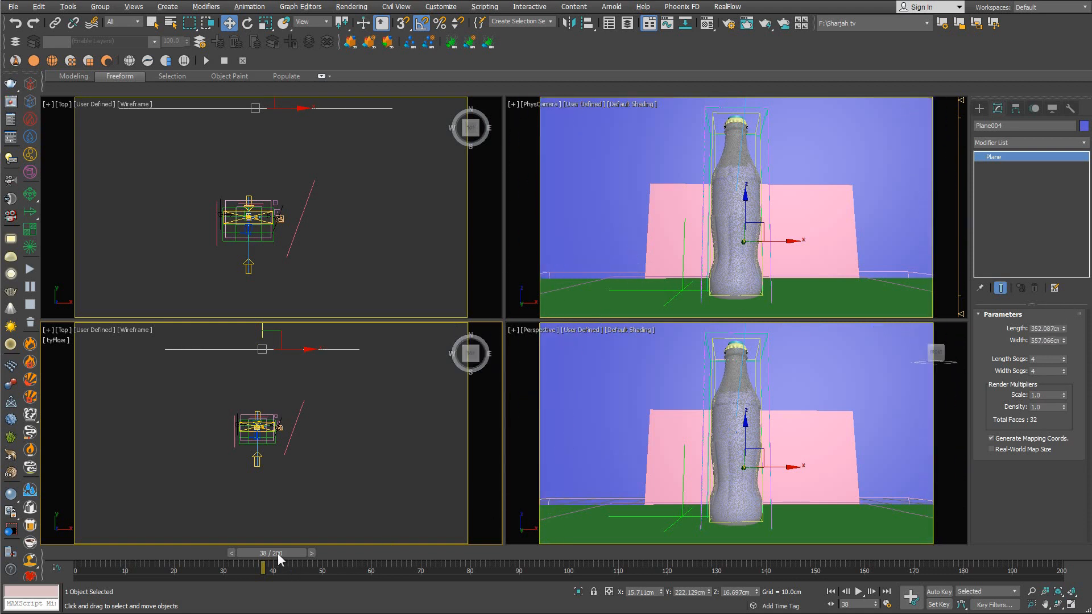
Turn off receiving shadows, casting shadows and visibility to reflection/refraction in the new plane's object properties.
right_click(604, 223)
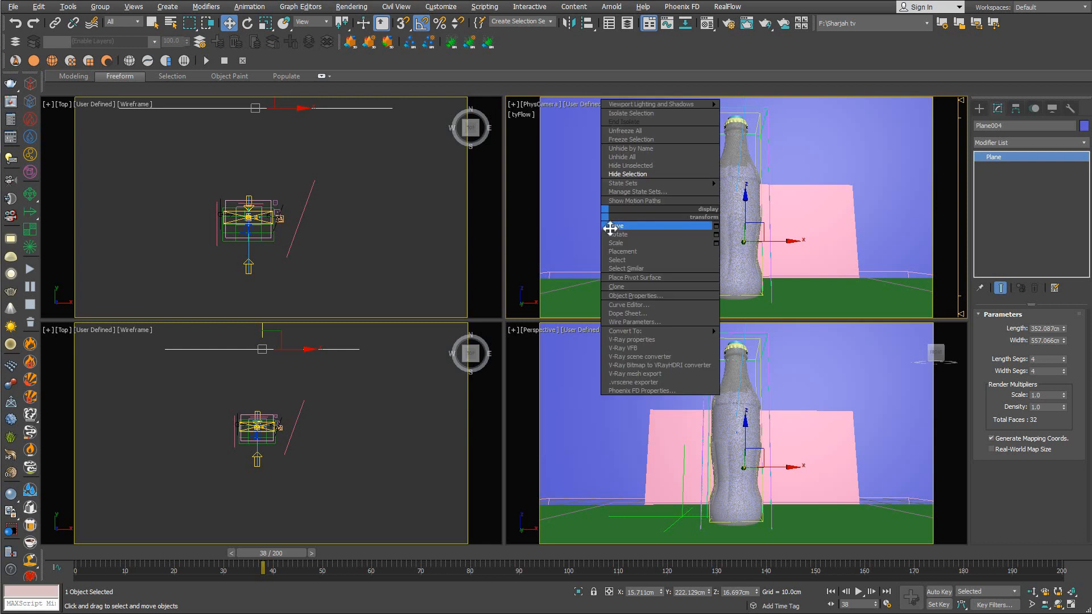
left_click(610, 224)
right_click(283, 349)
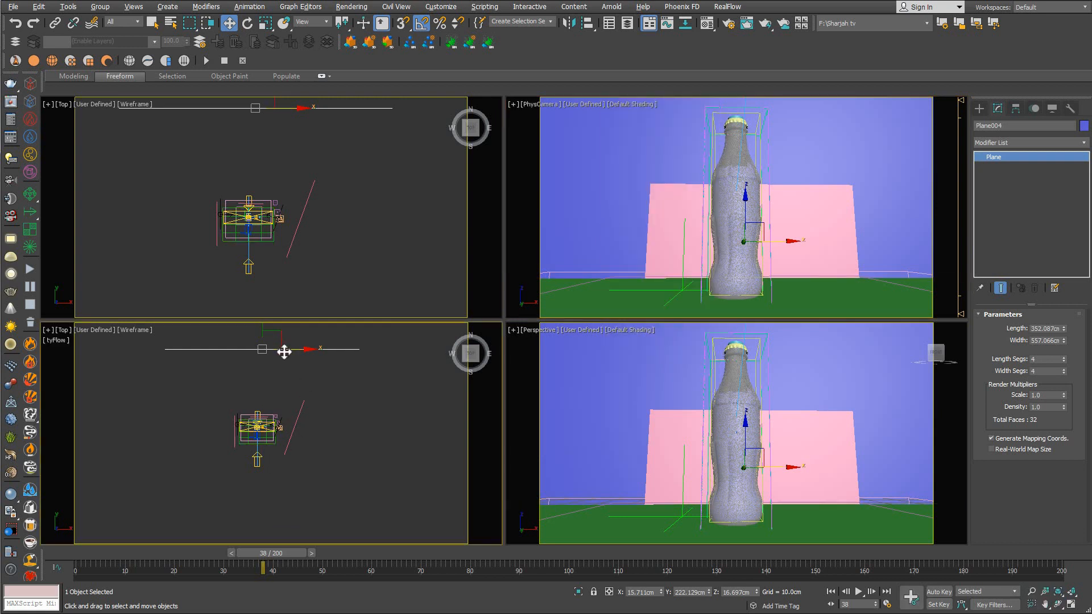
right_click(282, 348)
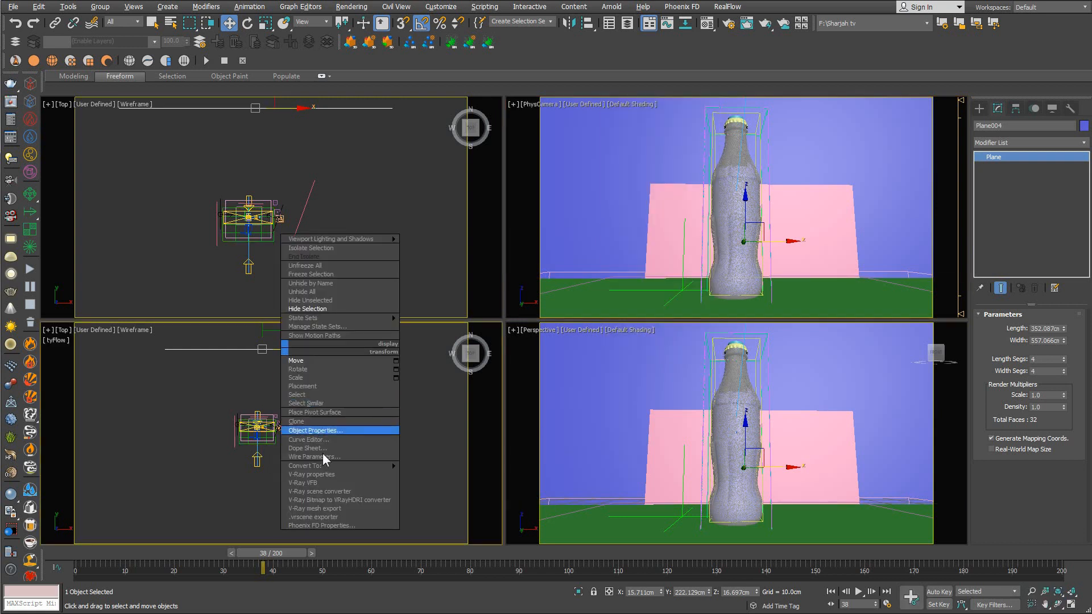
left_click(340, 430)
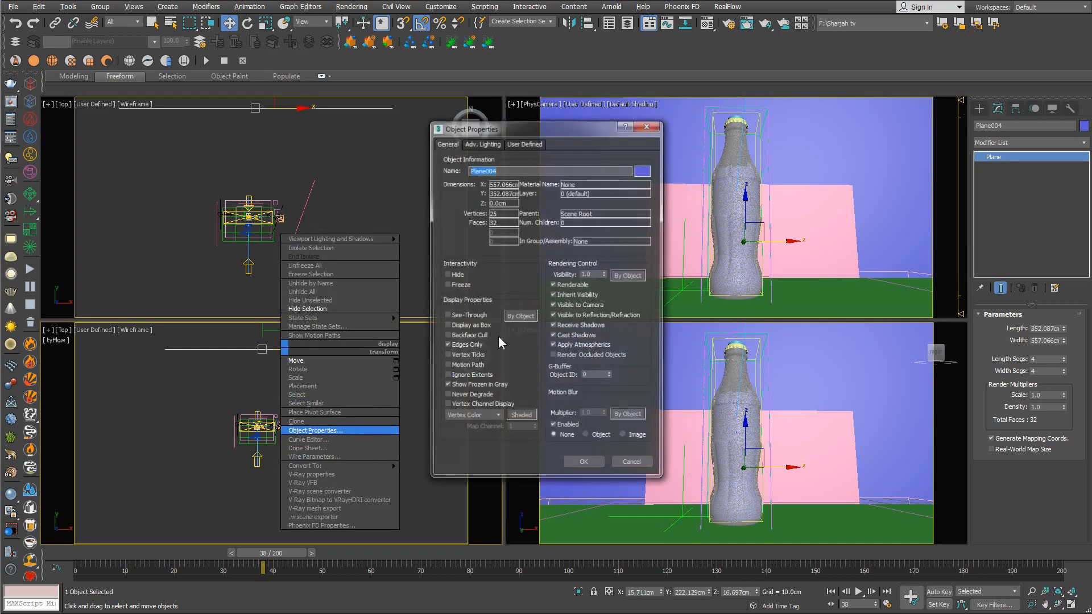
left_click(555, 326)
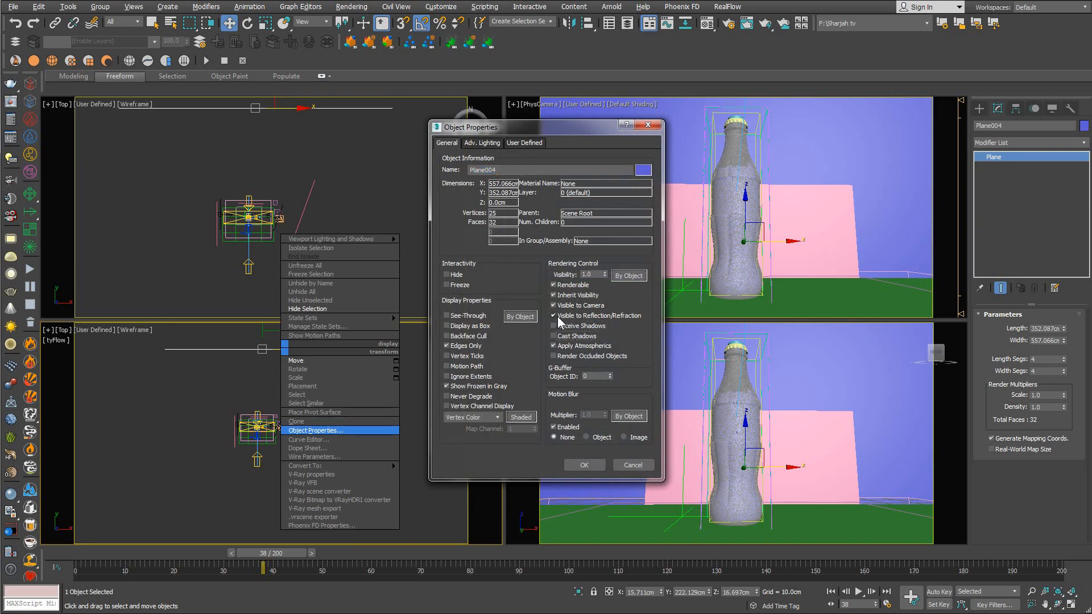
left_click(557, 316)
left_click(586, 465)
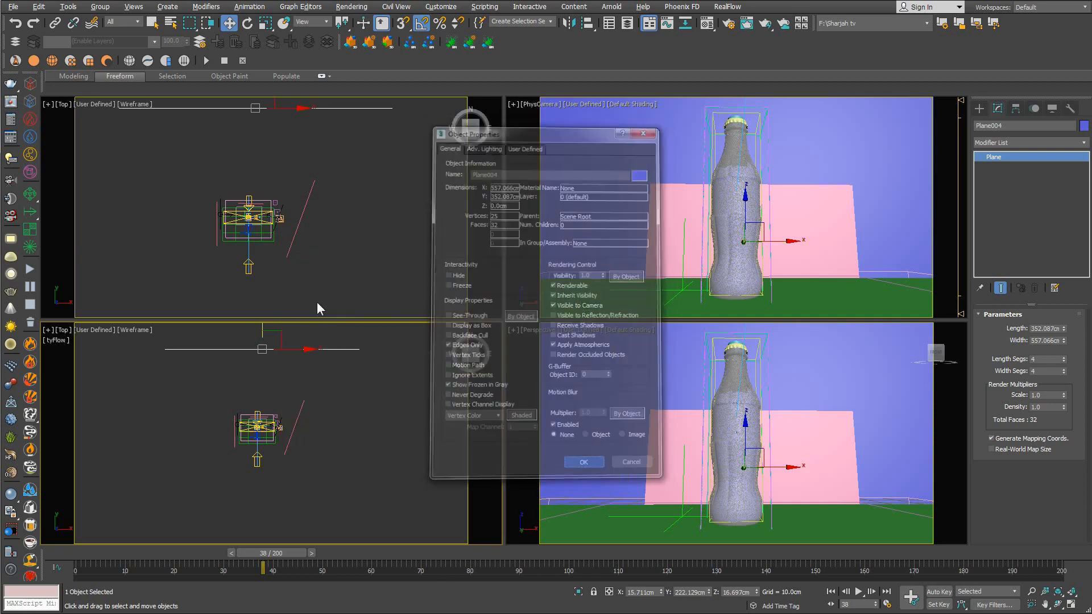
Unhide Deep_Background001 and delete the newly drawn Plane004 in front of it.
key("ctrl+alt+o")
scroll(175, 148, "up", 12)
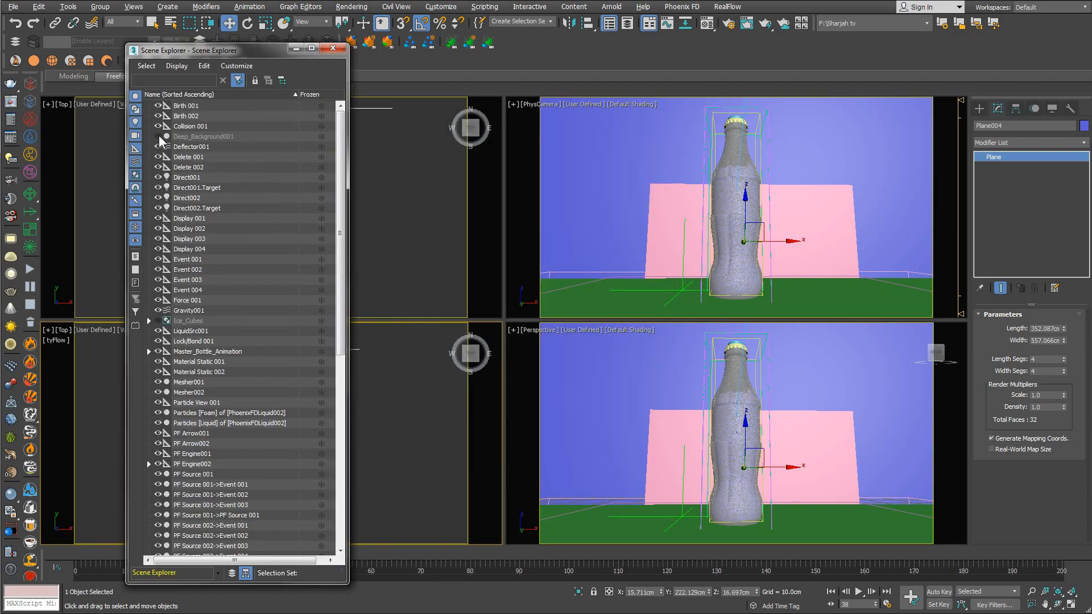
left_click(158, 136)
left_click_drag(267, 53, 637, 115)
middle_click_drag(349, 160, 321, 264)
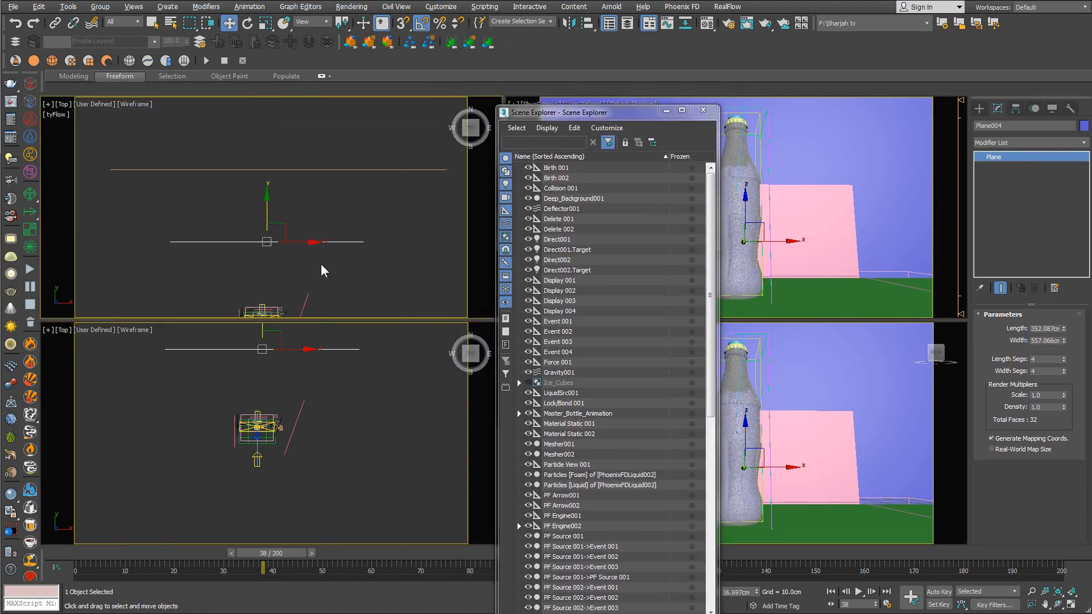
scroll(321, 264, "down", 2)
key("Delete")
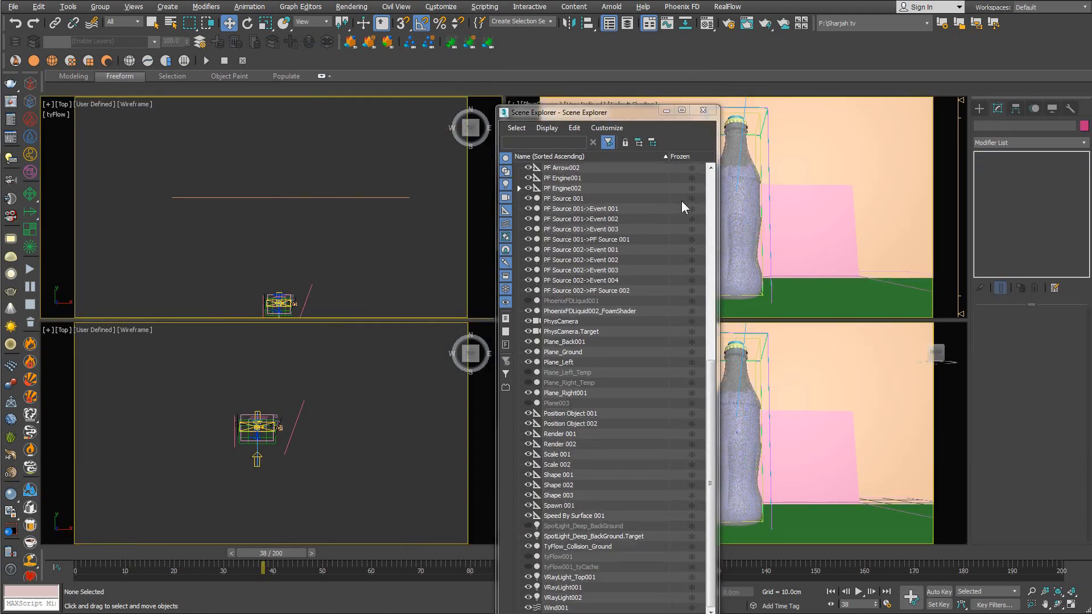
Unhide SpotLight_Deep_BackGround, select it and switch the light on.
left_click(275, 198)
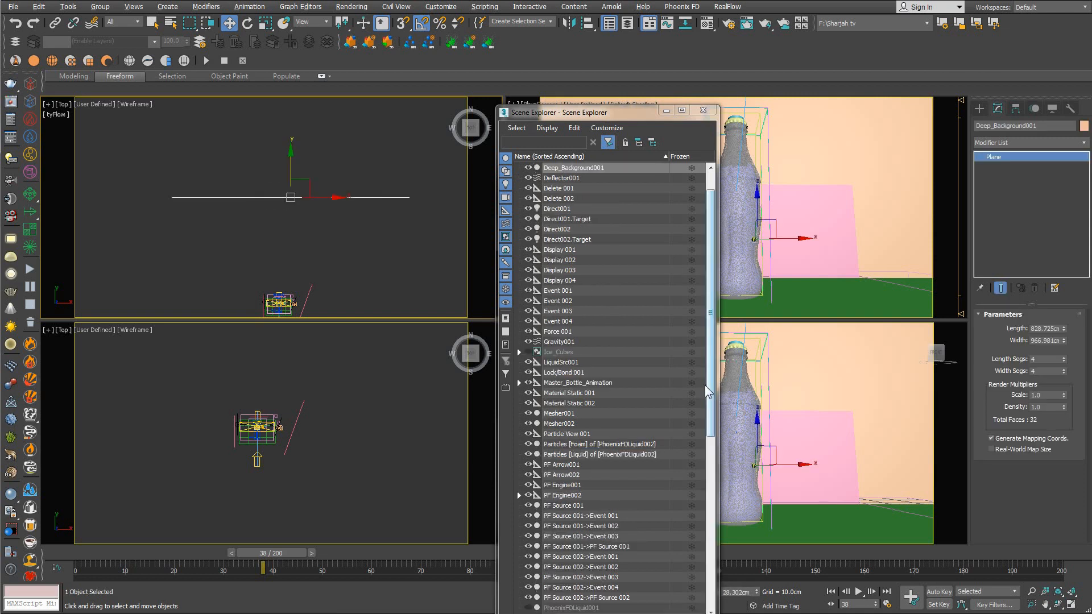
left_click_drag(708, 370, 698, 568)
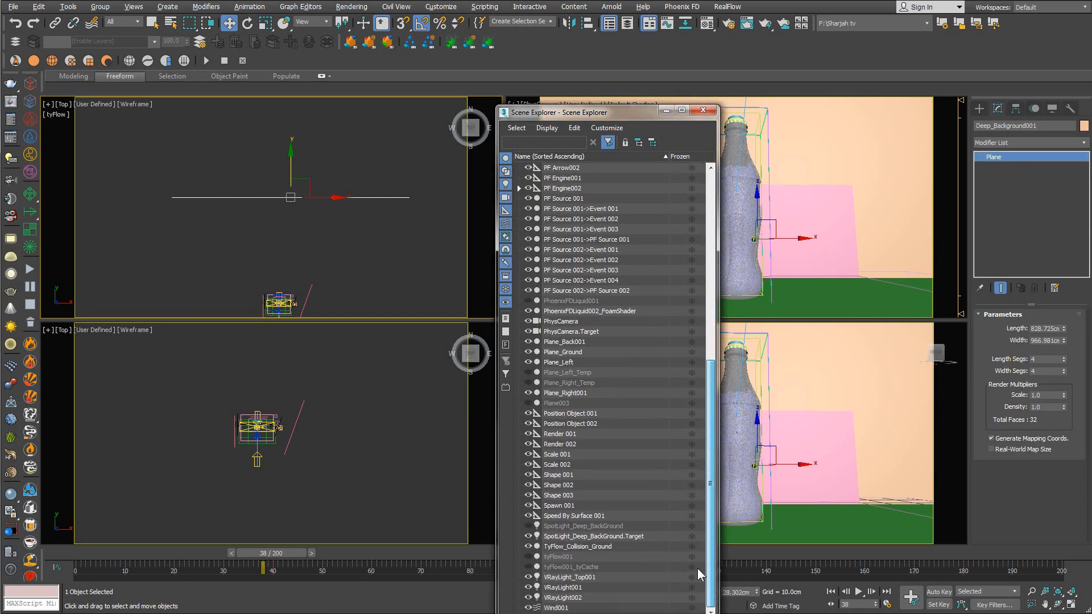
left_click(528, 527)
left_click(701, 108)
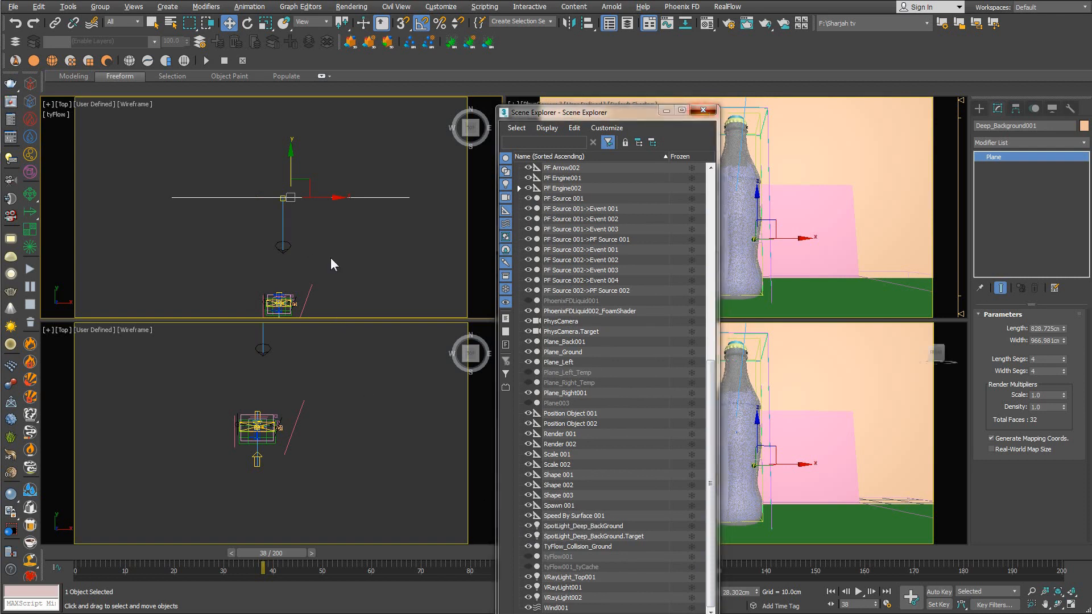
left_click(271, 241)
middle_click_drag(327, 226, 221, 239, "alt")
key("w")
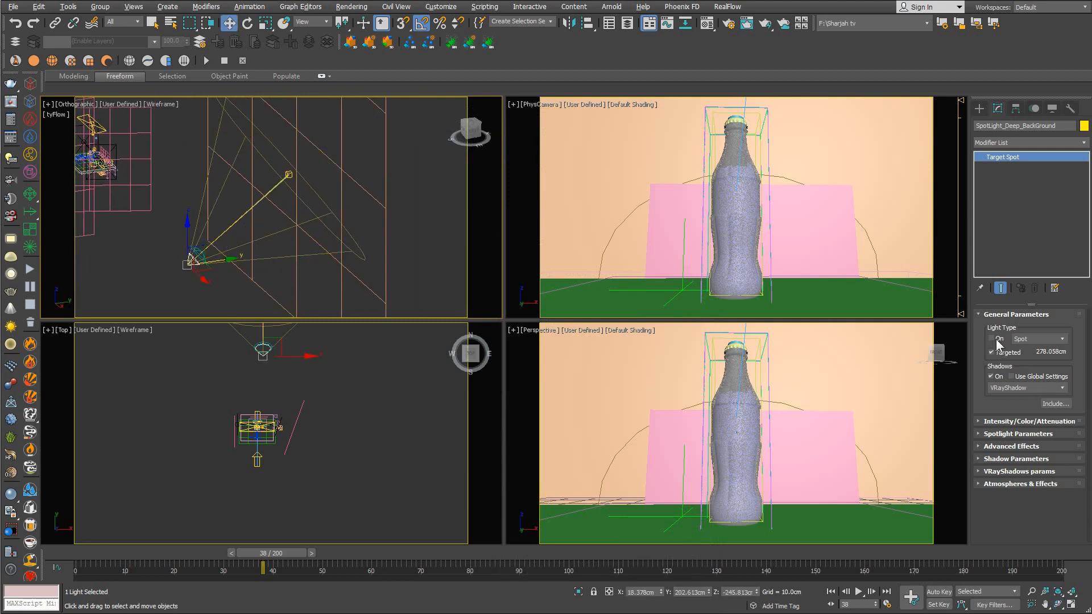
left_click(992, 339)
Review the background spotlight's intensity and attenuation, its include list and its light cone parameters.
left_click(1014, 422)
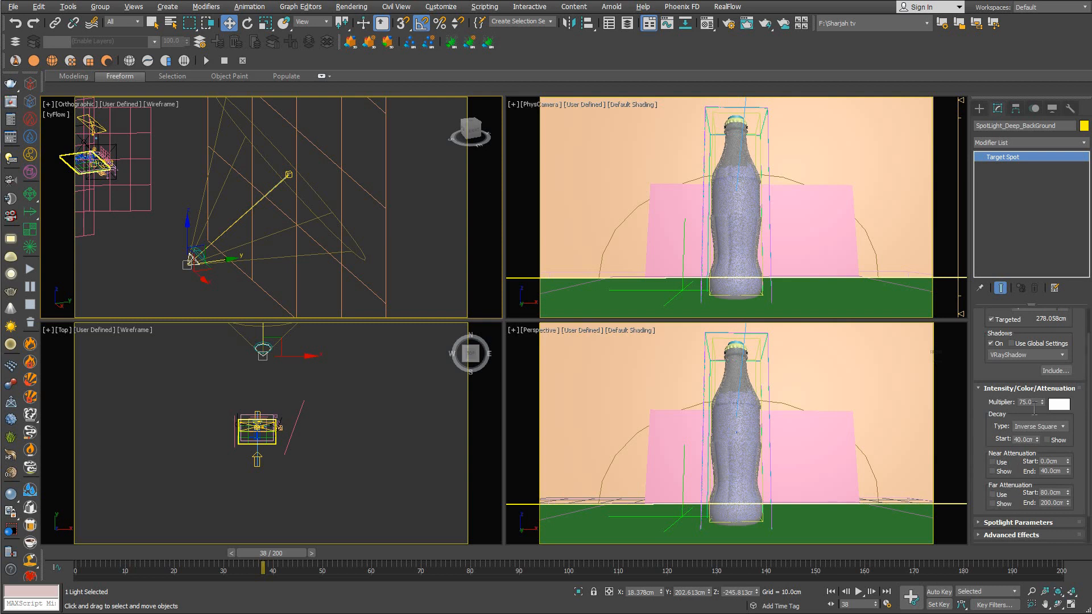
left_click(1058, 371)
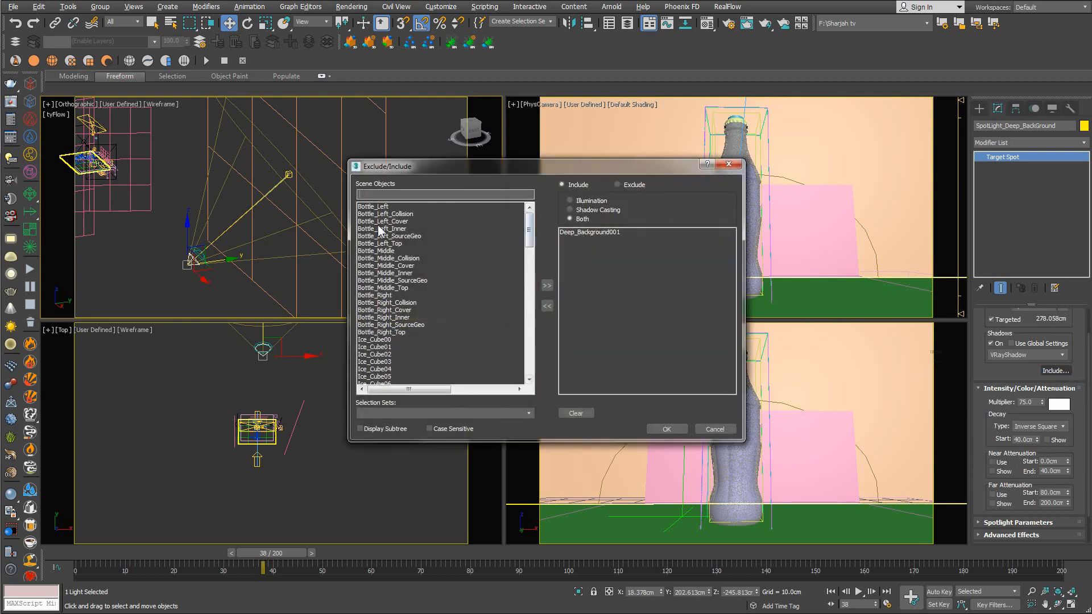
left_click(715, 429)
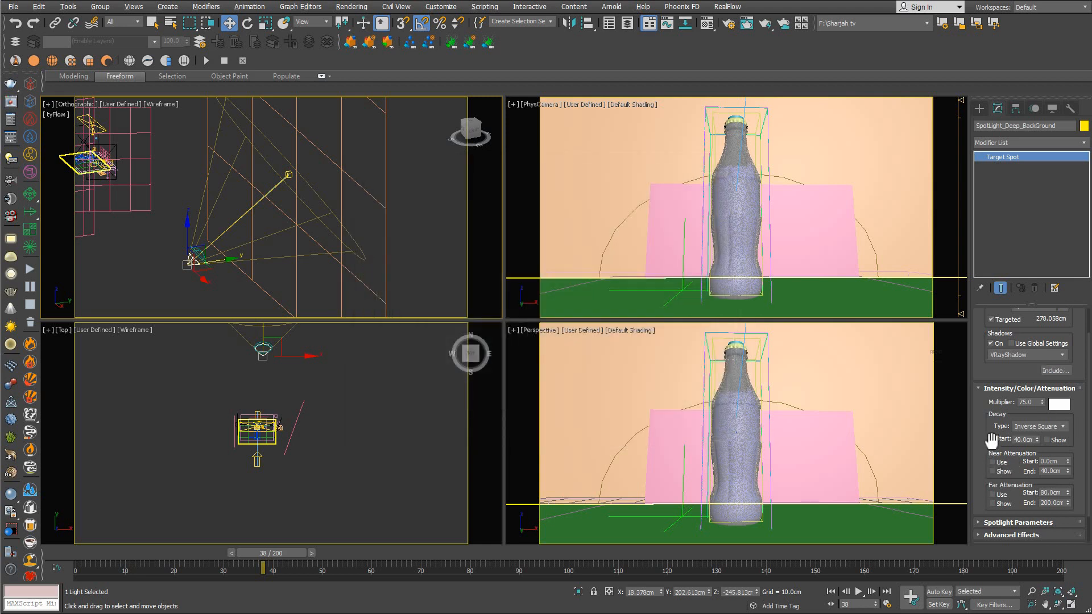
left_click(1021, 523)
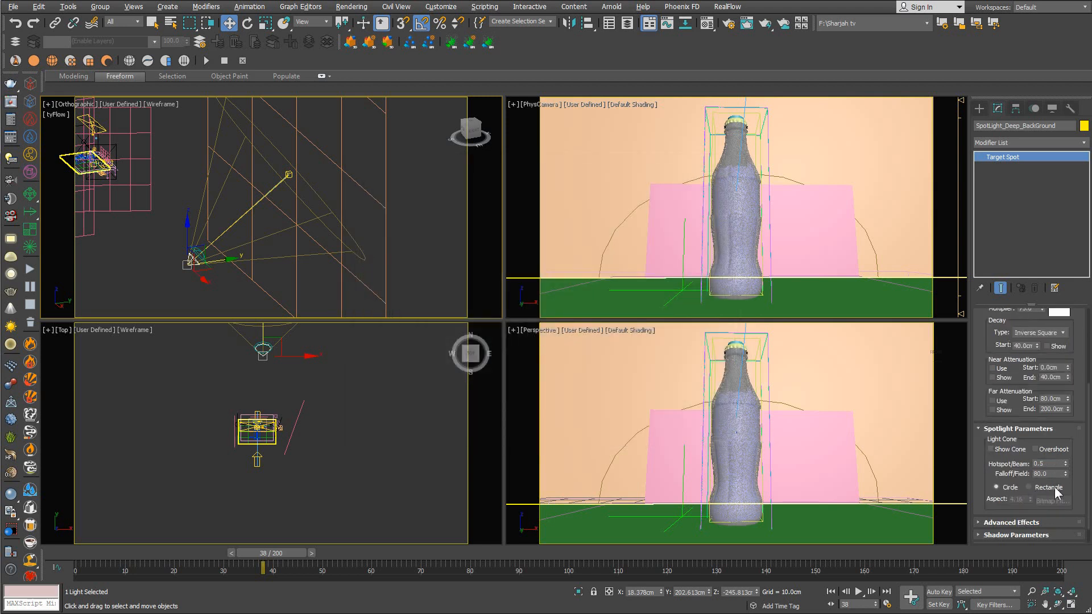
middle_click_drag(240, 191, 275, 265, "alt")
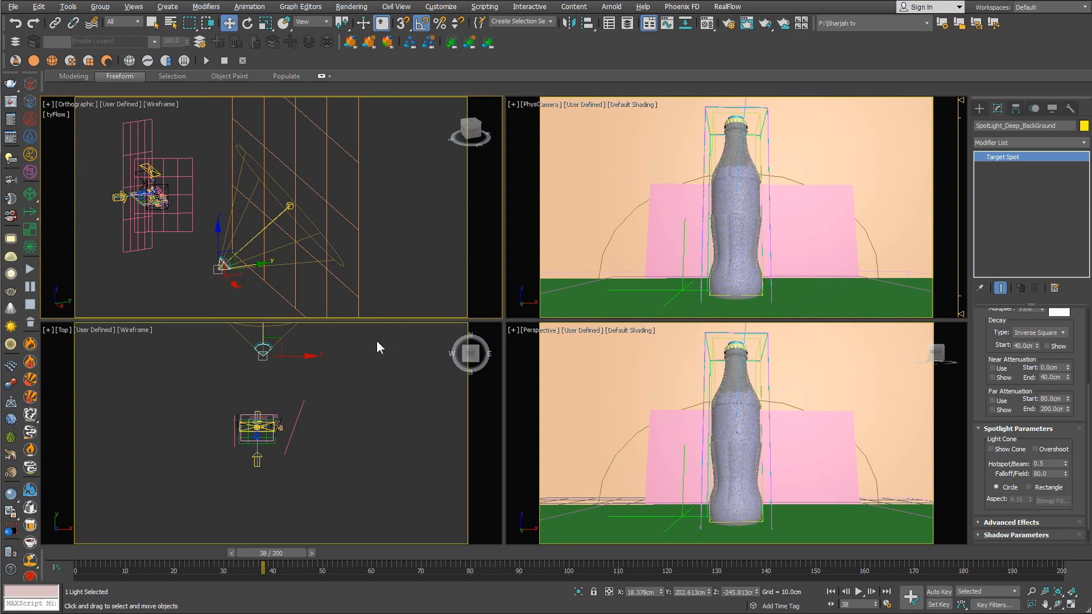
Test-render frame 38 from the PhysCamera view with the background spotlight on, and close the frame buffer.
right_click(801, 169)
right_click(804, 173)
left_click(814, 184)
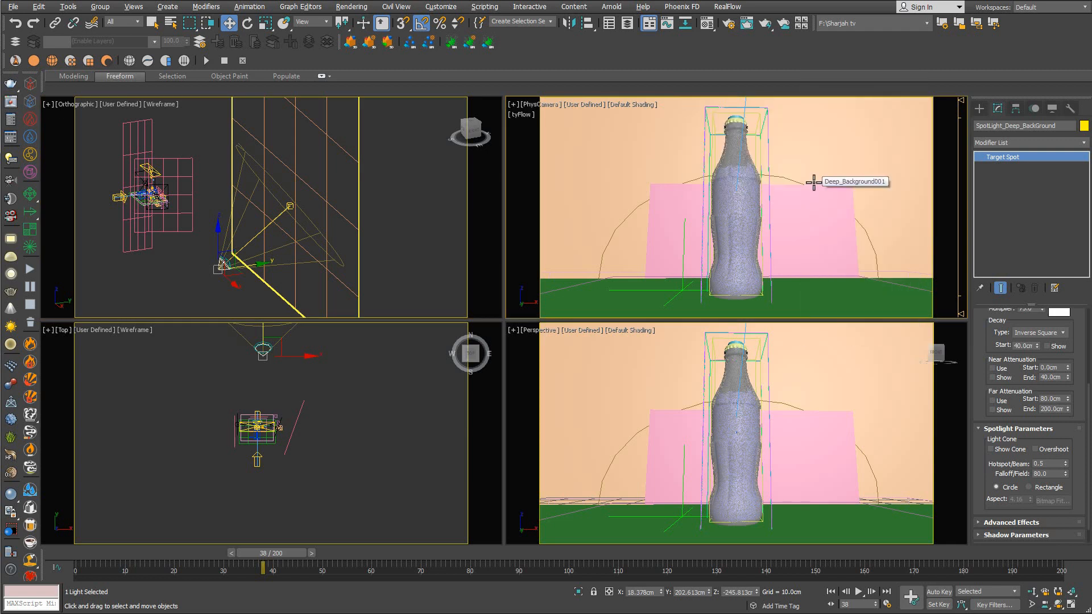
key("shift+q")
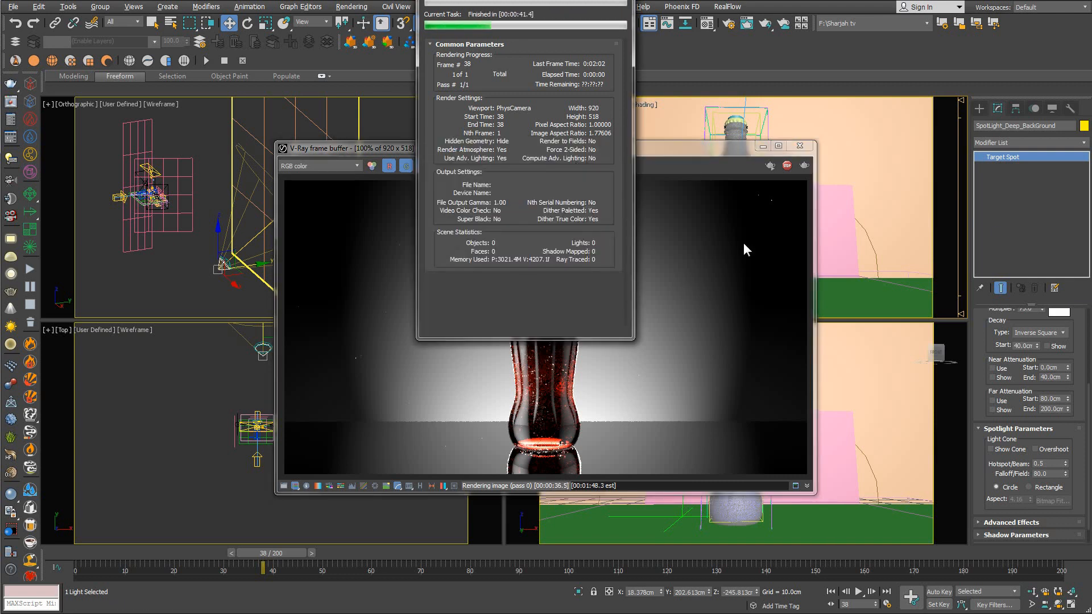
left_click(801, 147)
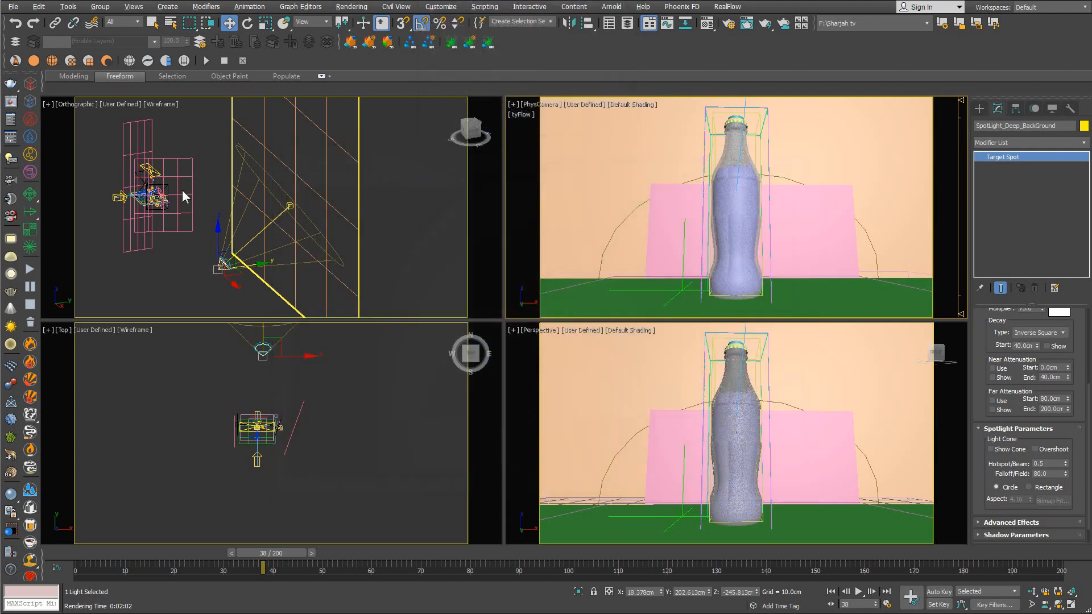
Examine the lights and planes around the bottle from an orbited orthographic view, and save the scene.
middle_click_drag(146, 208, 227, 241)
scroll(195, 251, "up", 3)
scroll(227, 241, "up", 3)
key("ctrl+r")
left_click_drag(220, 216, 251, 145)
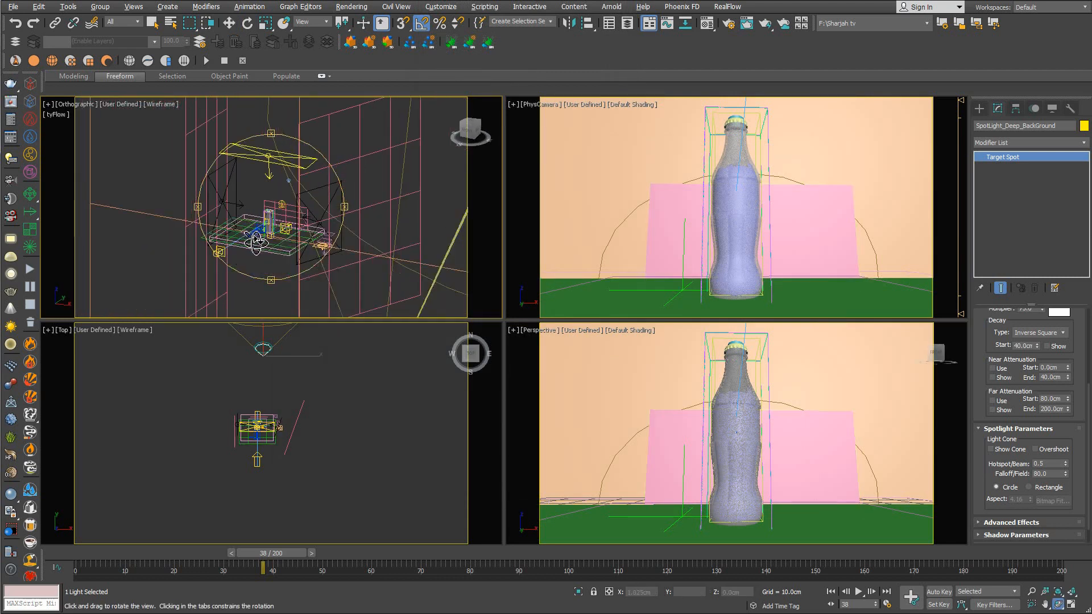
left_click_drag(256, 236, 318, 226)
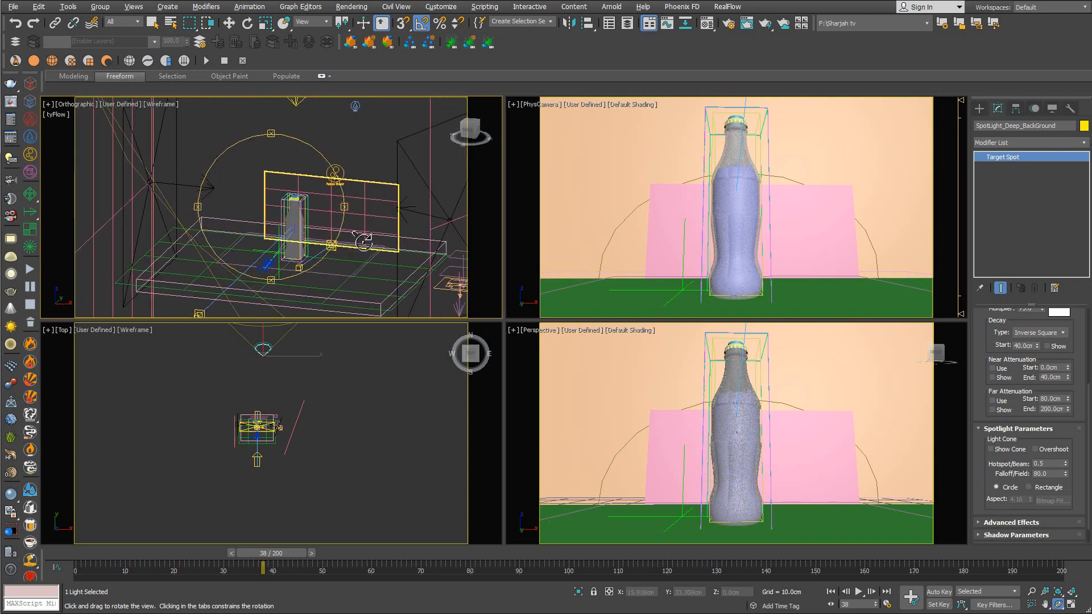
key("ctrl+s")
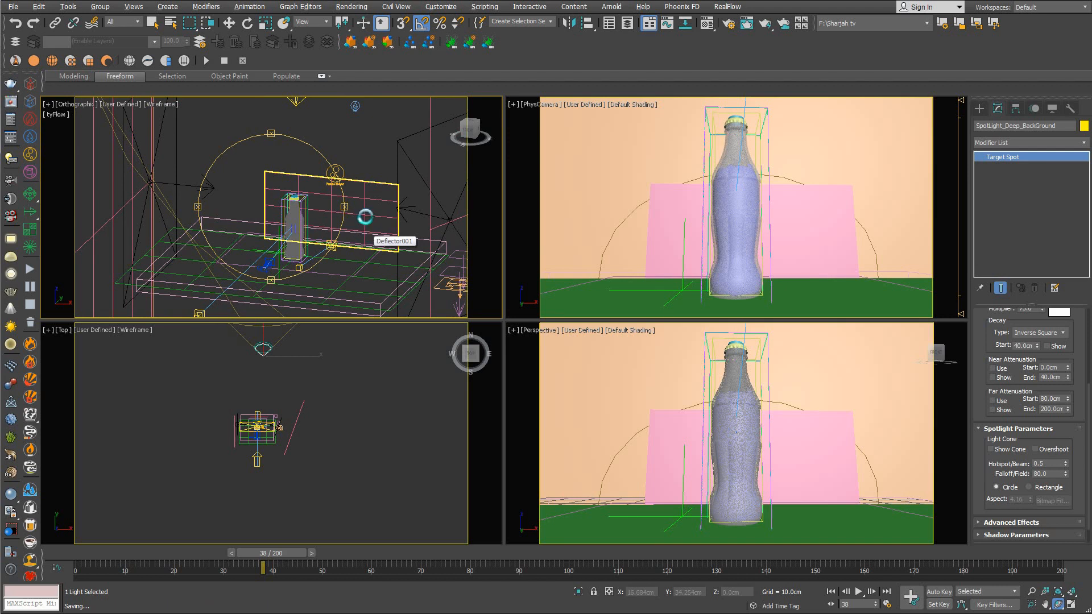
Switch the orthographic viewport to a top view focused on the bottle and the planes around it.
right_click(355, 177)
left_click(373, 190)
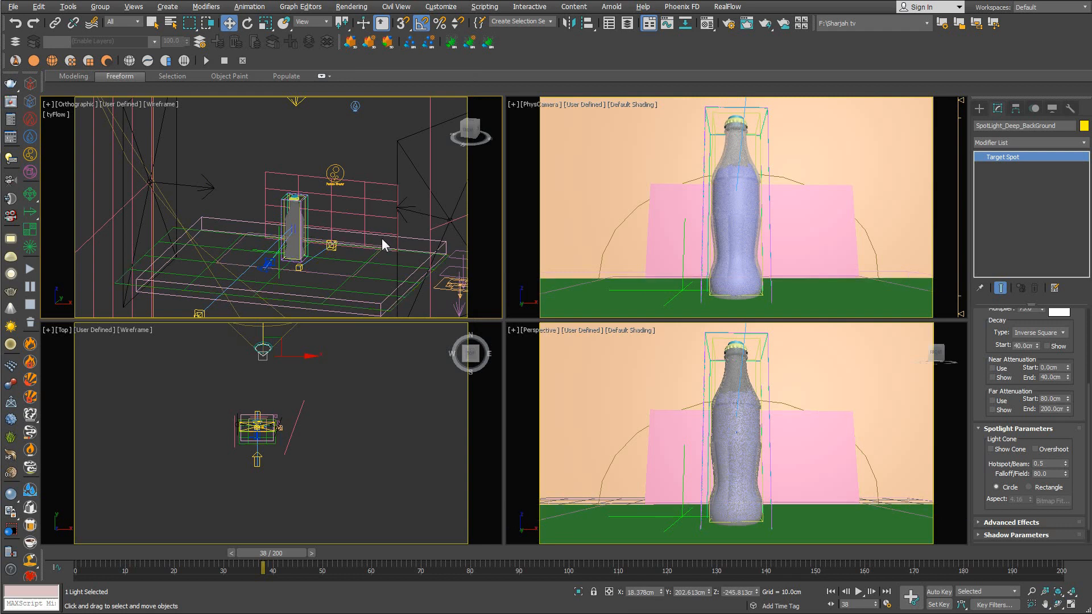
mouse_move(363, 231)
middle_mouse_down()
mouse_move(345, 241)
mouse_move(362, 228)
middle_mouse_up()
right_click(362, 230)
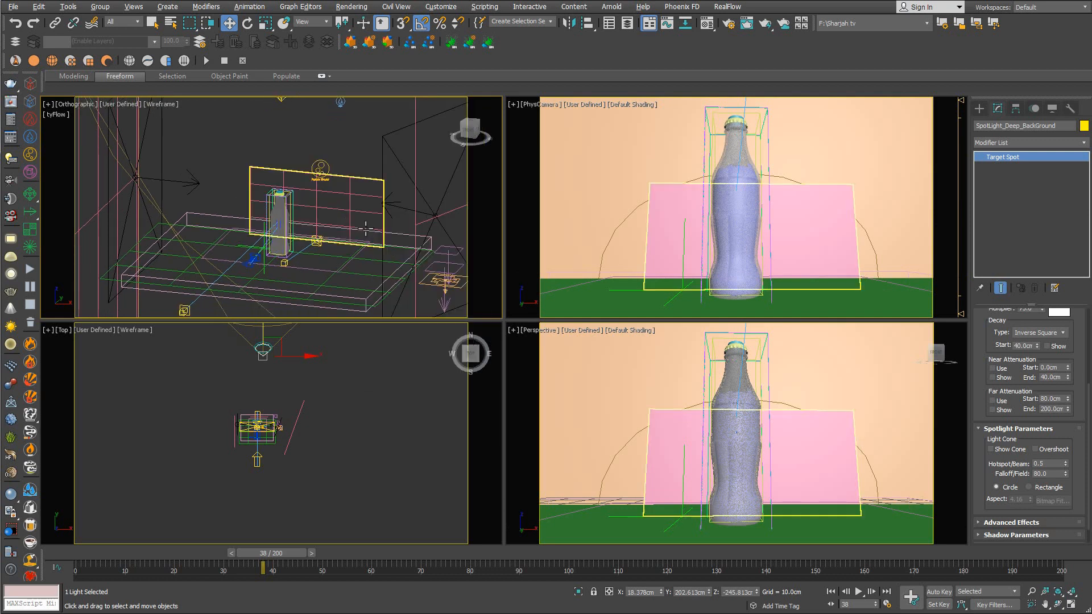
key("t")
scroll(265, 226, "up", 8)
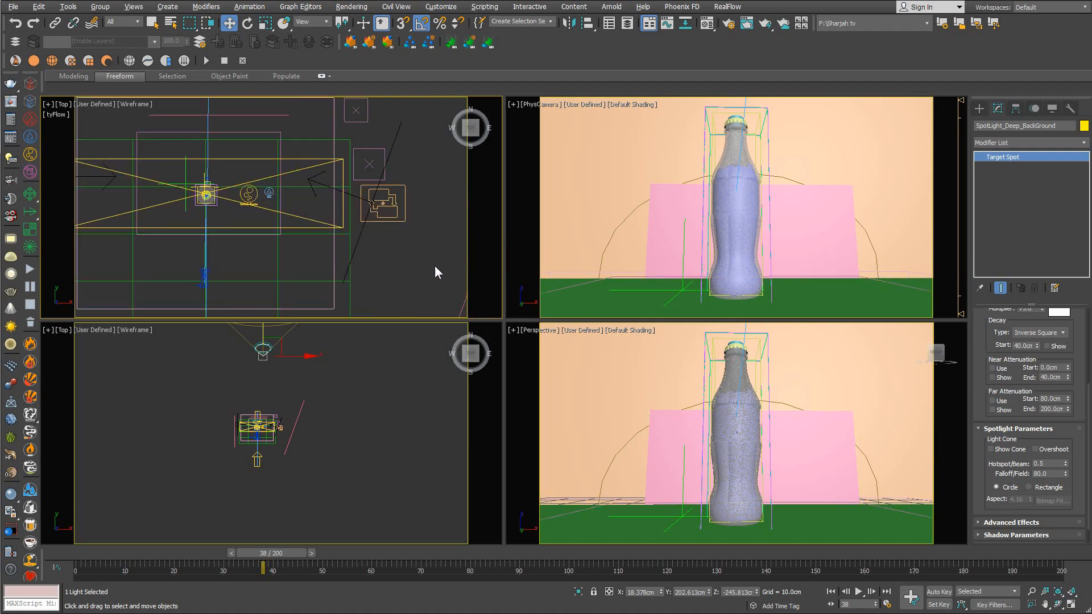
Filter the scene objects by "ph" and unhide PhoenixFDLiquid001.
left_click(68, 6)
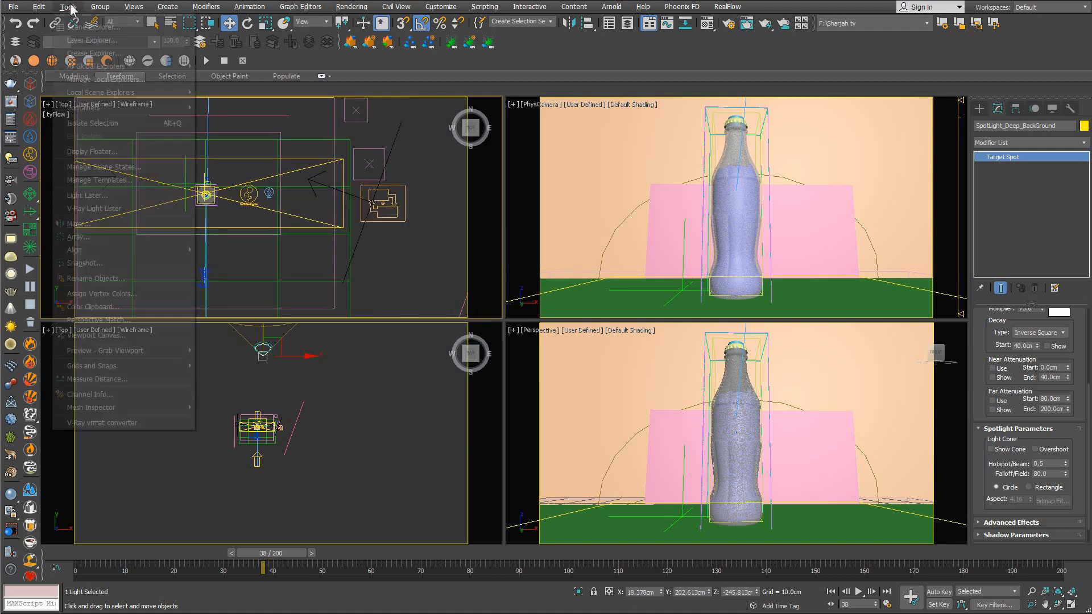
left_click(79, 24)
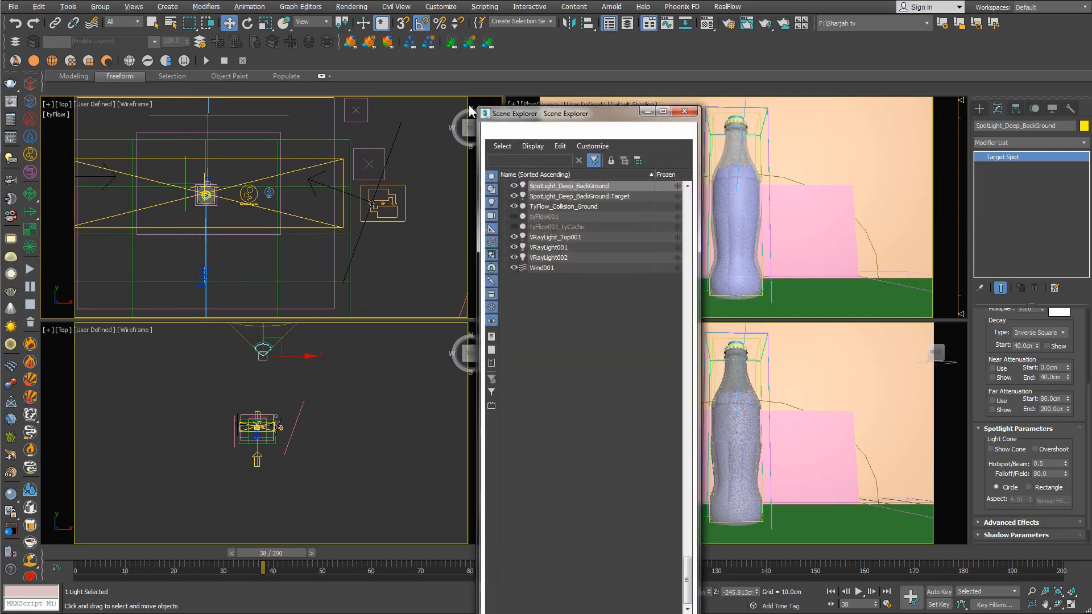
left_click_drag(597, 116, 202, 45)
left_click_drag(315, 499, 310, 396)
type("ph")
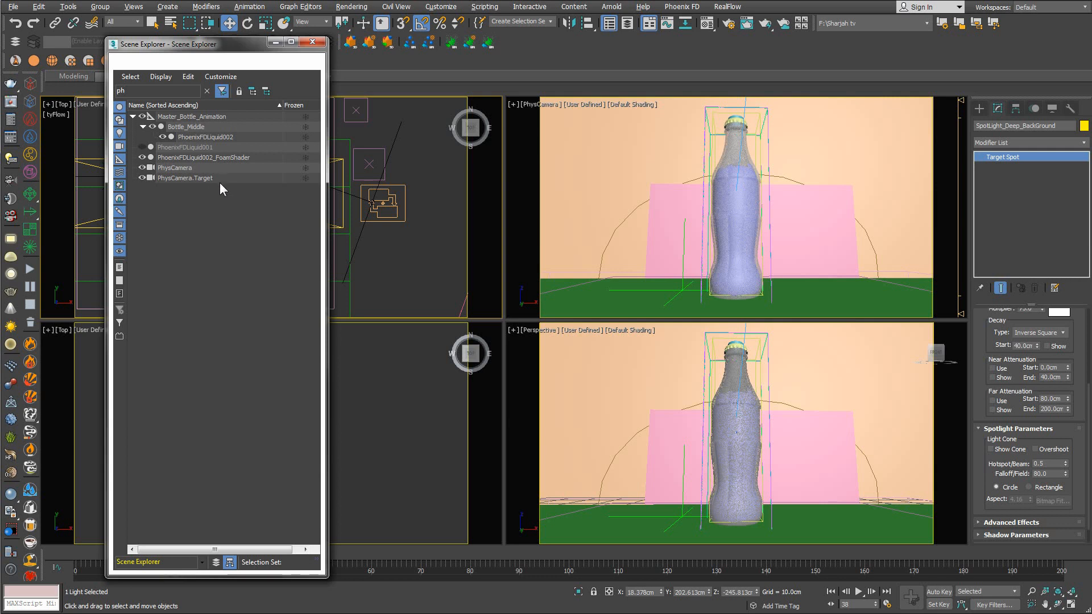
left_click(312, 42)
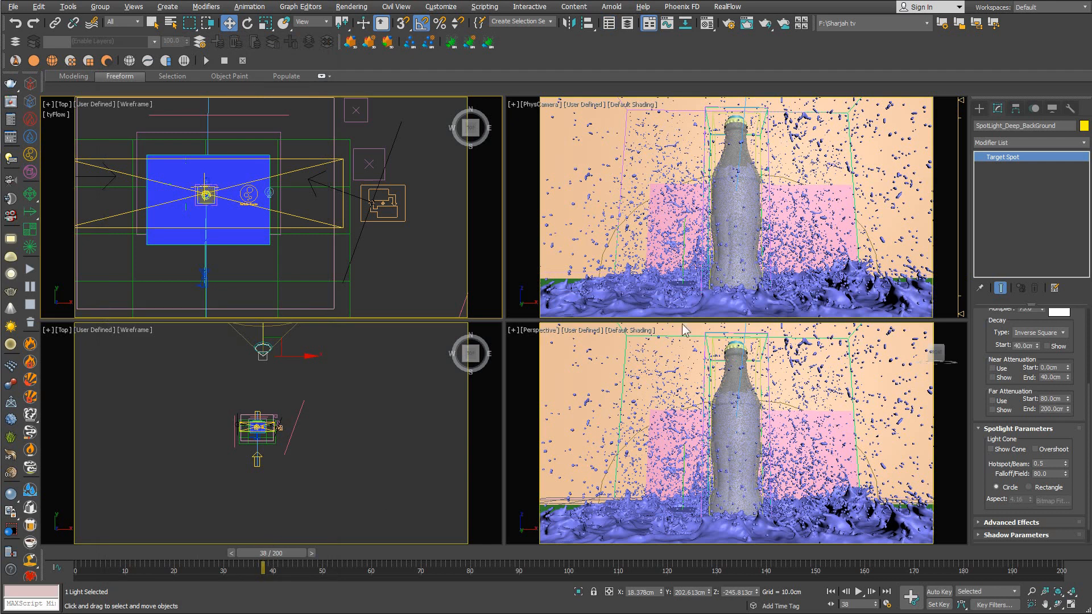
Give the Water material a black diffuse colour and a white reflection colour.
key("m")
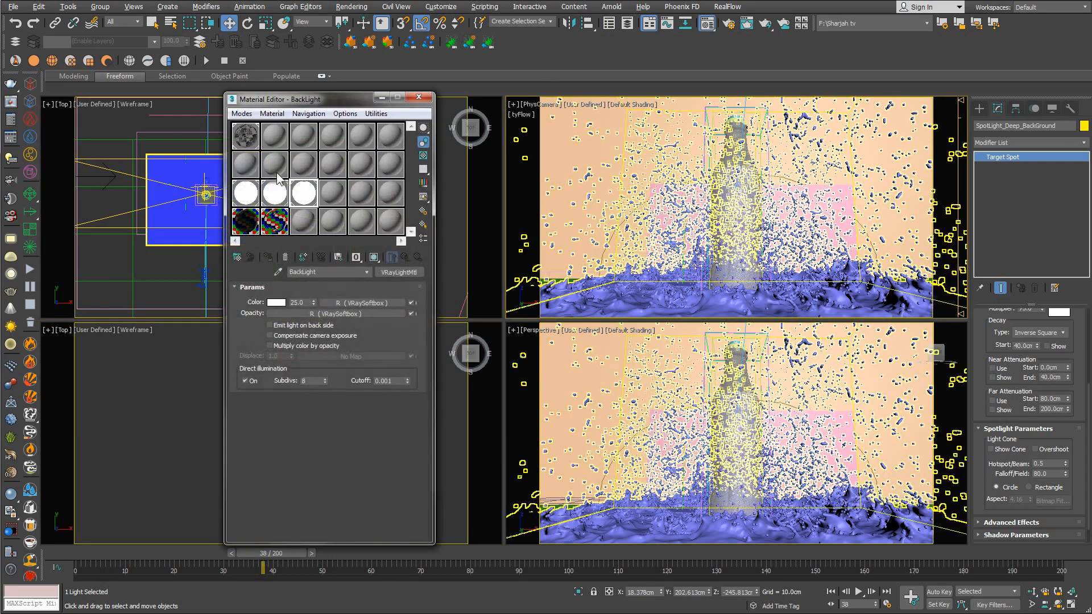
left_click(259, 170)
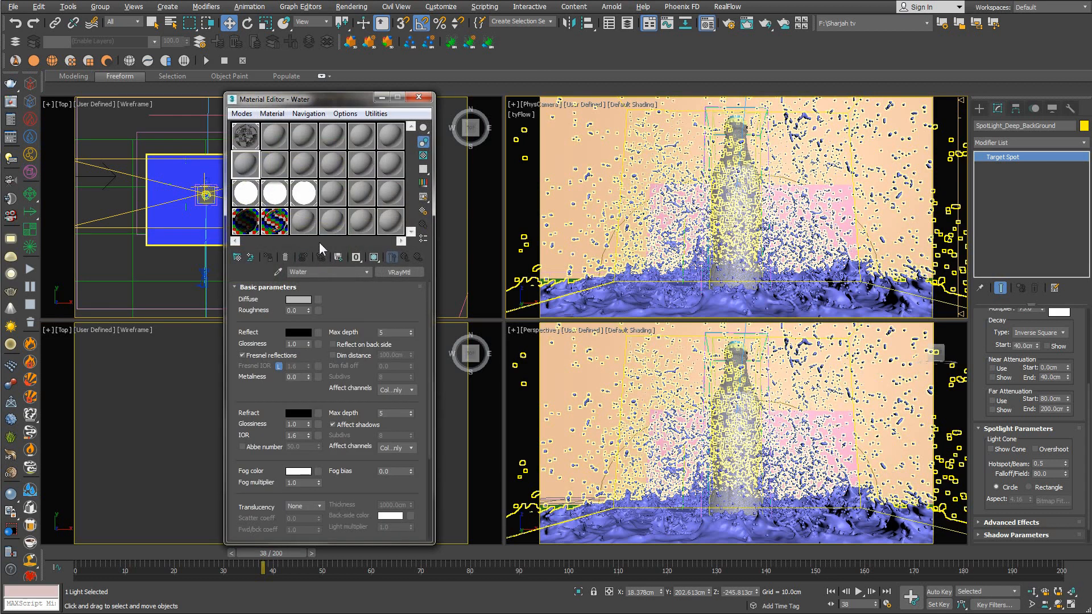
left_click(305, 300)
left_click_drag(276, 141, 277, 200)
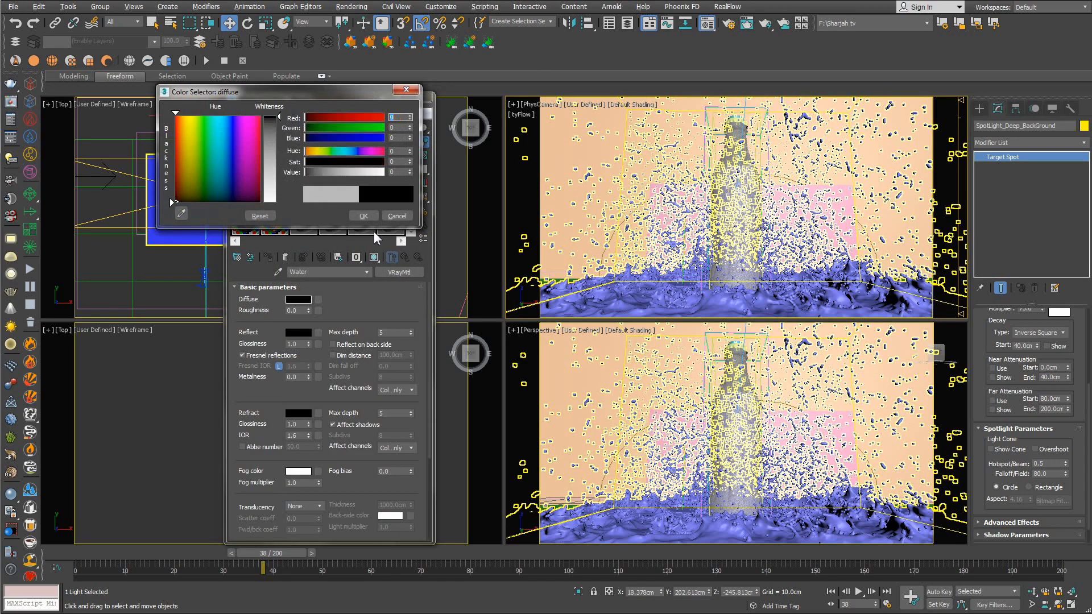
left_click(364, 215)
left_click(298, 332)
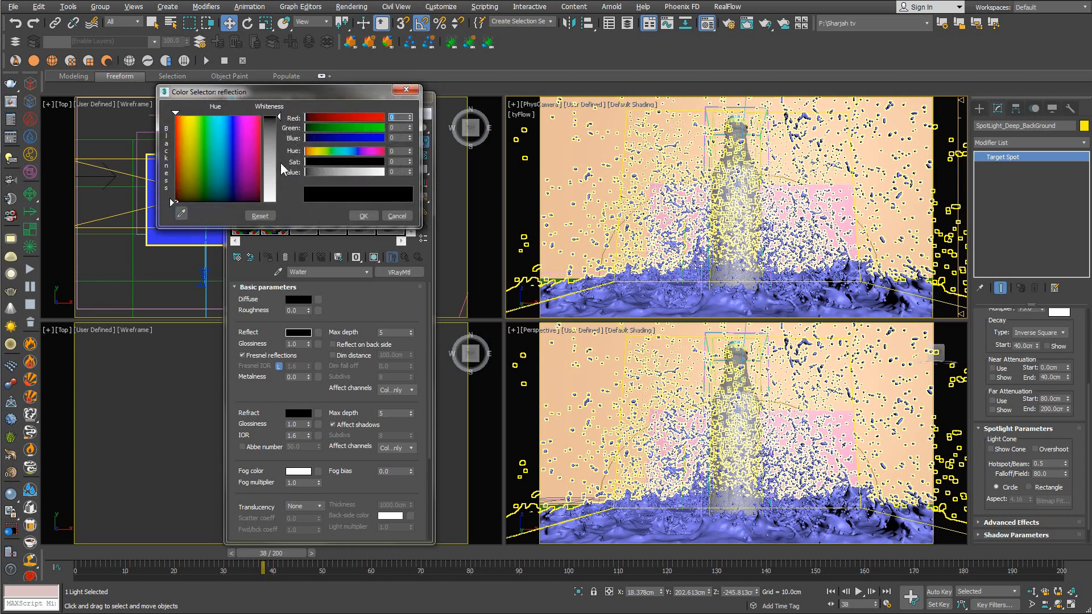
left_click_drag(281, 163, 292, 204)
left_click(360, 212)
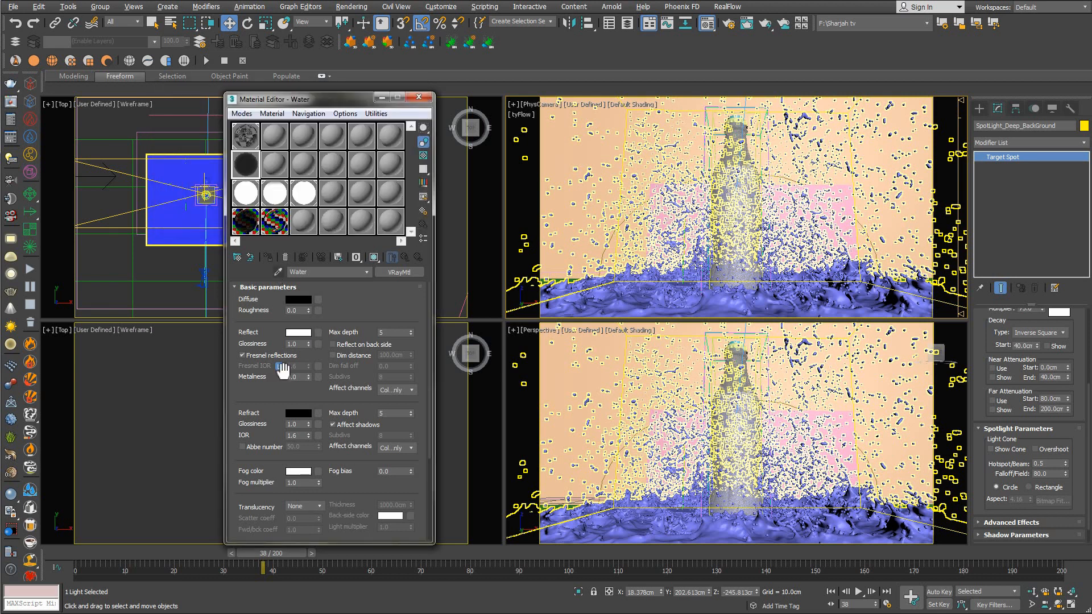
Set the Water material's refraction colour to white and its refraction IOR to 1.33.
left_click(301, 414)
left_click_drag(172, 202, 173, 116)
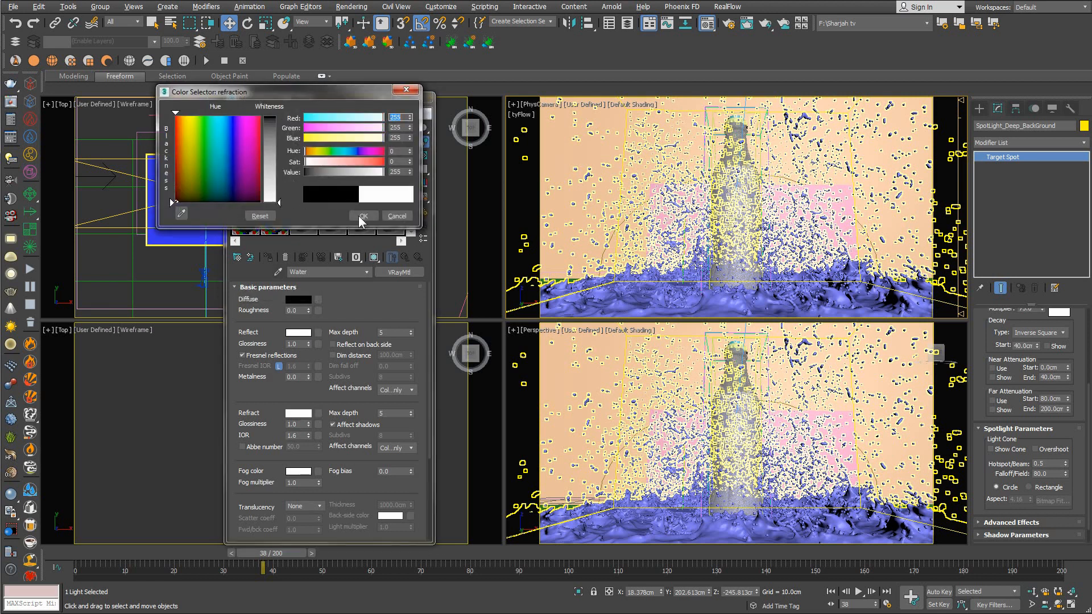
left_click(364, 215)
double_click(296, 435)
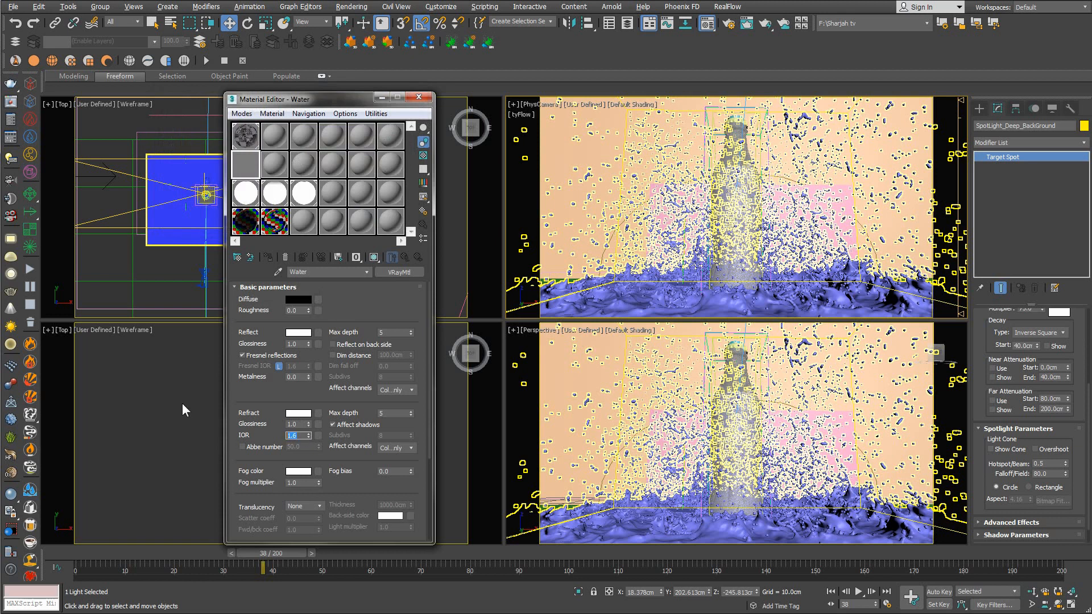
type("1")
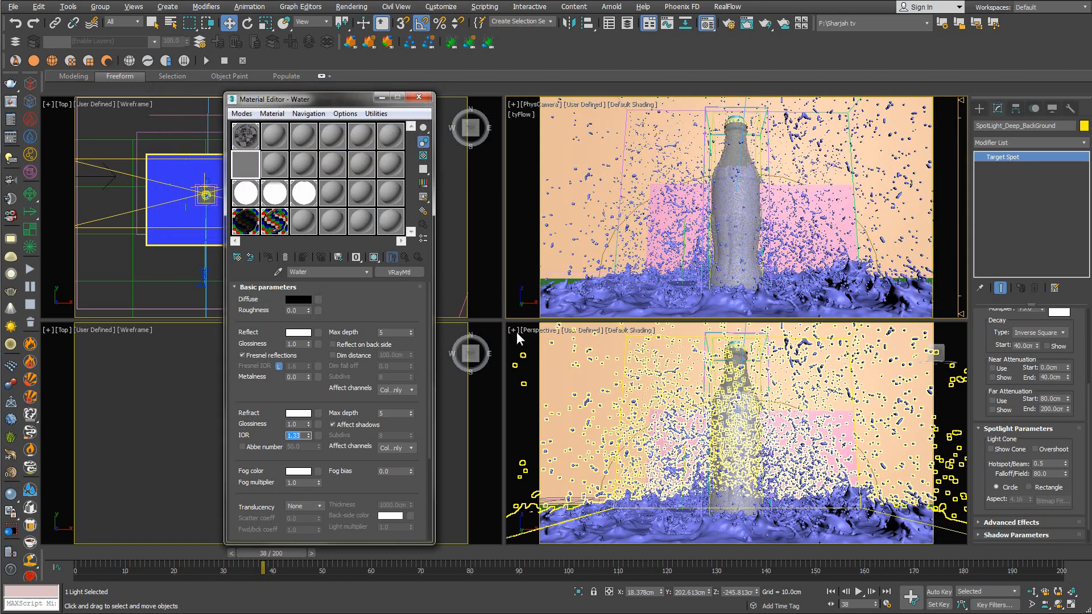
Set the Water material's reflection and refraction max depth to 12 and enable Reflect on back side.
double_click(392, 332)
type("12")
key("Return")
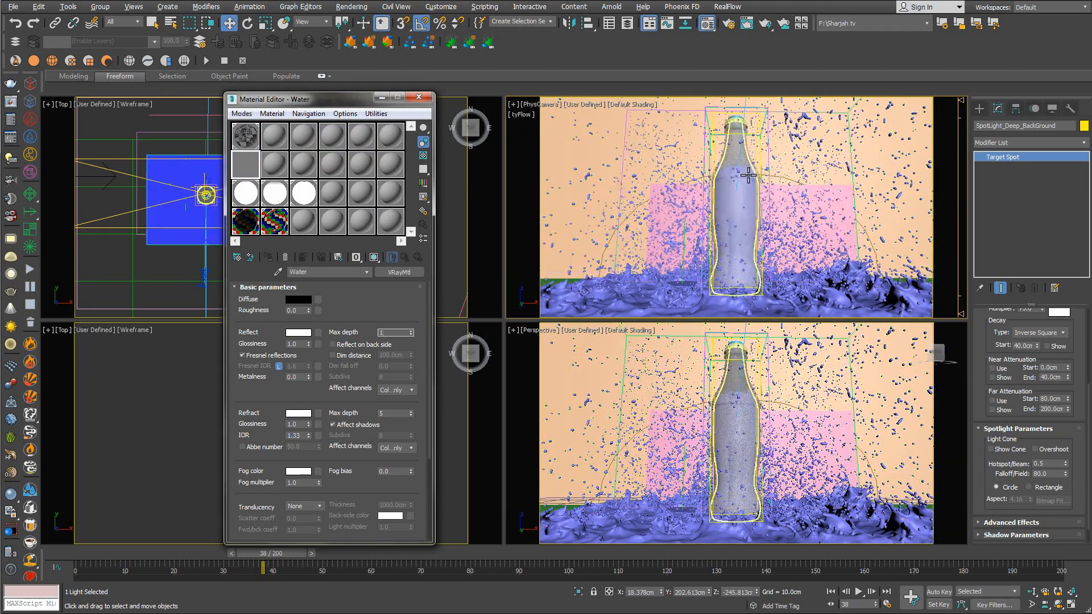
double_click(392, 413)
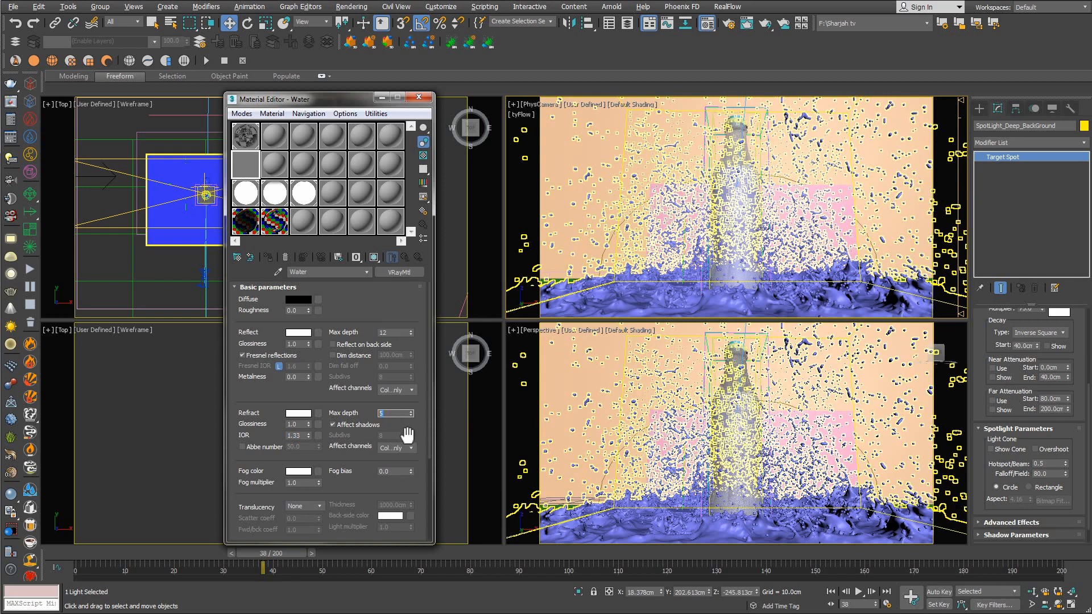
type("15")
key("BackSpace")
type("2")
key("Return")
left_click(334, 339)
Assign the Water material to PhoenixFDLiquid001 and test-render frame 38 from the PhysCamera view.
left_click(600, 299)
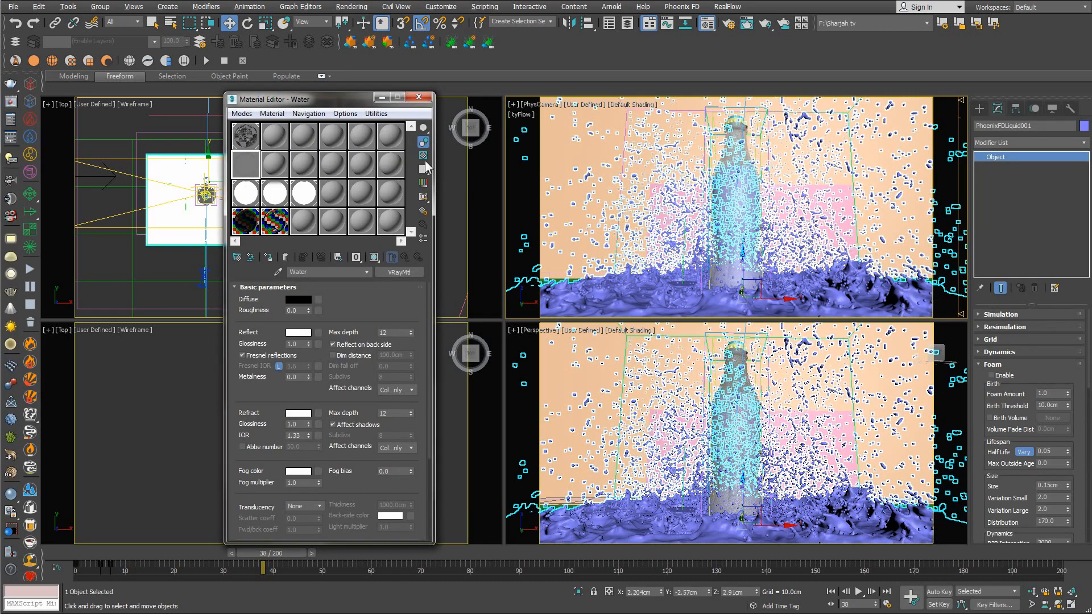
right_click(593, 255)
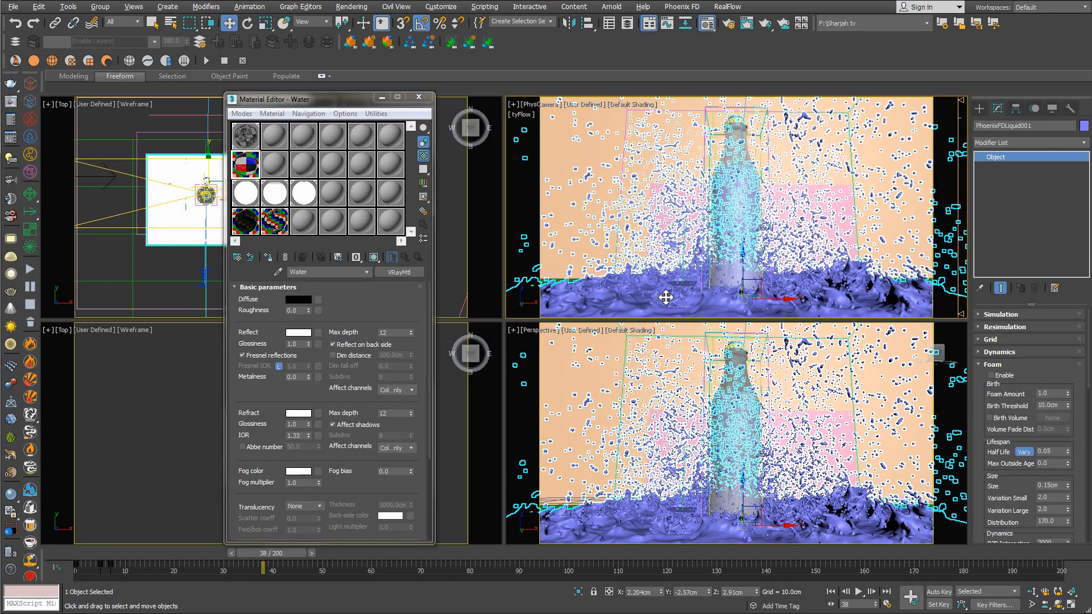
key("shift+q")
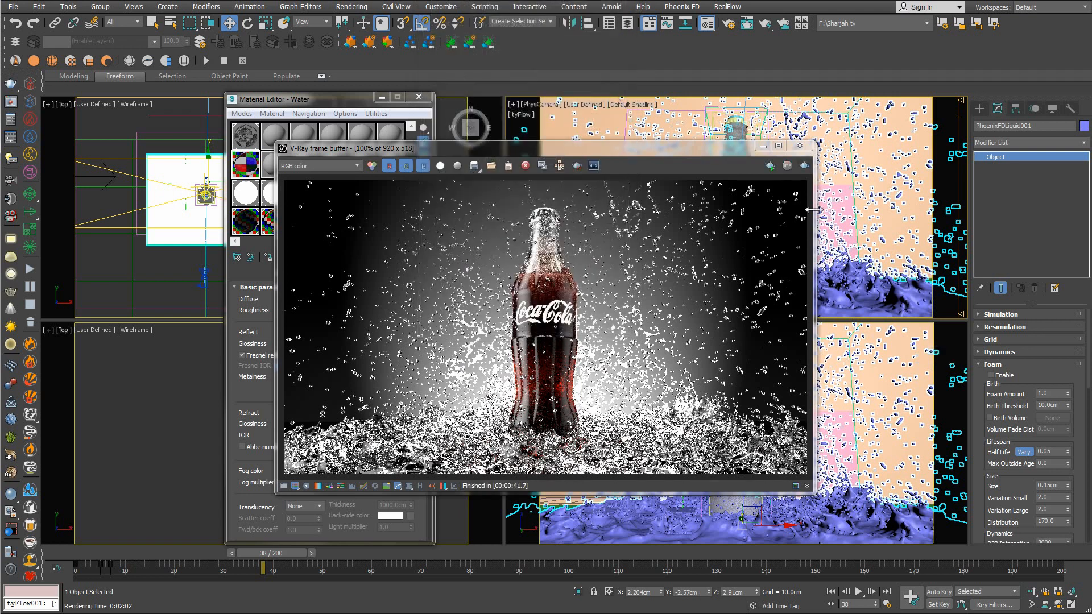
left_click(800, 146)
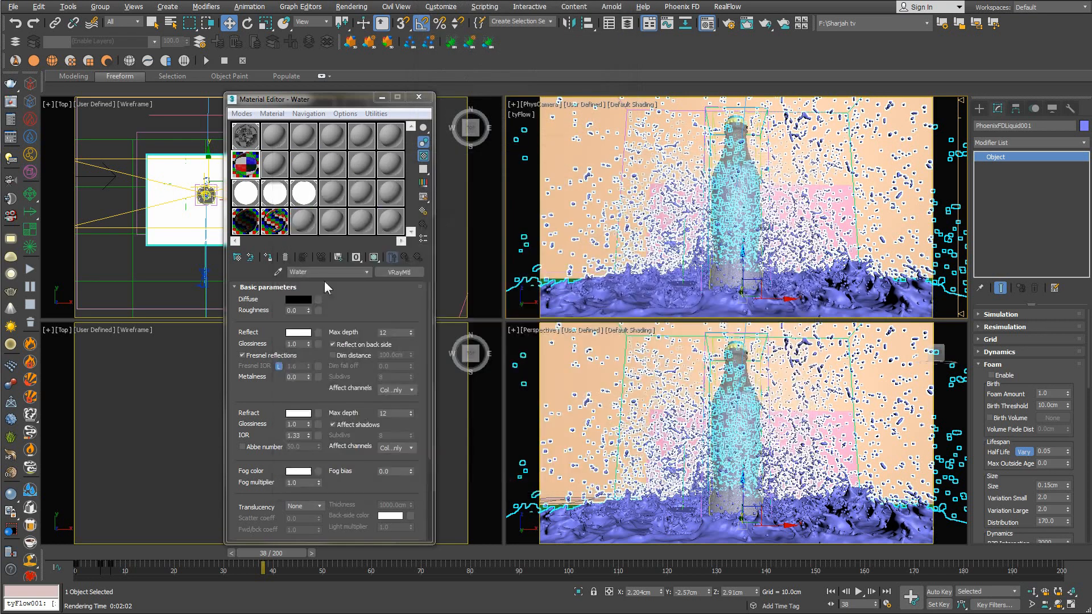
left_click(420, 98)
Select Direct_Light_Bottle_Back and exclude PhoenixFDLiquid001 from both its illumination and shadow casting.
middle_click_drag(262, 163, 303, 260)
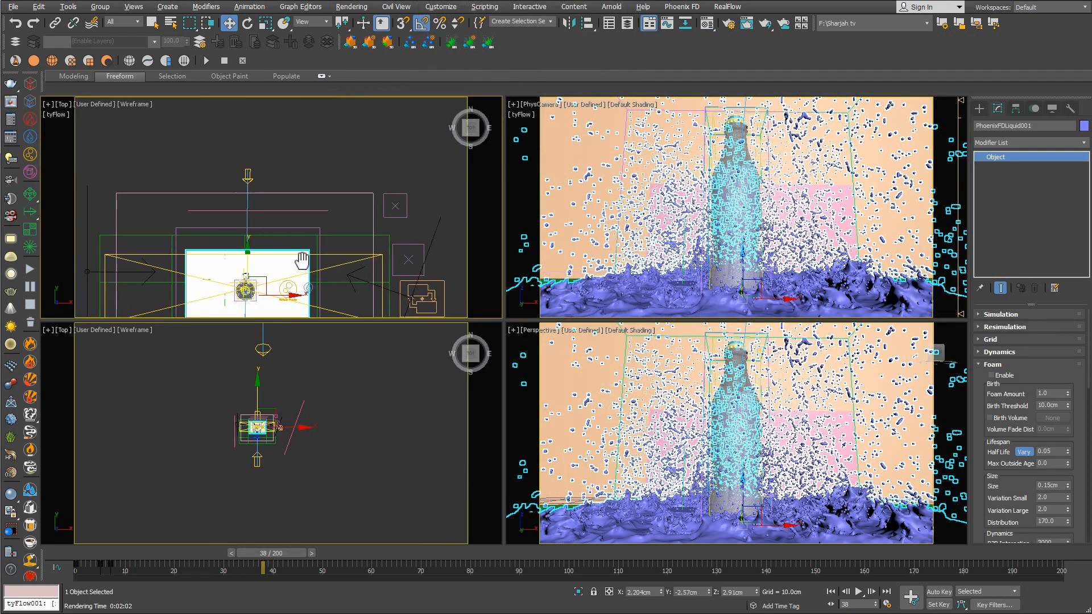
scroll(306, 261, "down", 3)
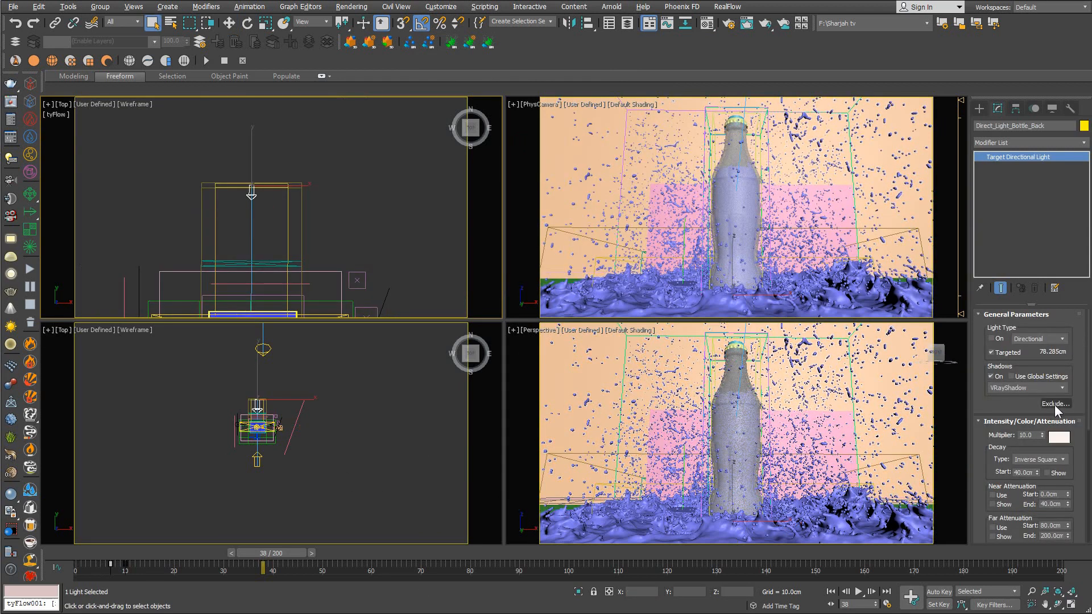
left_click(1055, 403)
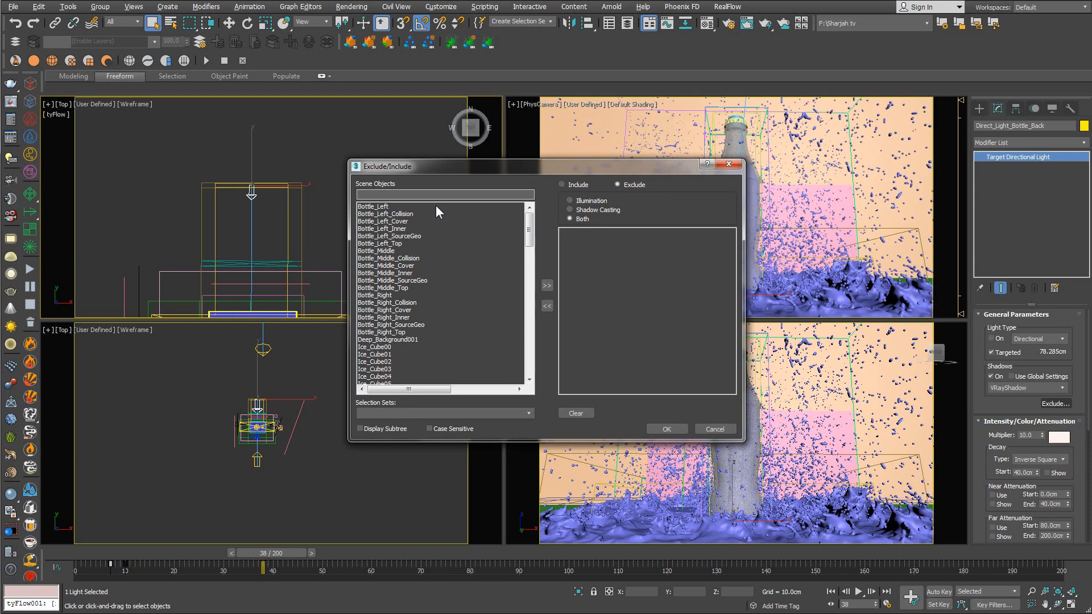
type("ph")
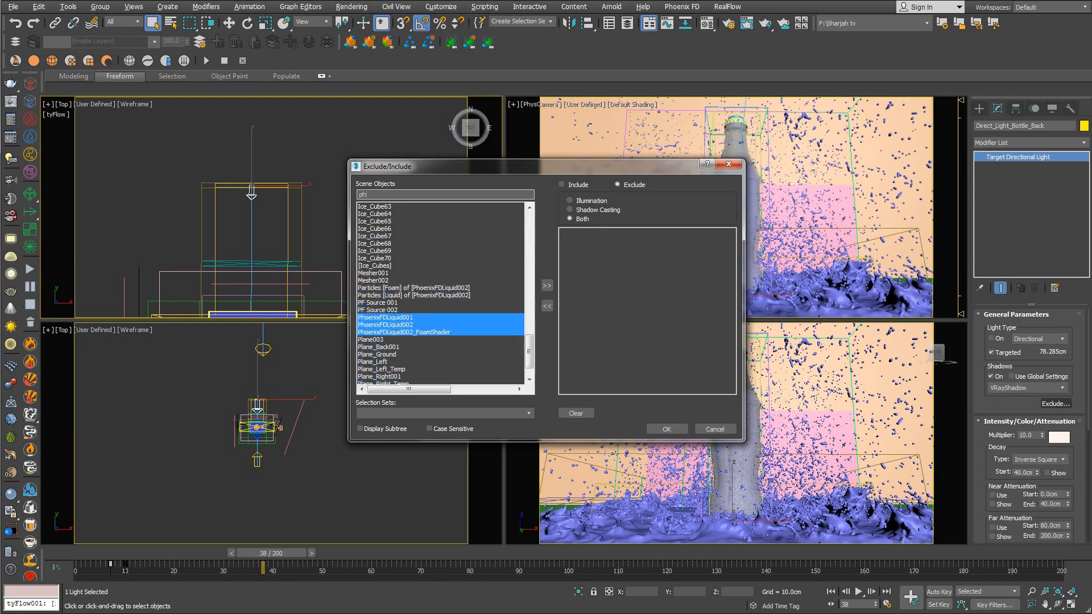
left_click(380, 318)
left_click(546, 286)
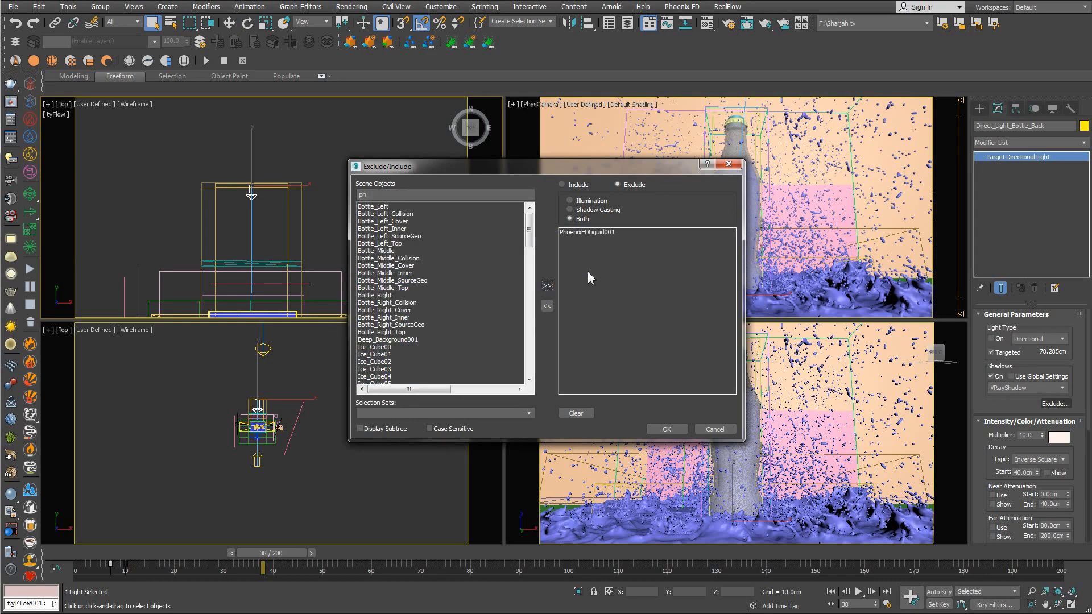
left_click(678, 429)
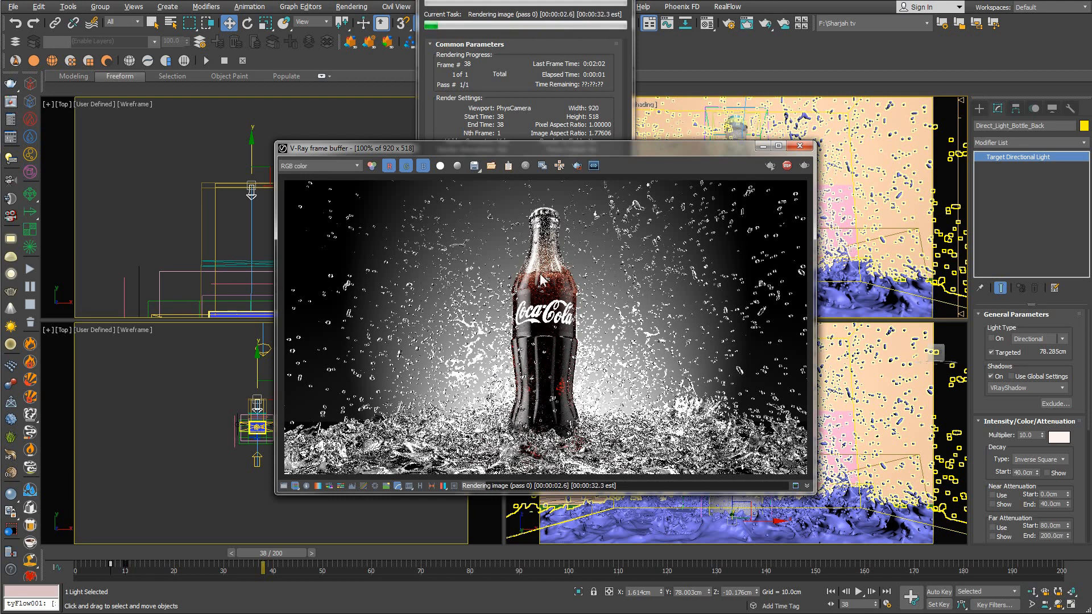
Stop the current render, switch Direct_Light_Bottle_Back on and test-render frame 38 from the PhysCamera view.
left_click(799, 146)
left_click(991, 338)
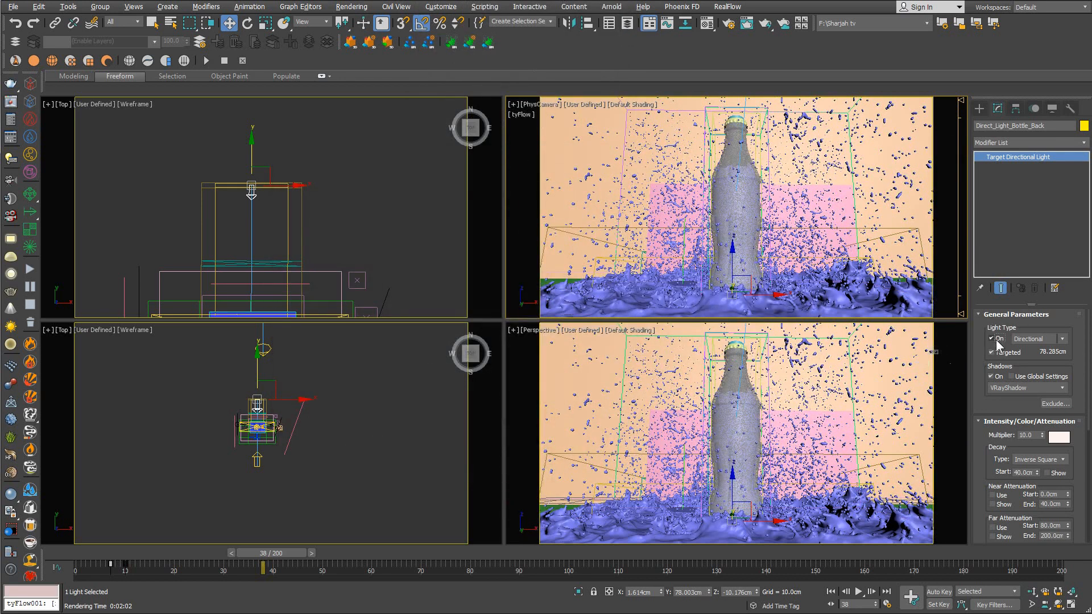
right_click(421, 191)
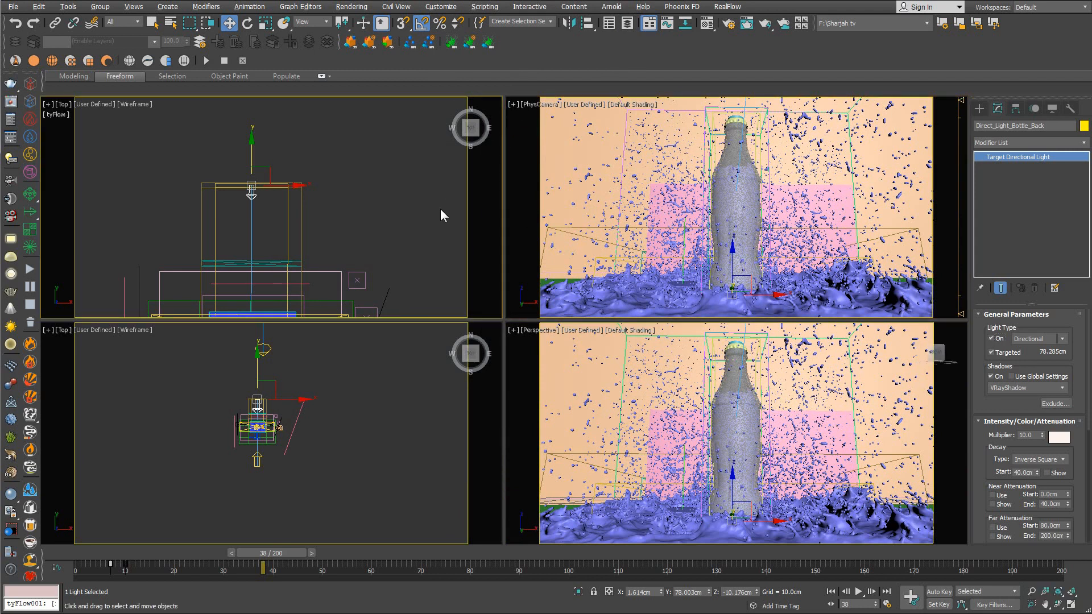
left_click(440, 208)
key("shift+q")
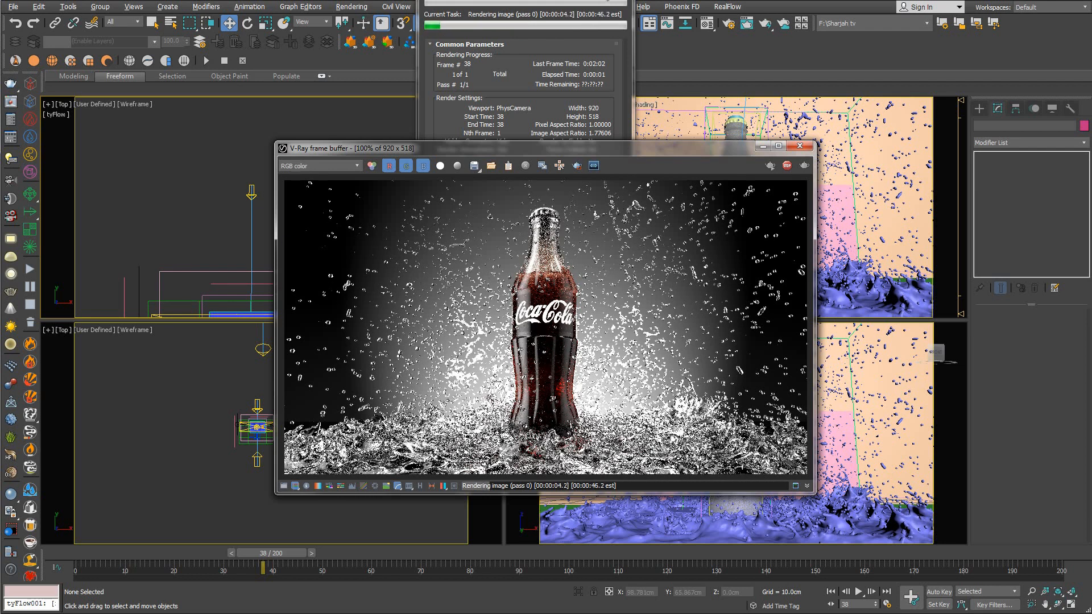
left_click(800, 146)
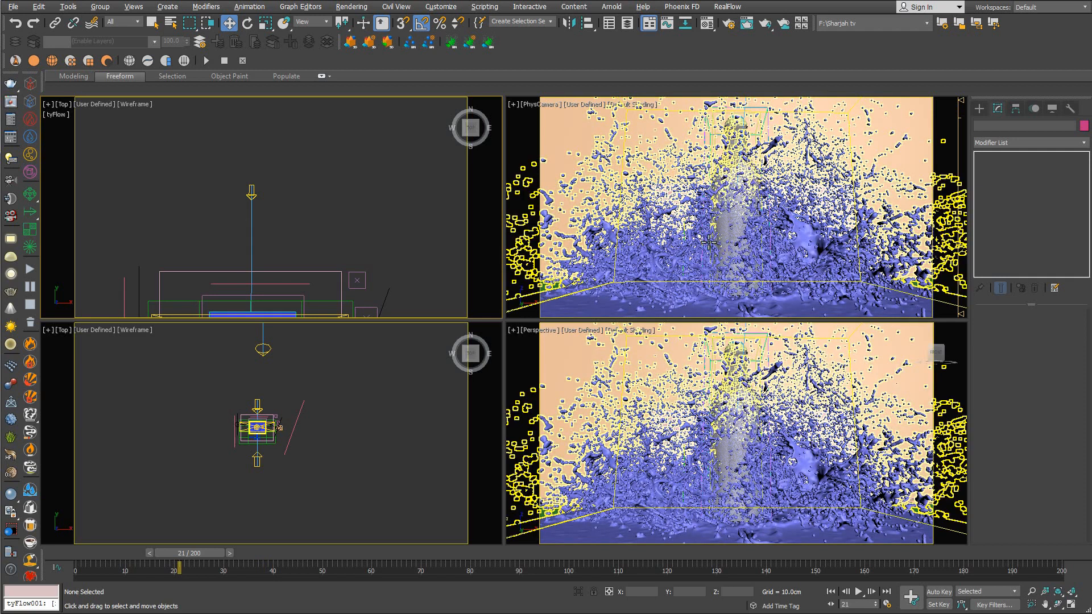
Scrub the animation back to frame 12, where the splash spreads around the bottle.
left_click_drag(175, 558, 171, 556)
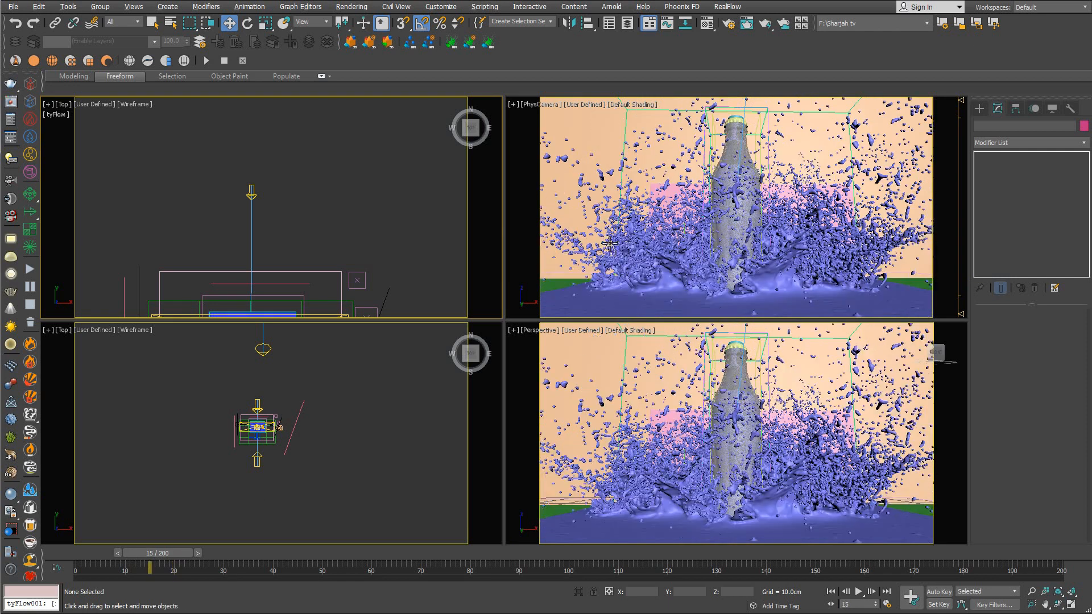
left_click_drag(165, 556, 155, 552)
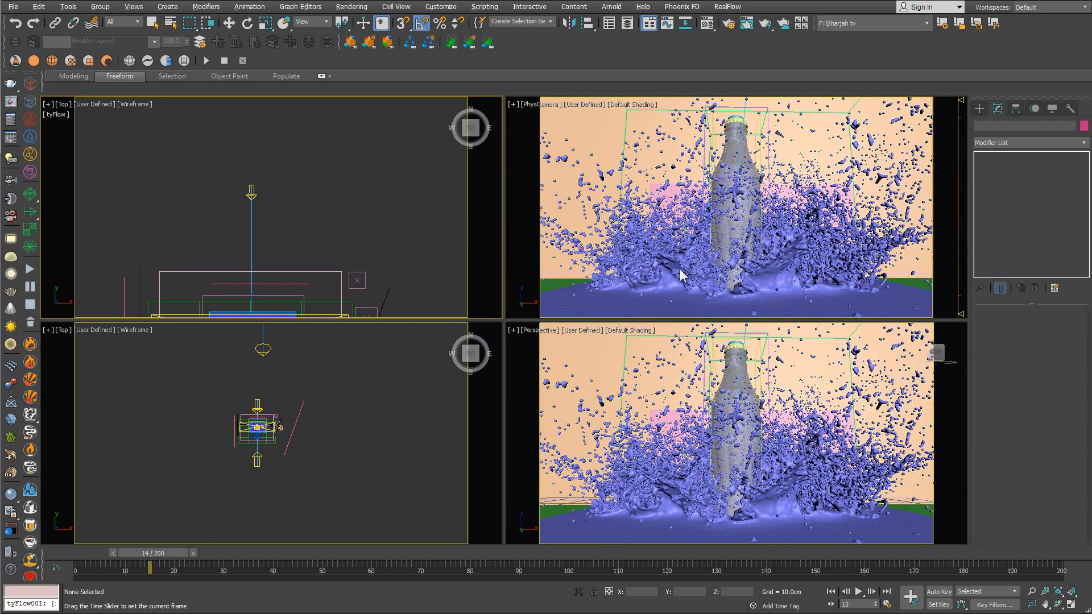
key("comma")
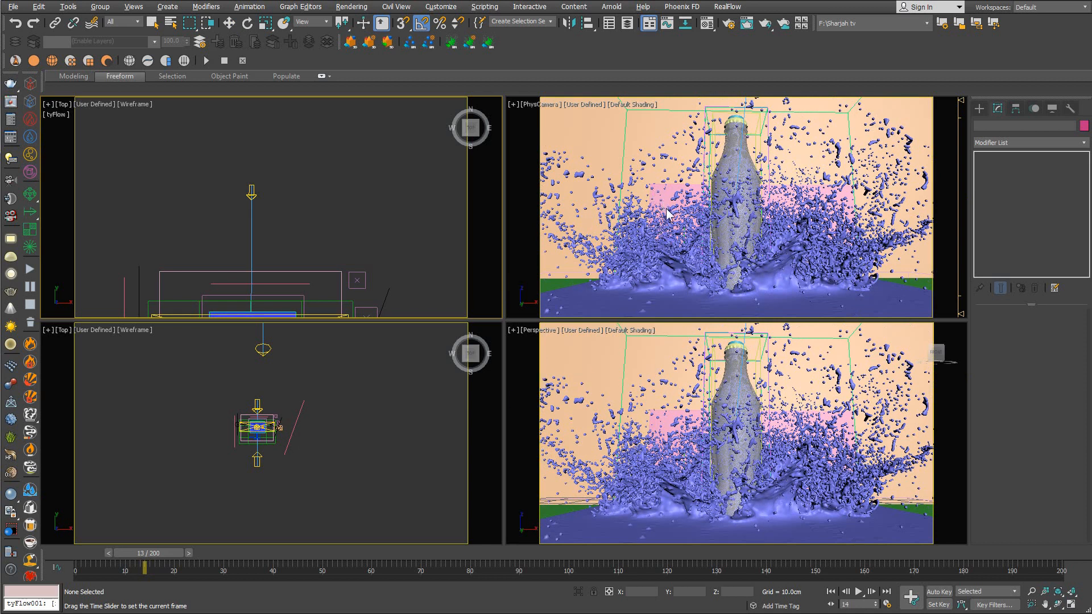
key("comma")
key("comma")
key("comma")
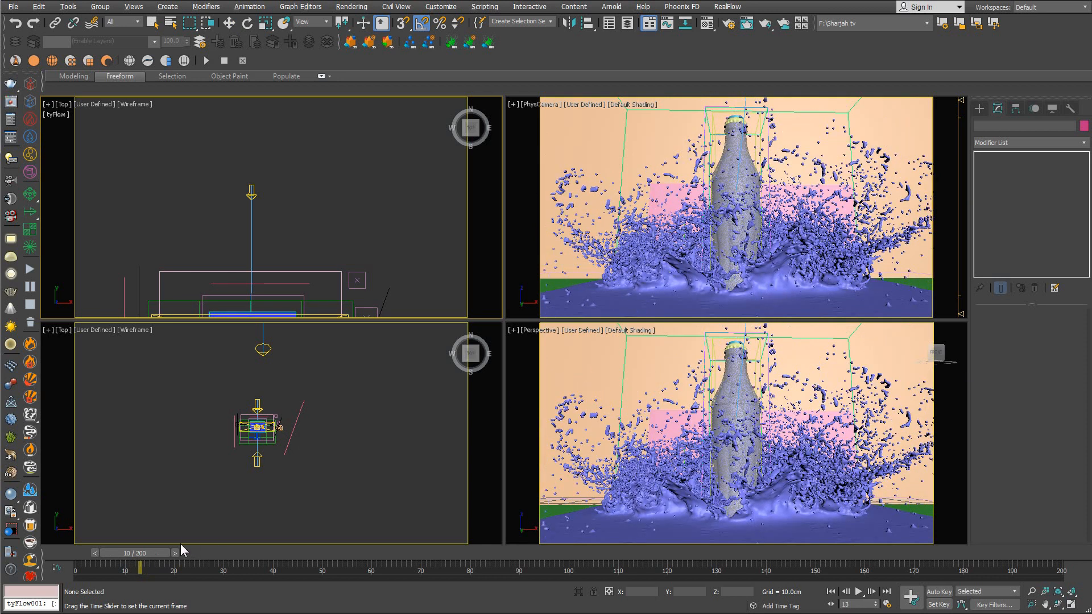
left_click_drag(165, 553, 207, 520)
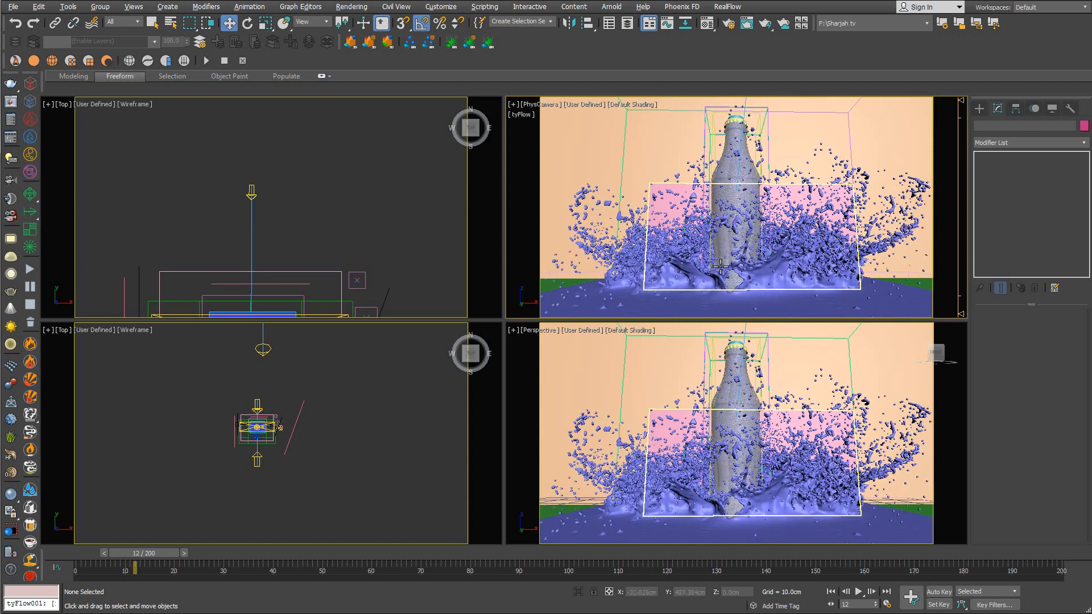
Test-render frame 12 from the PhysCamera view, stop it early and close the V-Ray frame buffer.
right_click(695, 226)
left_click(706, 235)
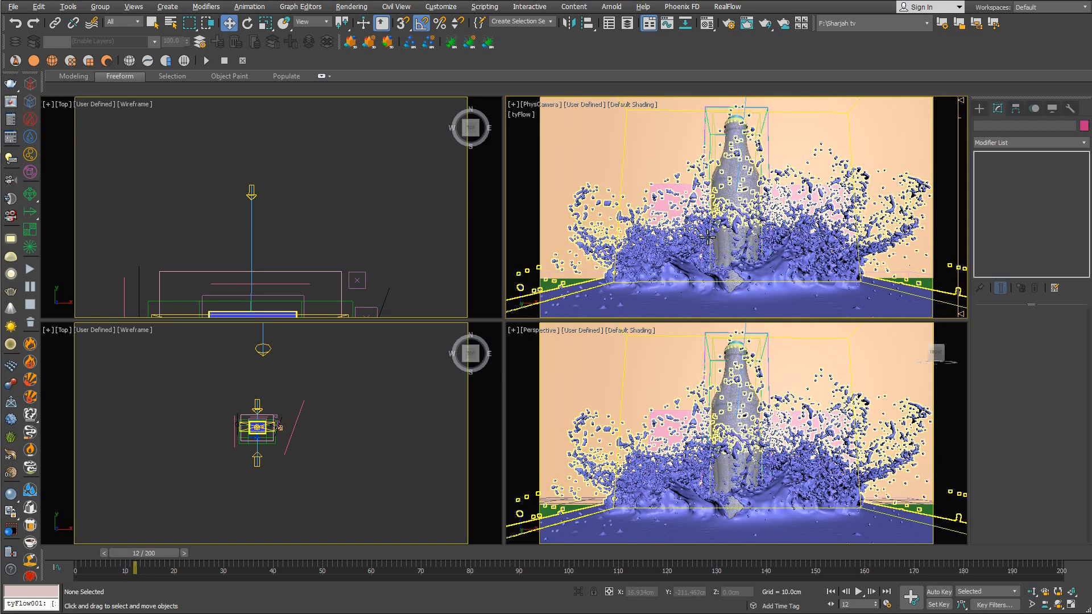
key("shift+q")
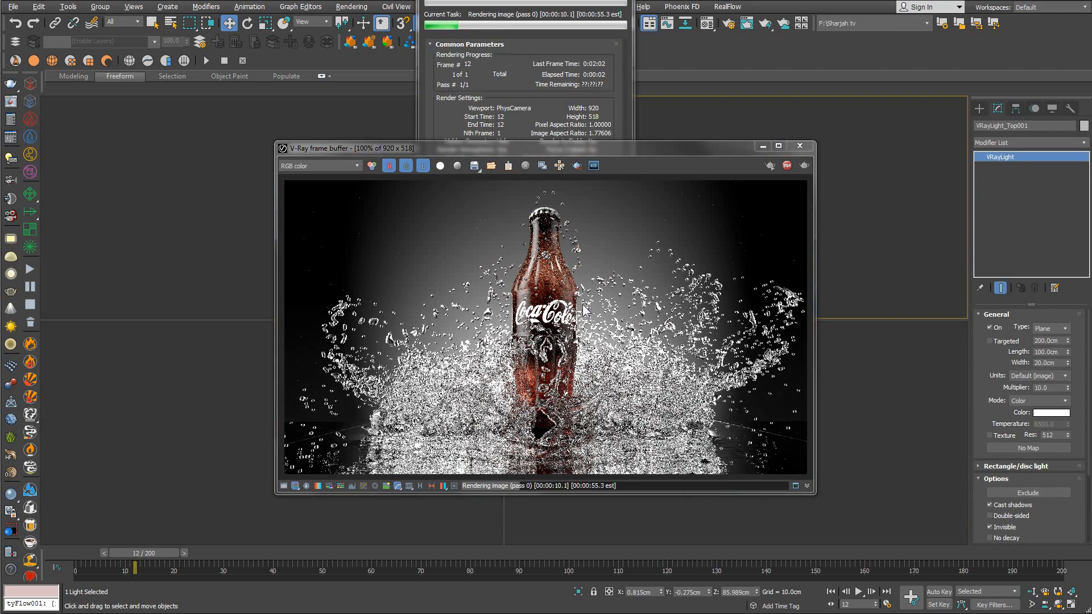
left_click(609, 0)
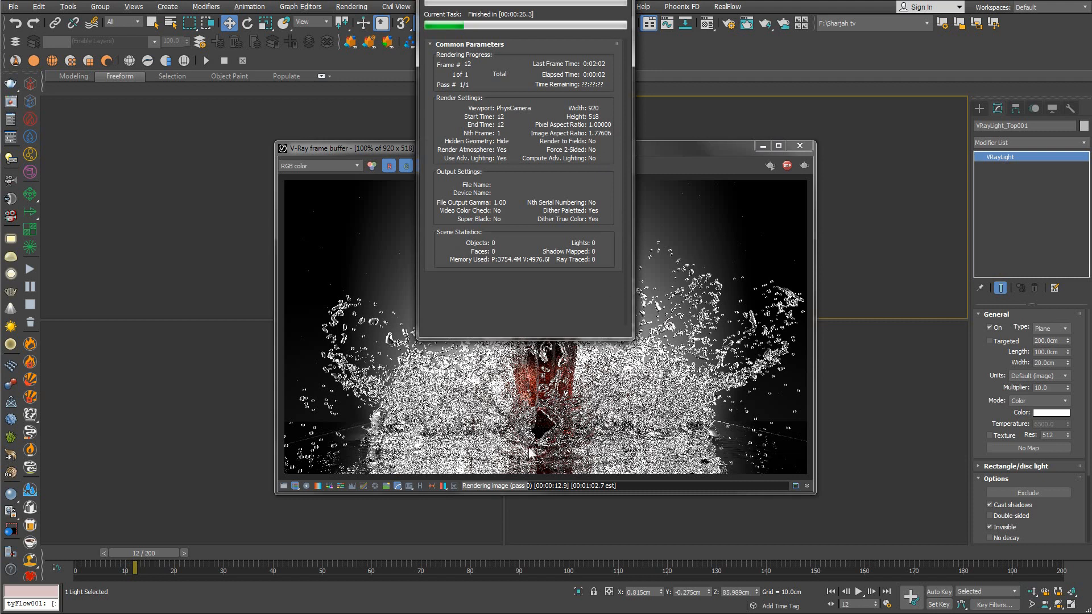
left_click(799, 146)
Search the scene objects for "ty" and unhide tyFlow001_tyCache.
right_click(649, 167)
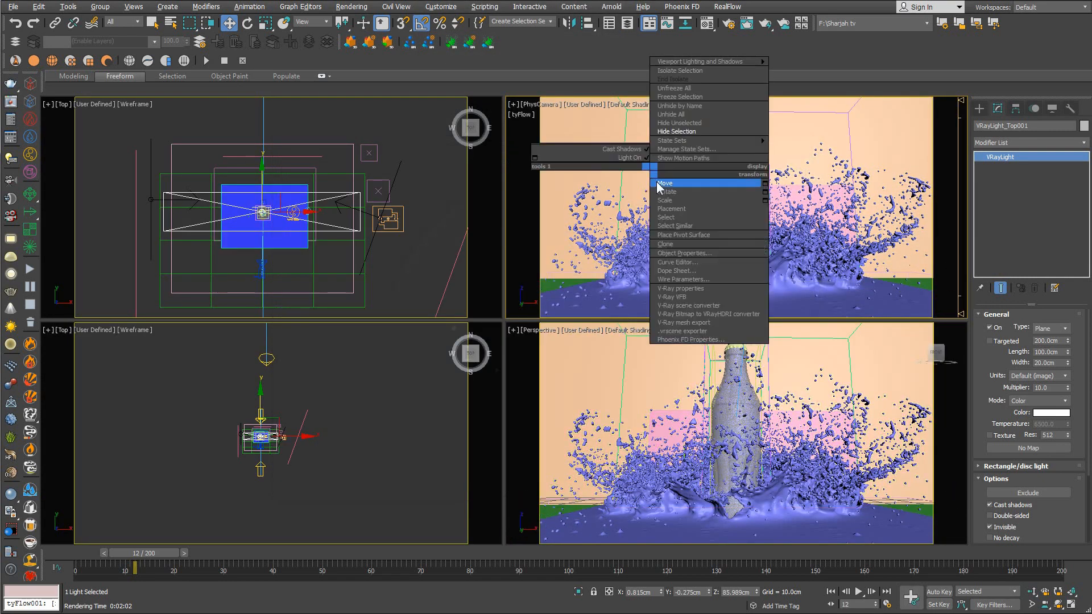
left_click(663, 183)
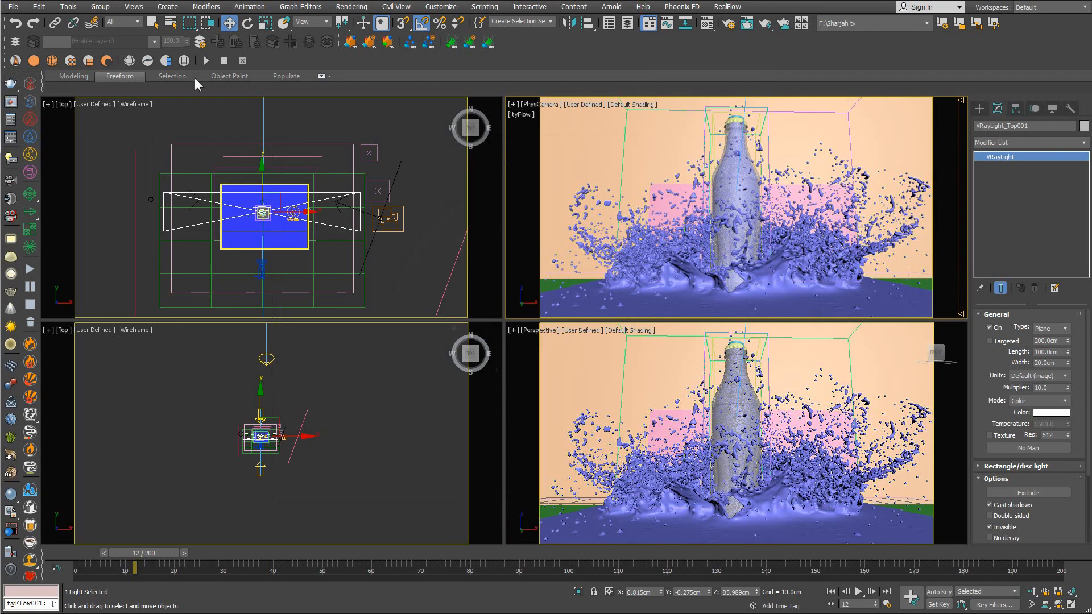
left_click(68, 7)
left_click(88, 27)
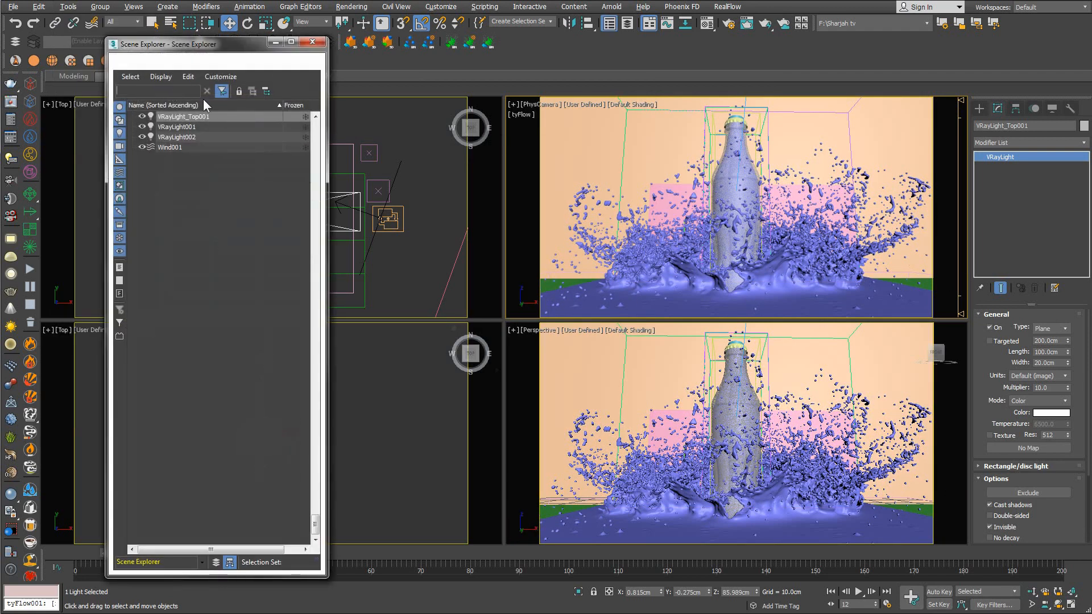
type("ty")
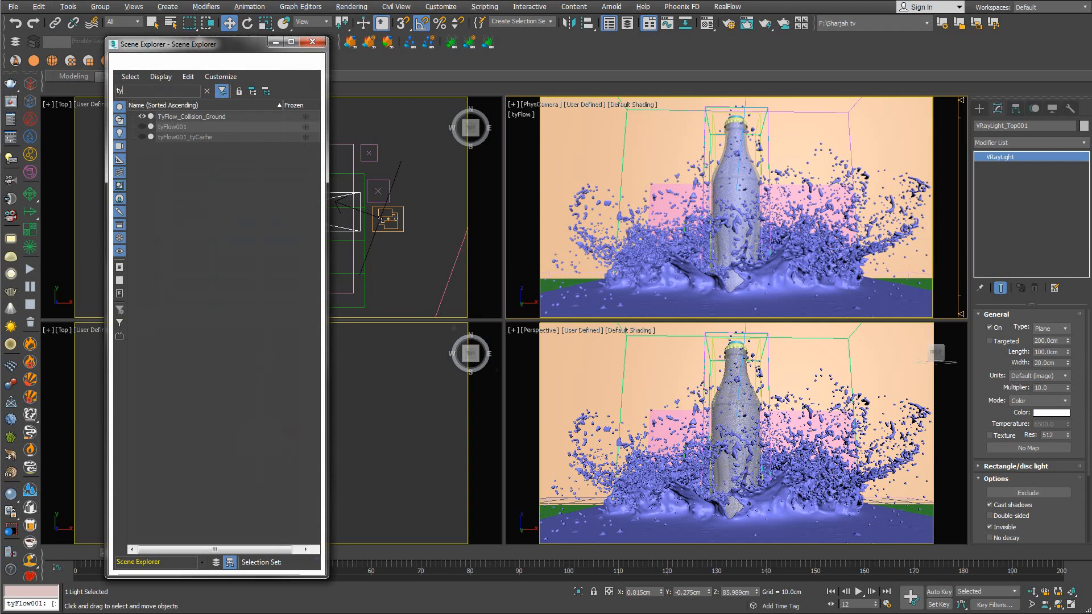
left_click(143, 137)
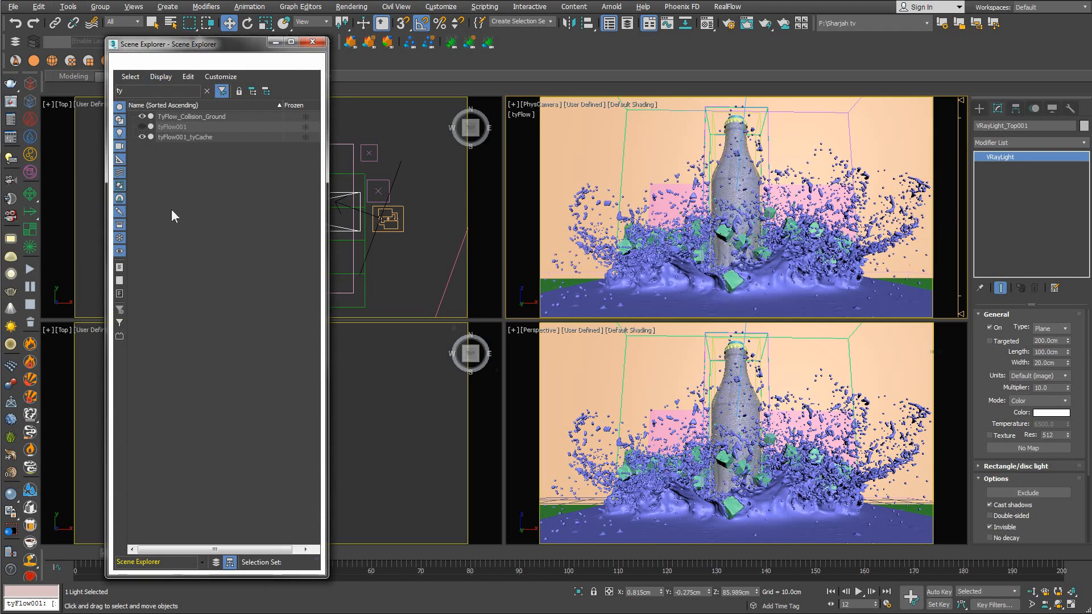
left_click(312, 43)
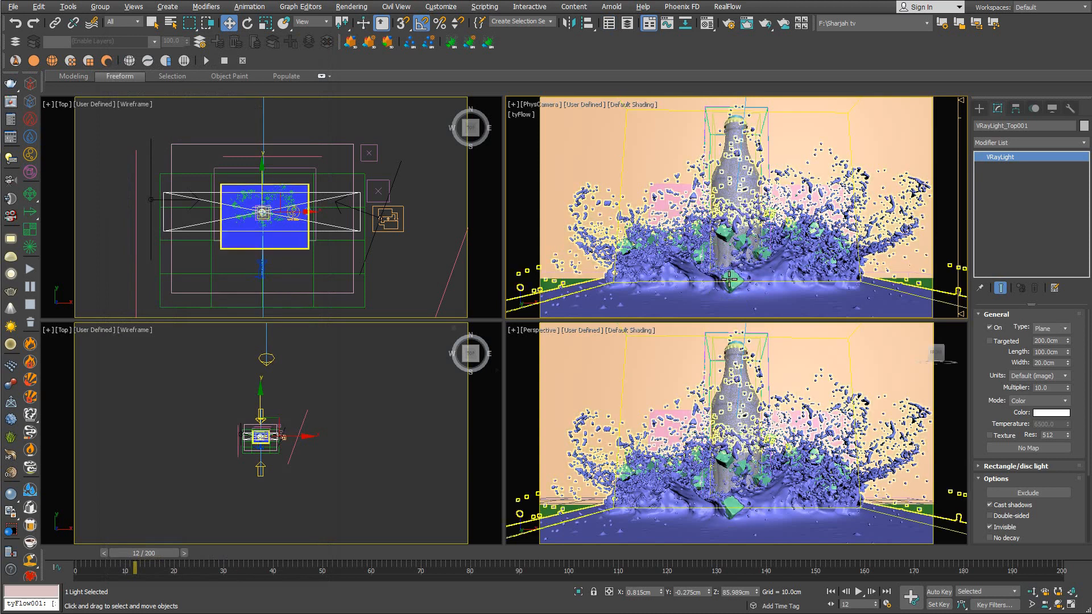
Select the unused material Material #427 beside Water and set its diffuse color to RGB 10, 10, 10.
key("m")
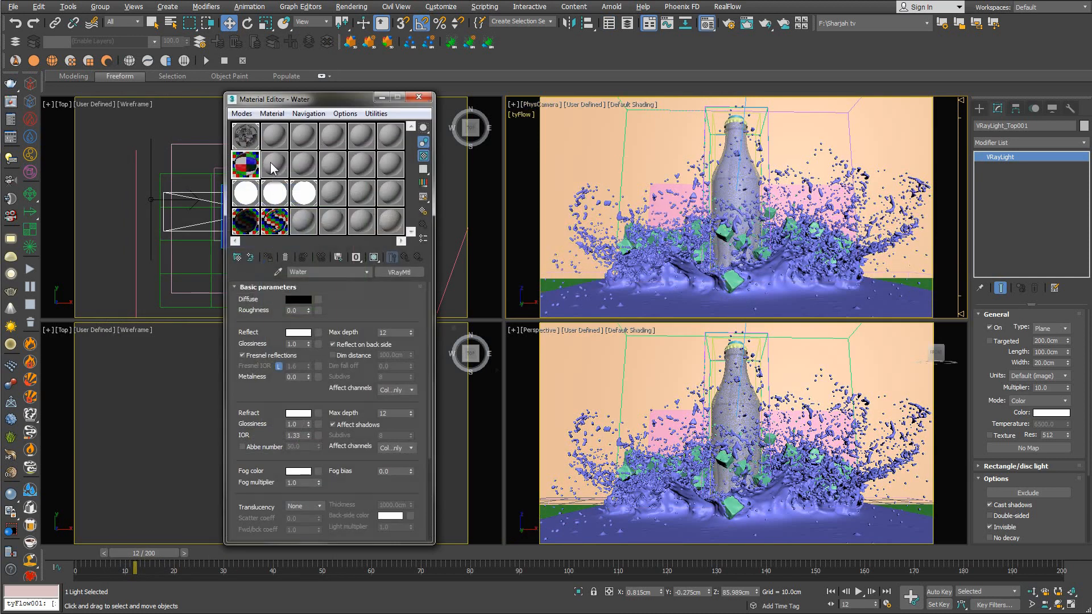
left_click(274, 166)
left_click(299, 300)
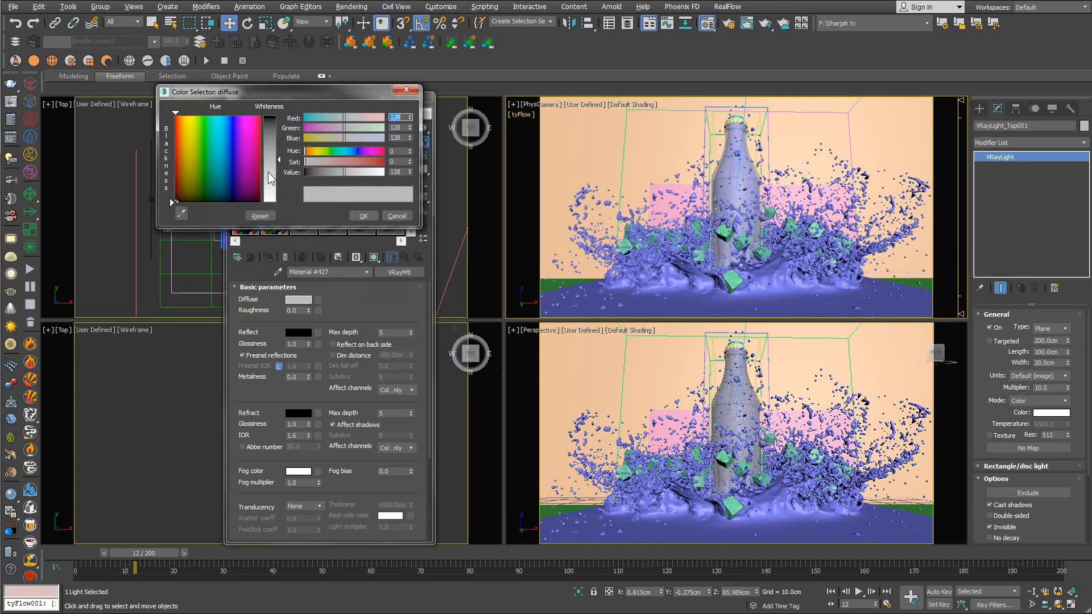
left_click_drag(275, 164, 274, 121)
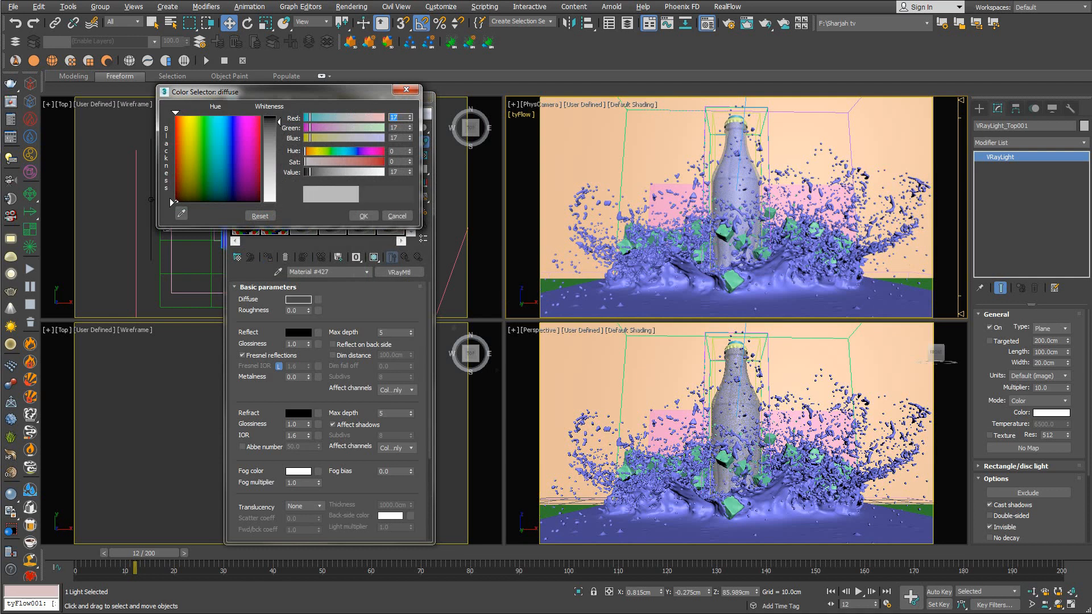
type("10")
key("Return")
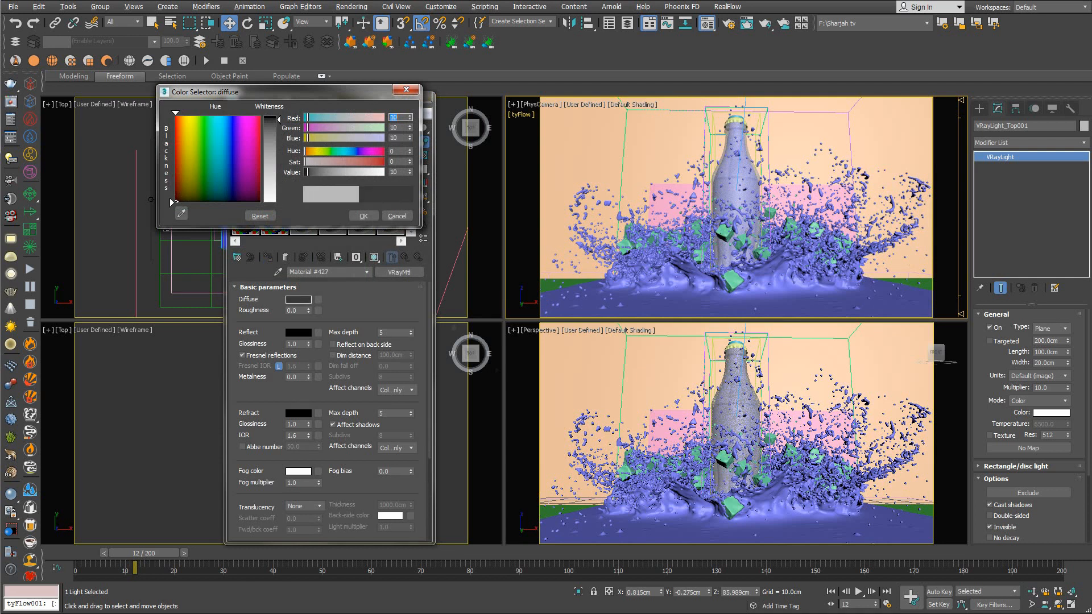
left_click(363, 217)
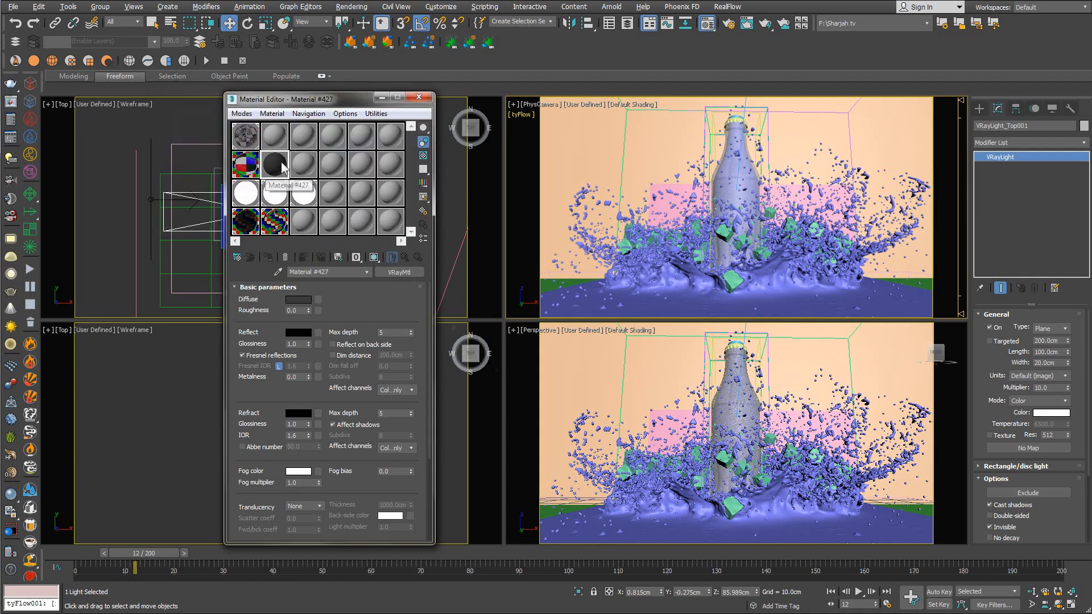
Enlarge the preview of Material #427 and set its reflection and refraction colors to pure white.
double_click(284, 166)
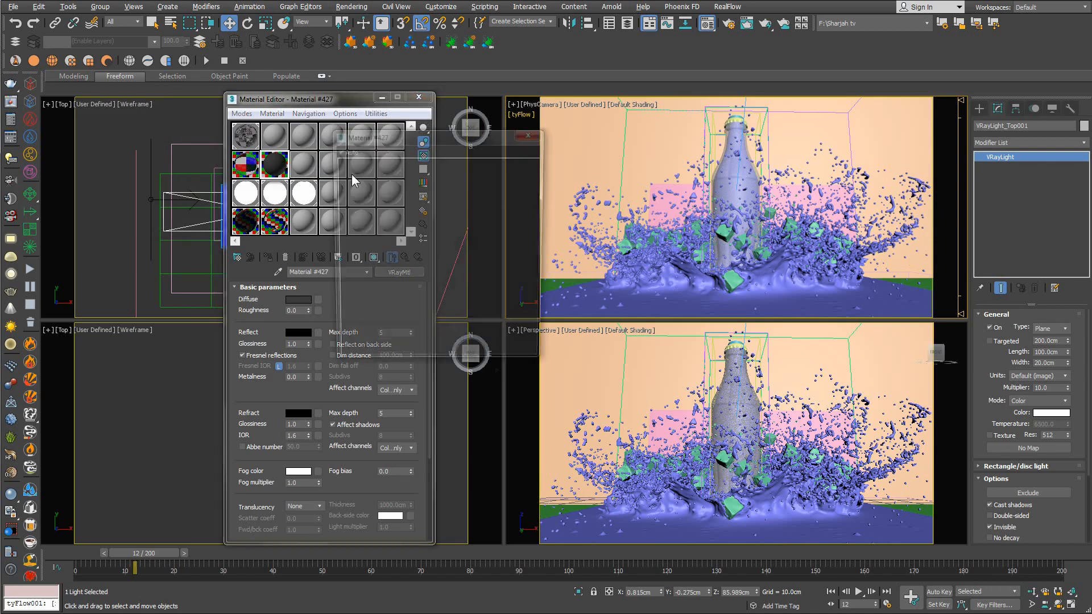
left_click_drag(489, 136, 786, 166)
left_click(299, 332)
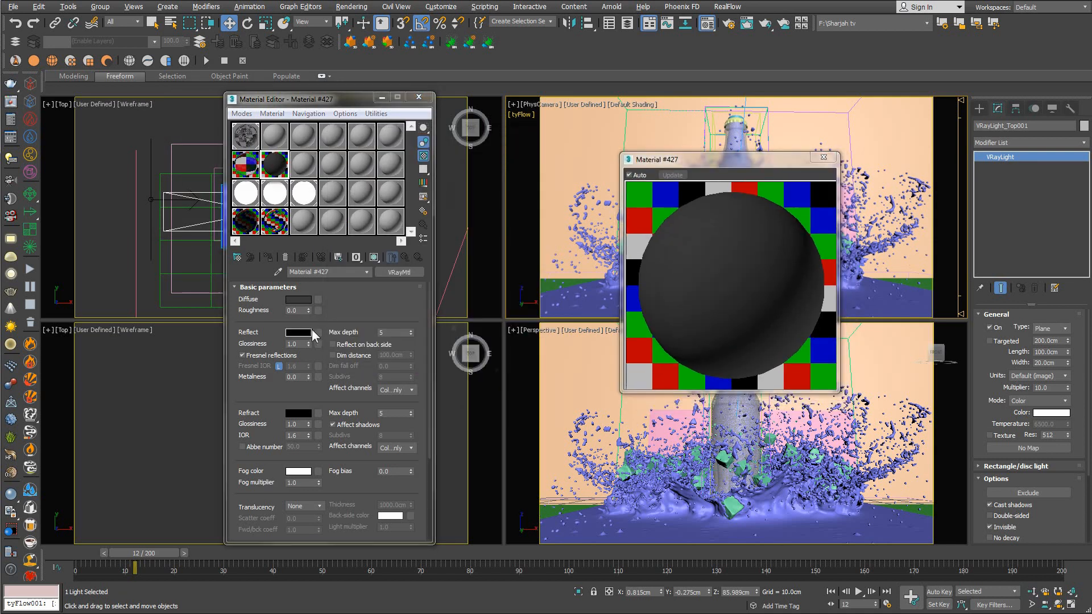
left_click(361, 216)
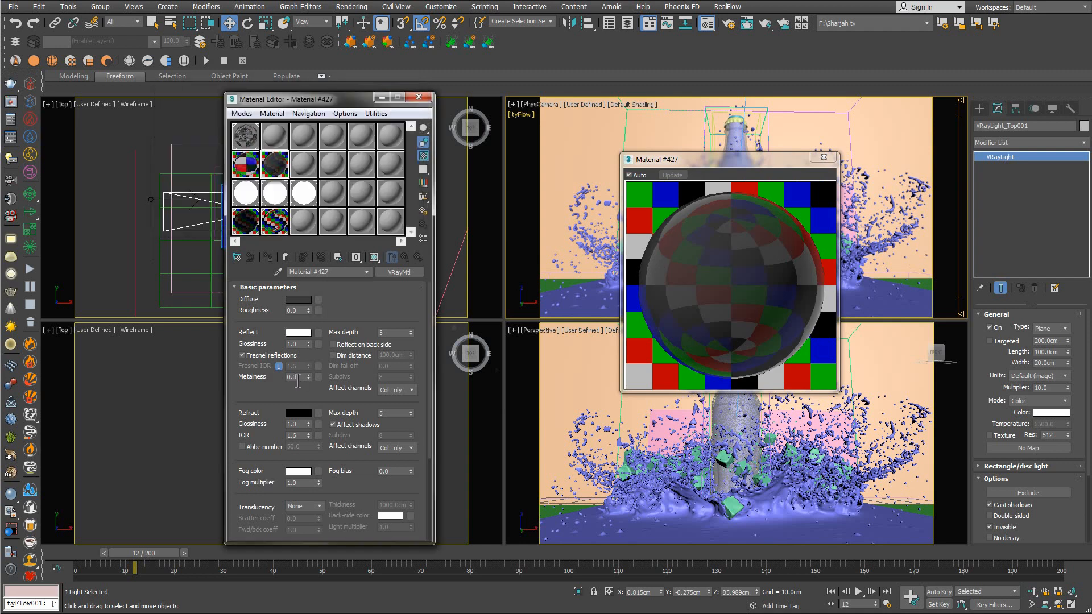
left_click(298, 413)
left_click_drag(272, 162, 270, 200)
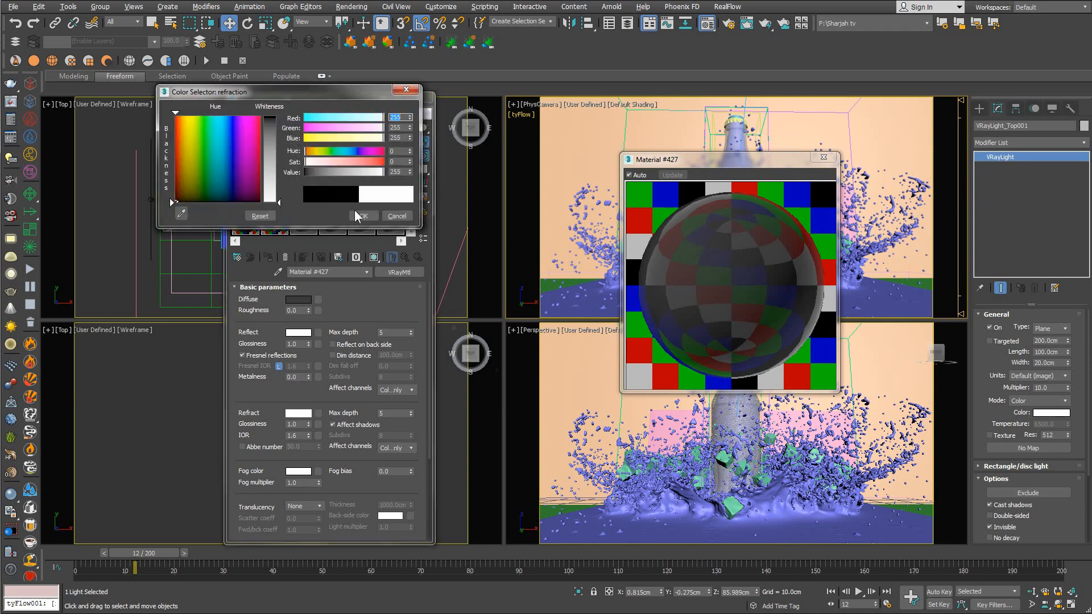
left_click(362, 216)
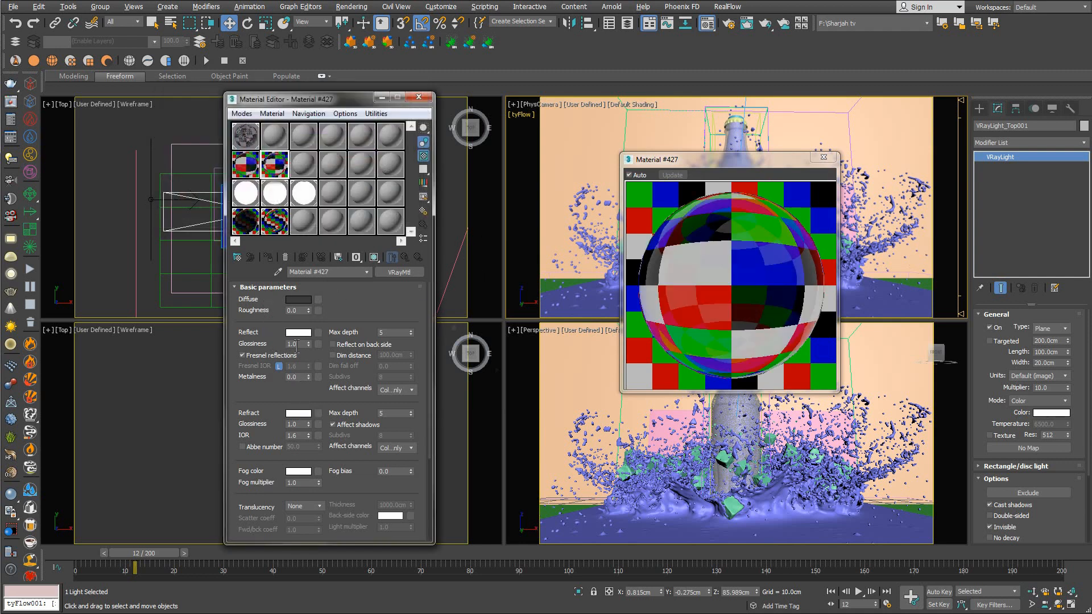
Set both the reflection and refraction glossiness of Material #427 to 0.9.
left_click_drag(295, 346, 217, 360)
type(".9")
left_click_drag(301, 425, 237, 428)
type(".9")
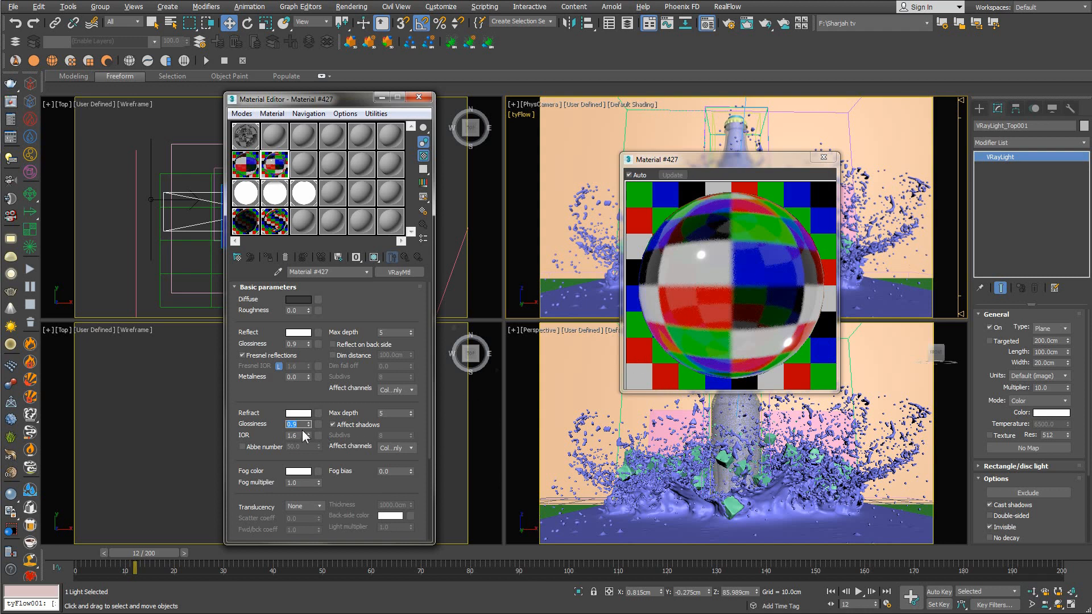
Lighten the diffuse color of Material #427 to RGB 17, 17, 17 and set its refraction IOR to 1.45.
left_click(302, 300)
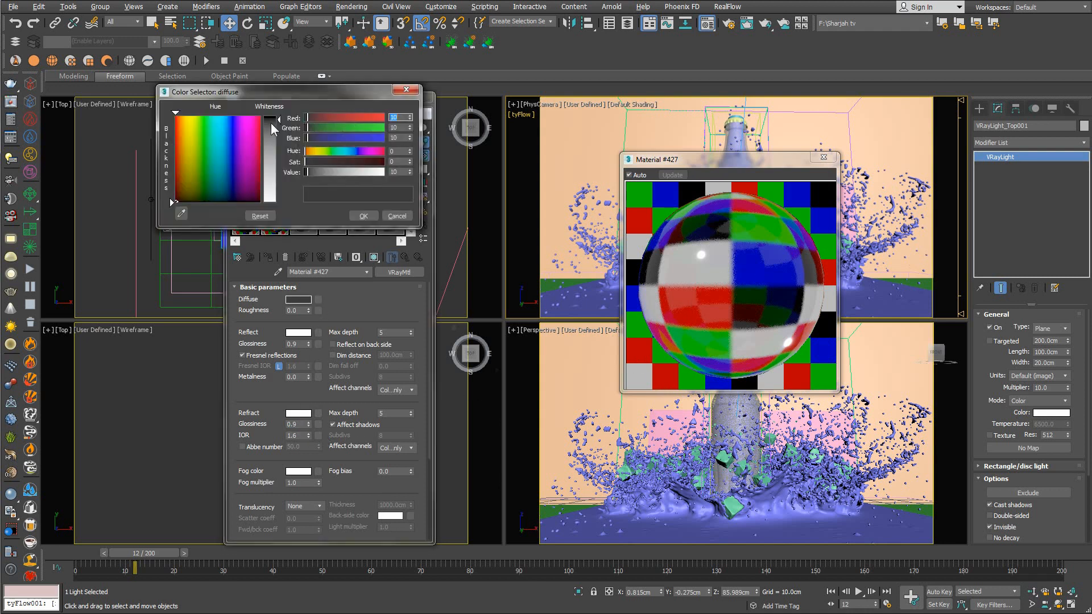
mouse_move(276, 123)
left_mouse_down()
mouse_move(275, 134)
mouse_move(276, 121)
left_mouse_up()
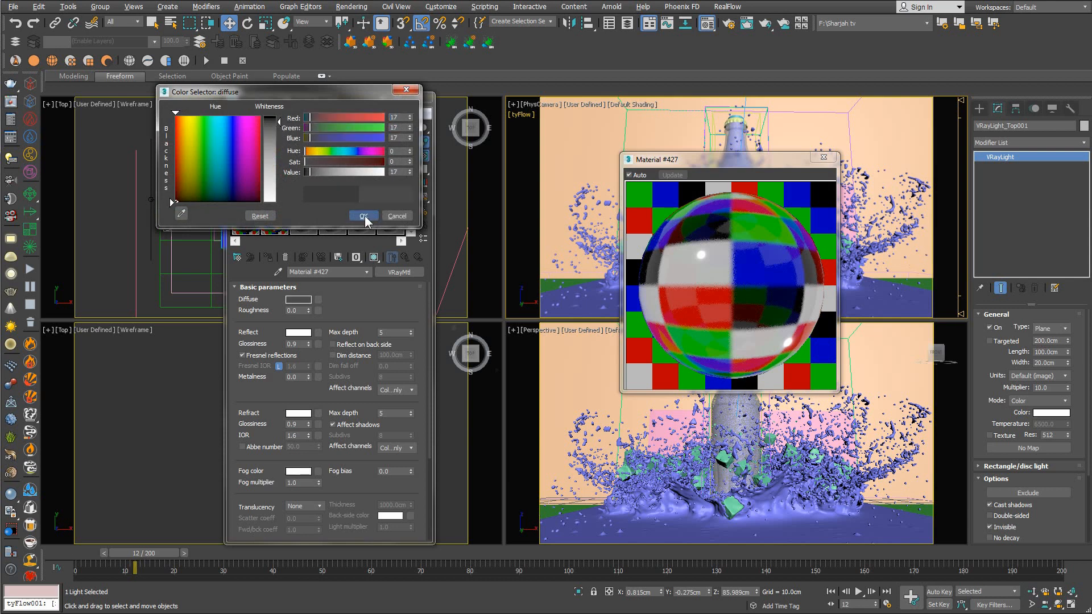
left_click(364, 215)
double_click(302, 438)
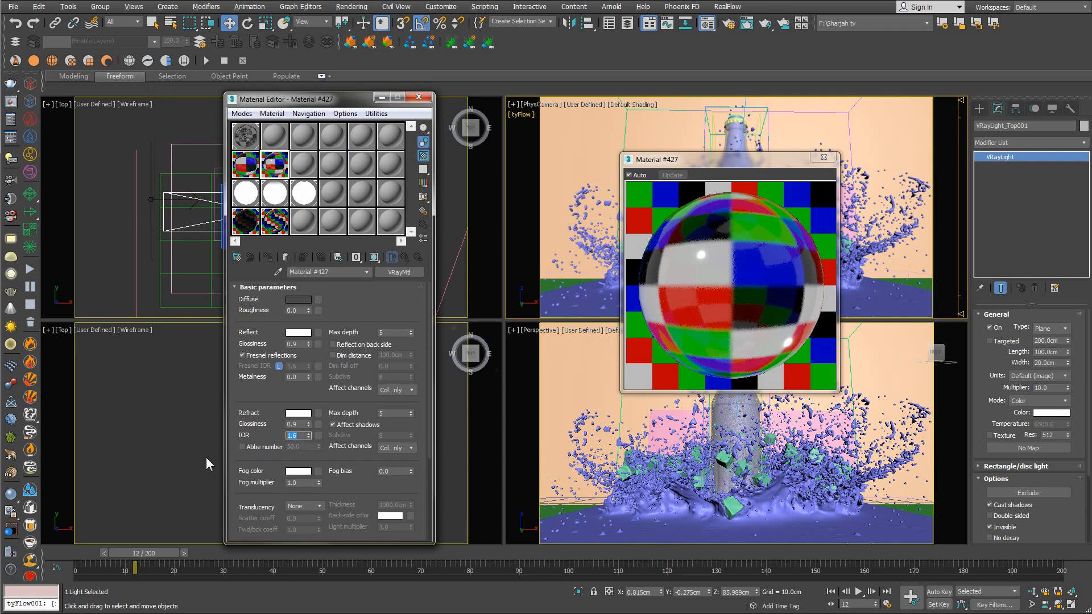
type("1")
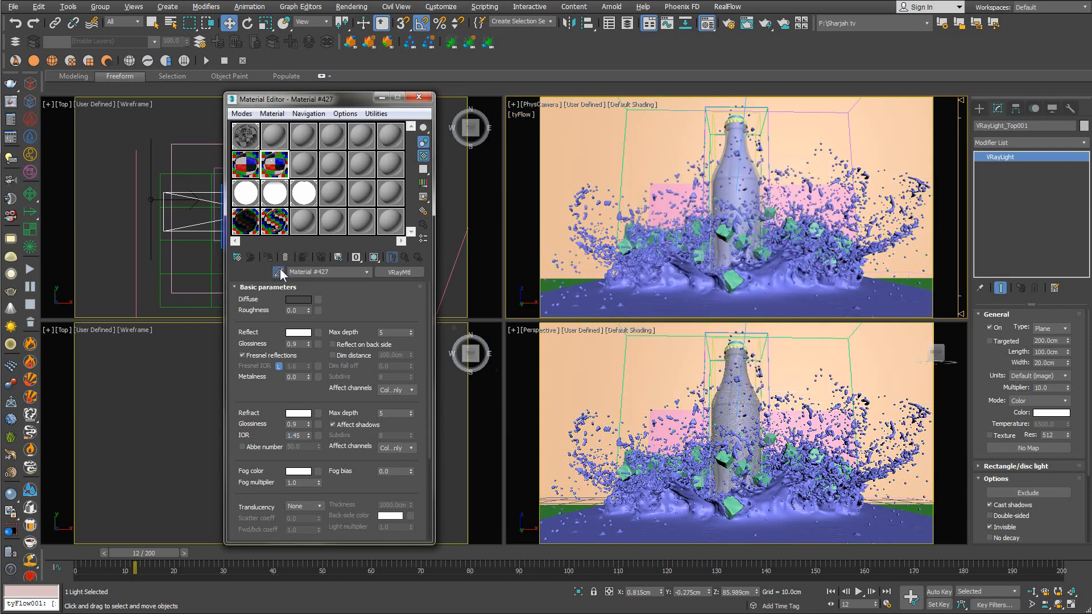
left_click(278, 272)
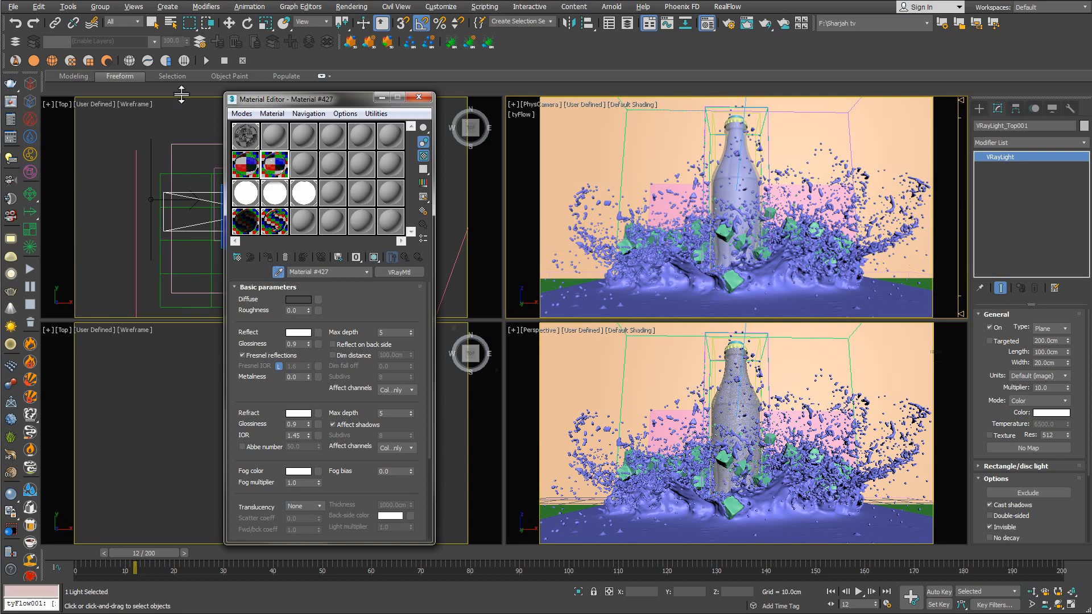
left_click(73, 7)
left_click(94, 27)
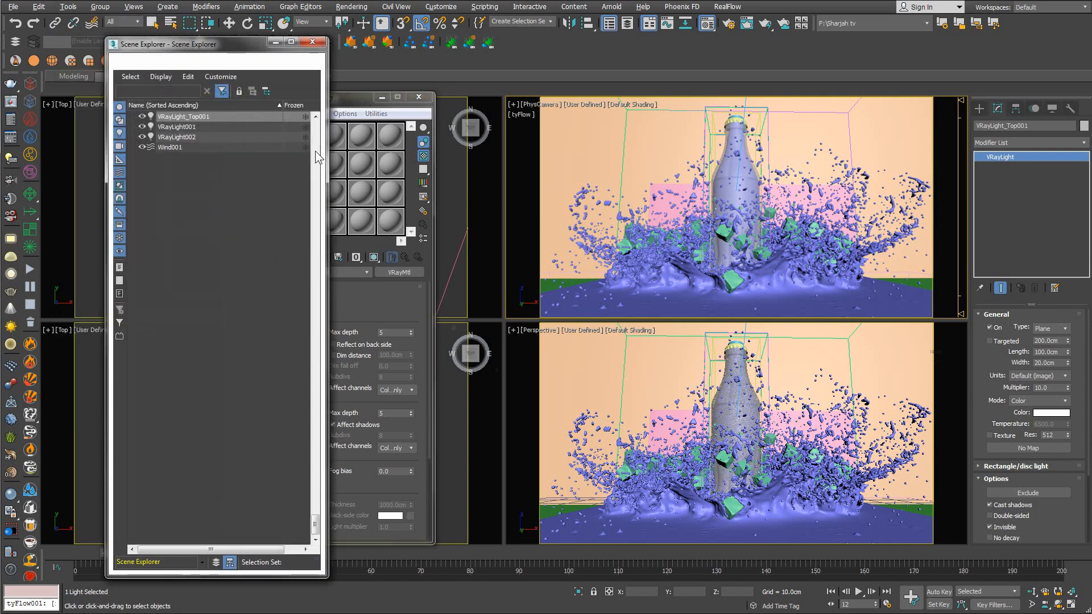
left_click_drag(314, 519, 314, 384)
left_click(312, 41)
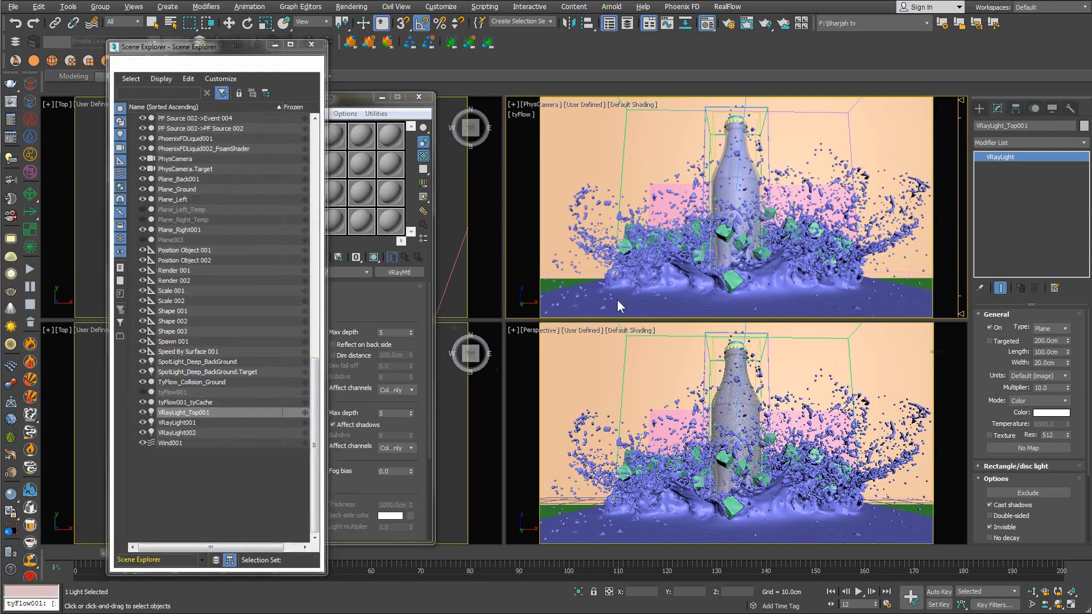
right_click(615, 199)
left_click(636, 206)
Close the Material Editor and hide the Phoenix FD liquid splash to expose the ice cubes around the bottle.
left_click(419, 98)
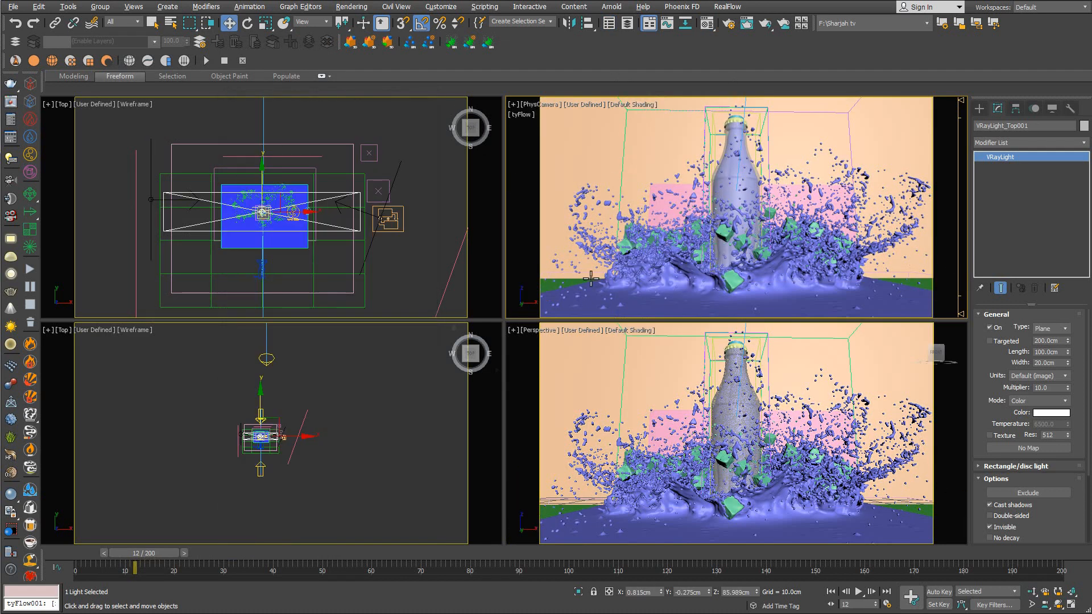
left_click(653, 255)
right_click(654, 254)
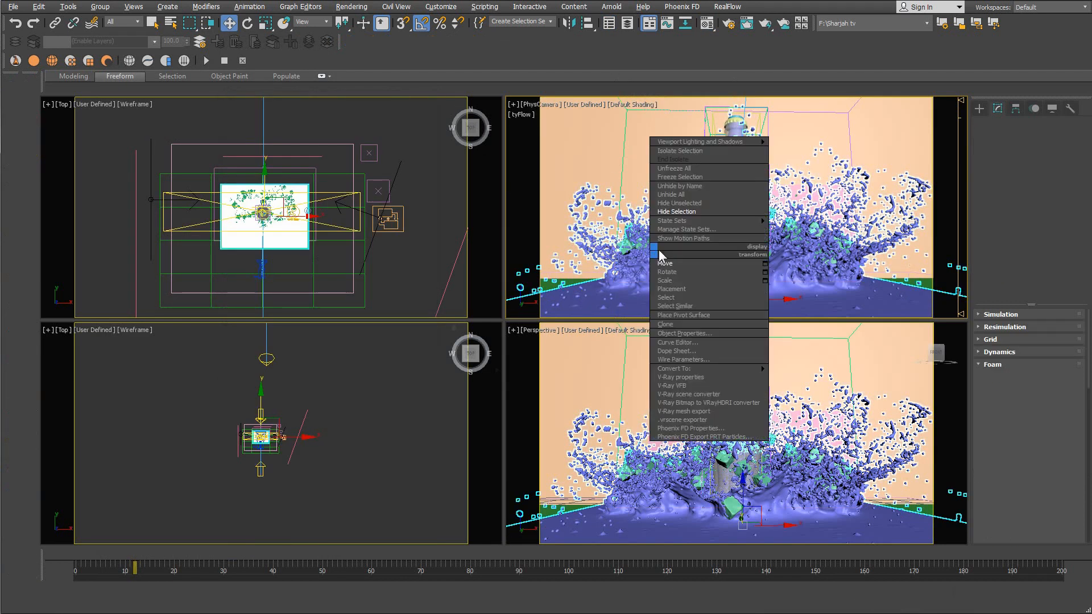
left_click(681, 216)
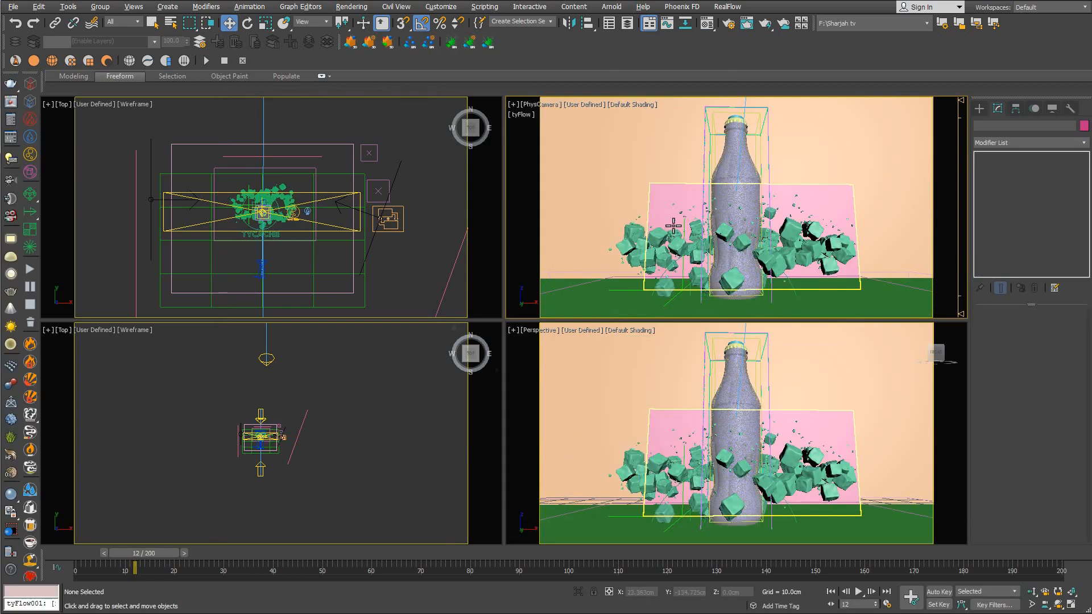
Test-render the camera view at frame 12 to check the ice cube material, and close the frame buffer.
key("shift+q")
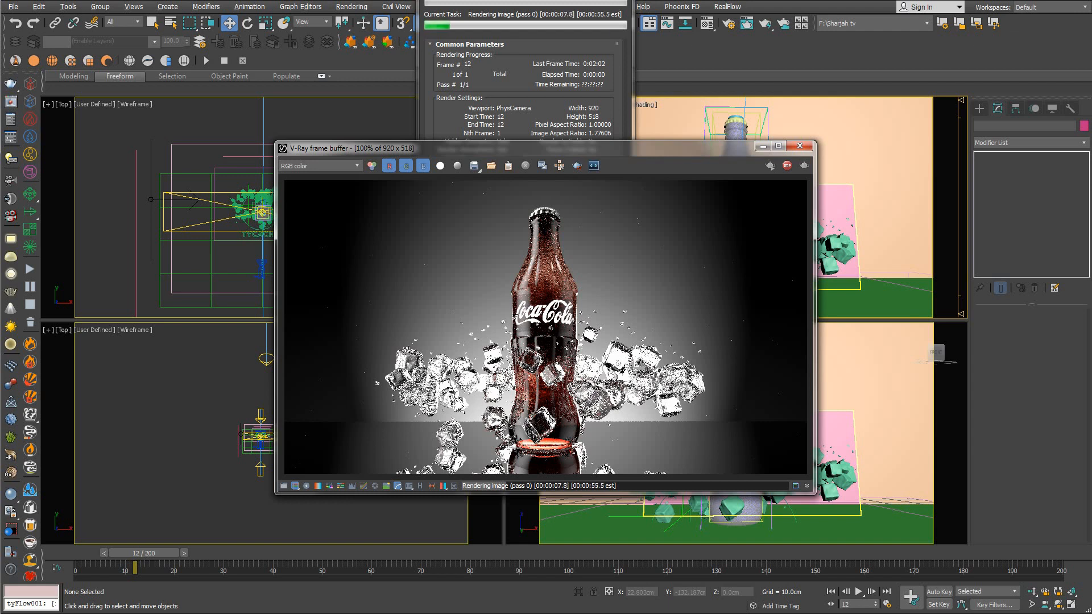
left_click(801, 146)
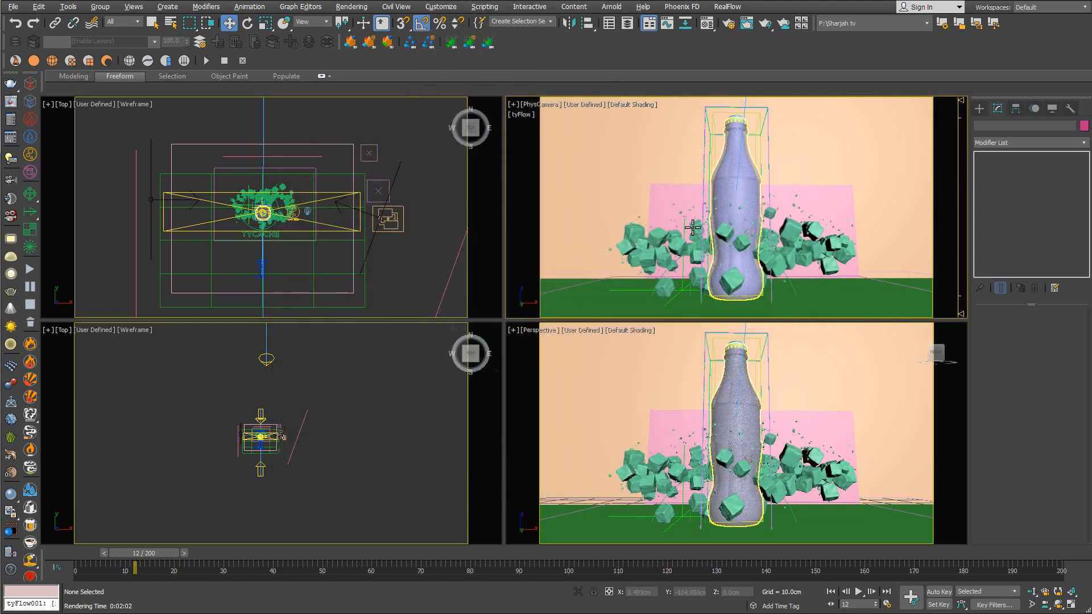
Find the tyFlow objects in the Scene Explorer and hide tyFlow001_tyCache.
left_click(69, 6)
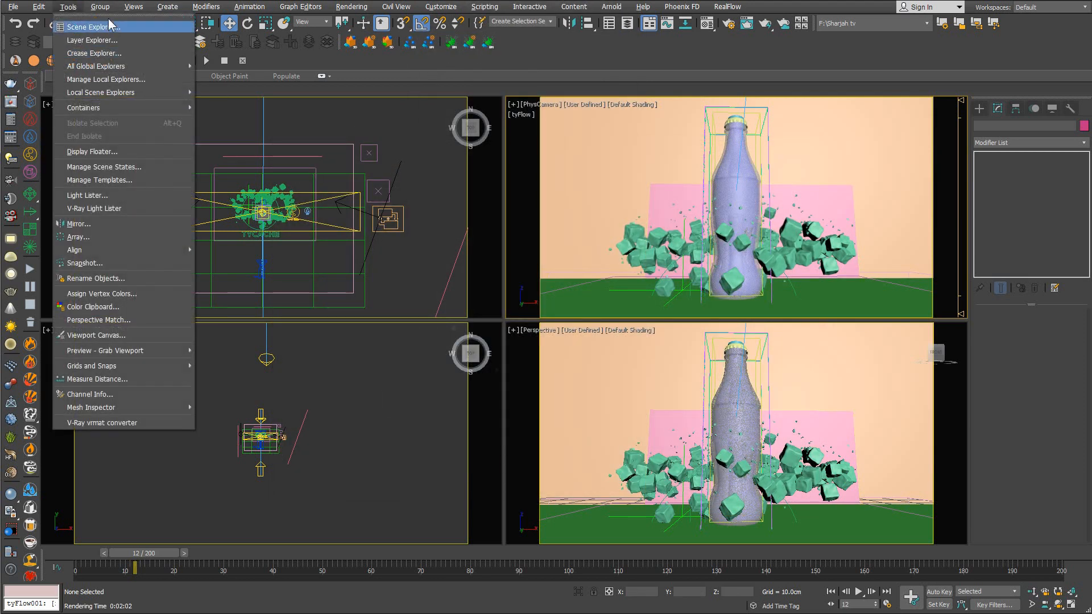
left_click(91, 27)
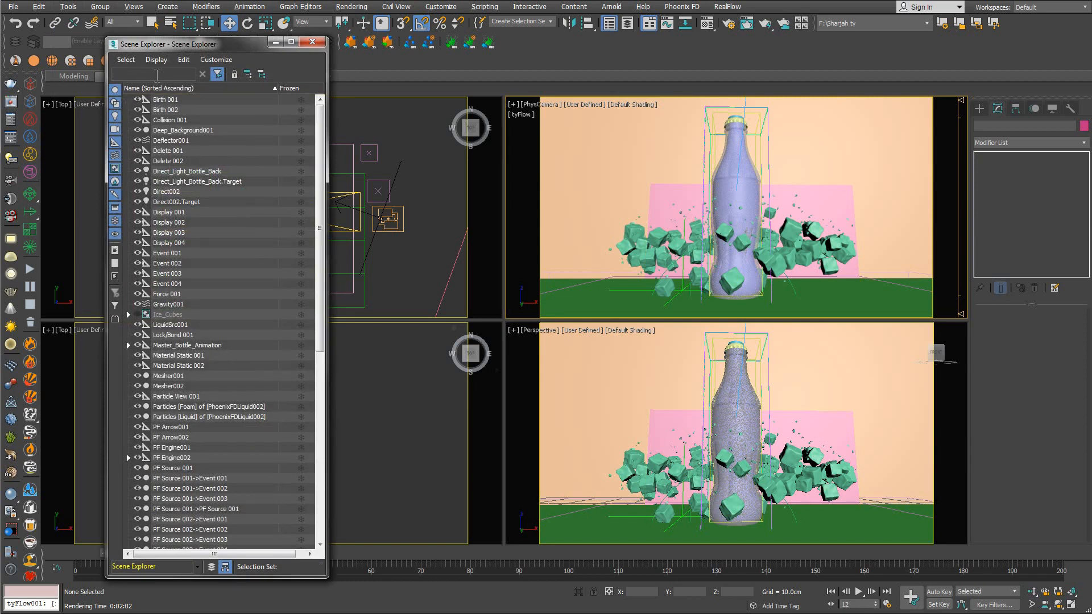
type("ty")
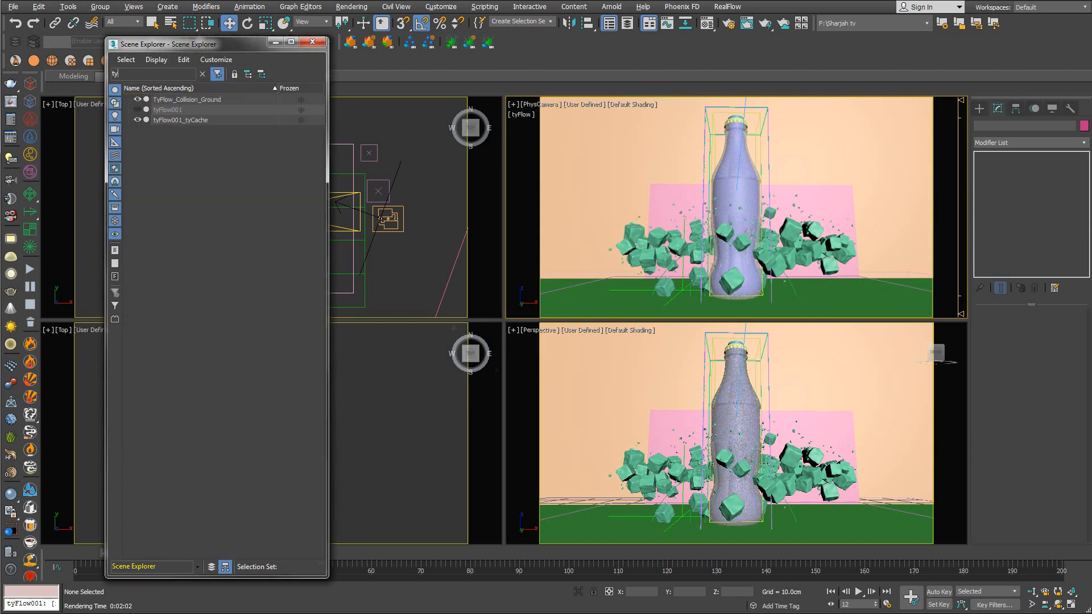
left_click(138, 120)
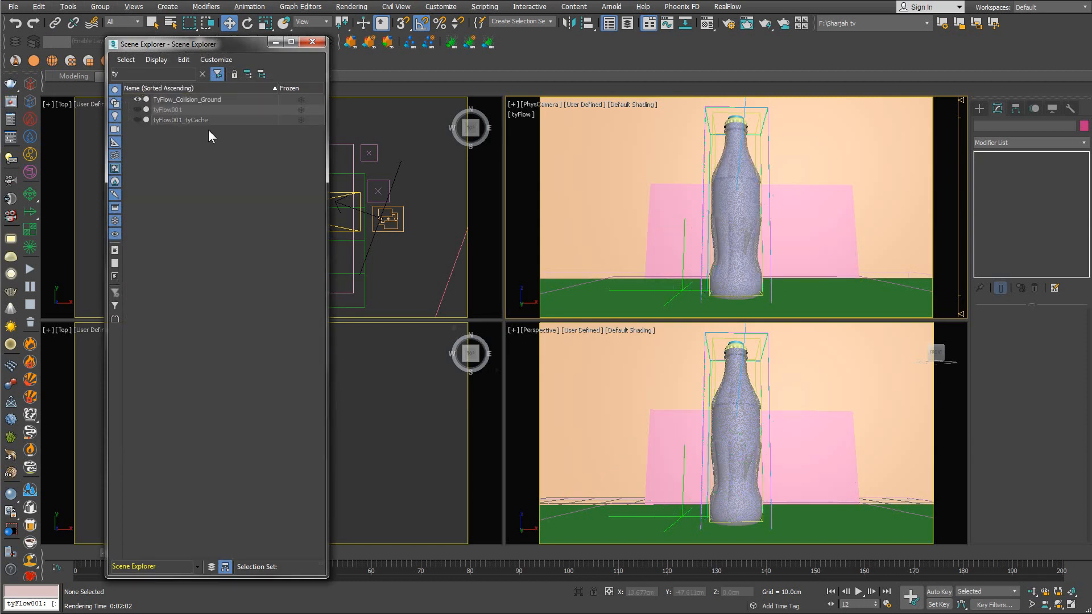
left_click(312, 42)
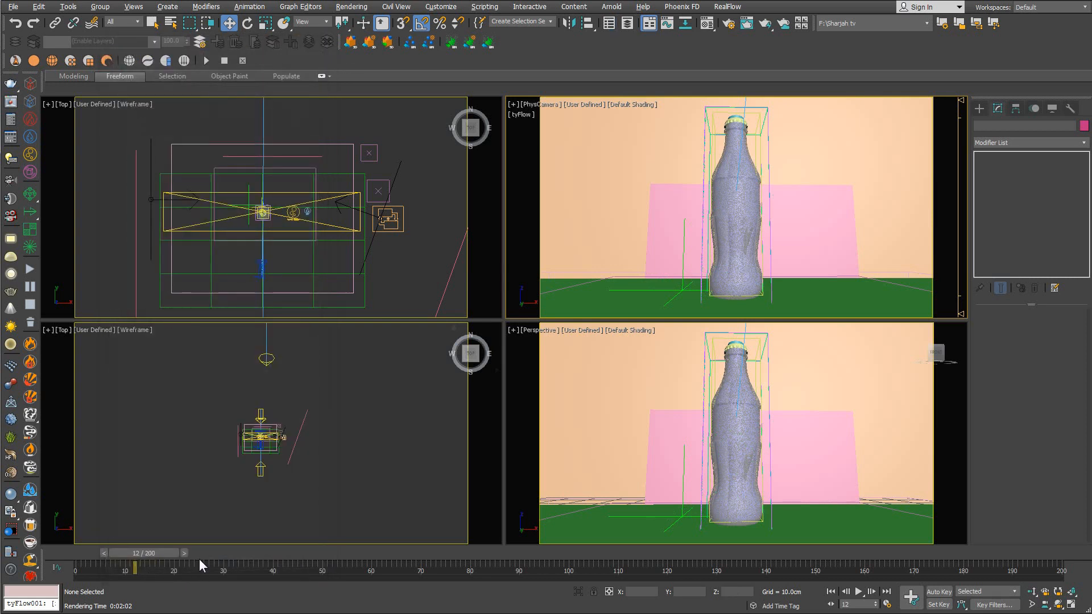
Set the current animation frame to 33 and dismiss the previously rendered image.
left_click(202, 553)
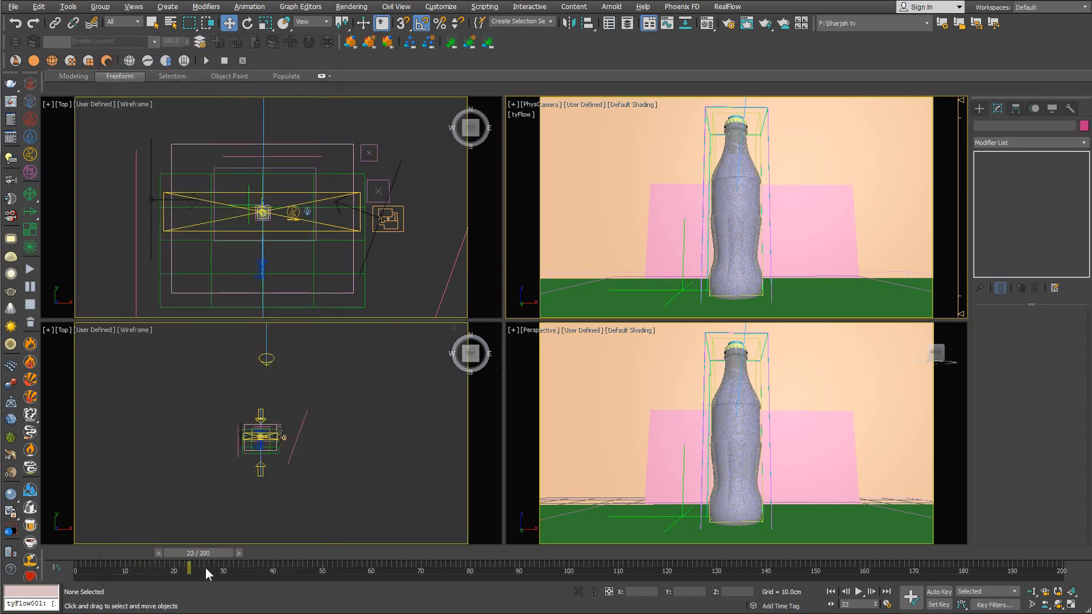
left_click(251, 552)
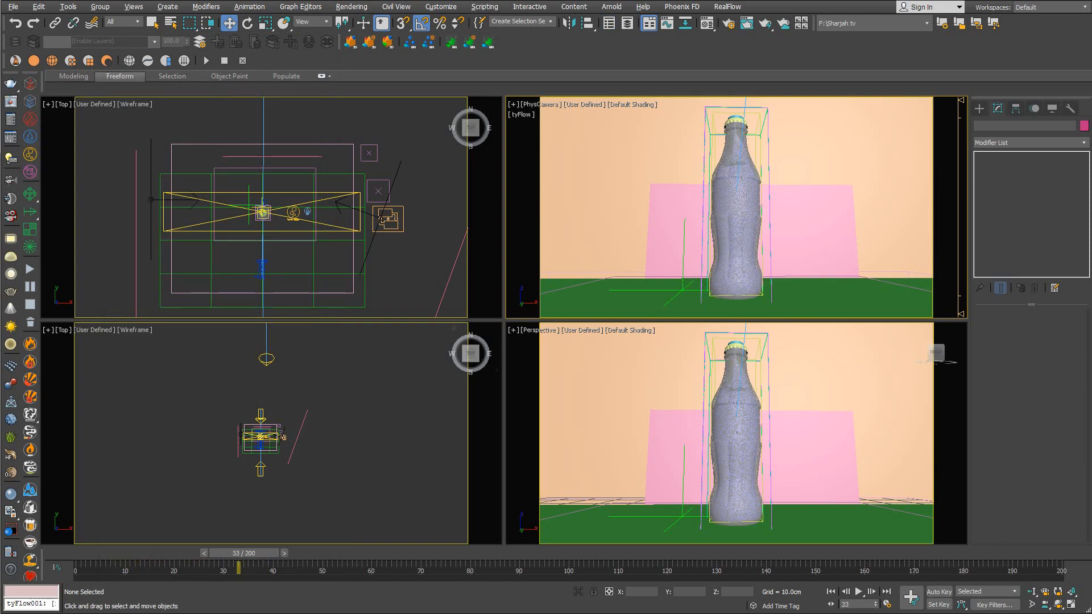
key("F9")
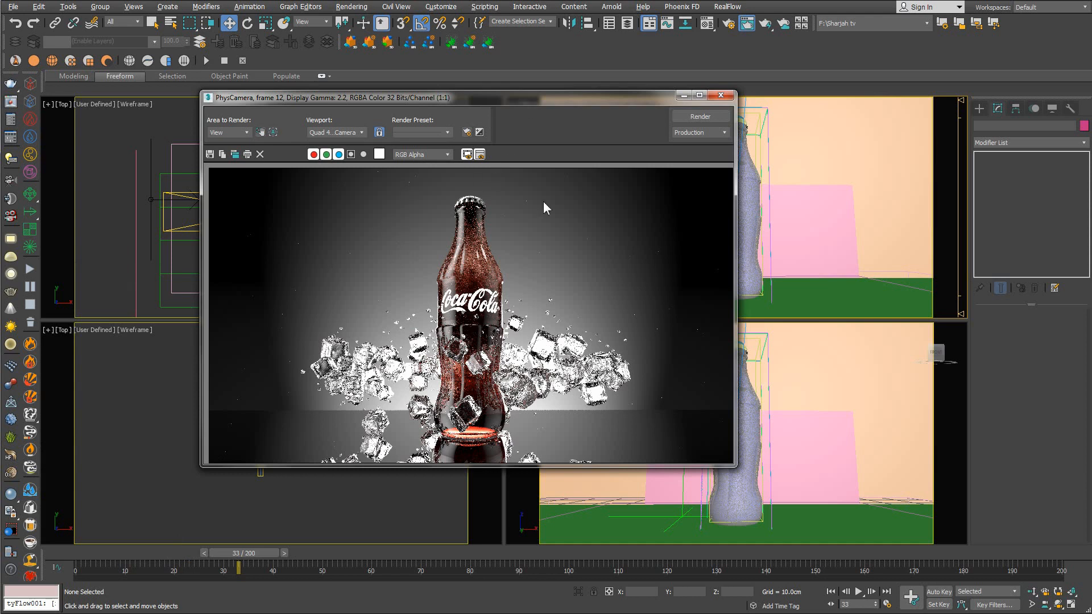
left_click(720, 95)
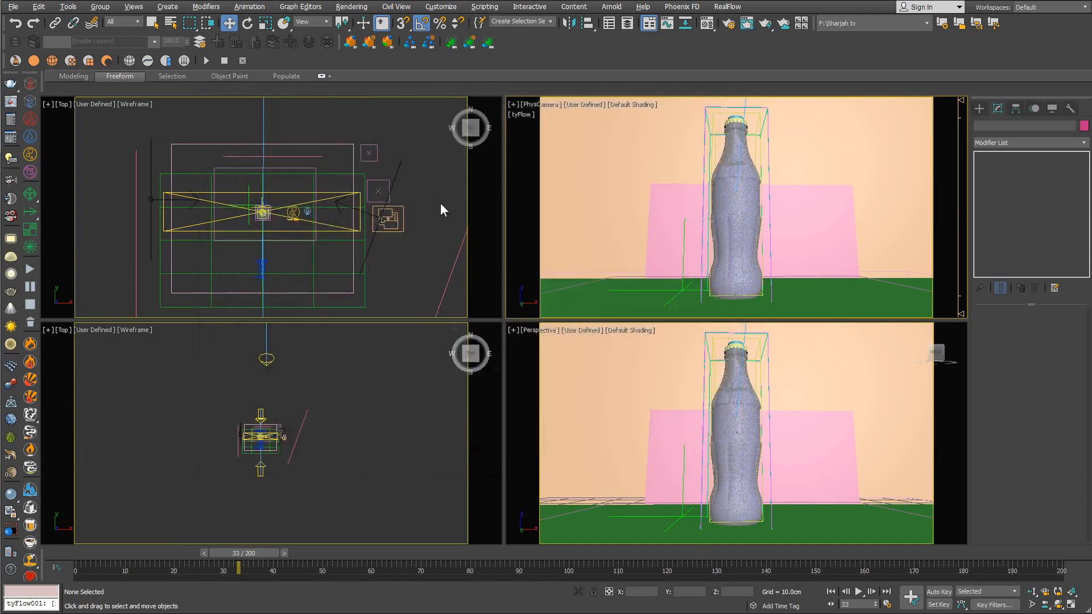
Select PF Source 002 beside the bottle and enable its particle emission in Particle View to cover the bottle with droplets.
left_click(395, 224)
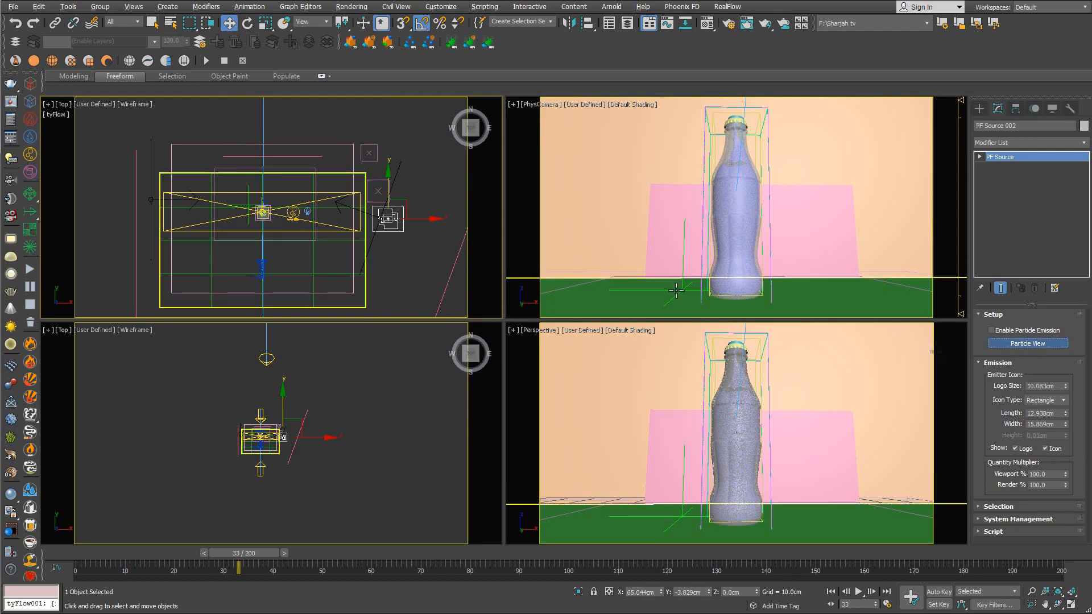
left_click(1028, 343)
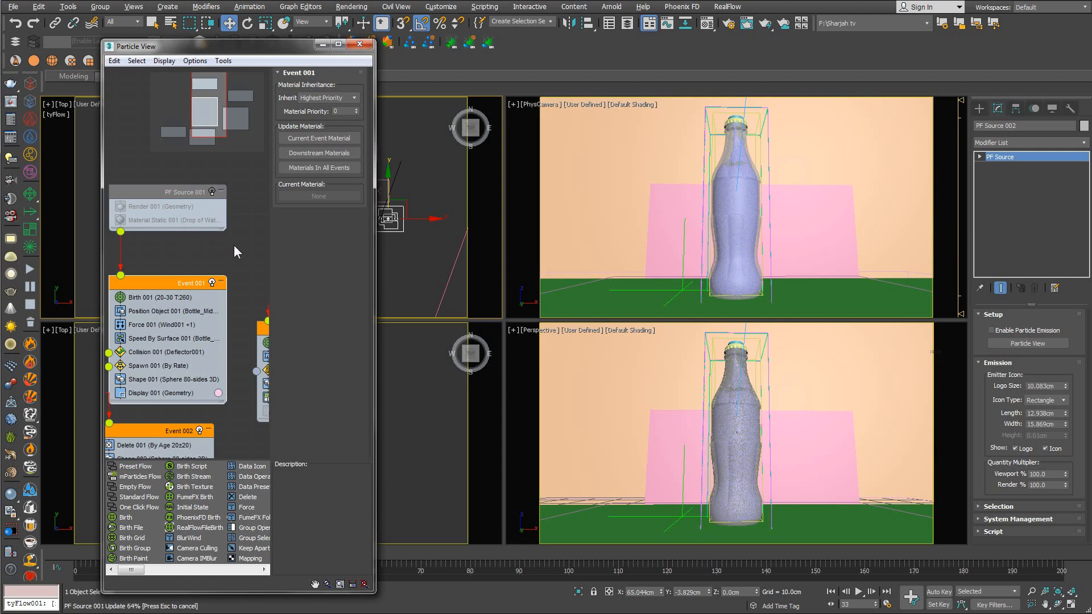
middle_click_drag(234, 244, 177, 240)
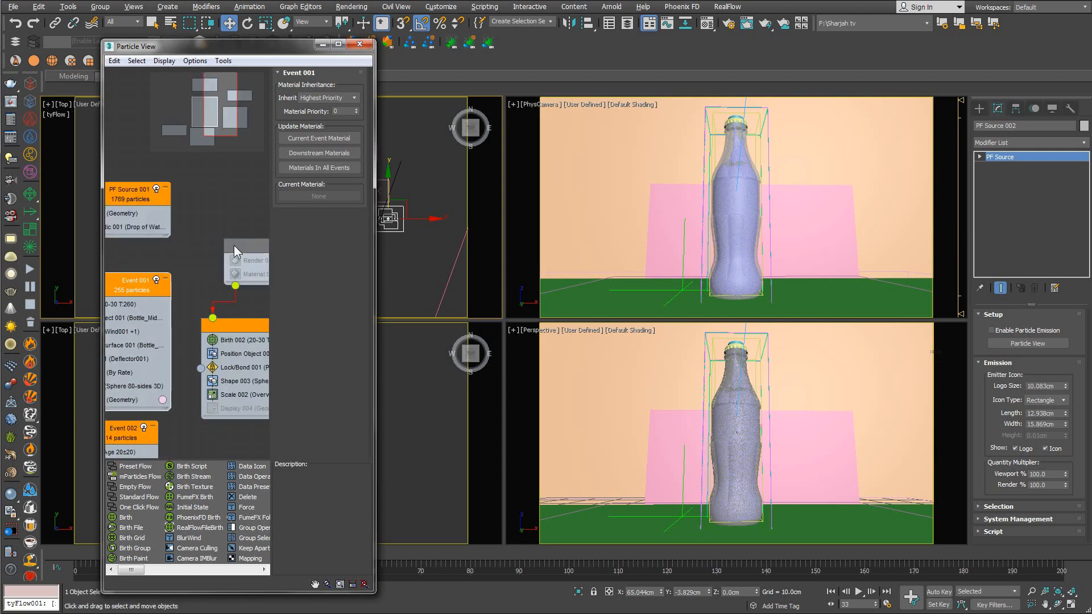
middle_click_drag(240, 218, 166, 205)
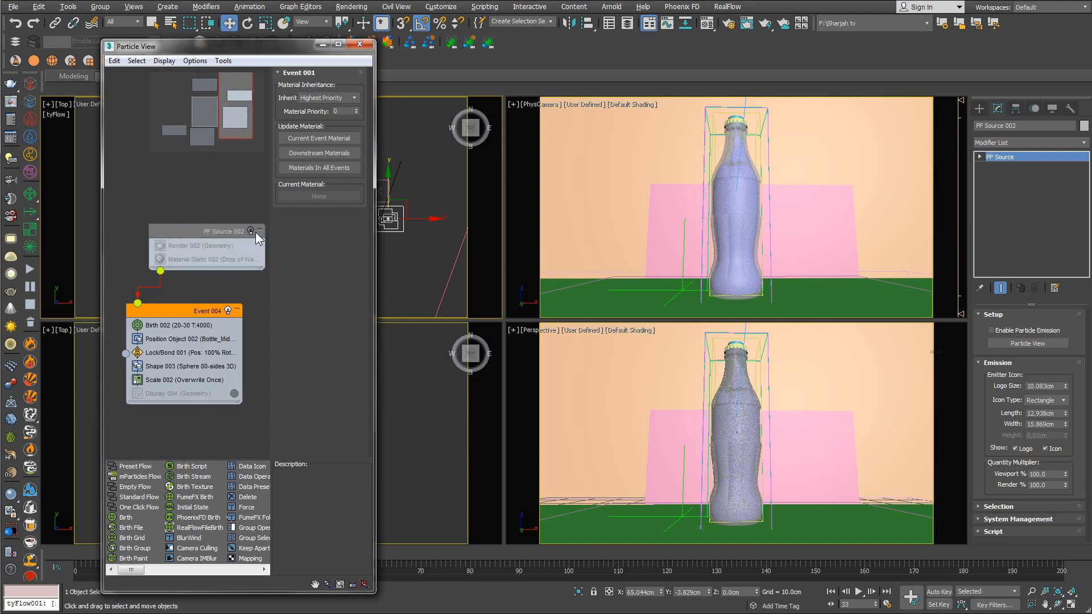
left_click(250, 231)
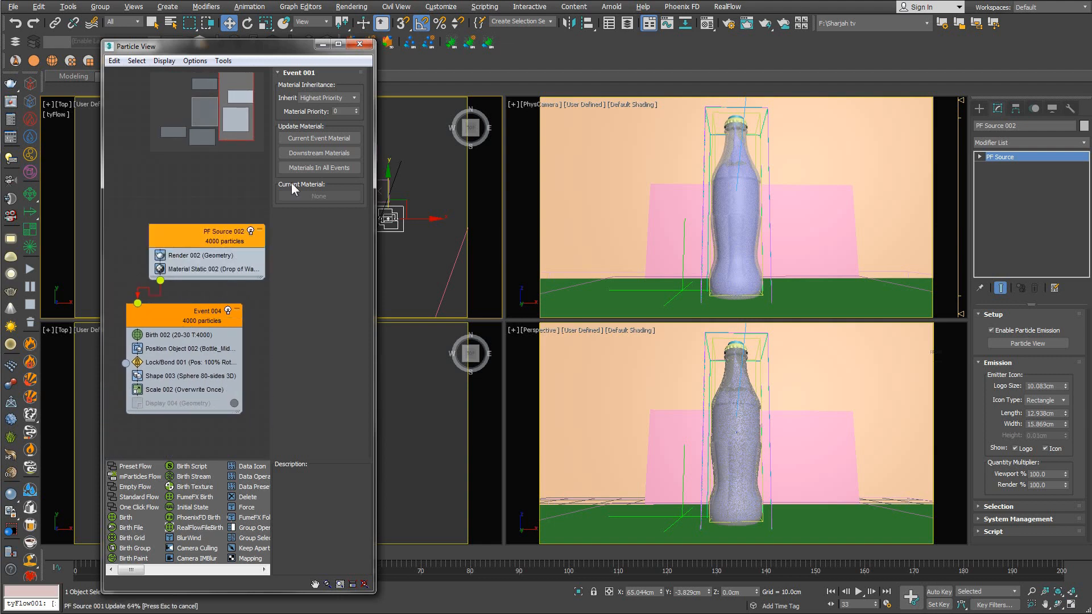
left_click(360, 44)
right_click(629, 179)
left_click(634, 187)
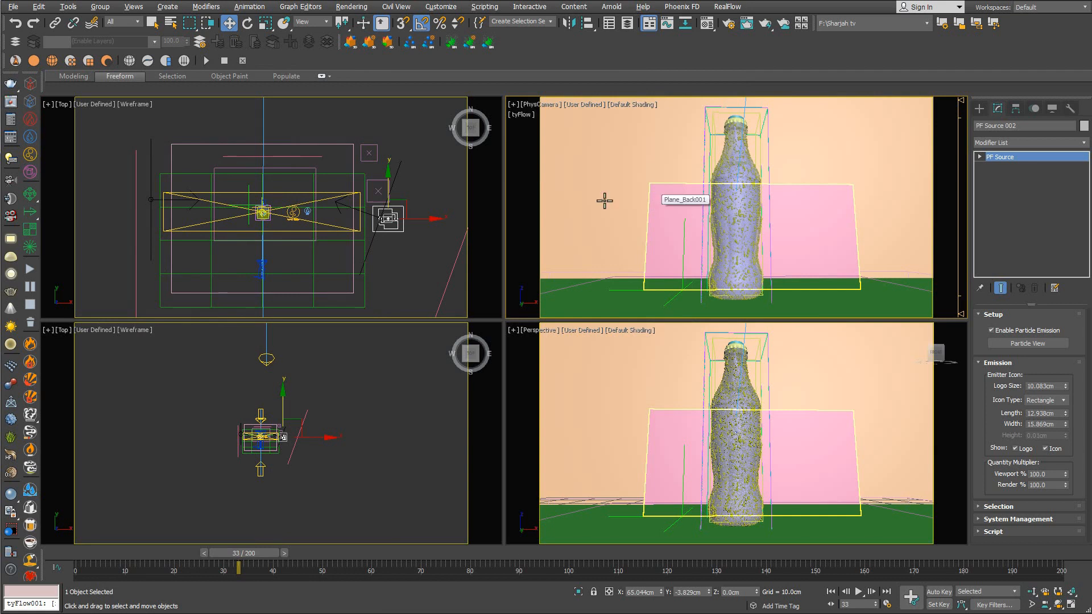
Compare the Water material with the unused Material #428, and set Material #428's refraction IOR to 1.2.
right_click(463, 224)
key("m")
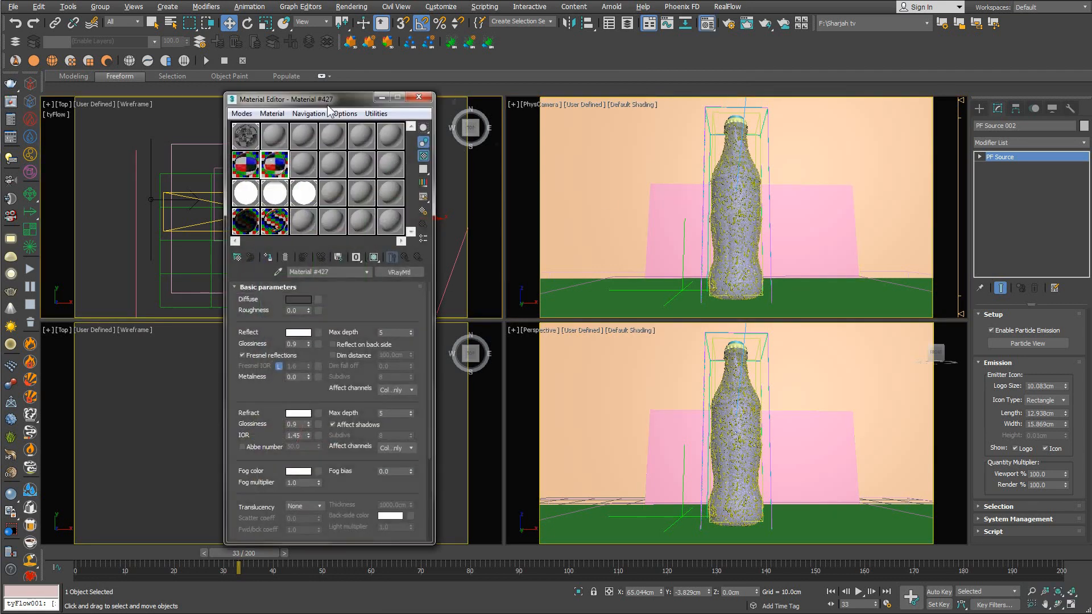
left_click(302, 171)
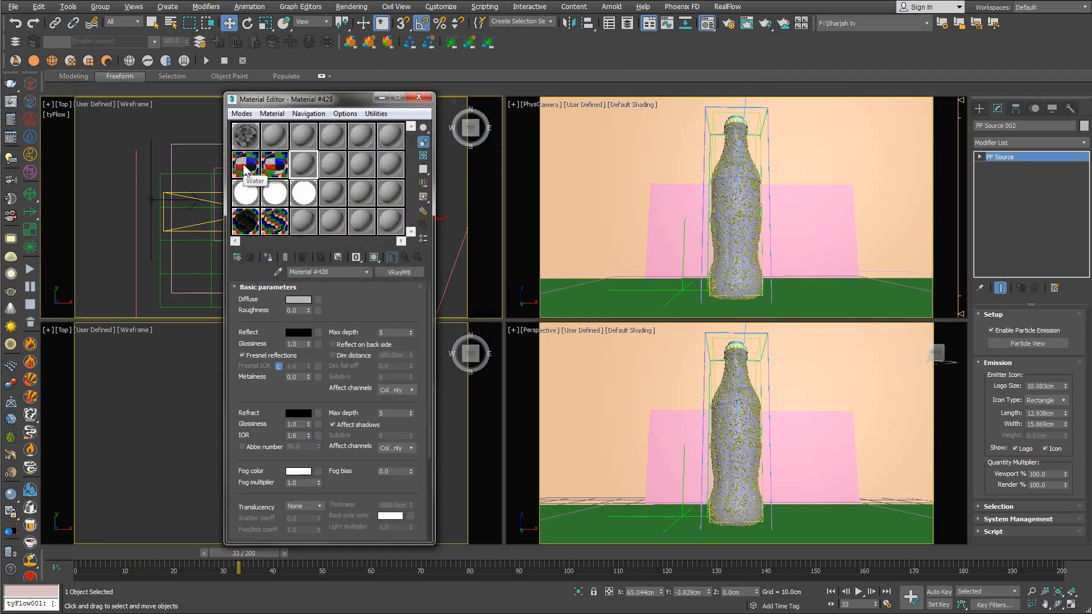
left_click(255, 177)
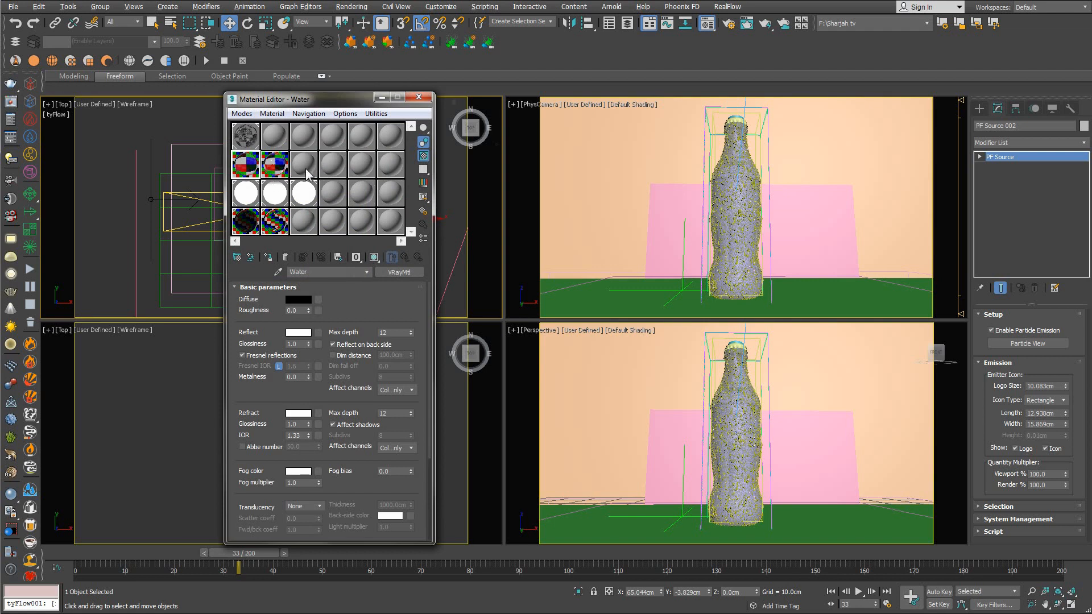
left_click(306, 171)
double_click(301, 435)
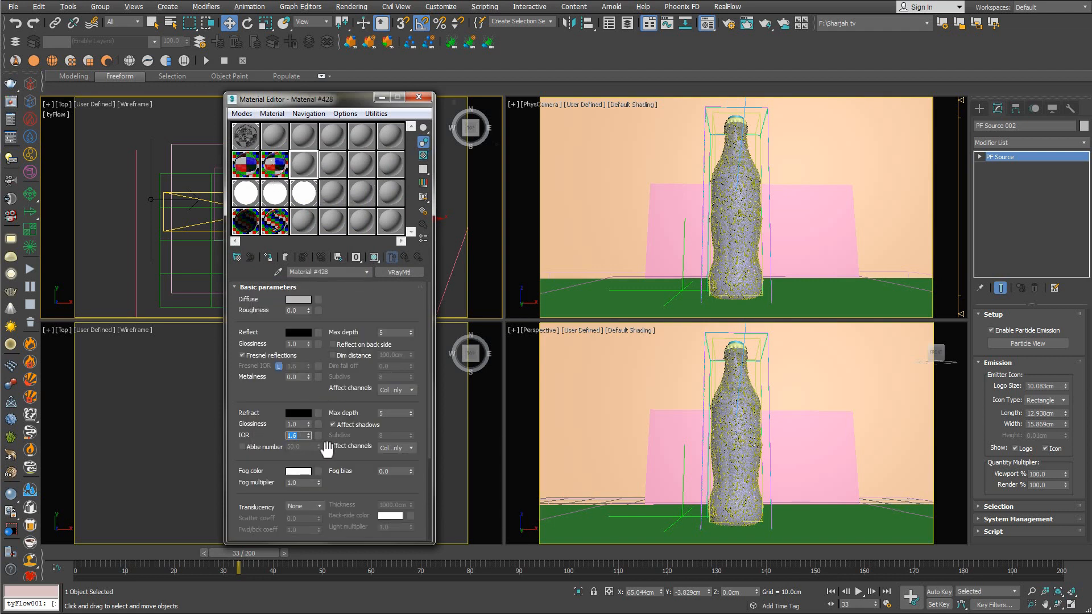
type("1.2")
key("Return")
Set the refraction and reflection colors of Material #428 to pure white.
left_click(298, 413)
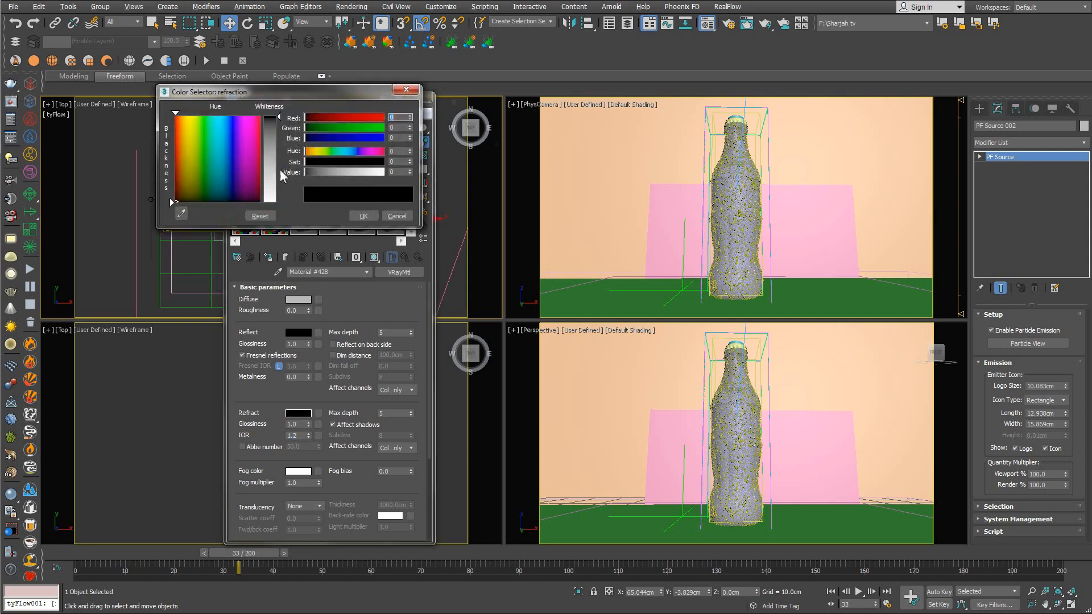
left_click_drag(278, 211, 278, 214)
left_click(363, 216)
left_click(299, 332)
left_click_drag(277, 118, 278, 212)
left_click(364, 216)
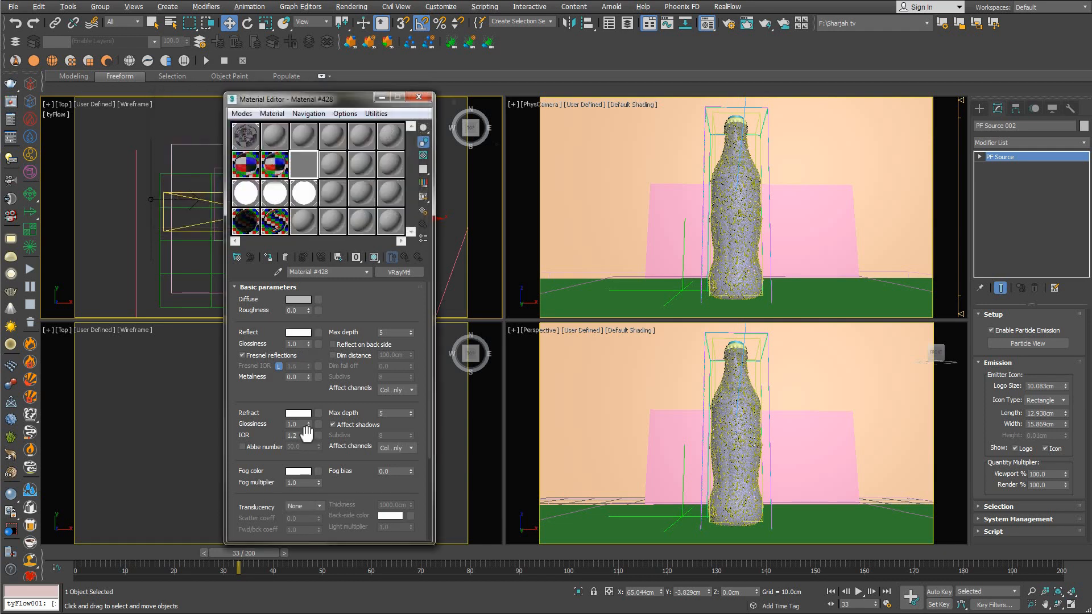
Set the diffuse color of Material #428 to black, show a background behind its preview, and close the Material Editor.
left_click(300, 300)
left_click_drag(274, 134, 278, 118)
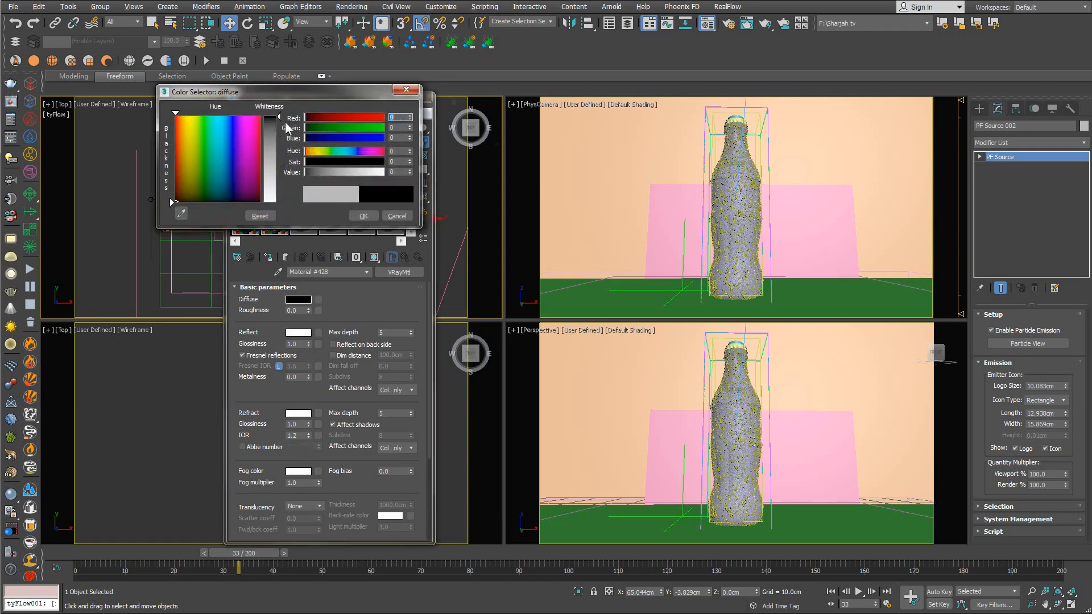
left_click(365, 221)
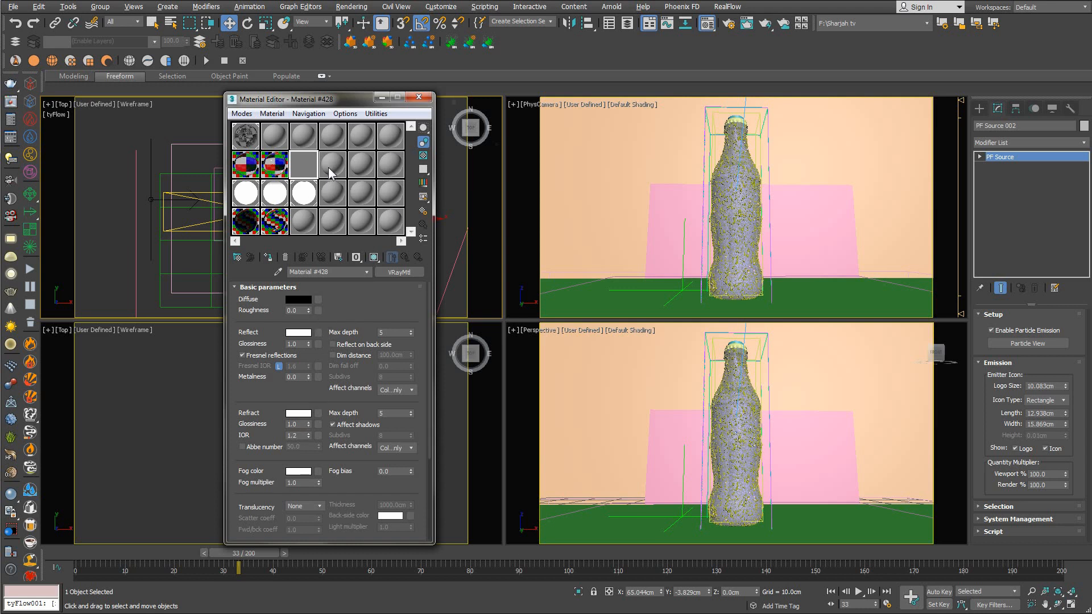
left_click(424, 155)
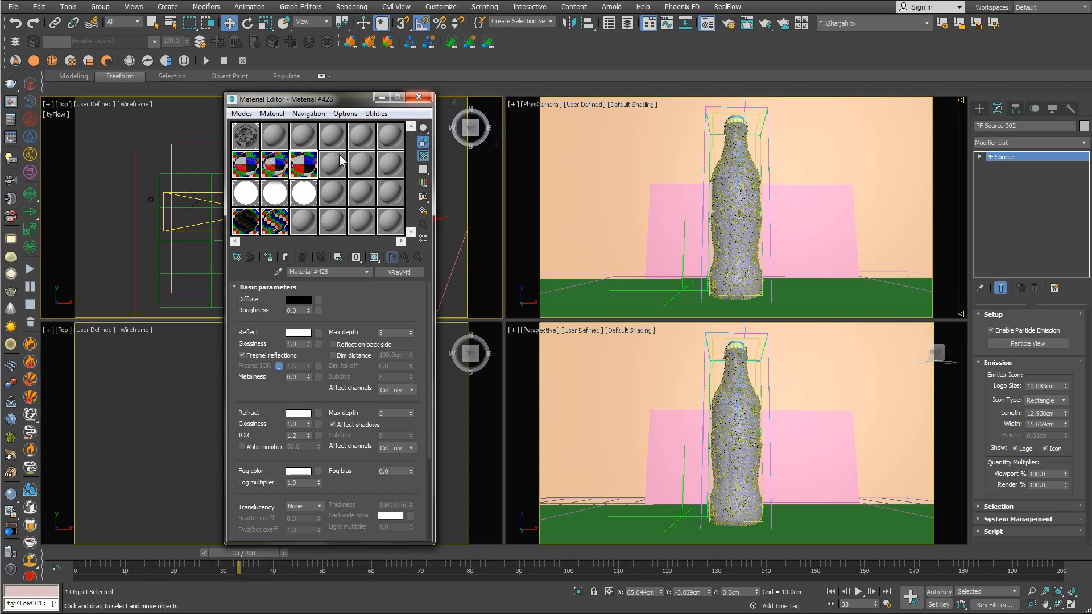
left_click(419, 98)
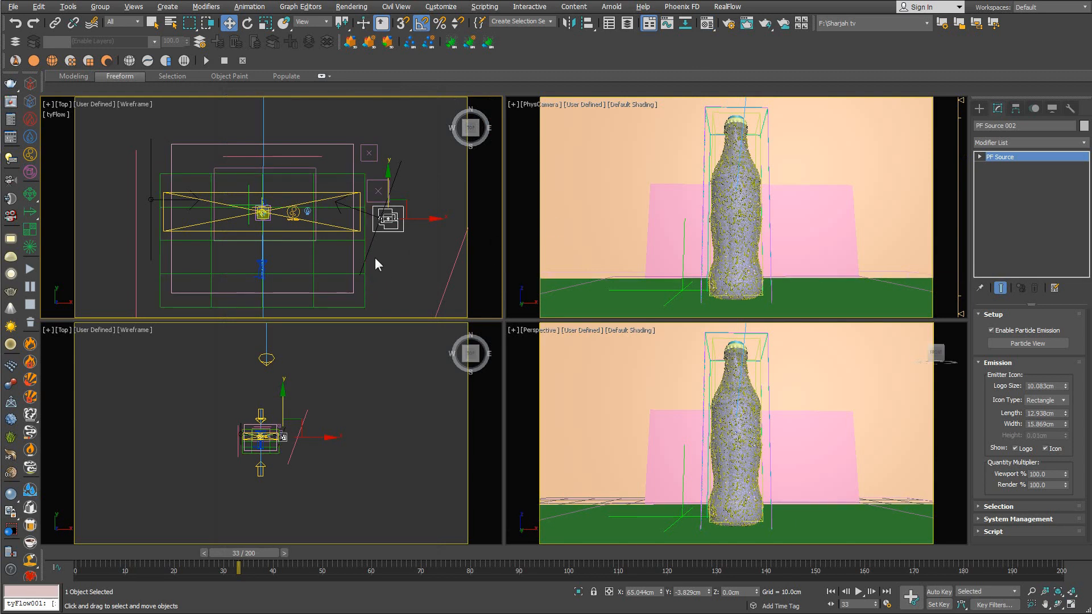
Find the mesher objects in the Scene Explorer, check Mesher001, and select Mesher002.
middle_click_drag(374, 257, 275, 249)
scroll(275, 249, "down", 2)
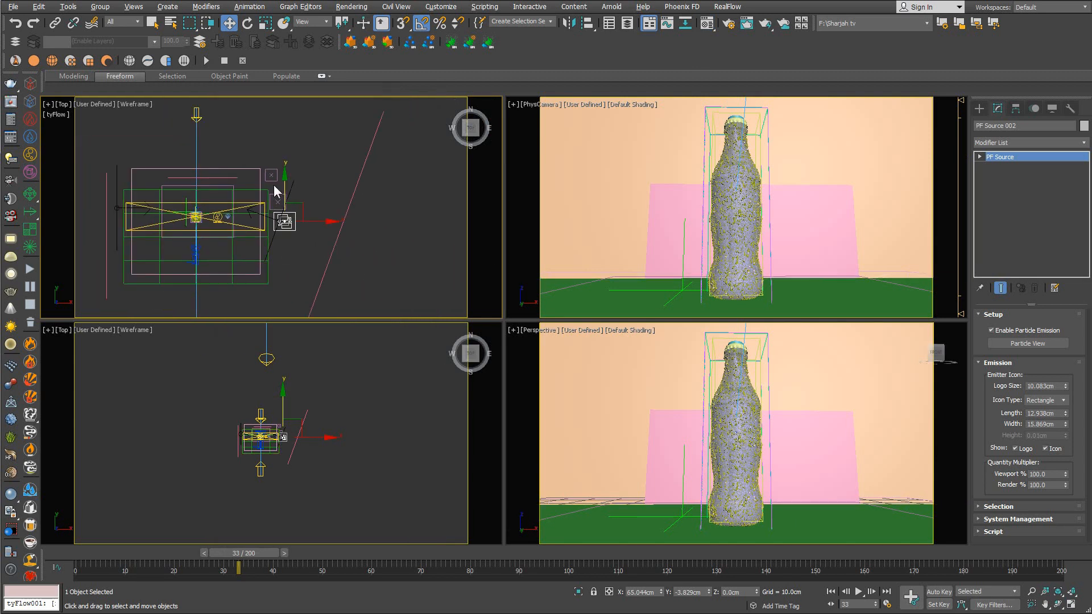
left_click(72, 7)
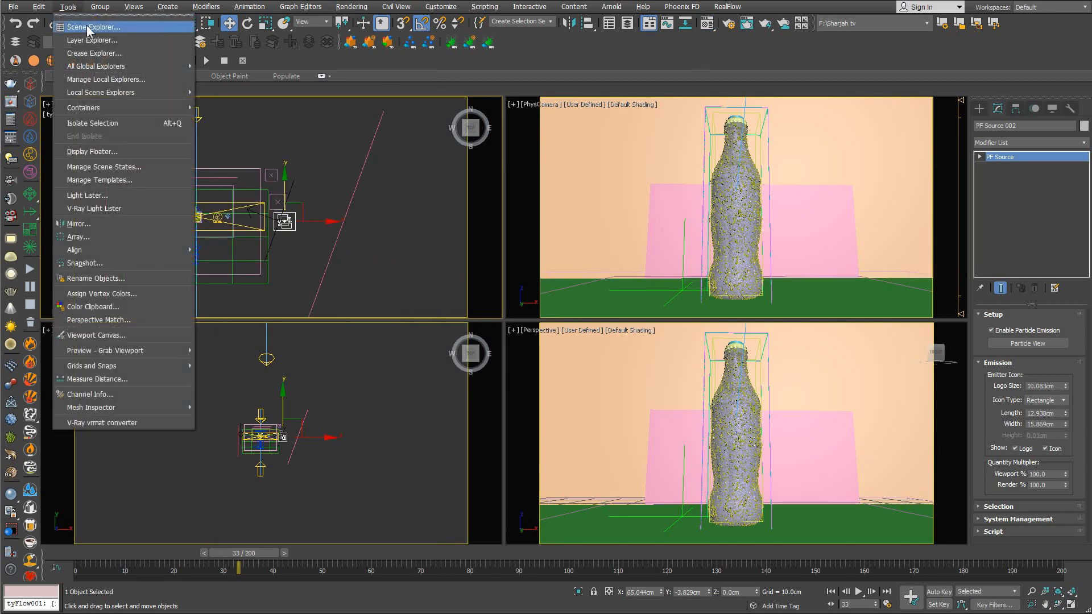
left_click(91, 26)
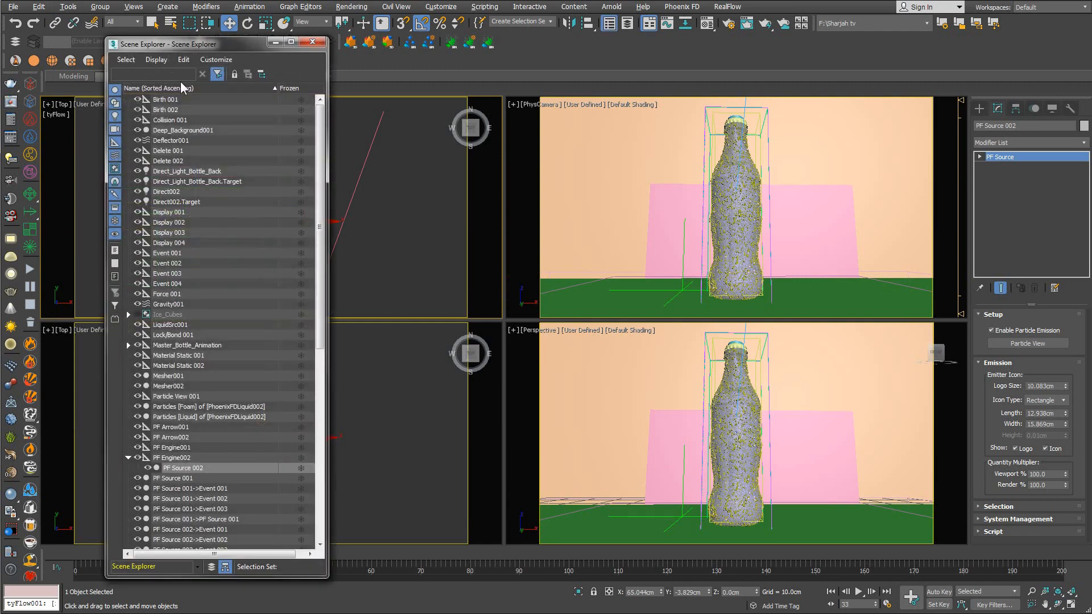
type("mes")
left_click(171, 100)
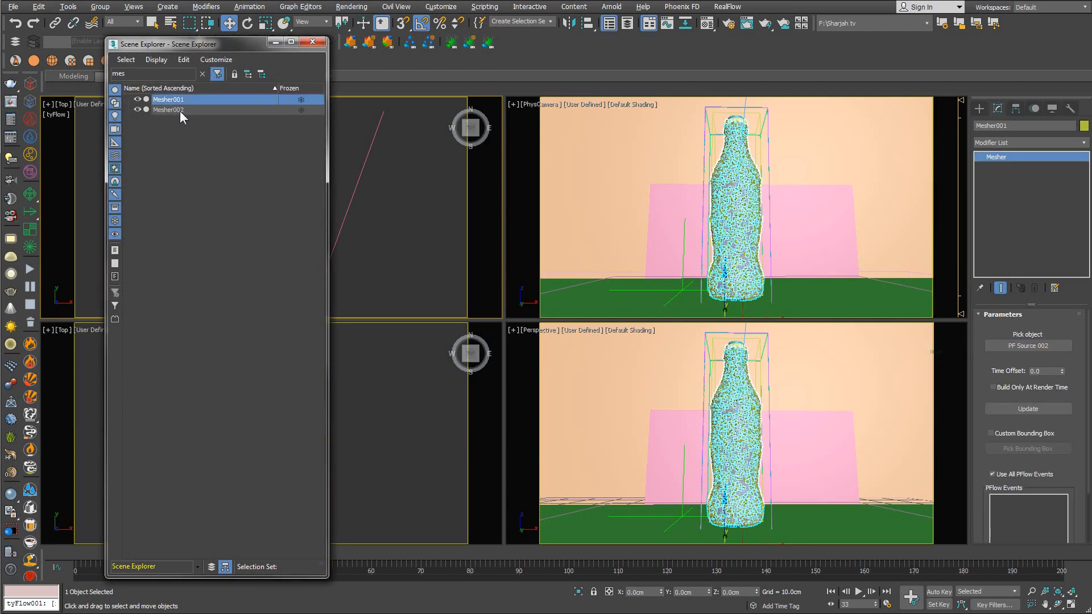
left_click(180, 110)
left_click(317, 41)
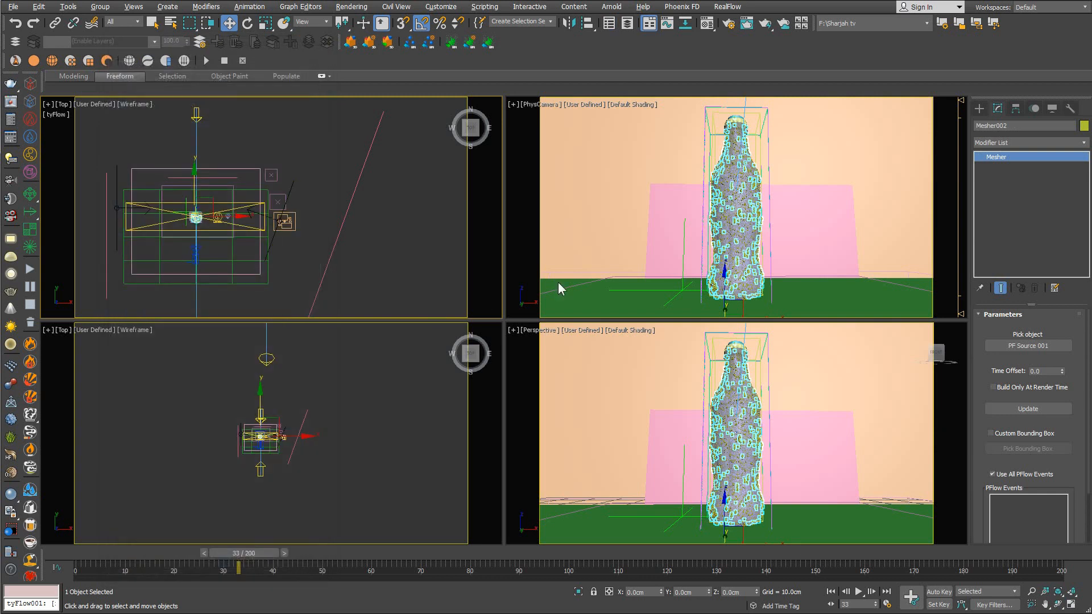
Render the camera view at frame 33 and enlarge the render to 200% to examine the droplets on the bottle.
right_click(601, 191)
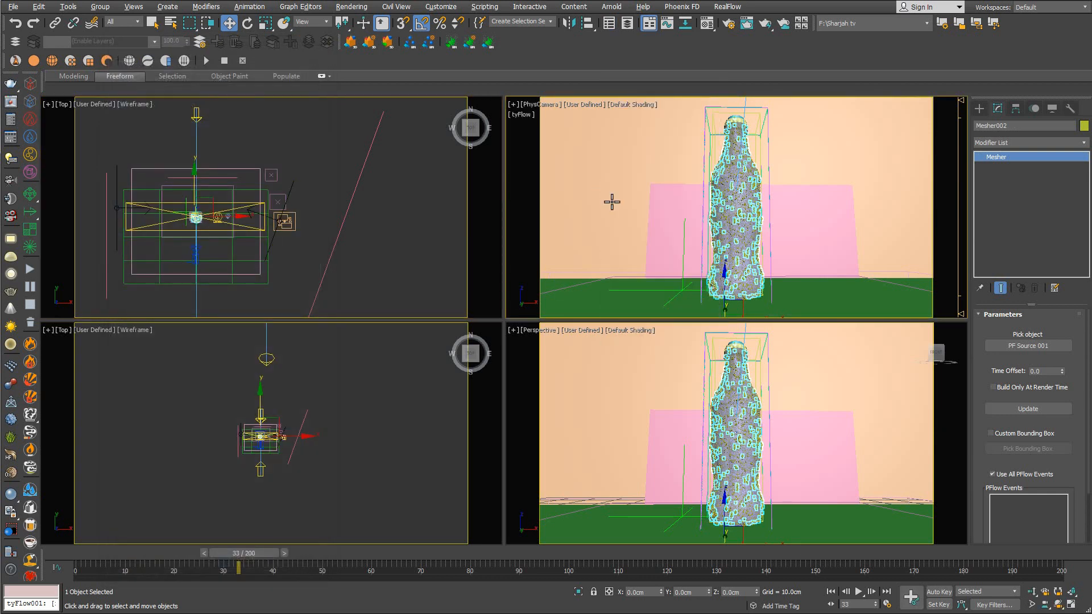
key("shift+q")
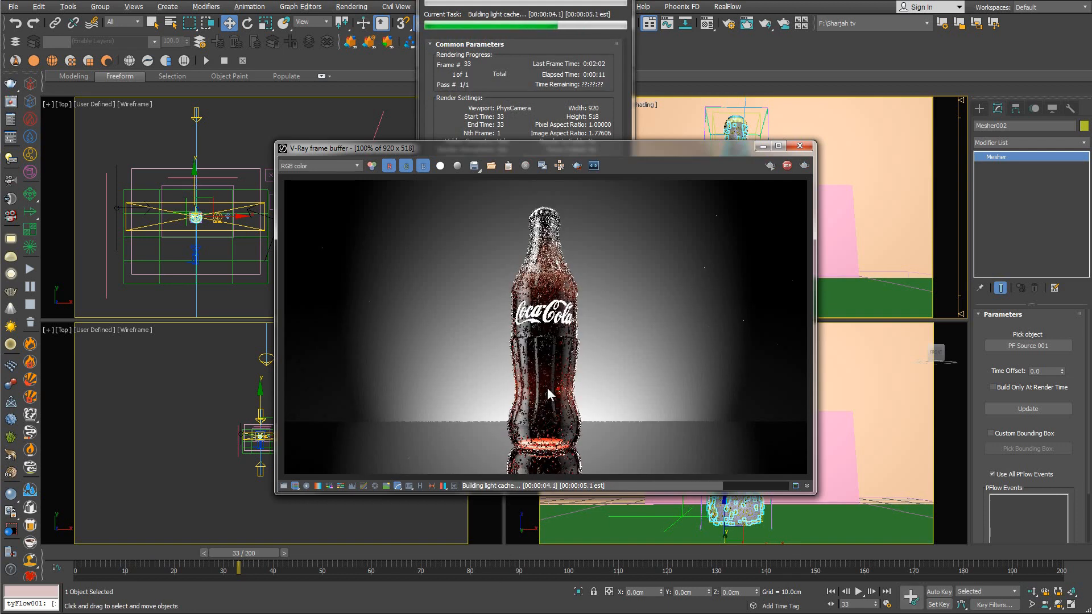
scroll(547, 387, "up", 1)
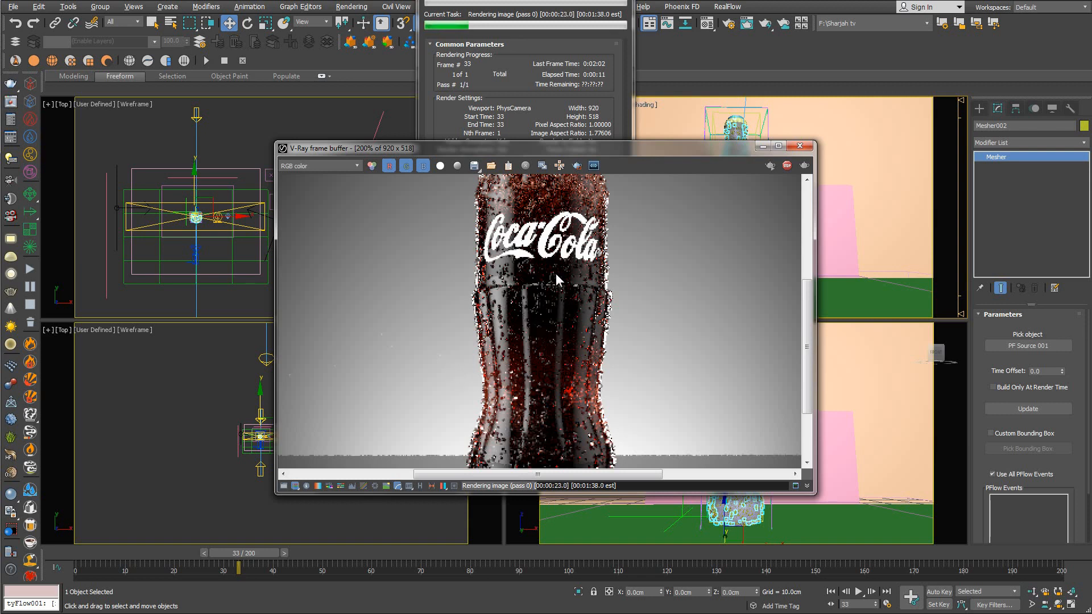
Examine the water droplets along the bottle's neck, label and base in the render at up to 400% zoom, and close the render window.
scroll(555, 273, "down", 2)
scroll(548, 272, "up", 2)
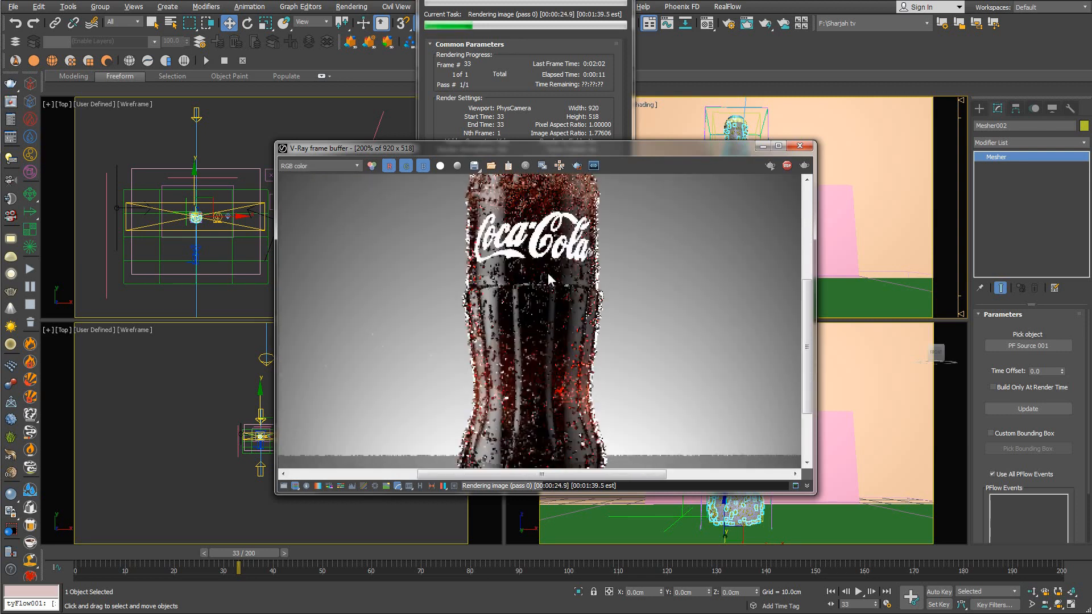
scroll(536, 251, "up", 1)
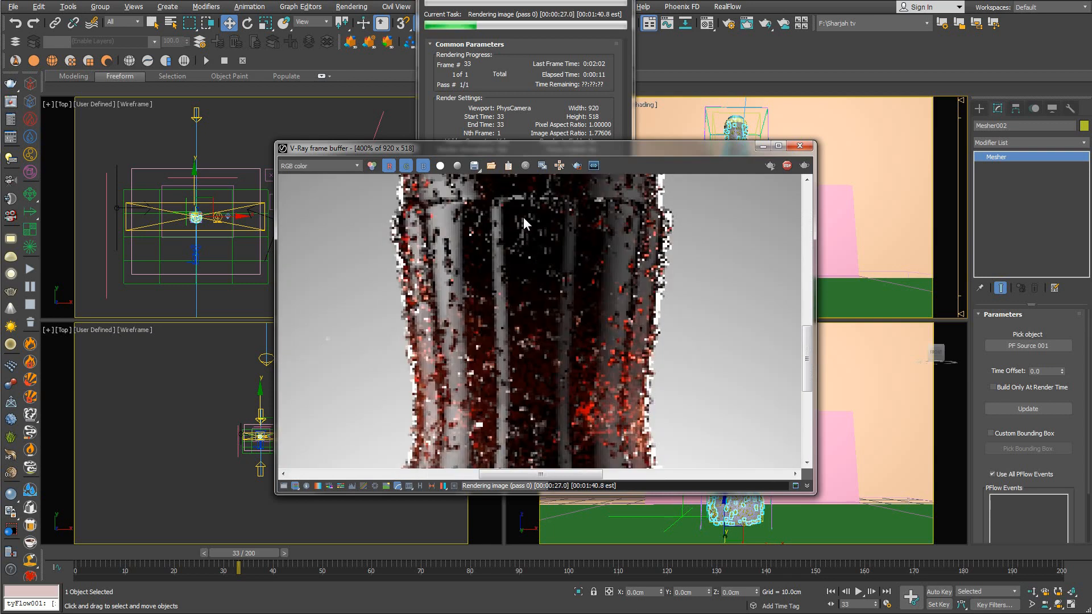
scroll(546, 259, "down", 1)
left_click_drag(561, 405, 559, 260)
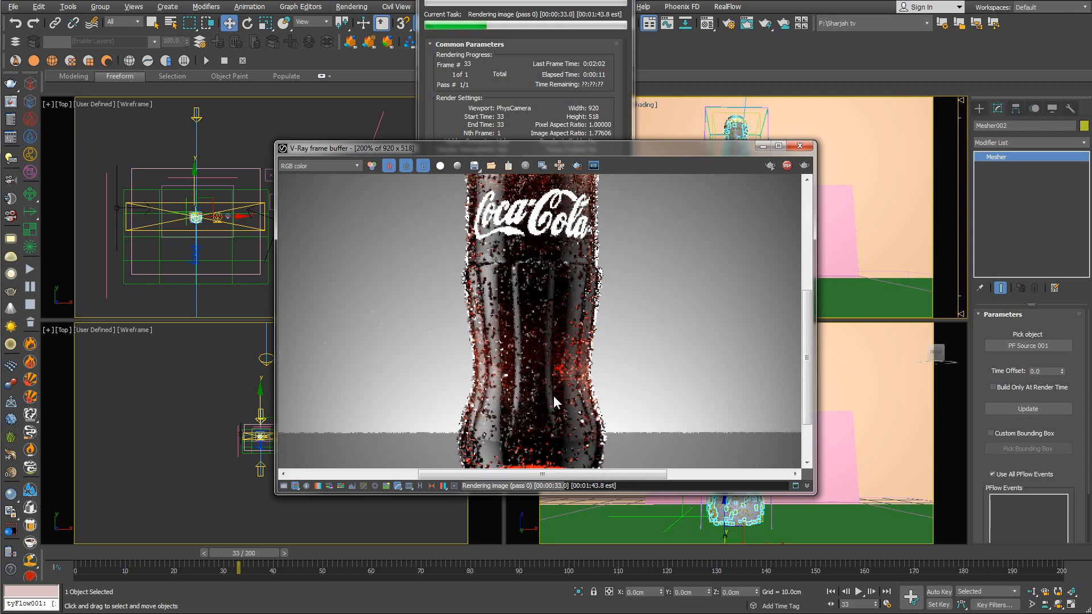
middle_click_drag(544, 302, 547, 437)
middle_click_drag(541, 276, 560, 320)
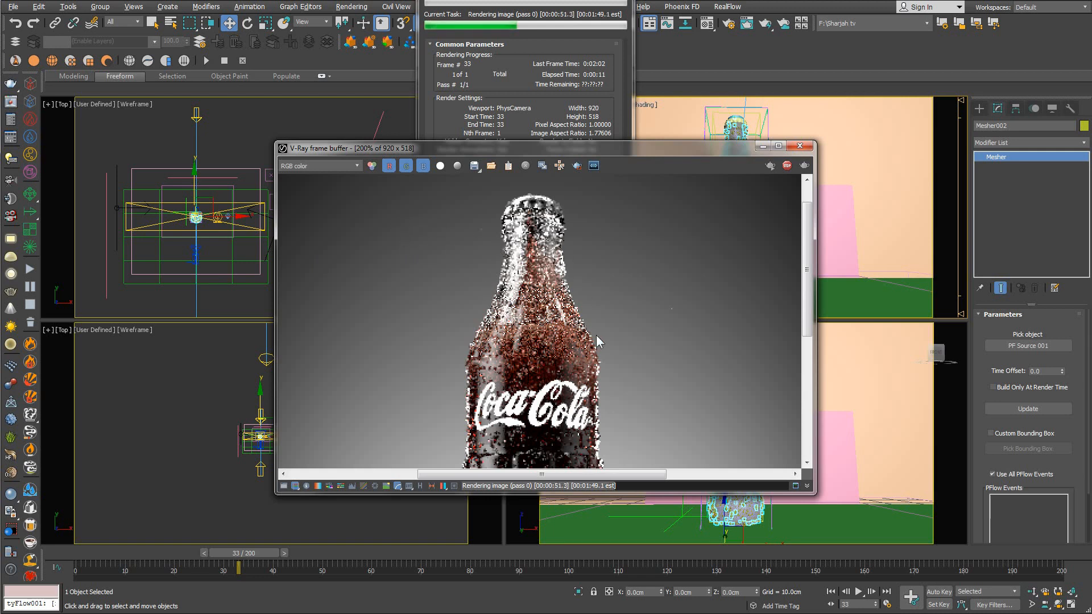
middle_click_drag(562, 356, 562, 169)
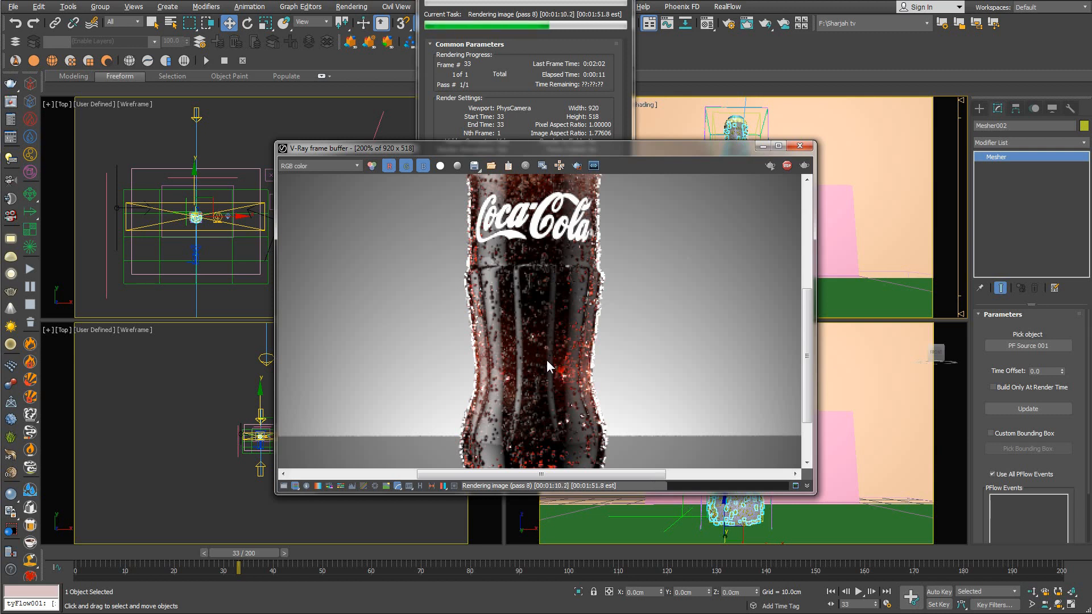
middle_click_drag(544, 396, 547, 334)
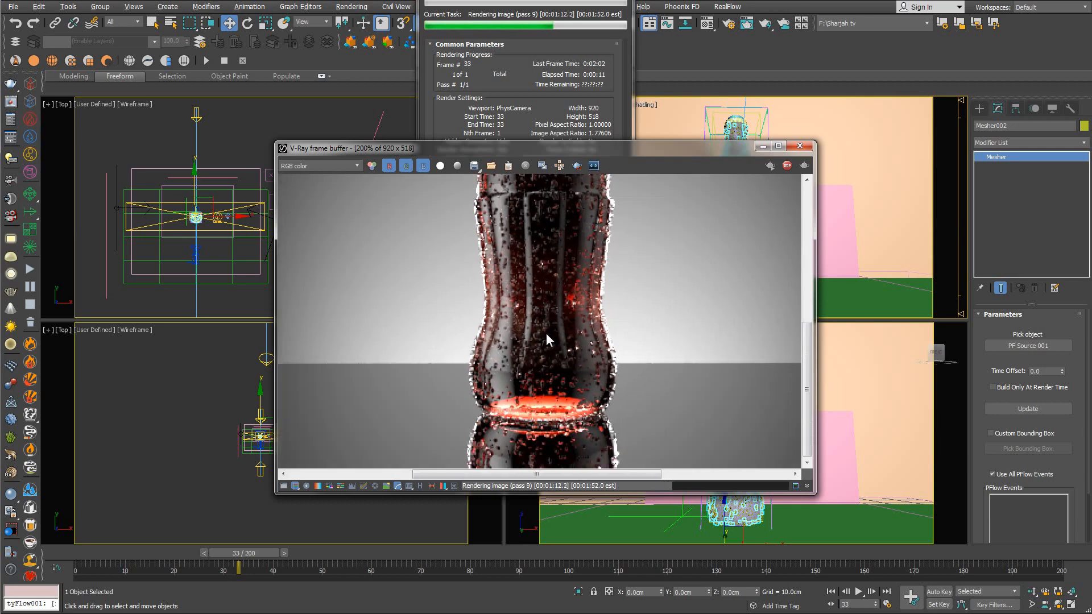
scroll(546, 334, "up", 2)
middle_click_drag(550, 383, 560, 404)
scroll(559, 402, "down", 2)
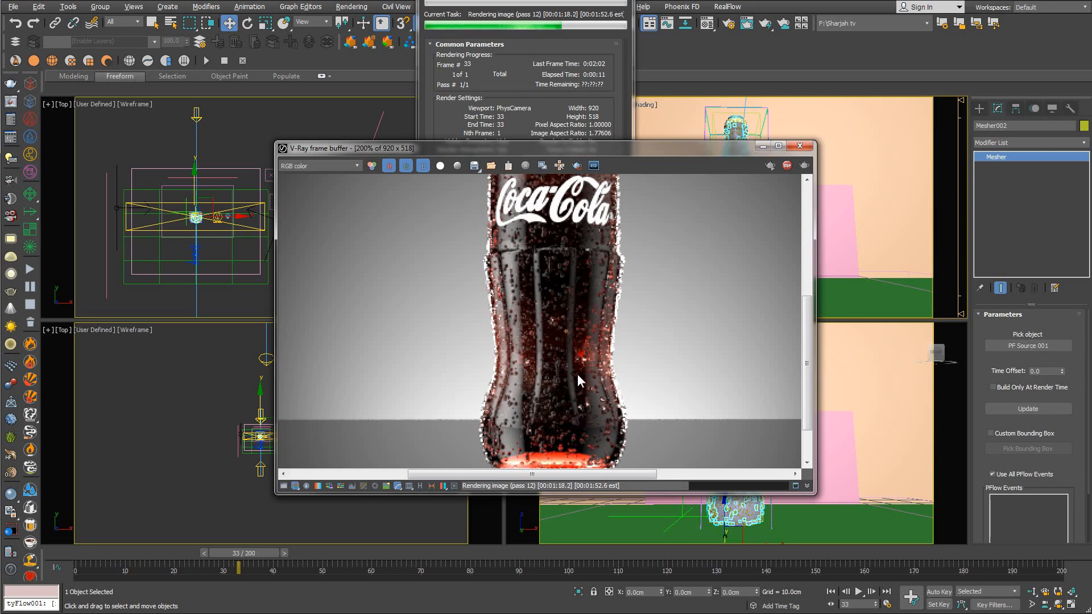
middle_click_drag(542, 265, 532, 399)
middle_click_drag(552, 264, 523, 313)
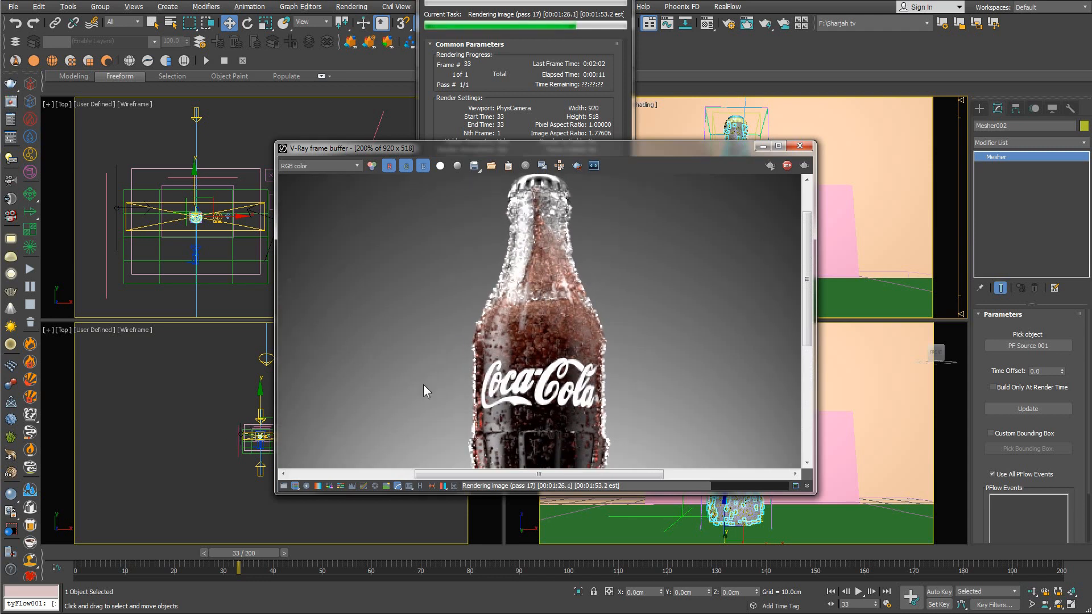
scroll(510, 343, "down", 1)
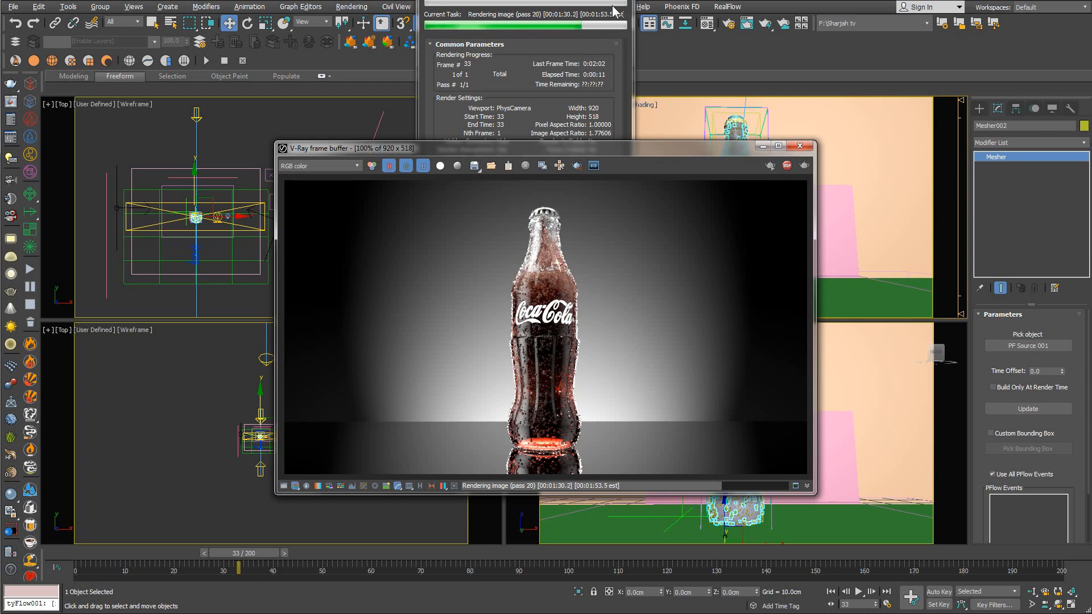
left_click(802, 145)
Select Plane_Back001 and set the color multiplier of its BackLight material to 6.
left_click(228, 180)
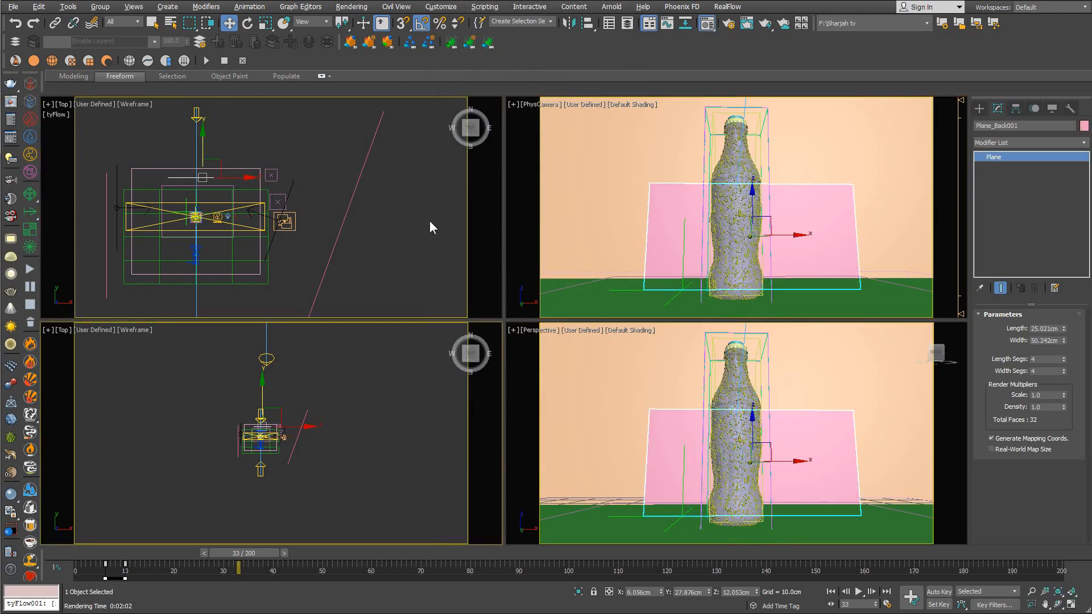
key("m")
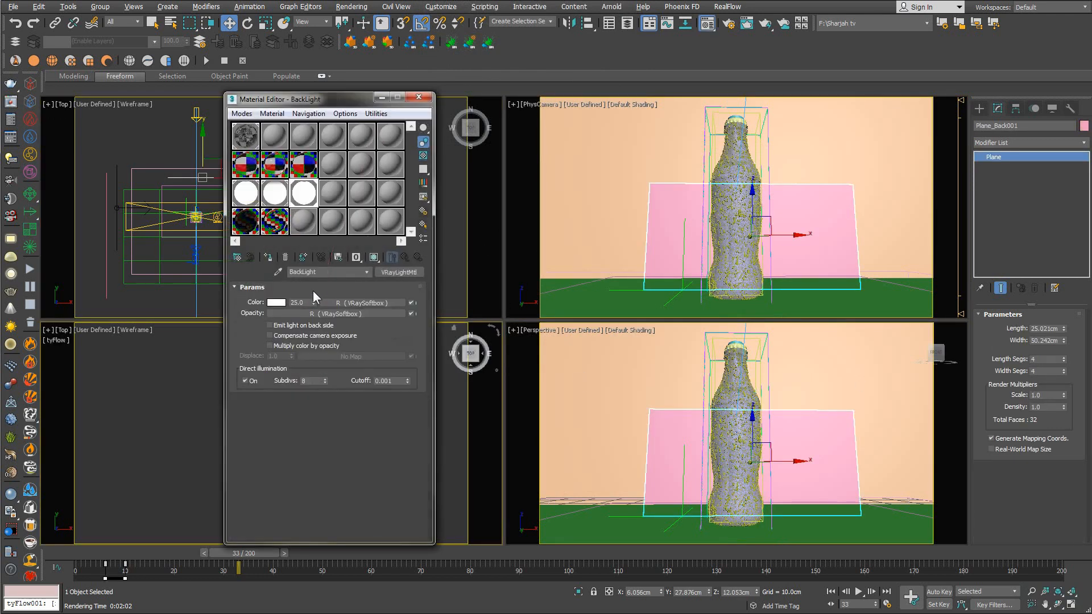
type("6")
key("Return")
left_click(419, 97)
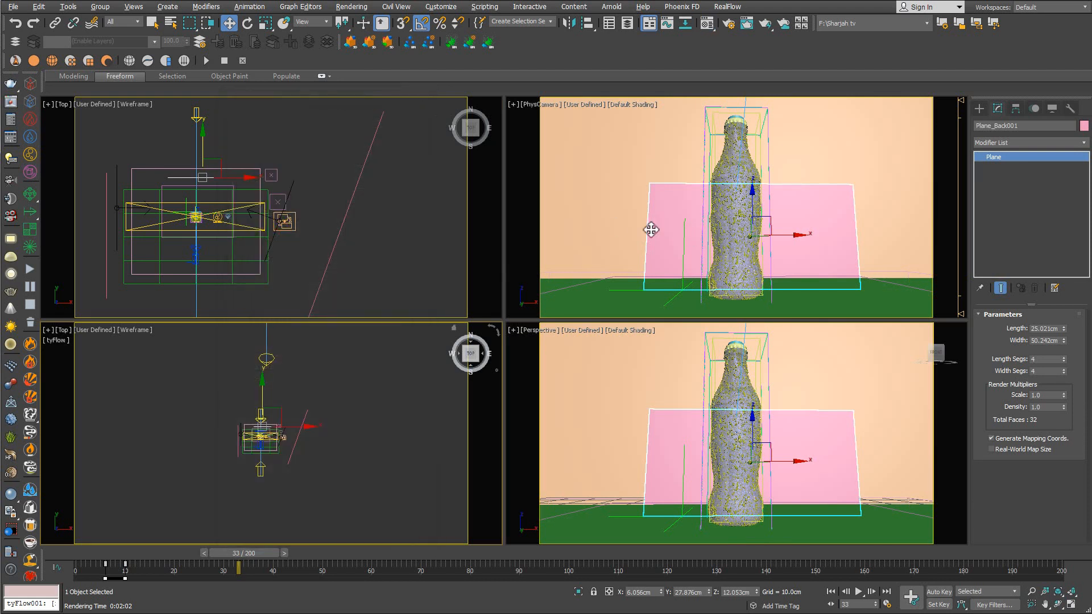
Filter the Scene Explorer by "ph" and unhide PhoenixFDLiquid001.
right_click(623, 235)
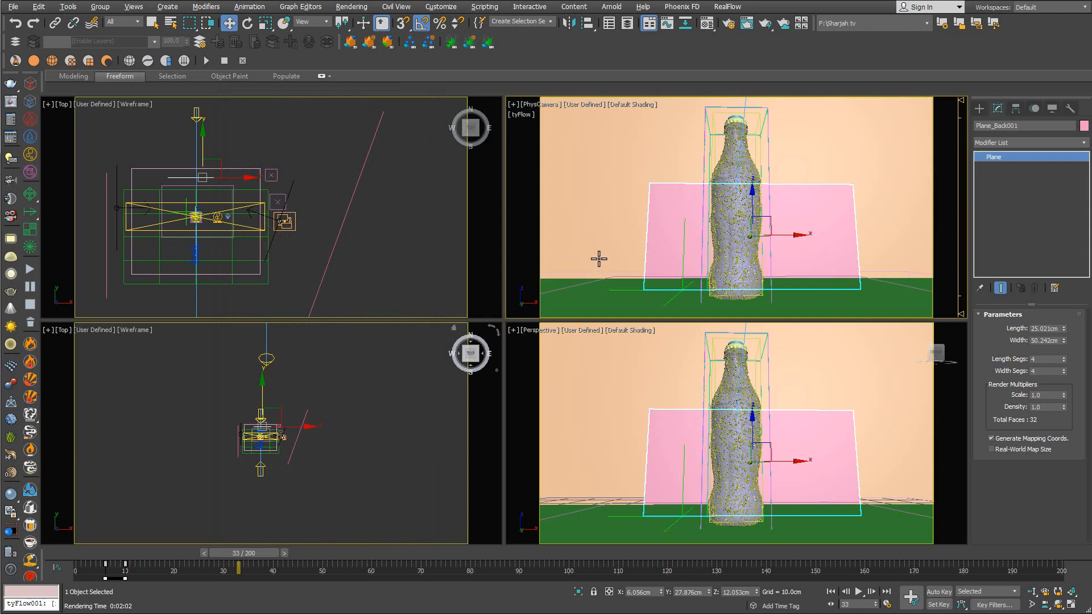
left_click(67, 7)
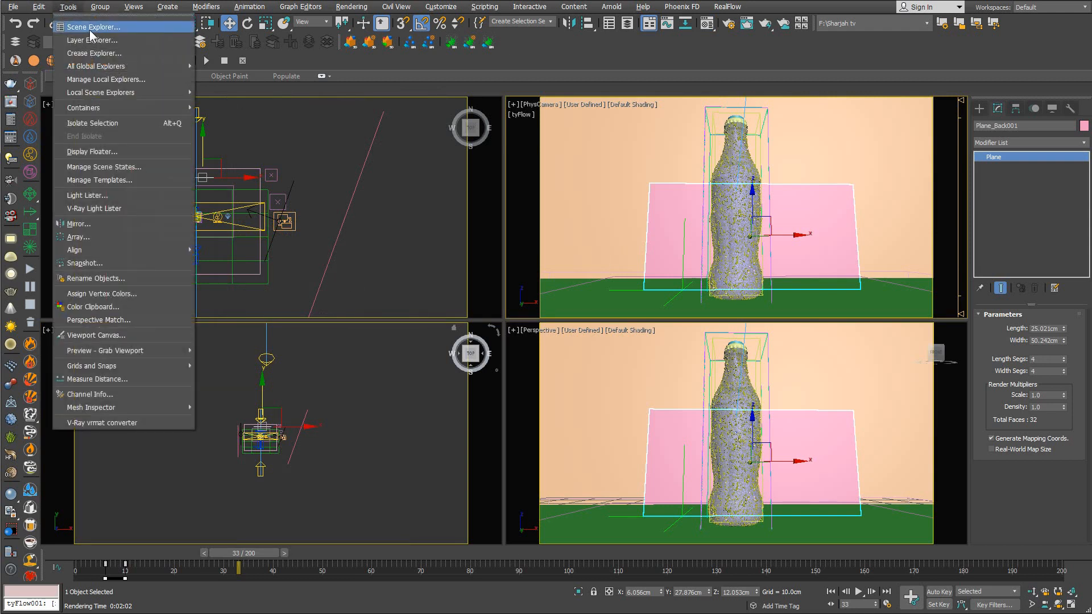
left_click(89, 30)
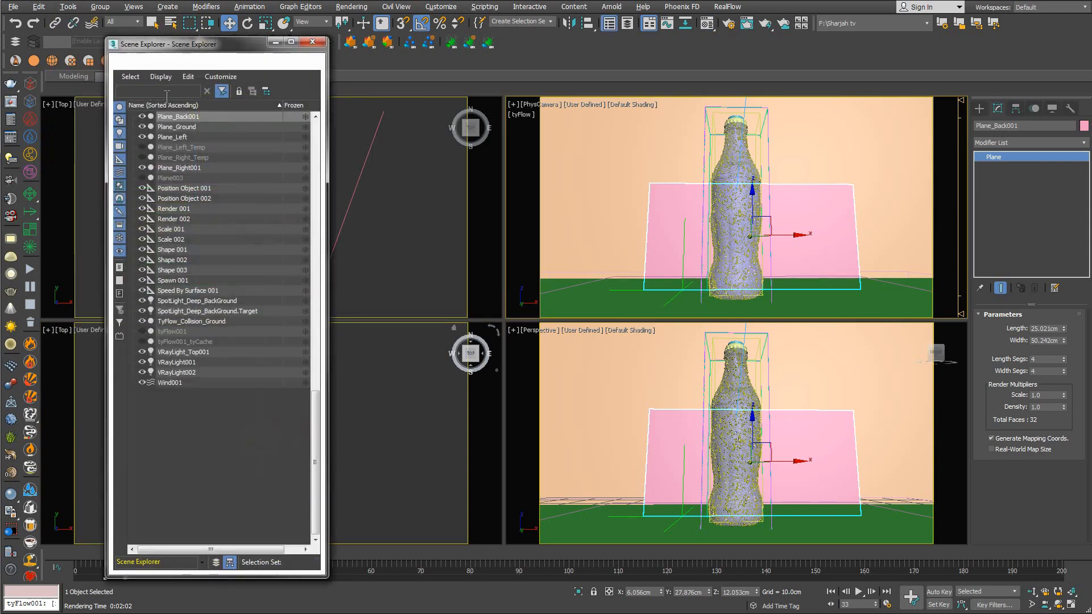
type("ph")
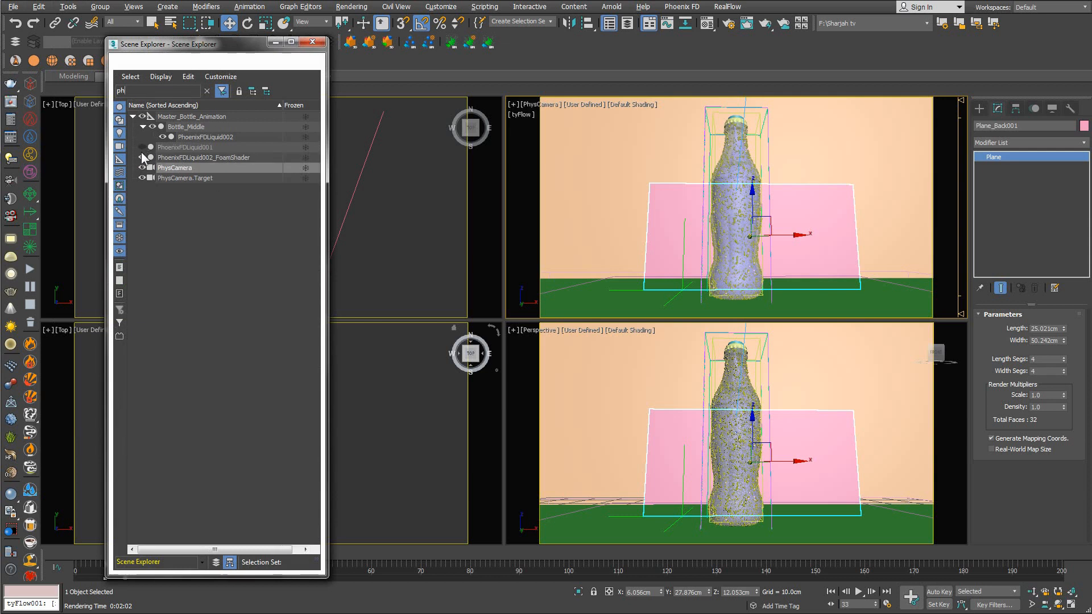
left_click(135, 90)
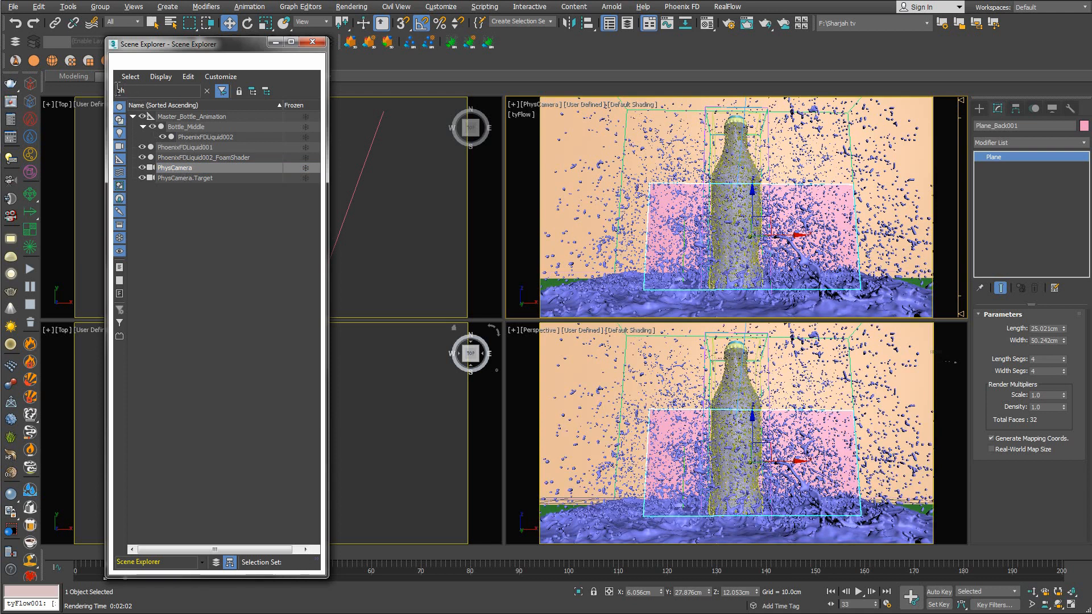
Filter the Scene Explorer by "ty", unhide tyFlow001_tyCache, and close the explorer.
left_click(205, 92)
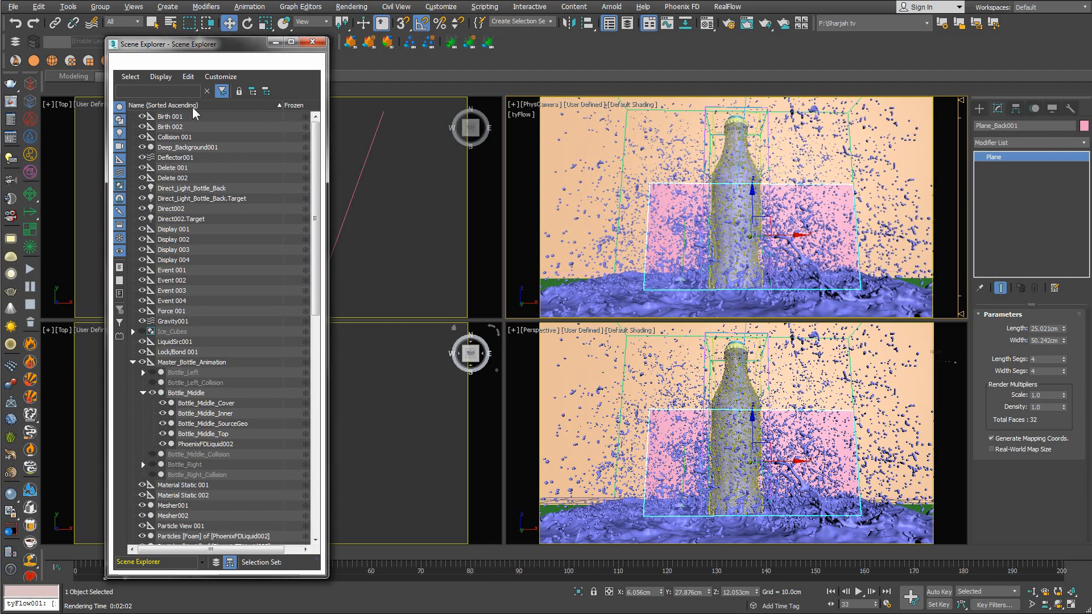
type("ty")
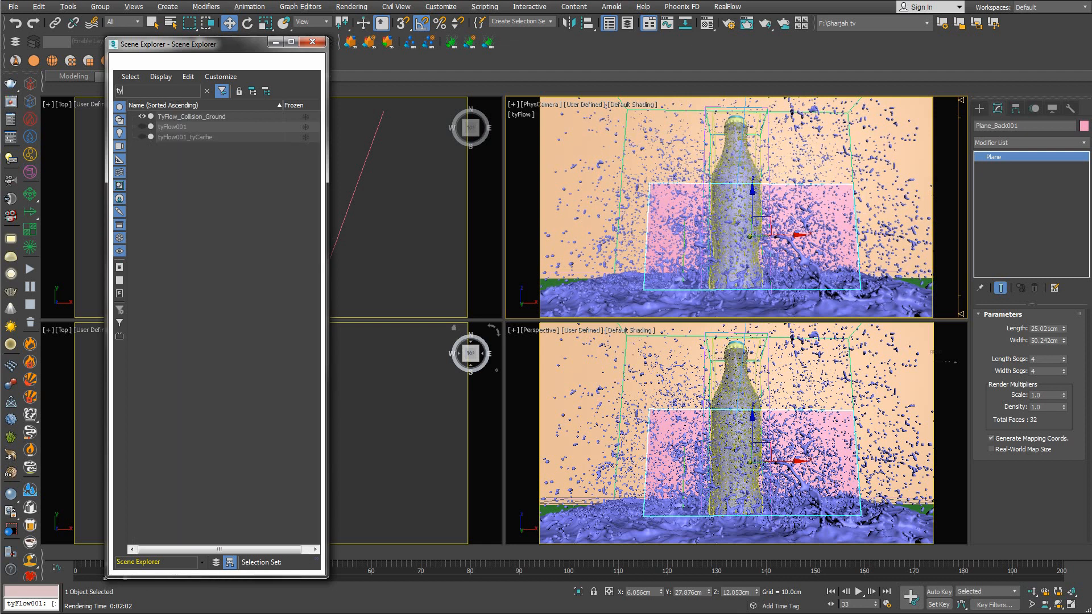
left_click(142, 137)
left_click(312, 42)
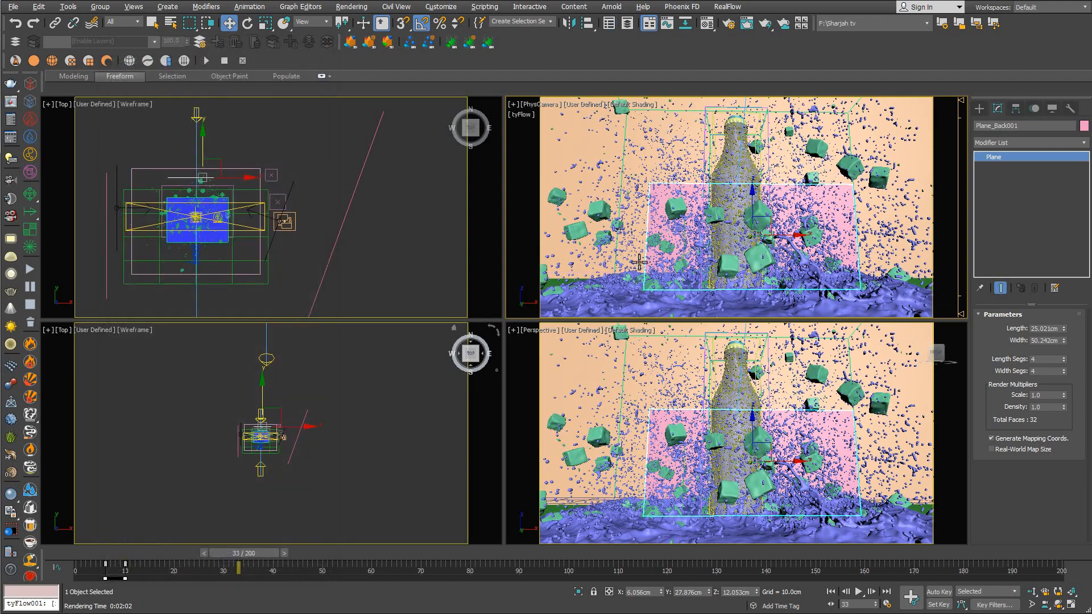
Maximize the PhysCamera viewport, render frame 33, and enlarge the render to 200% to examine the splash and ice cubes around the bottle.
right_click(660, 200)
left_click(672, 208)
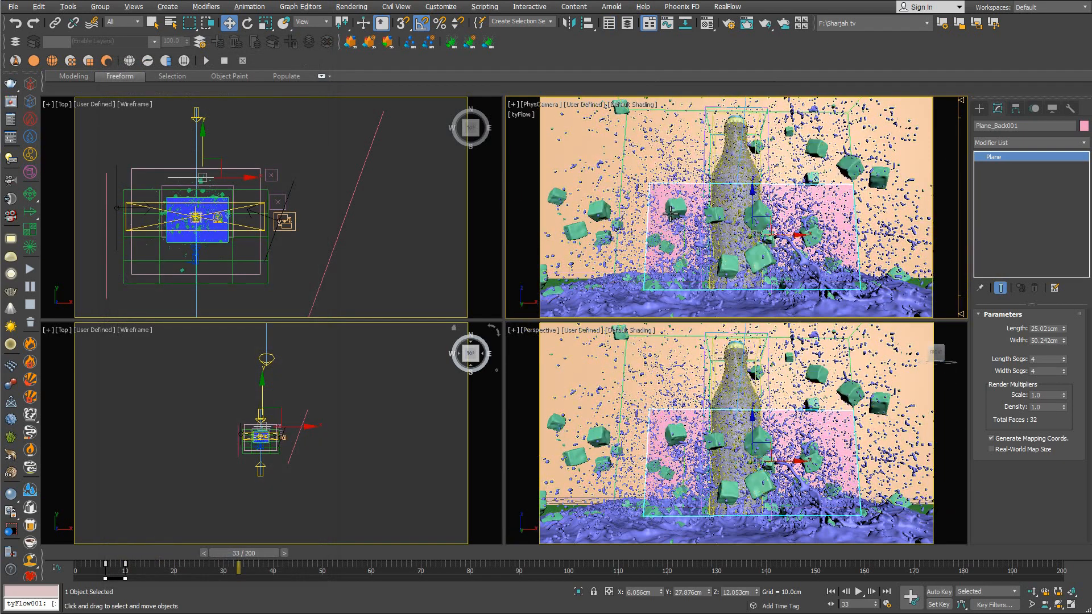
key("alt+w")
key("shift+q")
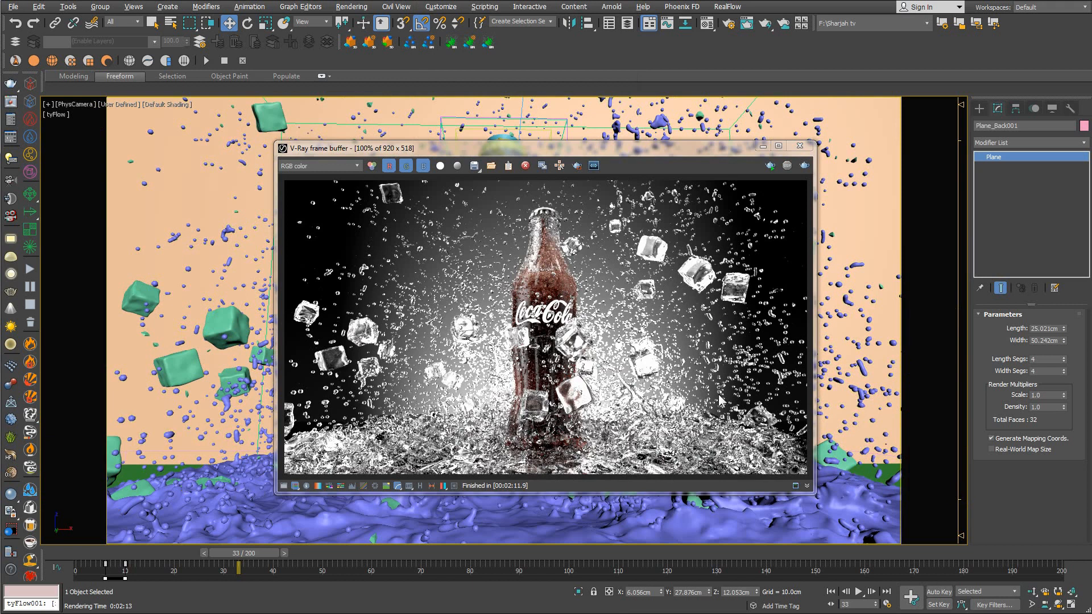
scroll(583, 303, "up", 2)
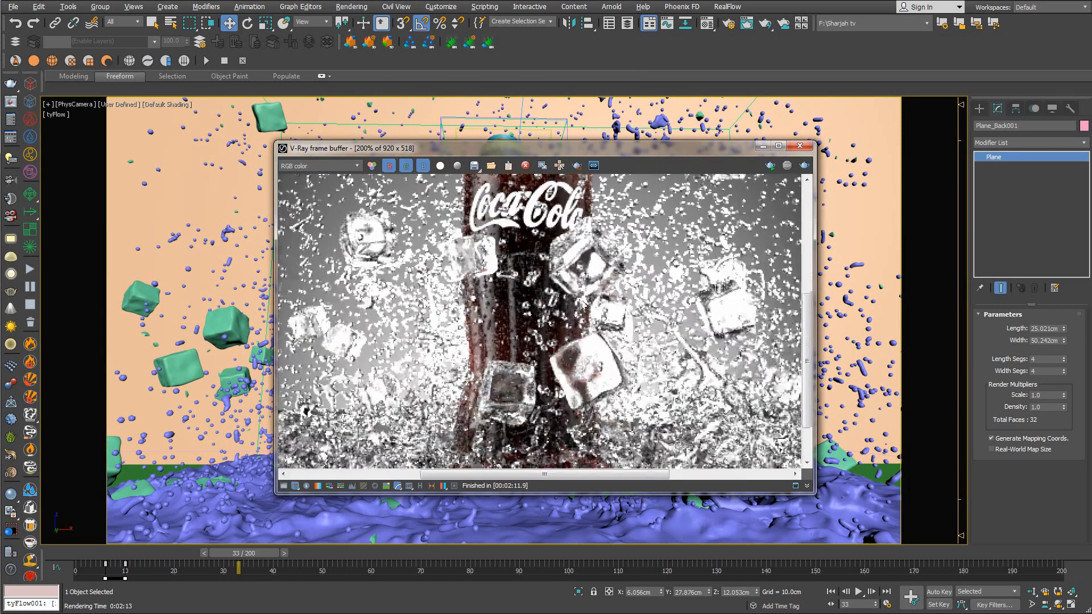
scroll(583, 303, "down", 2)
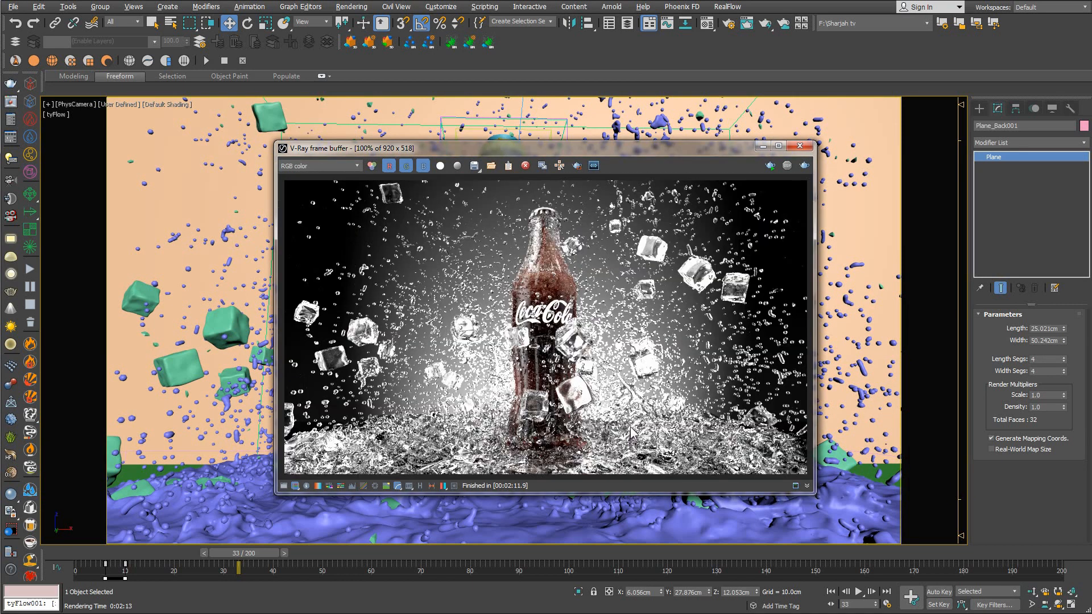
scroll(603, 398, "up", 2)
middle_click_drag(617, 426, 582, 253)
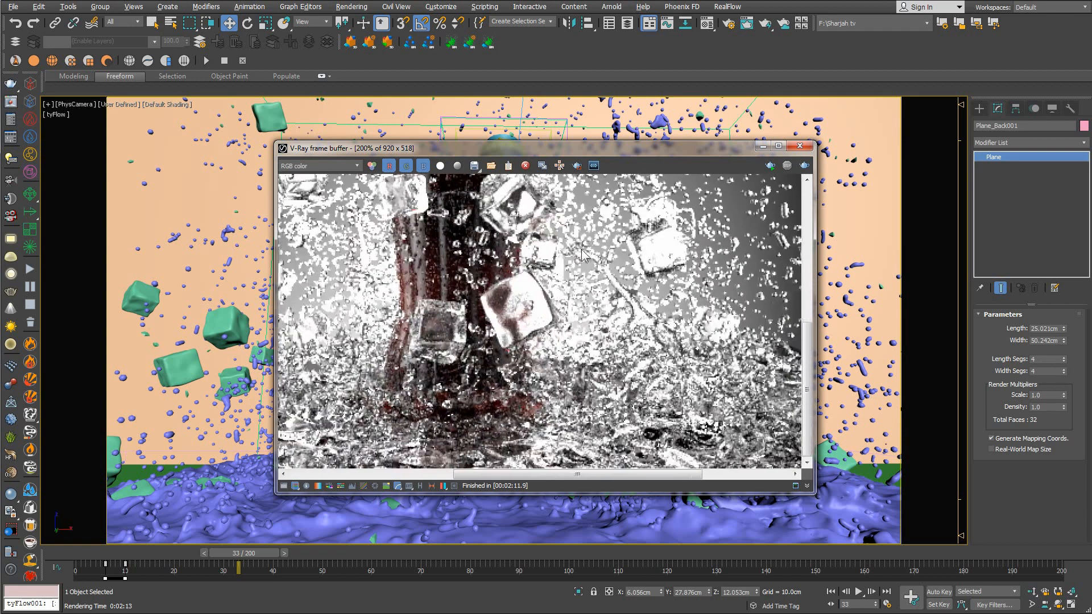
scroll(593, 233, "down", 2)
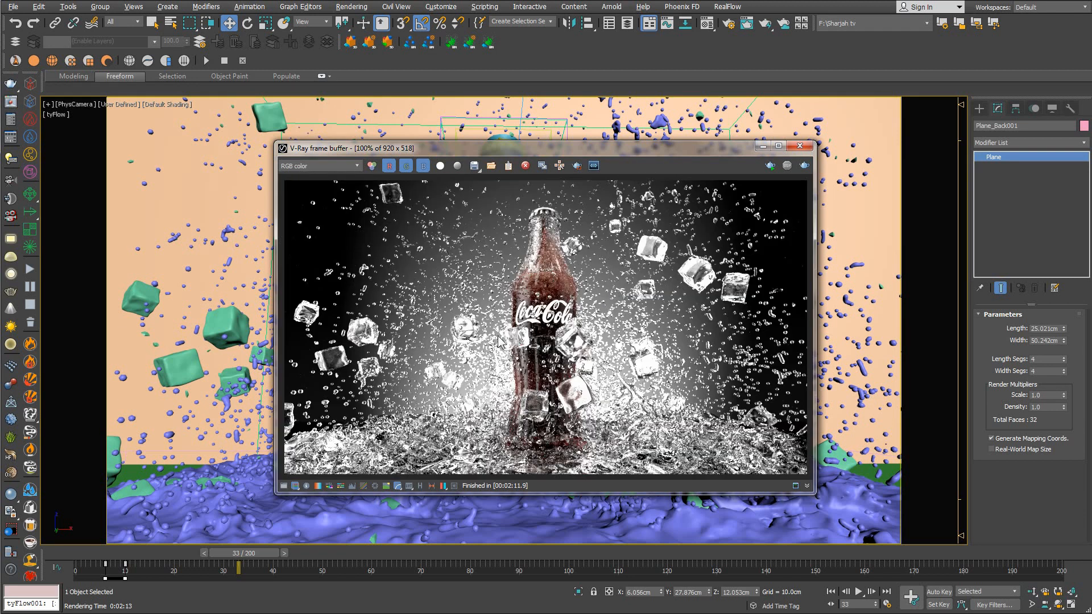